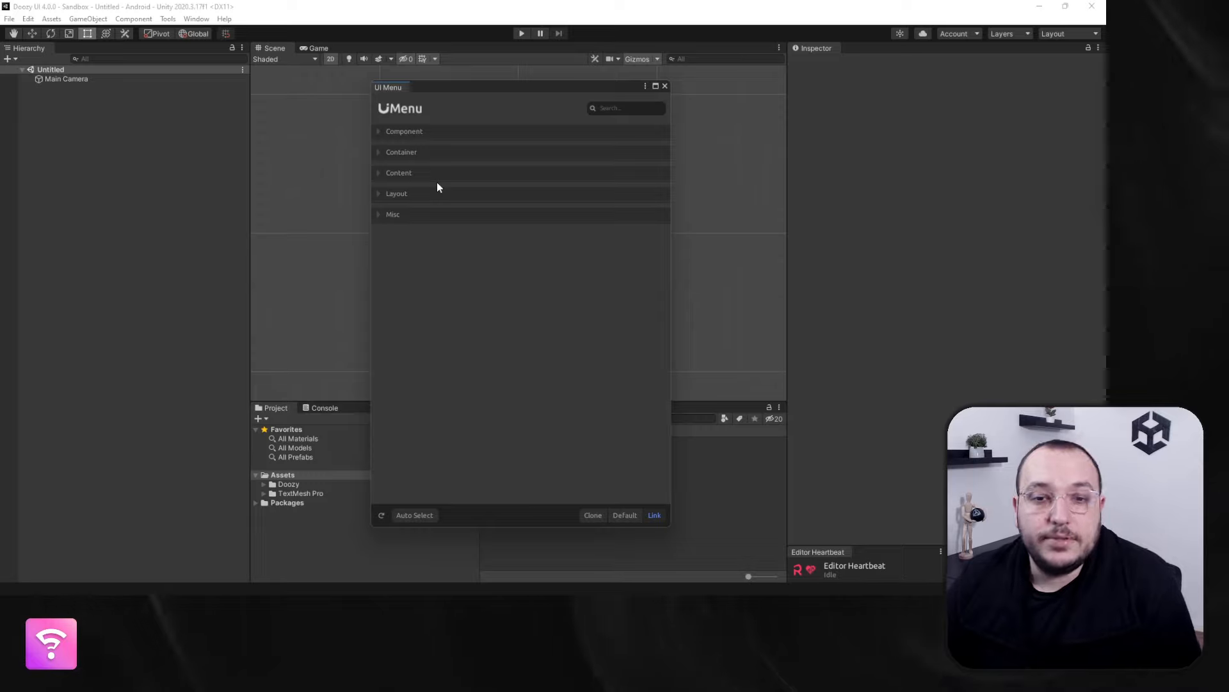
Look through the Layout and Misc categories of the UI Menu, including the Basic layouts and the Nody Flow Controller
click(431, 195)
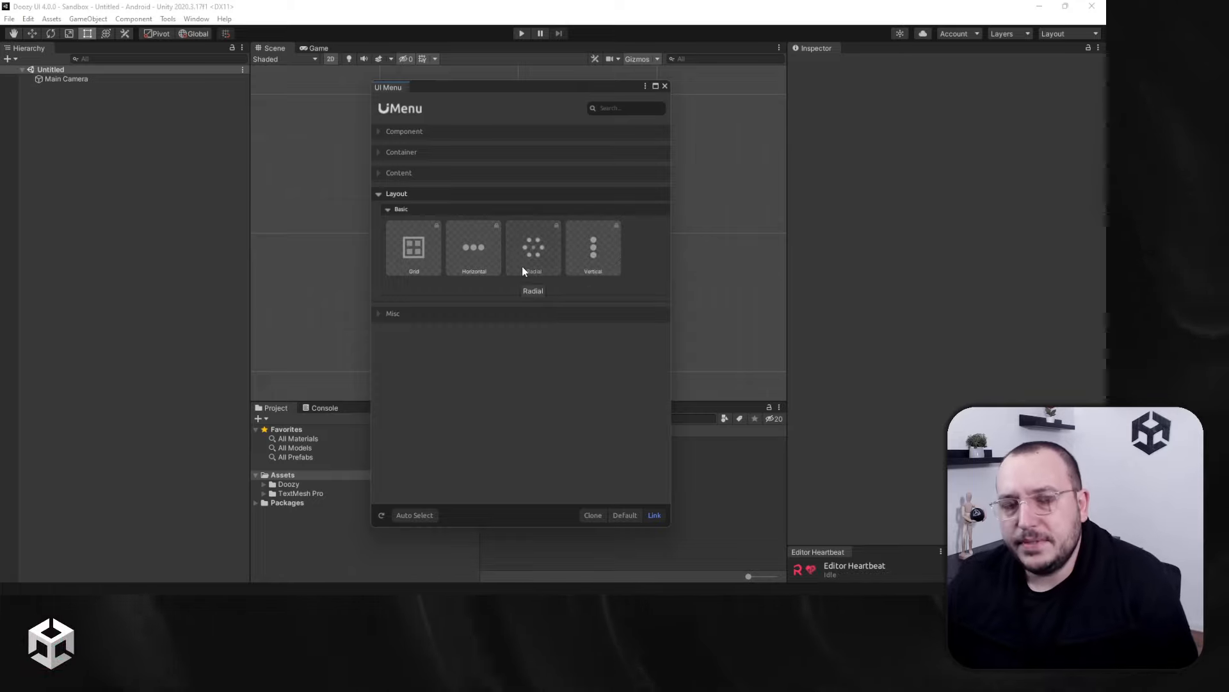
click(453, 210)
click(445, 194)
click(428, 212)
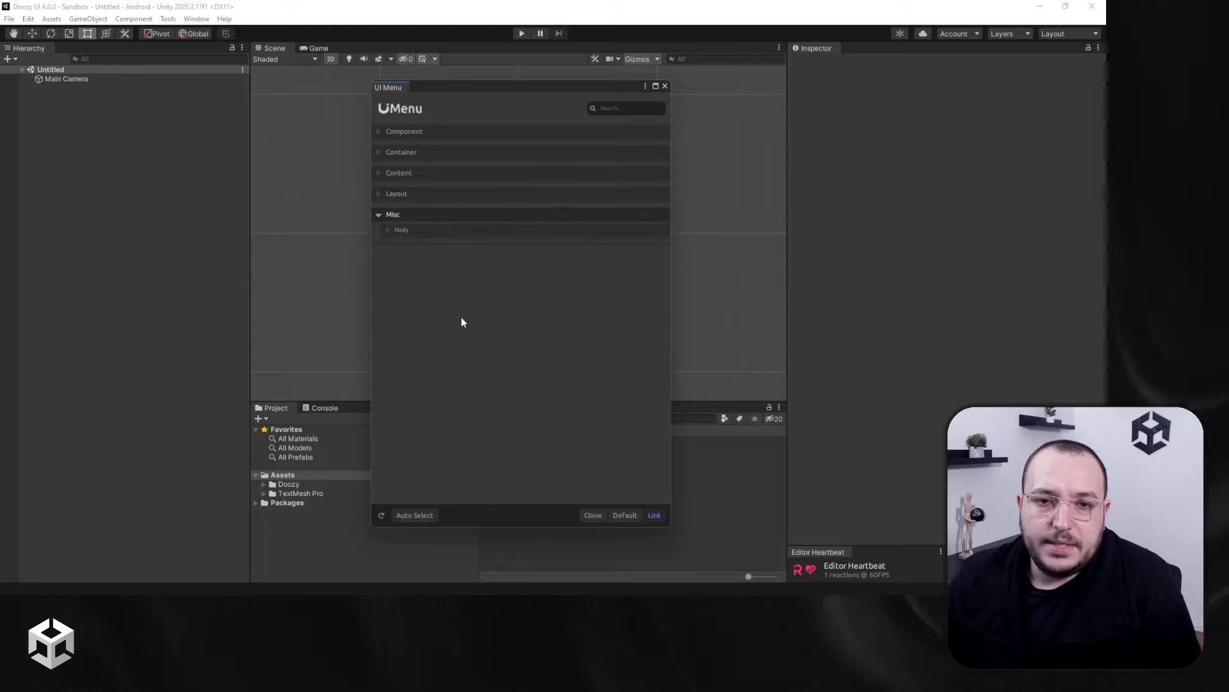
click(426, 230)
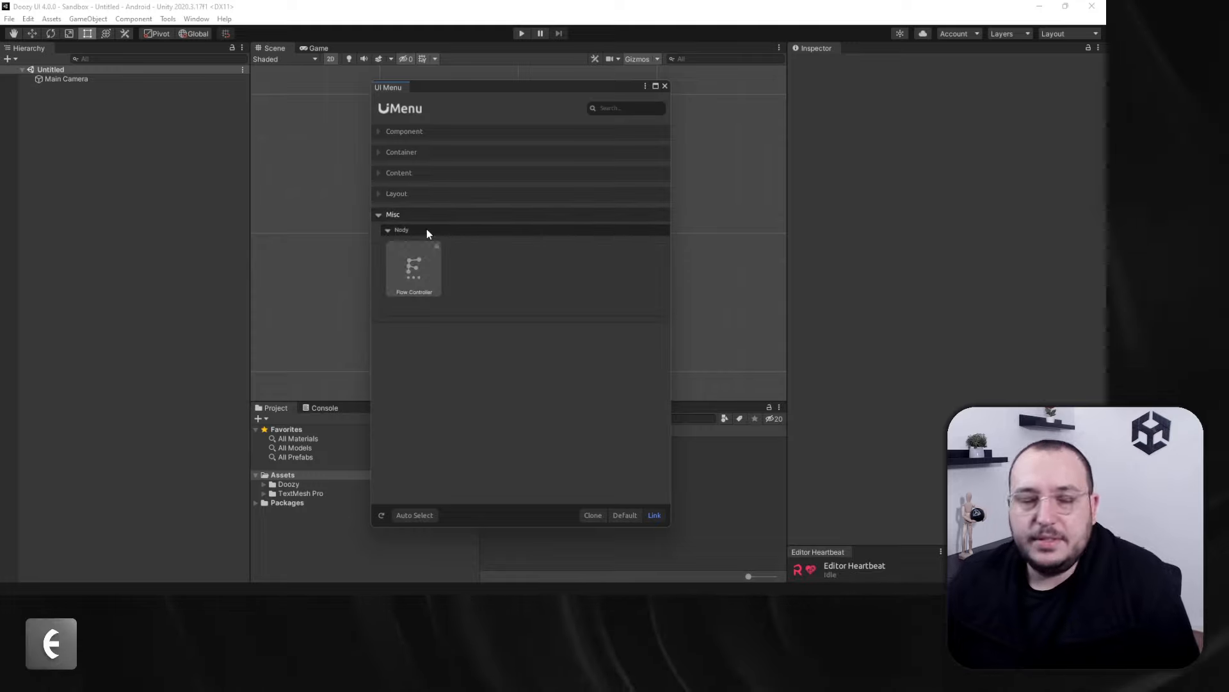
click(421, 217)
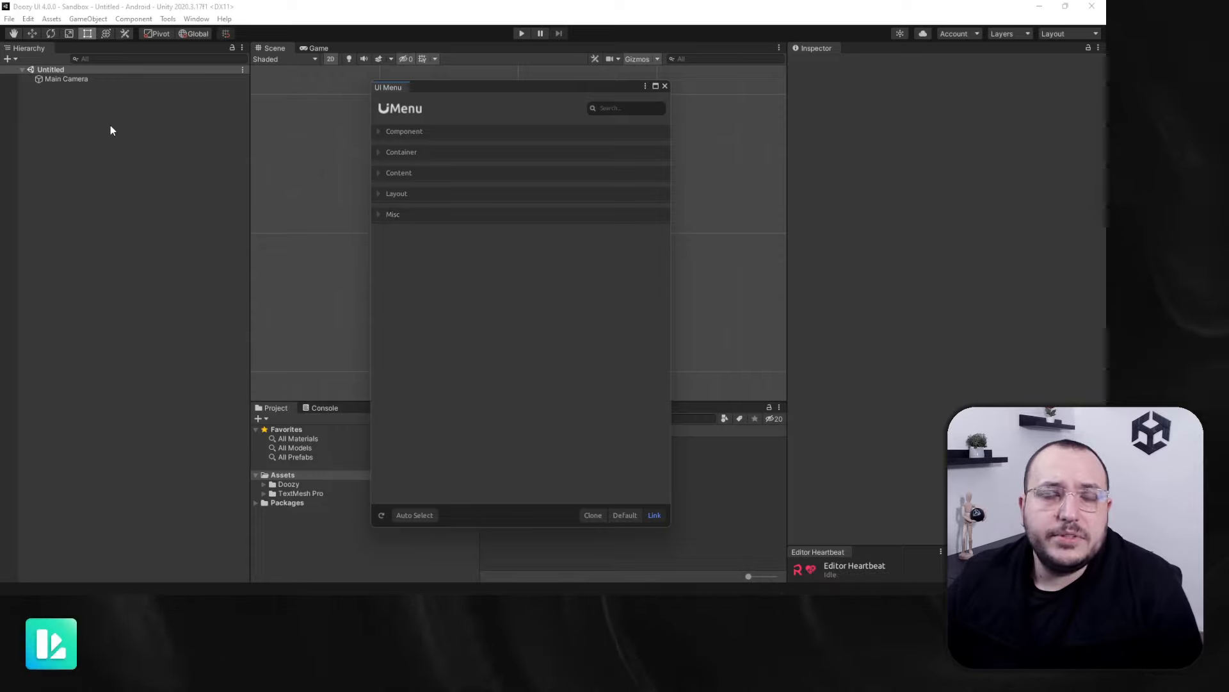
Add a large Flex Button from the UI Menu's Component category to the scene and close the UI Menu window
click(486, 131)
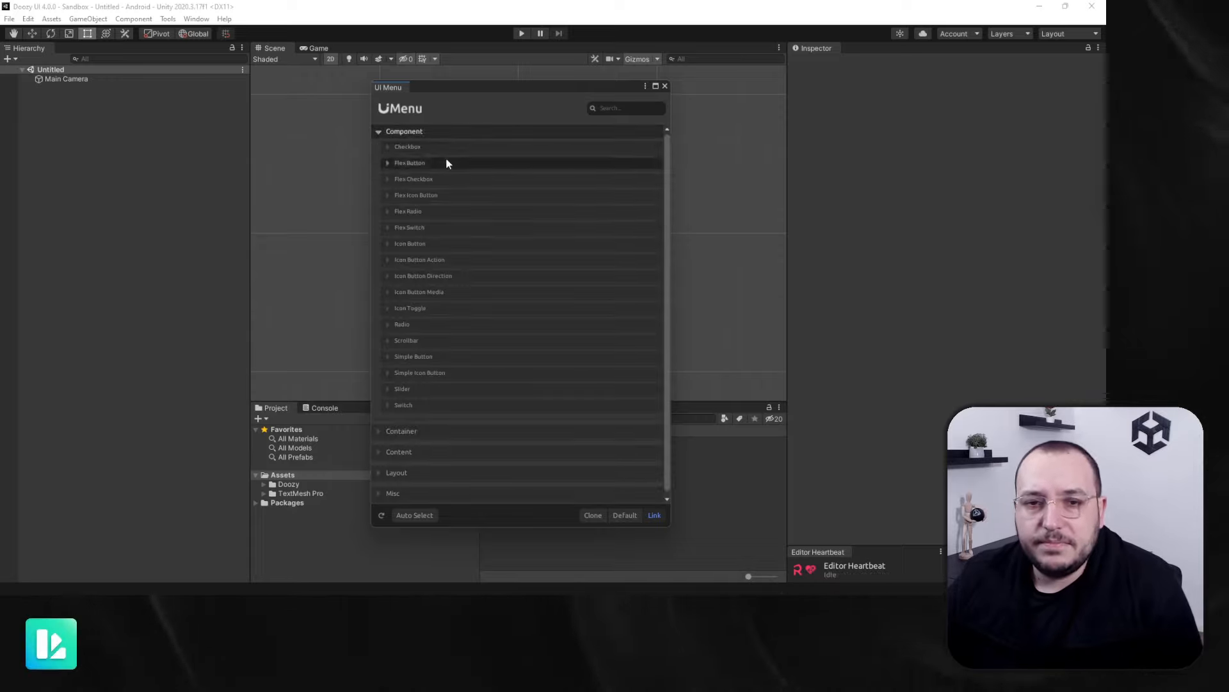
click(461, 168)
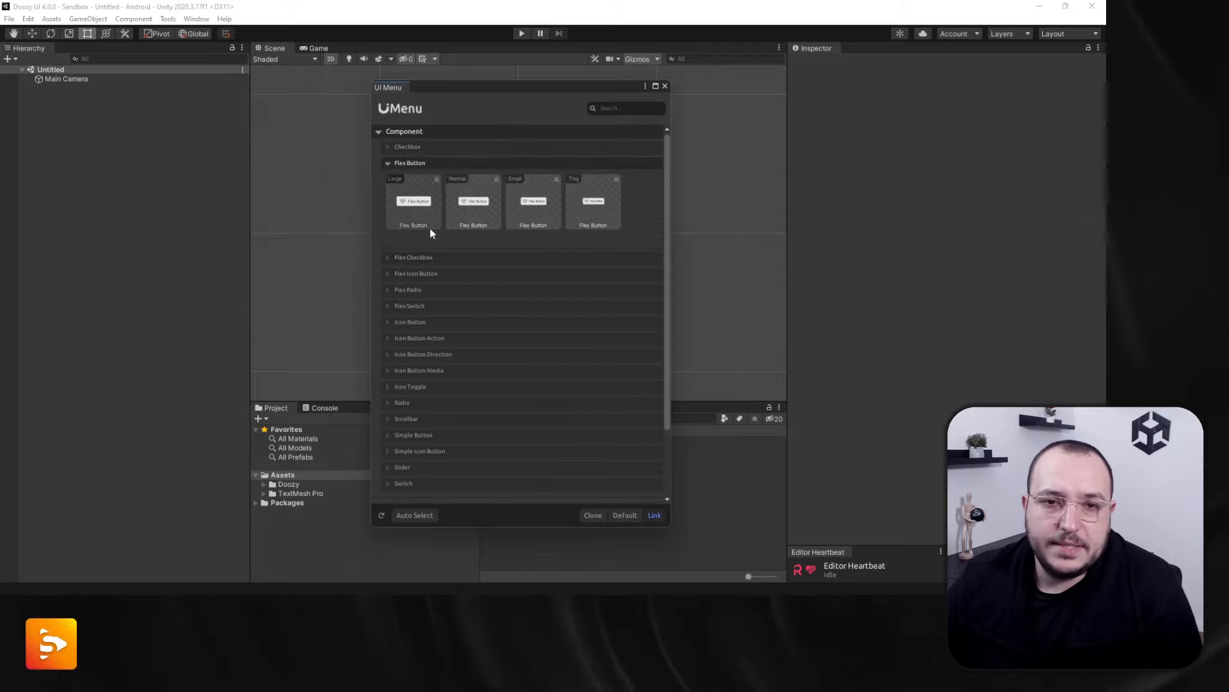
click(425, 213)
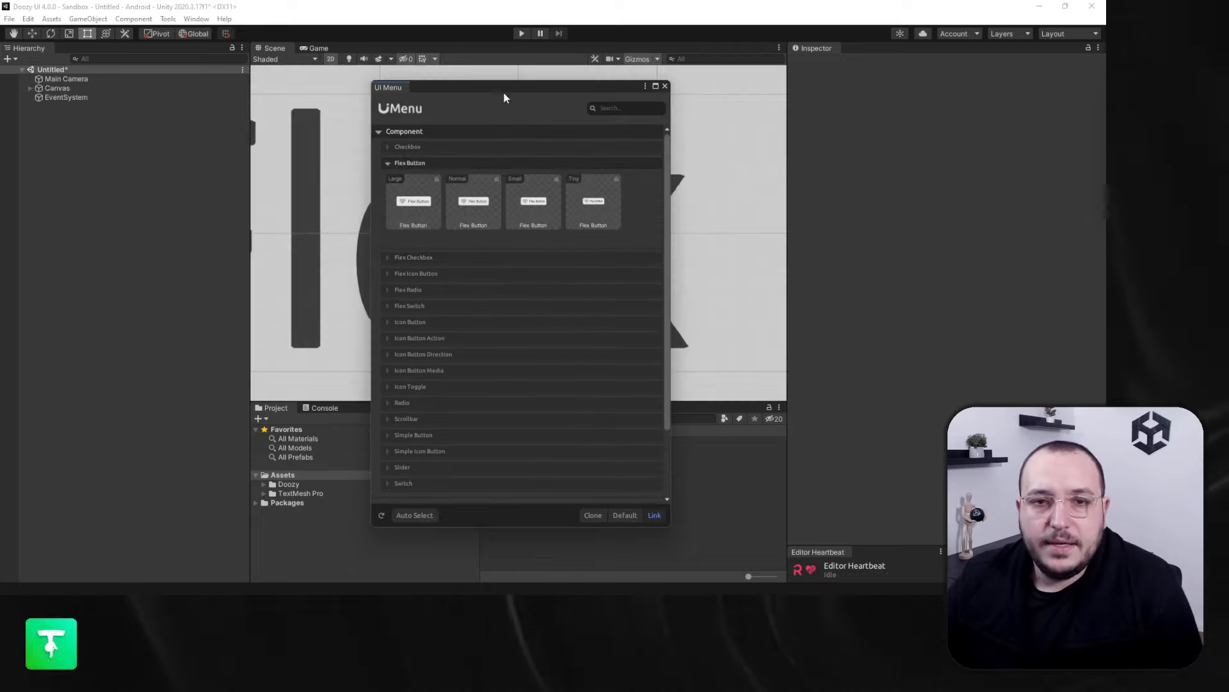
drag(625, 86, 841, 188)
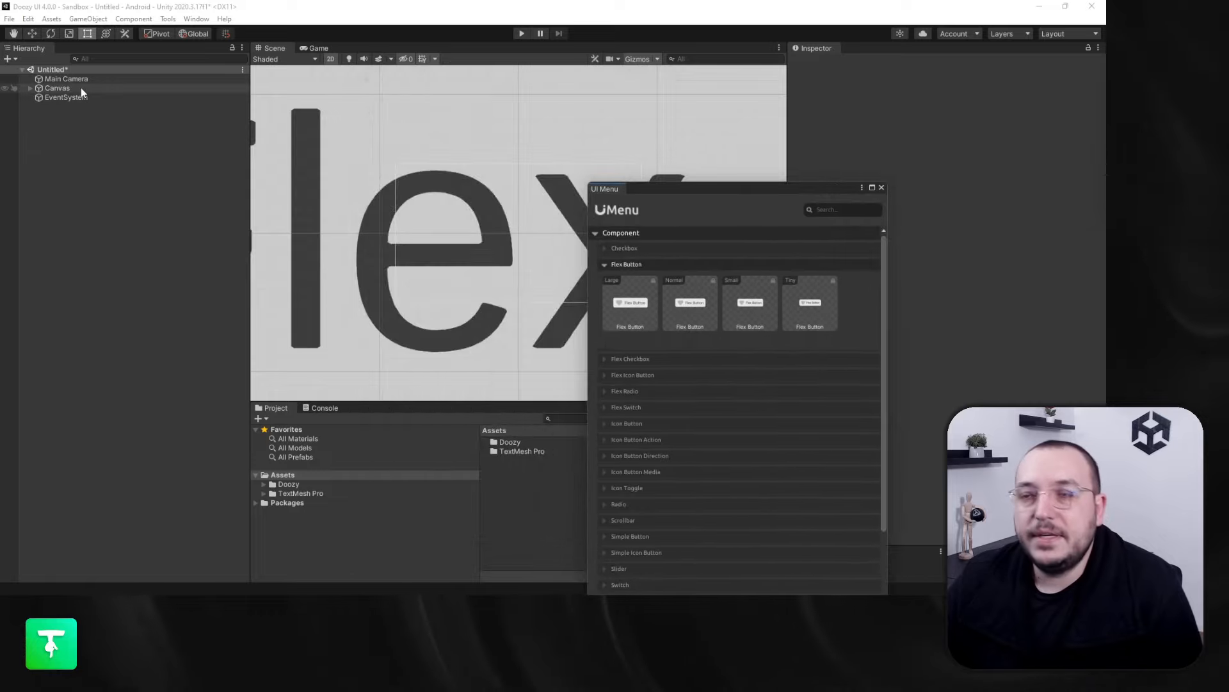
scroll(388, 217, down, 3)
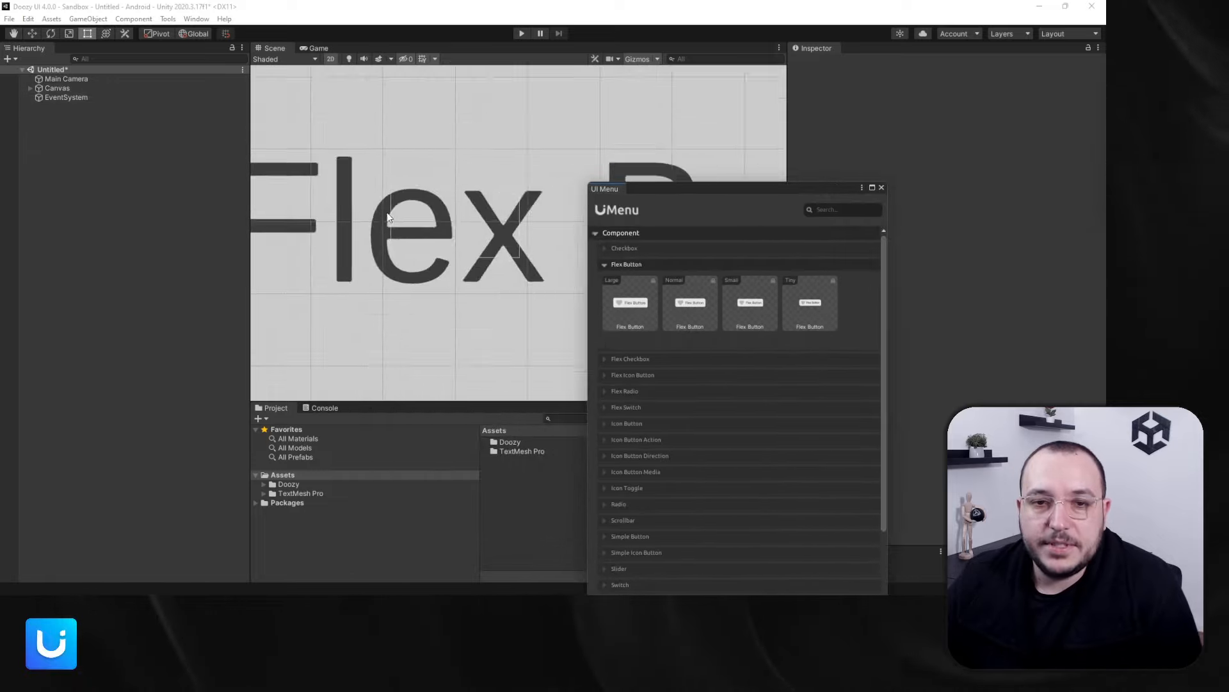
scroll(388, 218, down, 3)
click(61, 88)
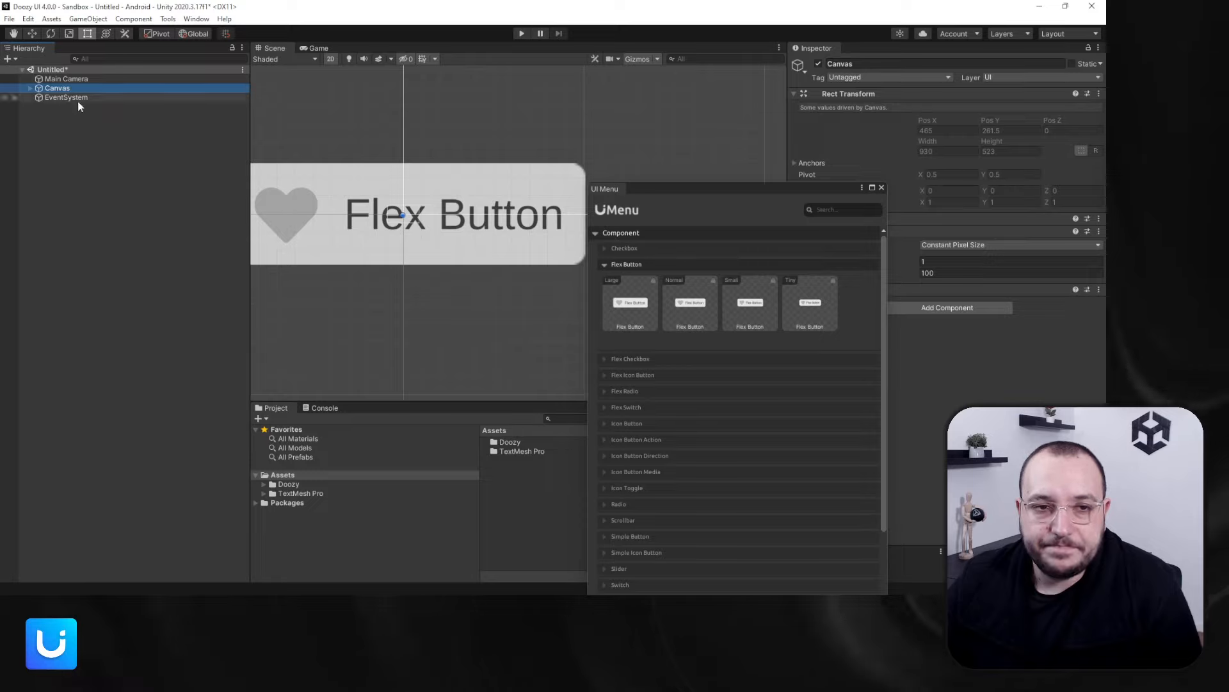
drag(755, 190, 461, 89)
click(587, 87)
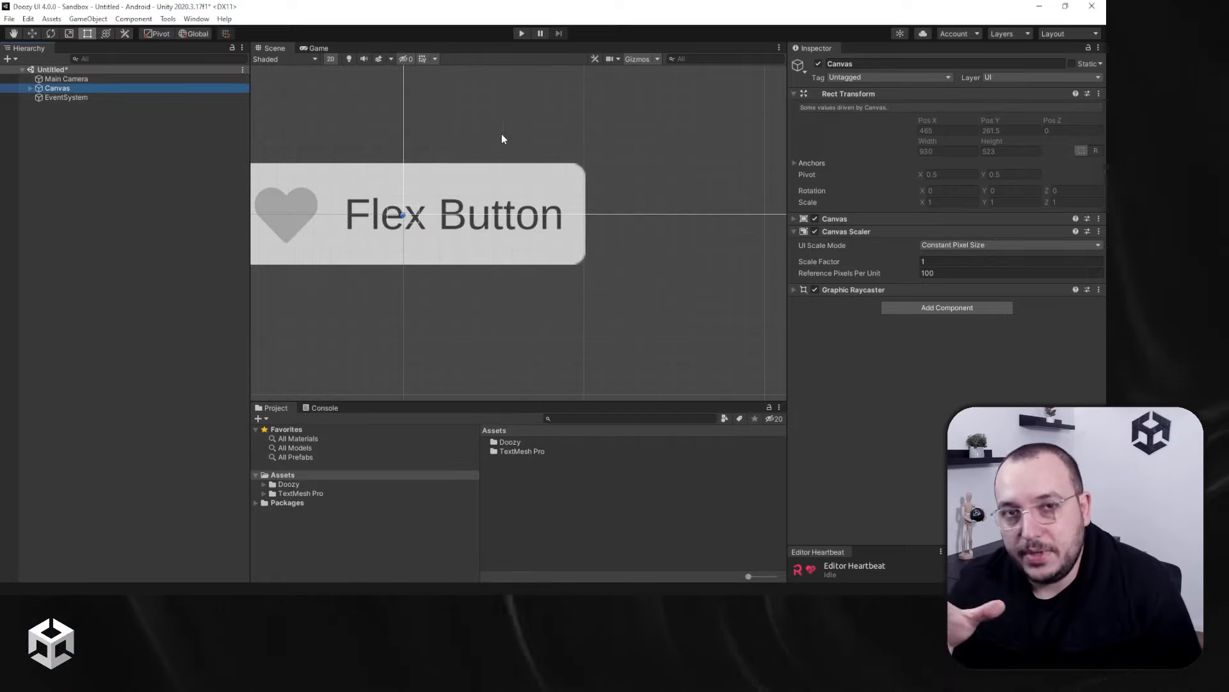
Replace the EventSystem's Standalone Input Module with InputSystemUIInputModule
click(56, 98)
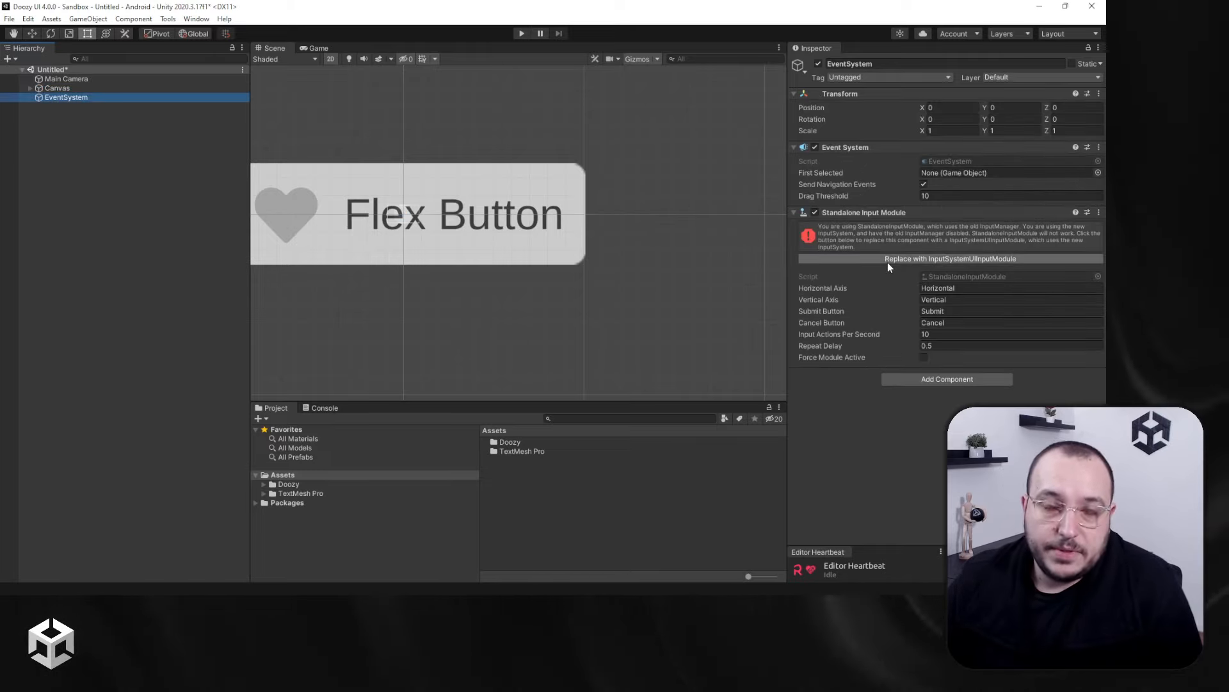
click(888, 260)
Set the Canvas render mode to Screen Space - Camera and assign Main Camera as its render camera
click(57, 88)
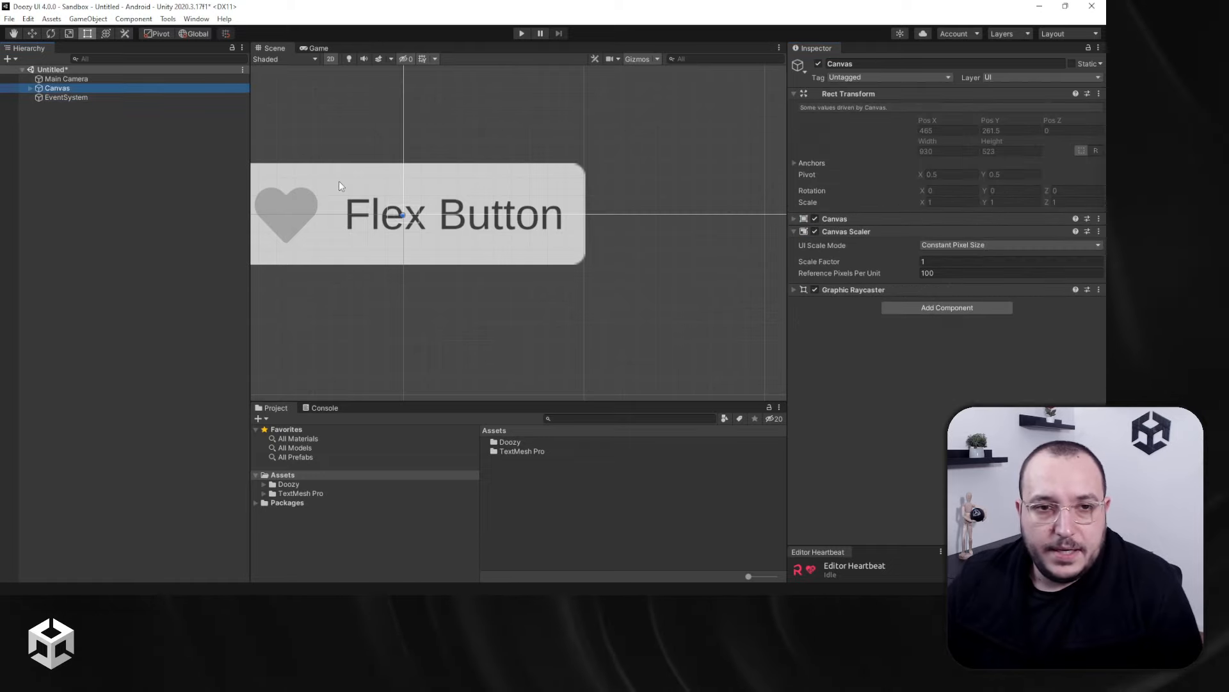
click(866, 218)
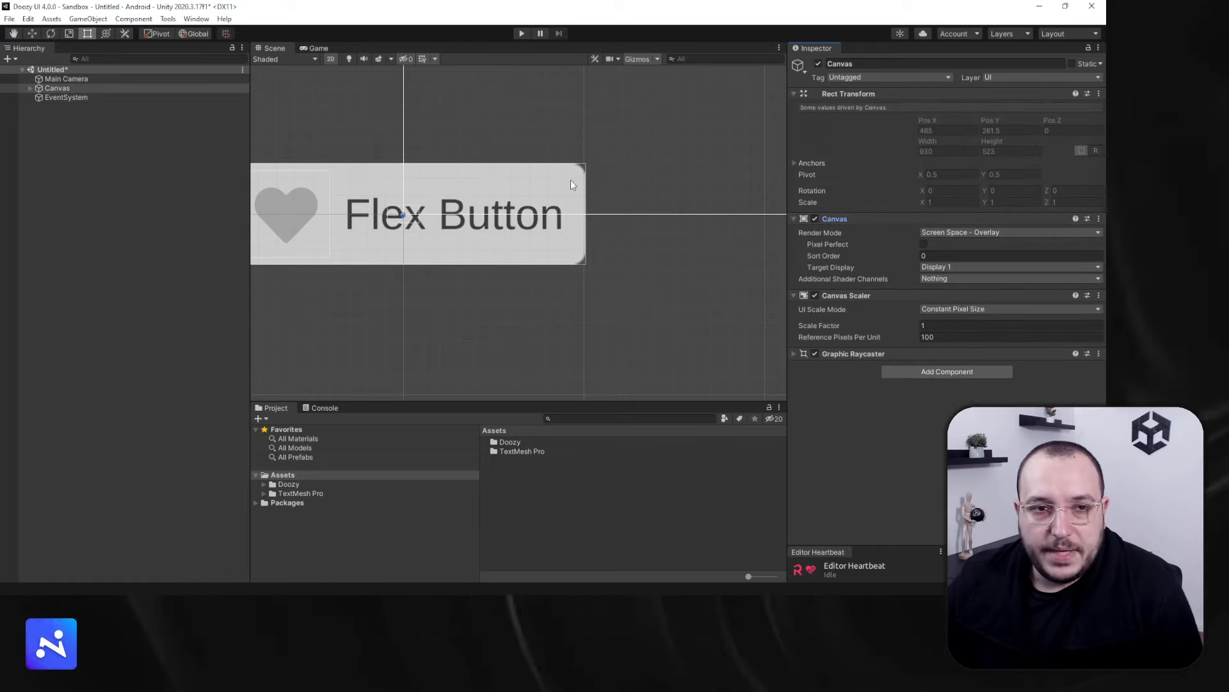
click(998, 231)
click(957, 256)
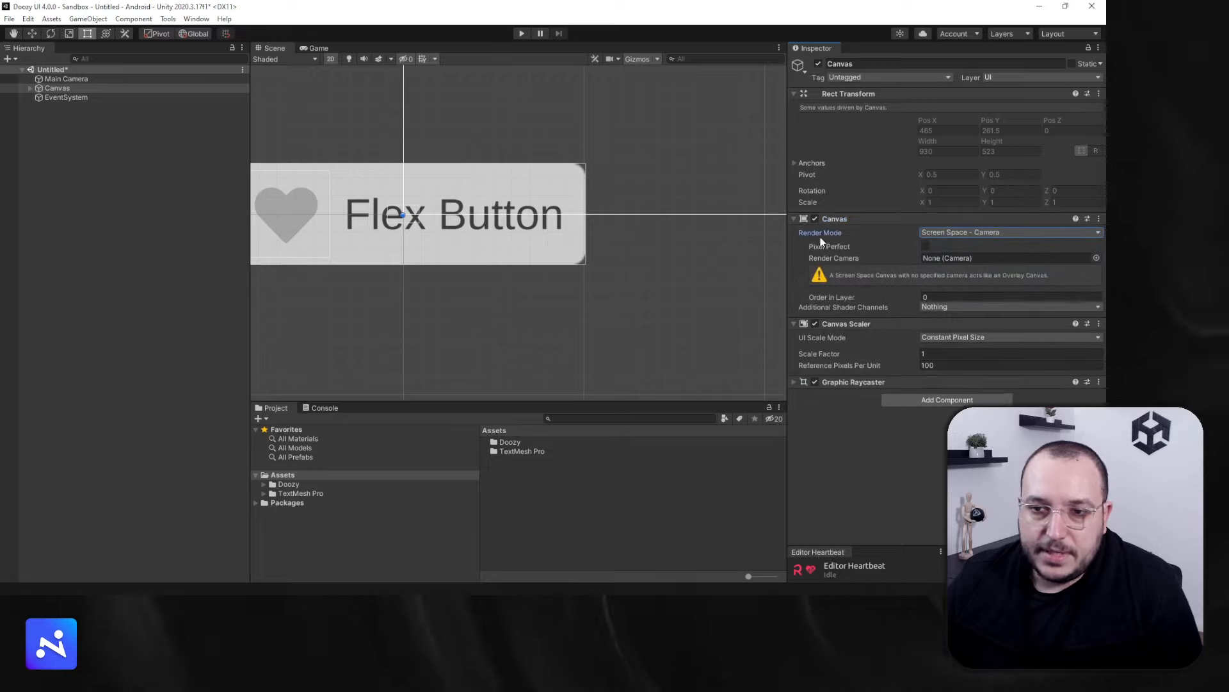
drag(66, 79, 985, 256)
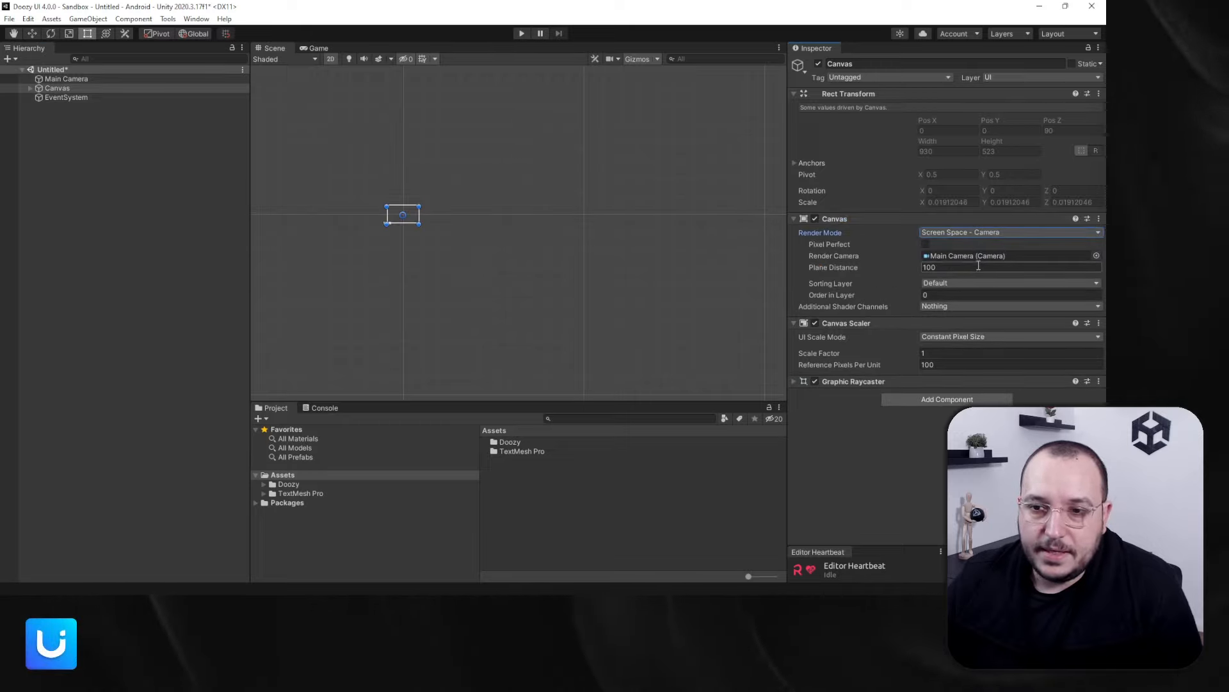
click(847, 218)
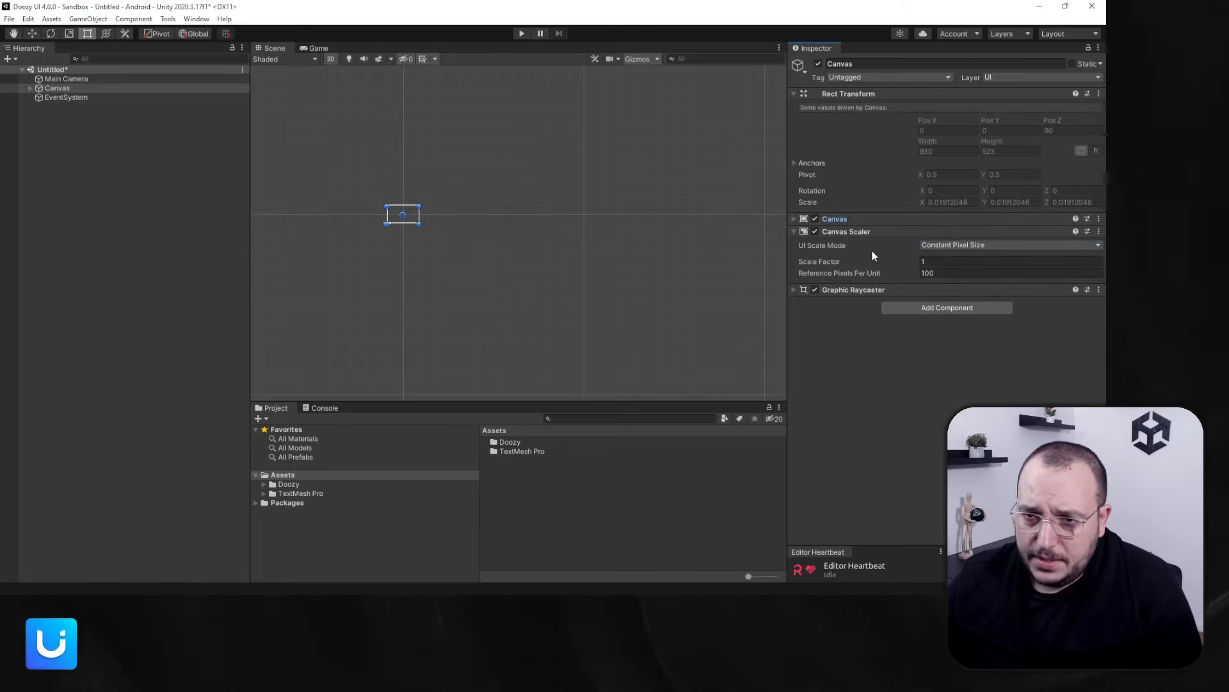
Set the Canvas Scaler to Scale With Screen Size with a width/height match of 0.5
click(944, 247)
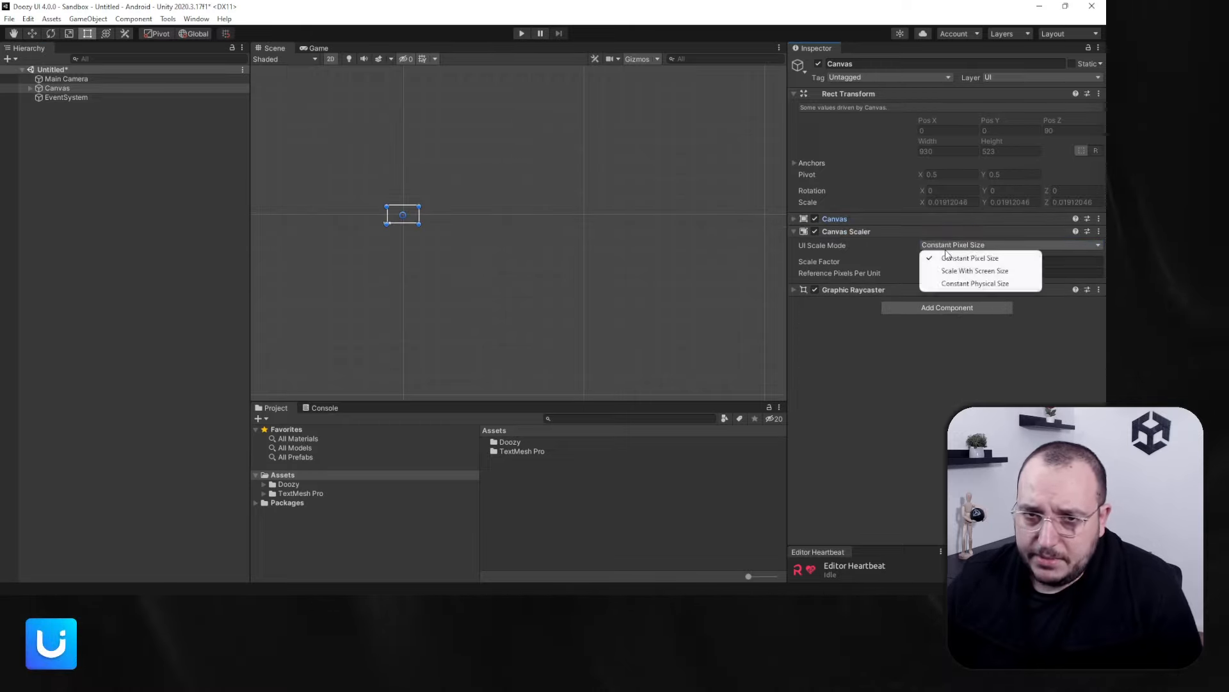
click(975, 272)
key(f)
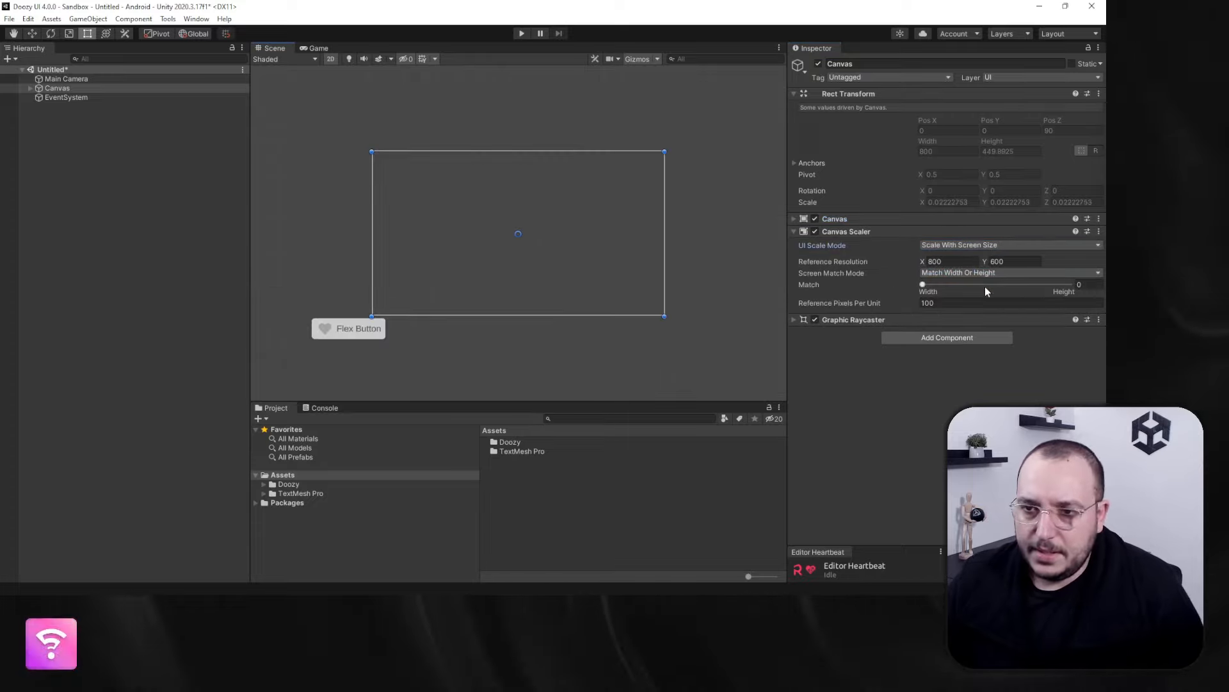
click(1089, 284)
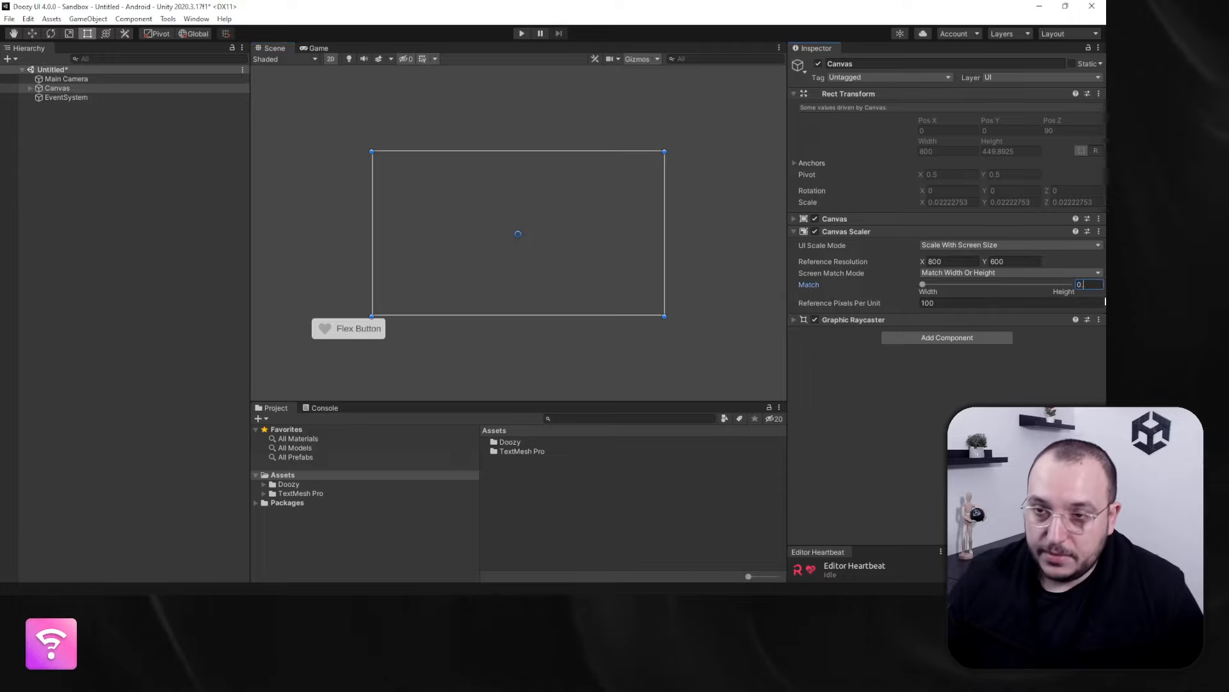
click(42, 88)
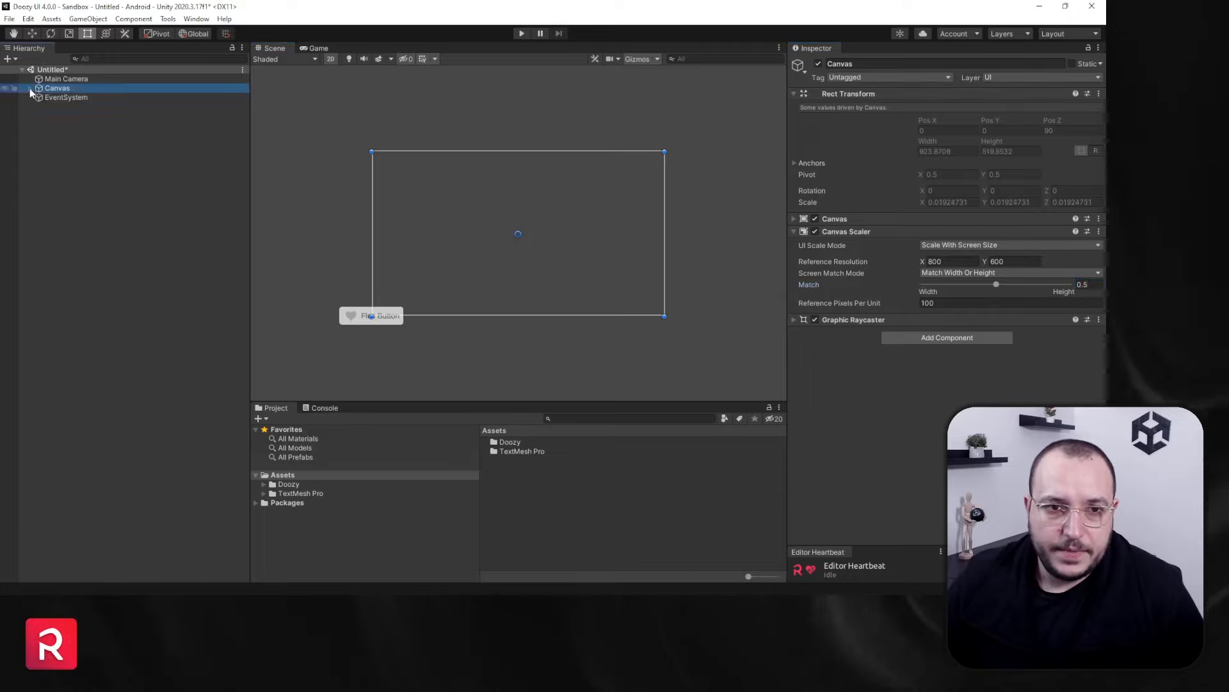
Centre Flex Button (Large) on the canvas with the middle-center anchor preset, setting its position as well
click(30, 88)
click(77, 97)
click(814, 137)
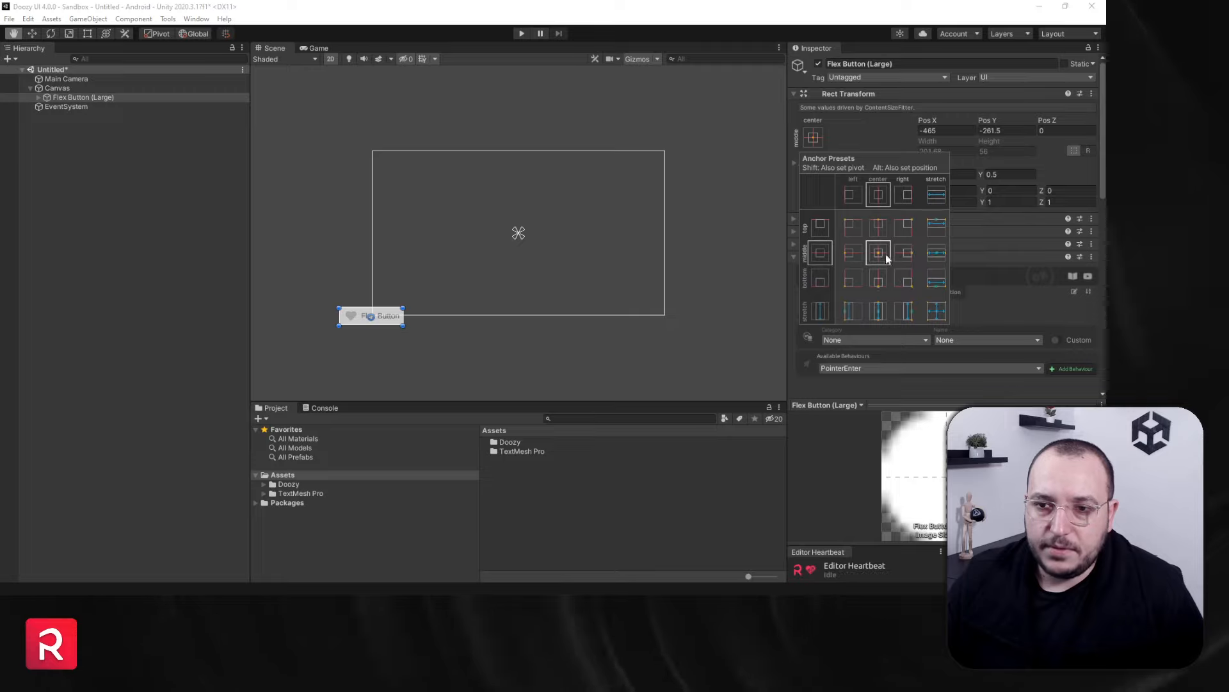
alt+click(884, 255)
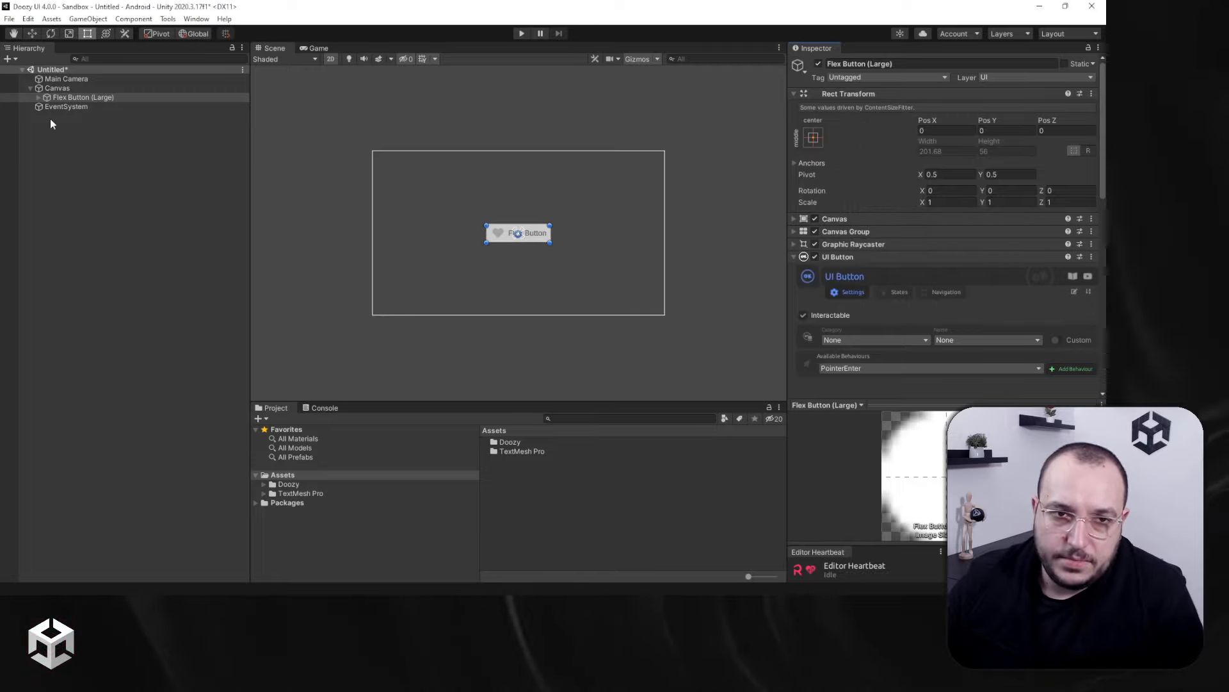
Delete Flex Button (Large) from the Canvas
click(56, 96)
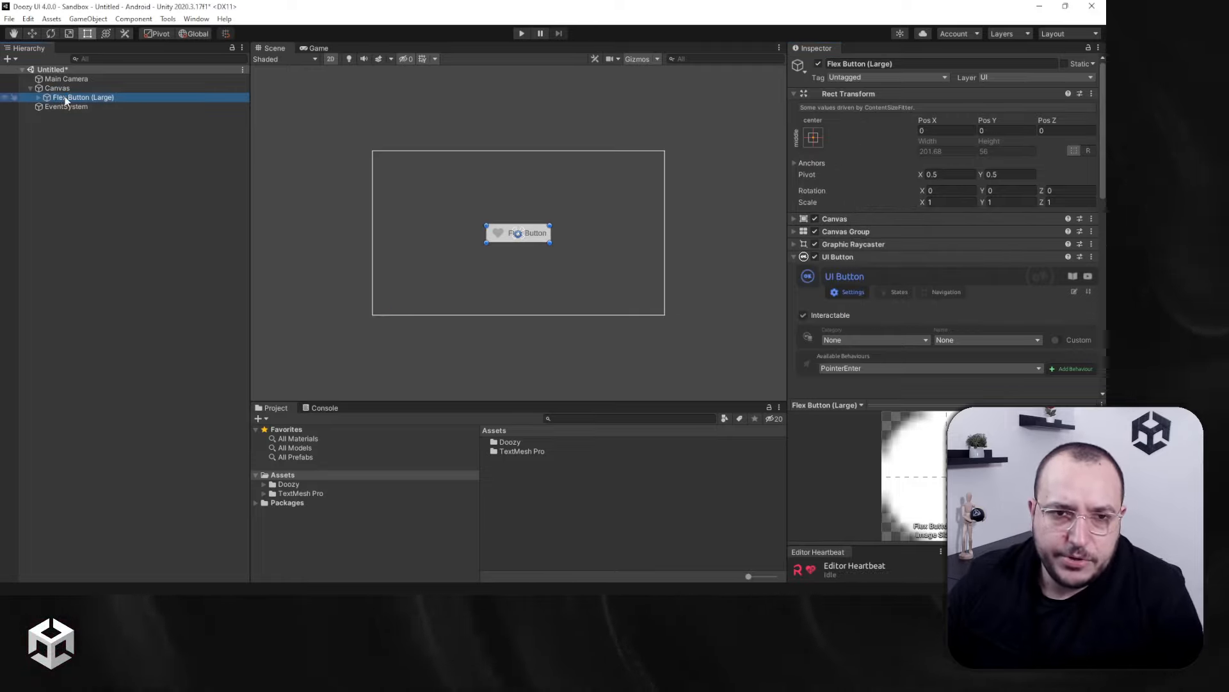
key(Delete)
Reopen the UI Menu, add a large Icon Button as a child of the Canvas, and close the UI Menu window
click(60, 90)
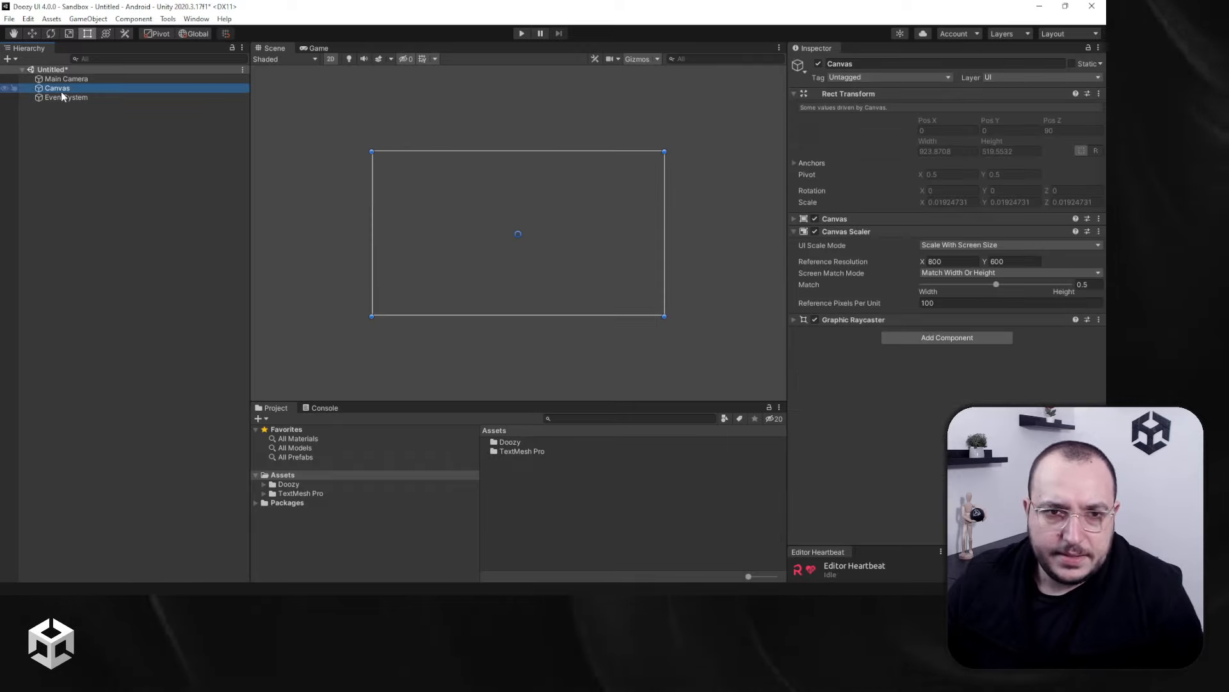
click(134, 19)
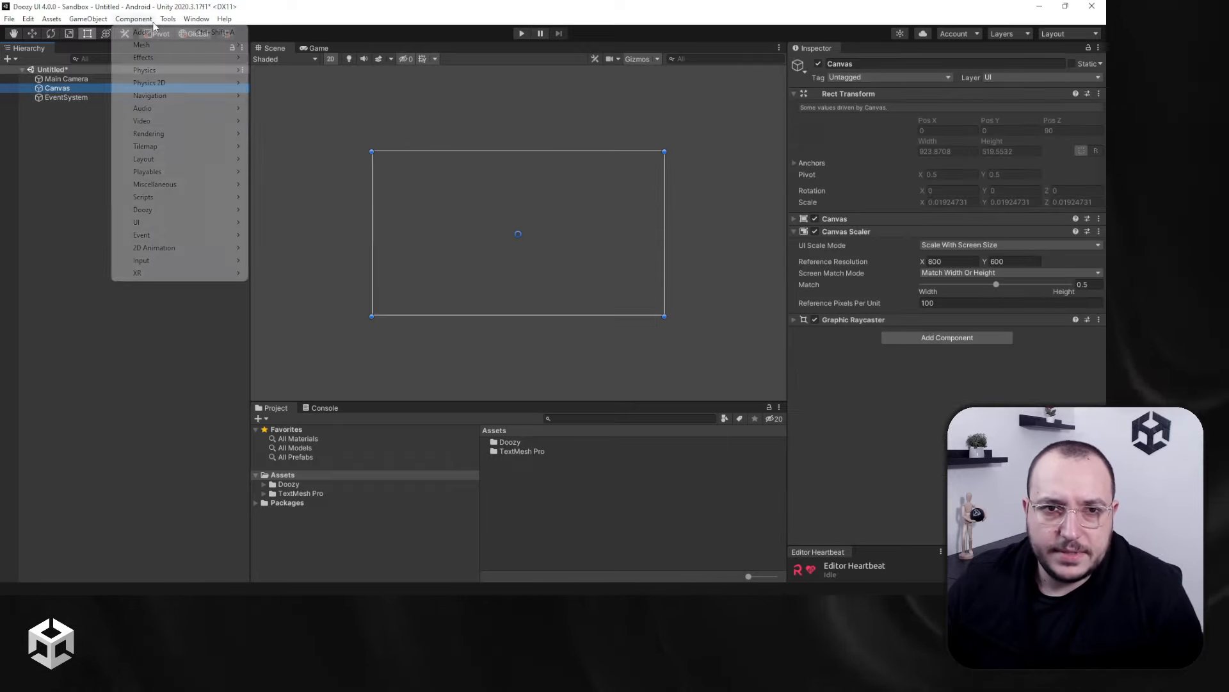
mouse_move(187, 32)
click(271, 33)
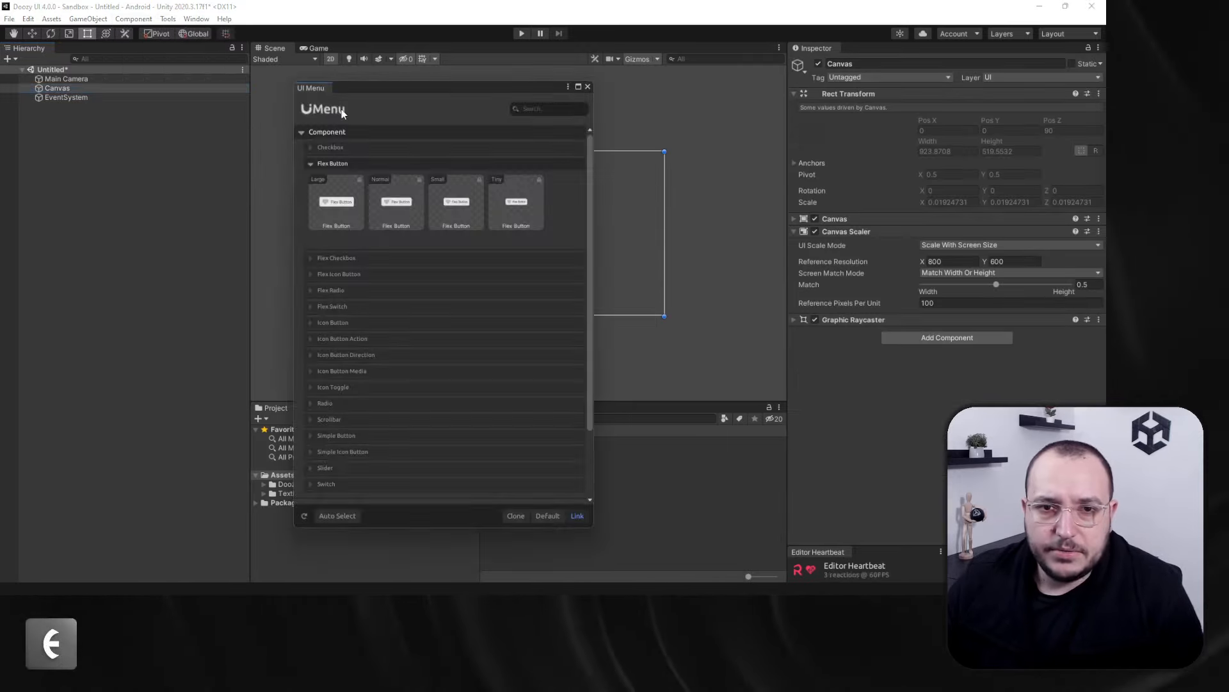
click(333, 163)
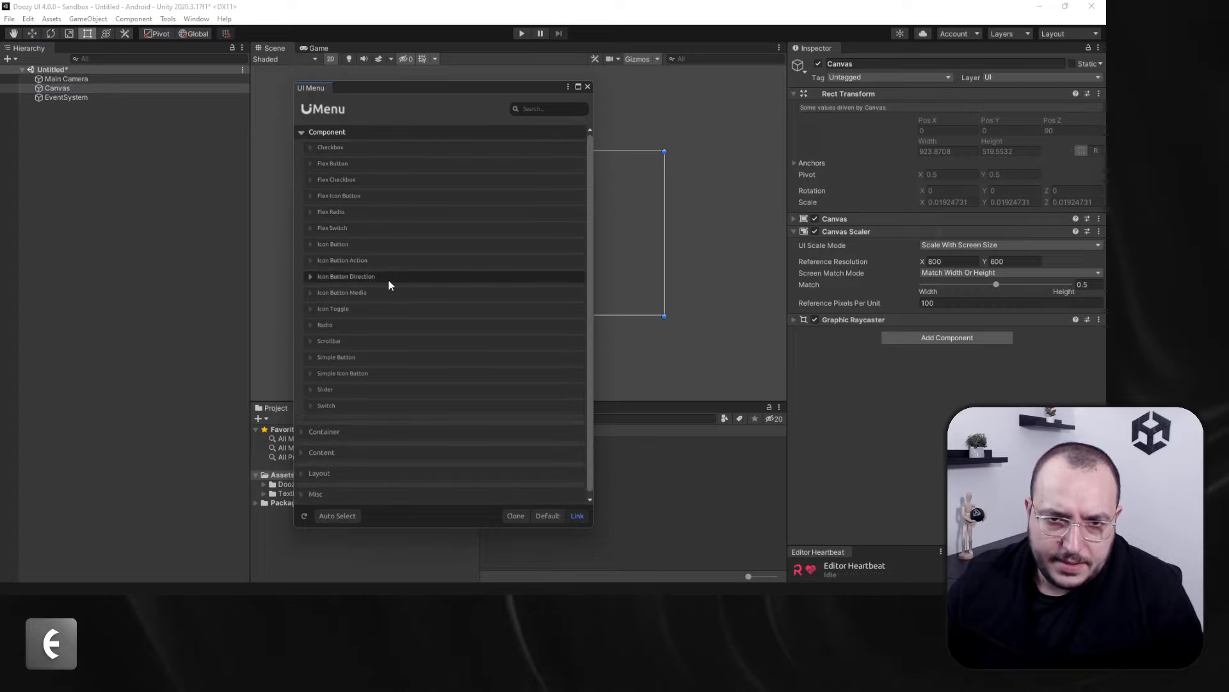
click(388, 247)
click(350, 298)
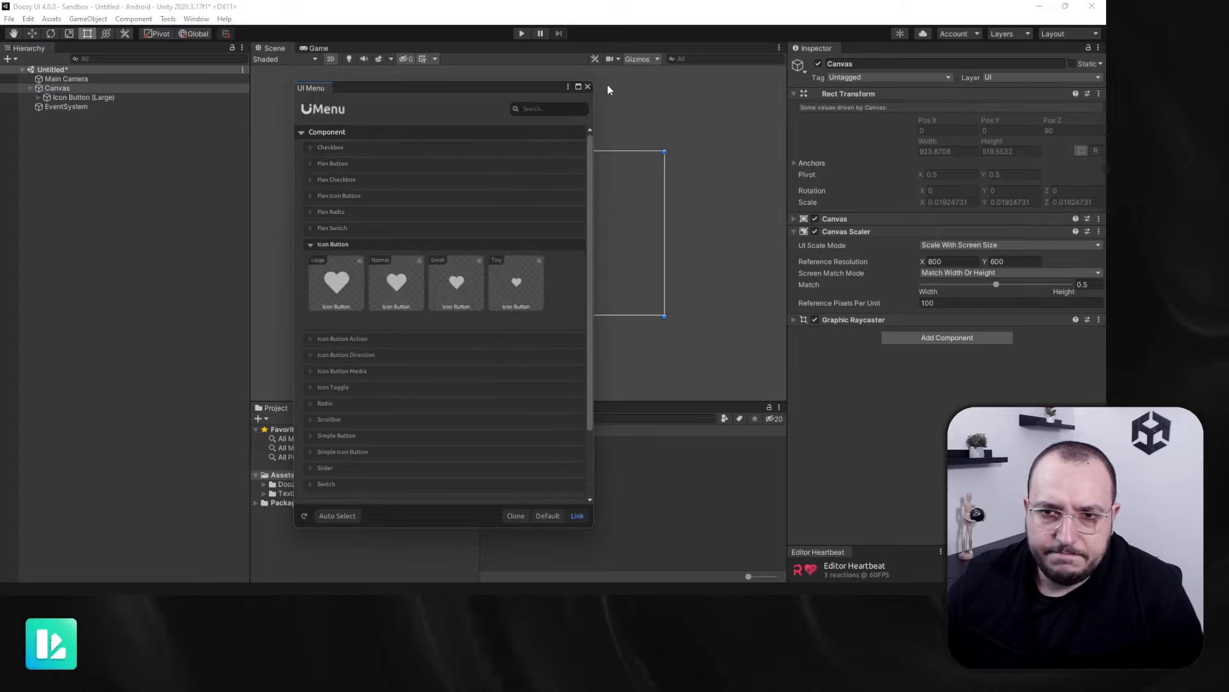
drag(530, 88, 977, 84)
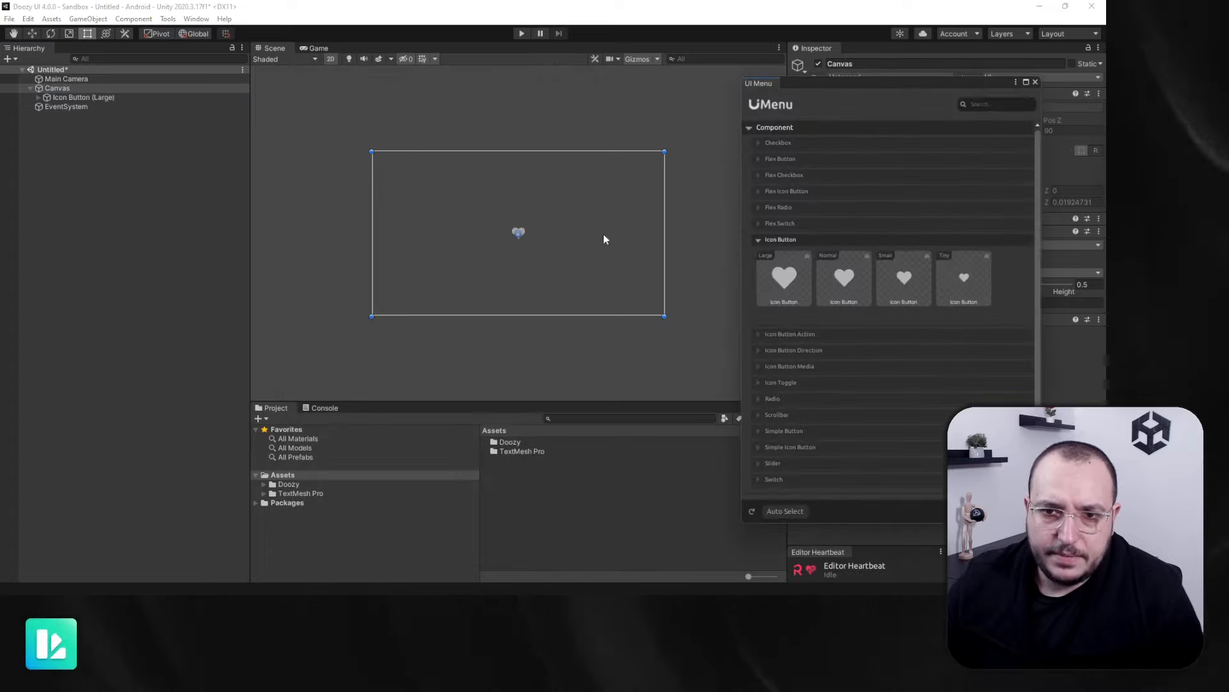
click(1036, 82)
Run the scene in Play mode to test the heart Icon Button, and stop playback
scroll(536, 232, up, 15)
scroll(577, 232, down, 12)
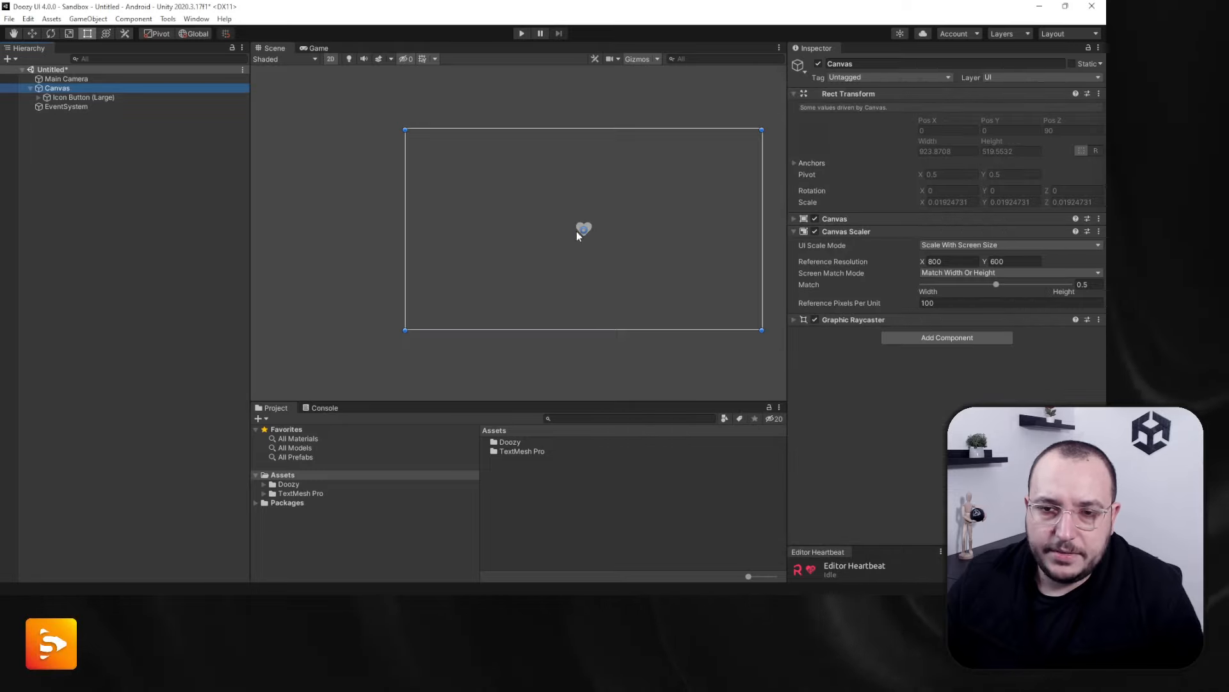
middle_drag(576, 231, 545, 235)
click(522, 33)
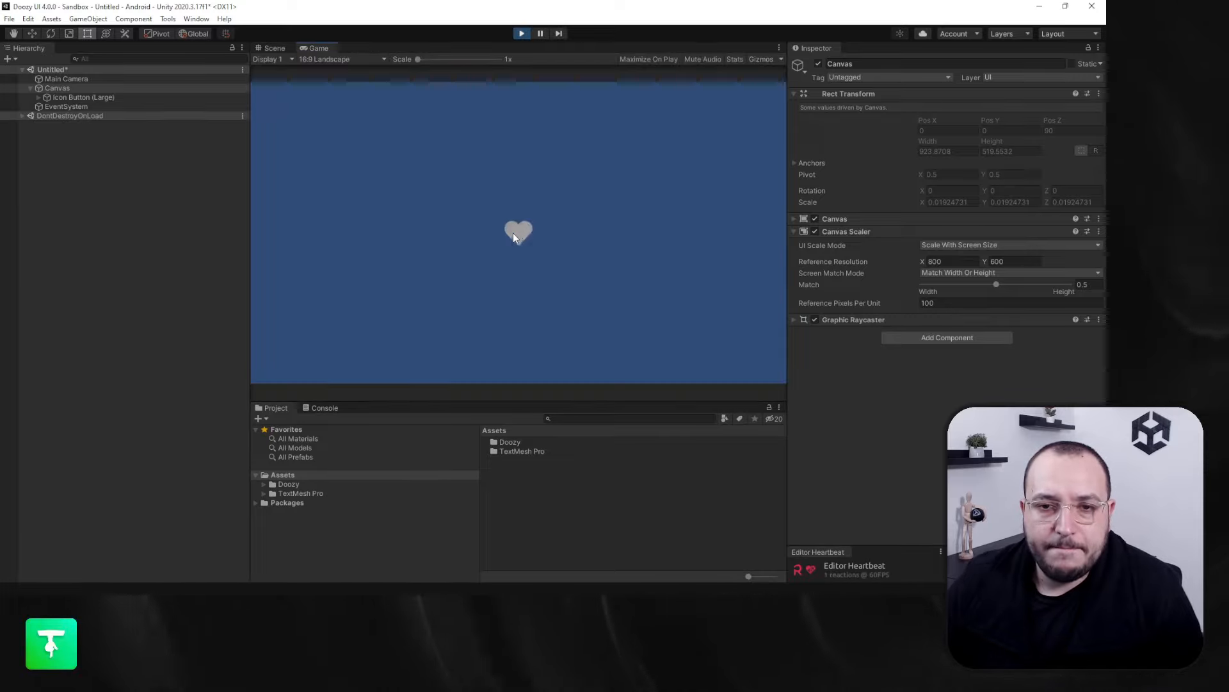
click(520, 33)
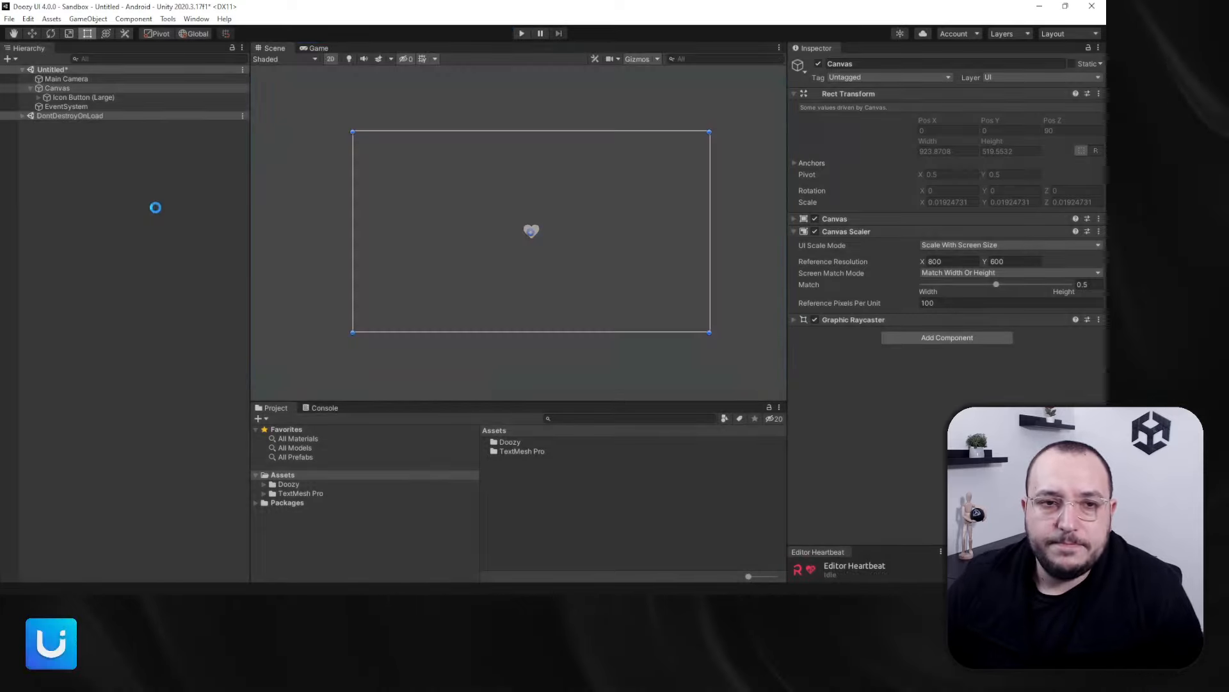
Delete Icon Button (Large) from the Canvas
click(99, 99)
key(Delete)
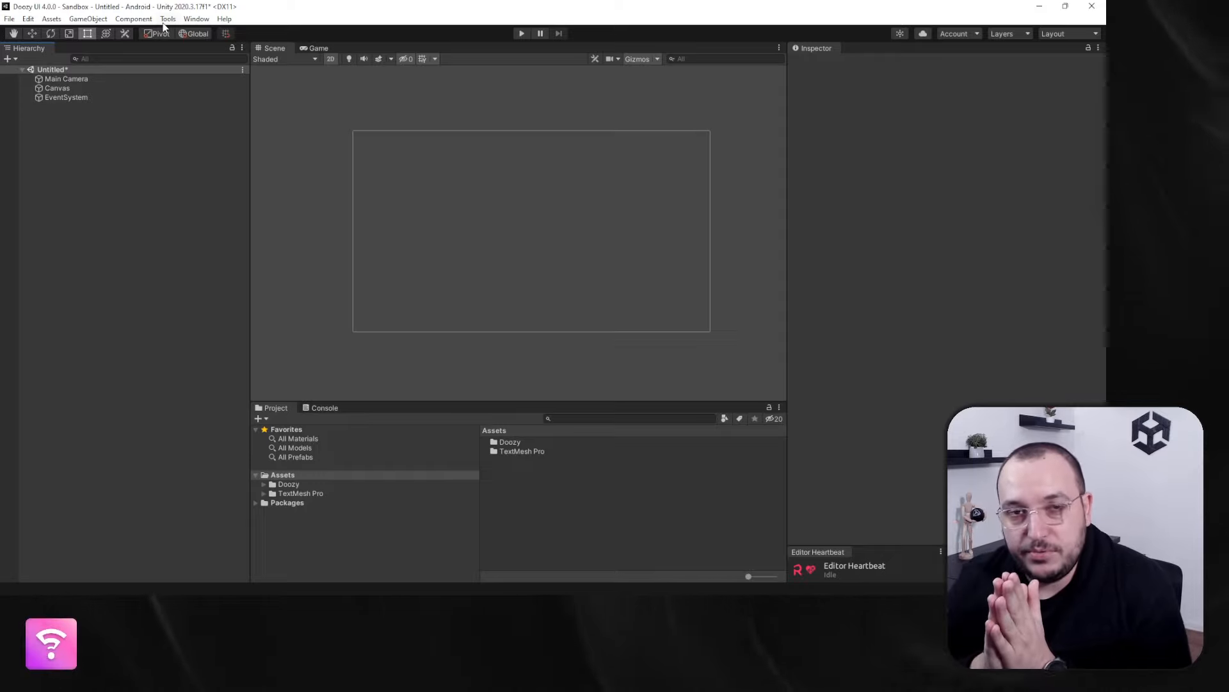
Add a large Doozy Flex Button as a child of the Canvas and inspect its components
click(64, 89)
right_click(64, 89)
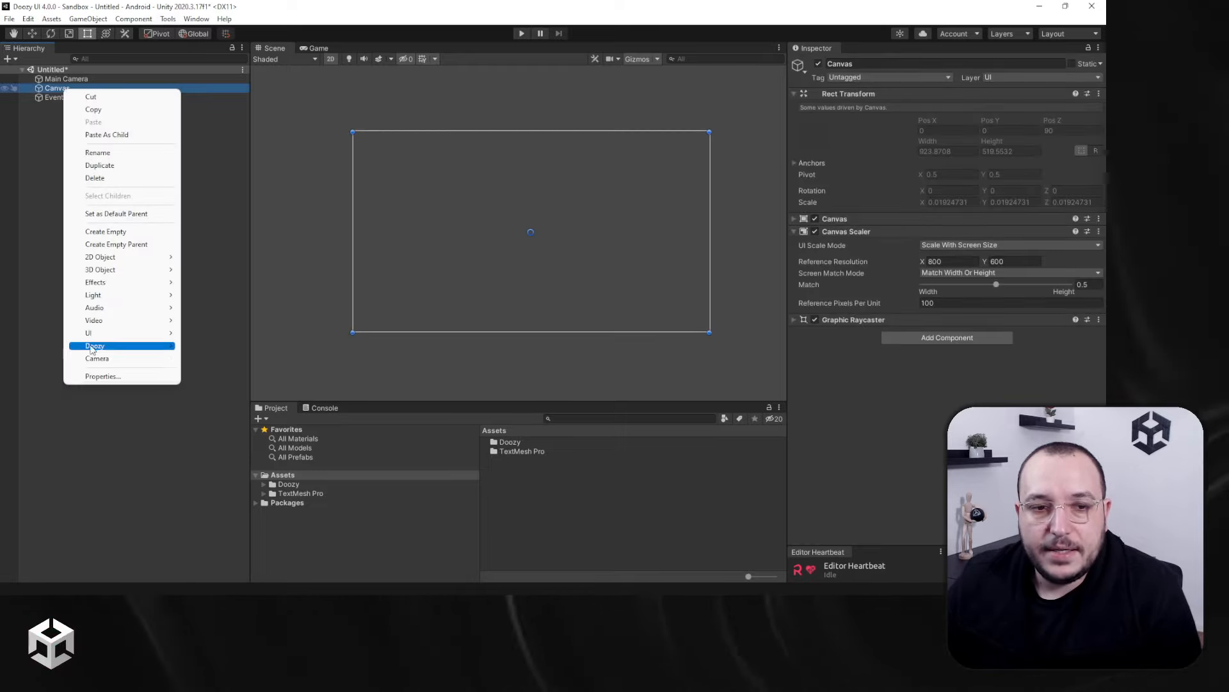
mouse_move(93, 348)
mouse_move(201, 359)
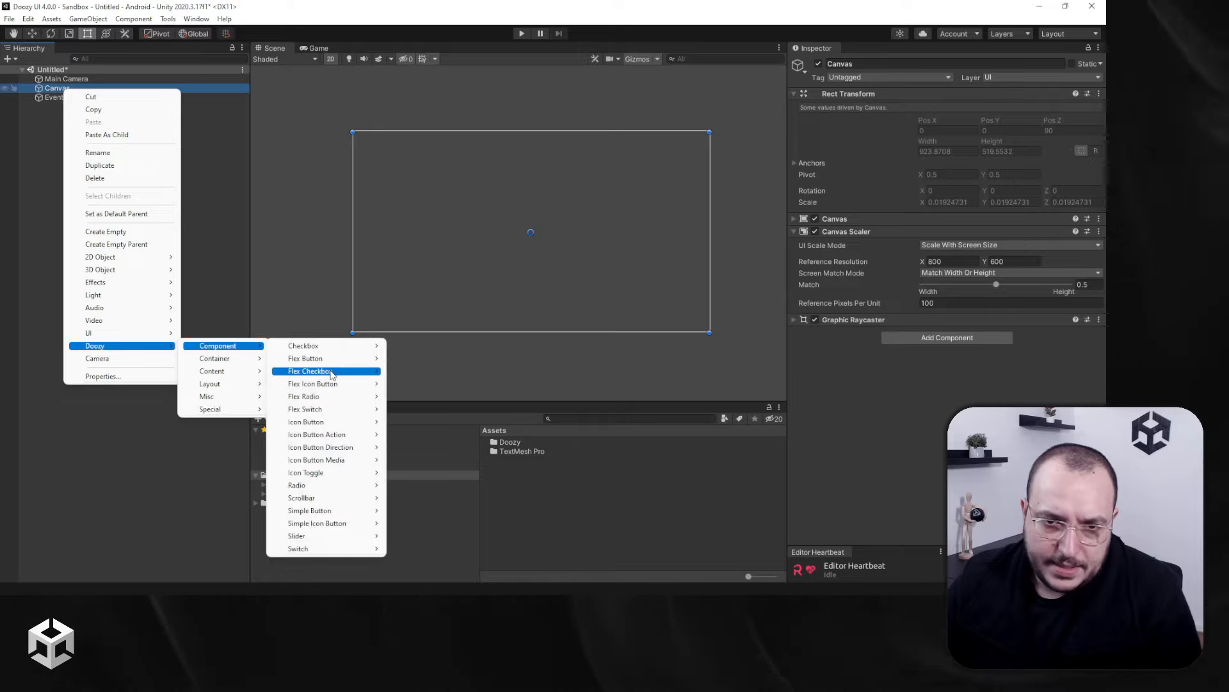
mouse_move(320, 358)
click(409, 360)
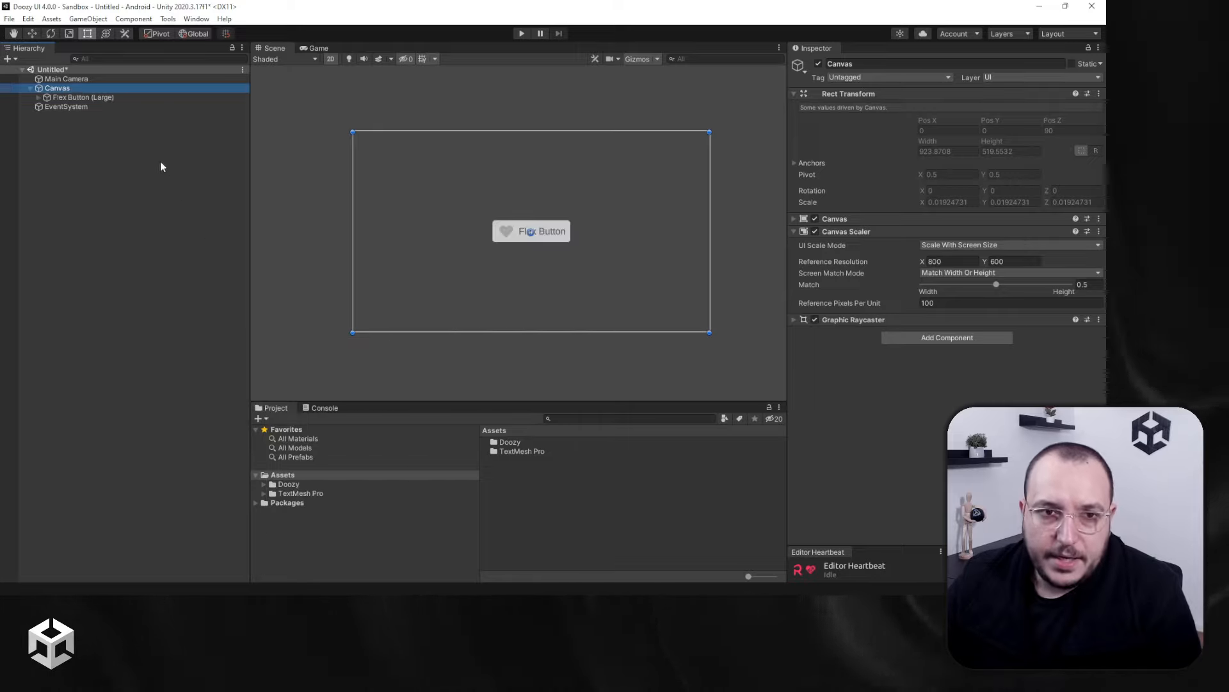
click(100, 97)
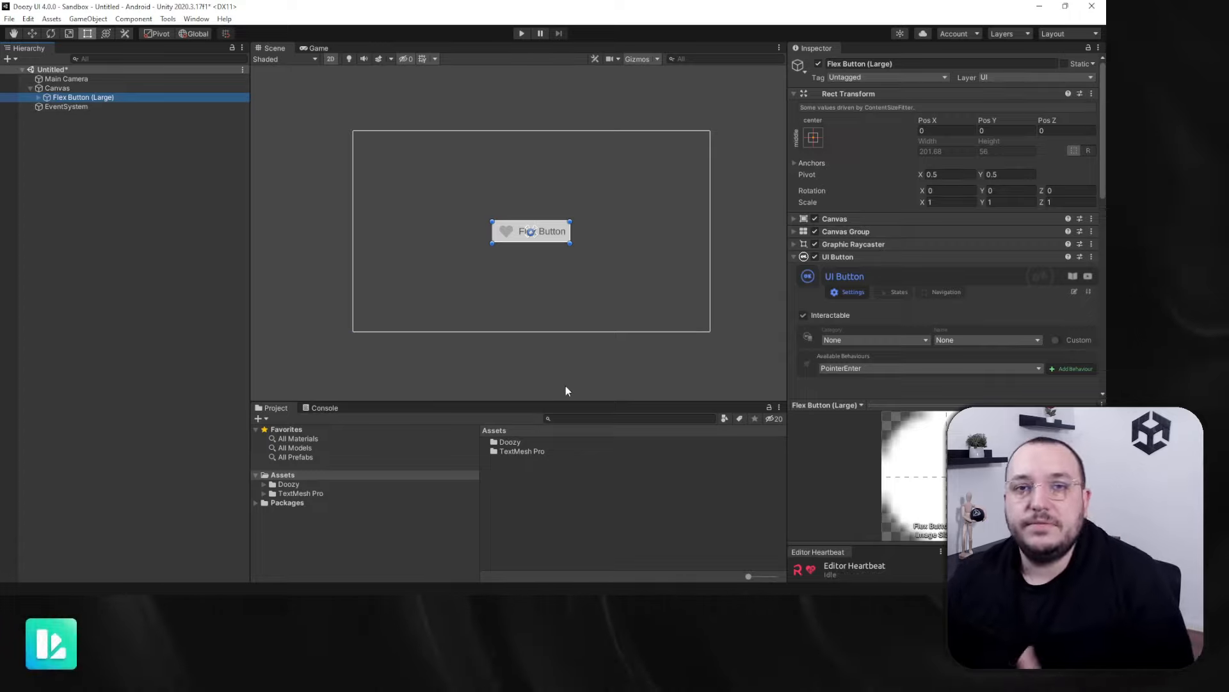
click(81, 115)
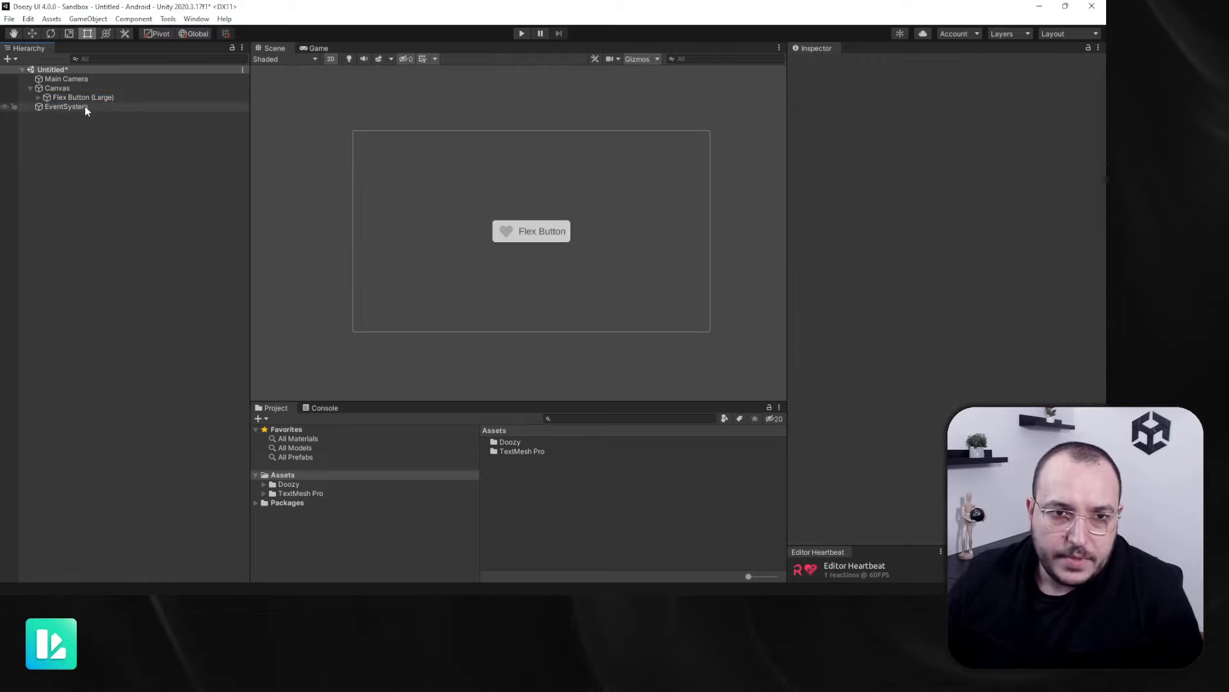
click(78, 98)
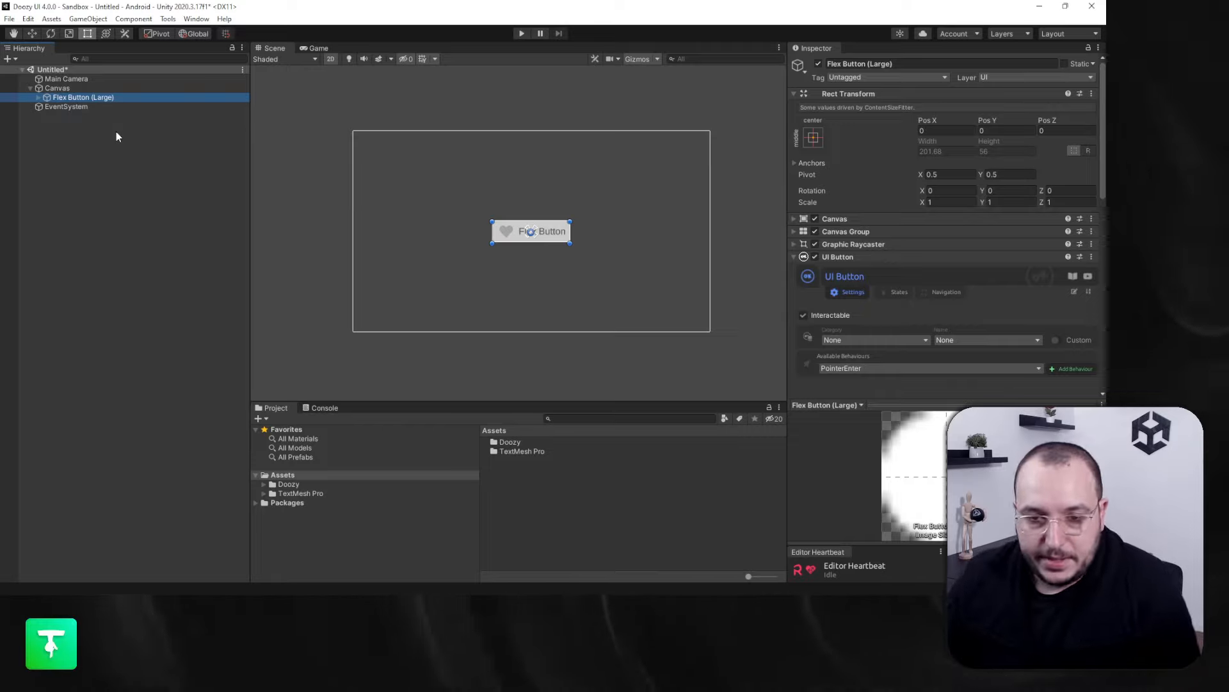
Show the Doozy folder's contents in the project, open the UI Menu window, and collapse its Component category
click(290, 484)
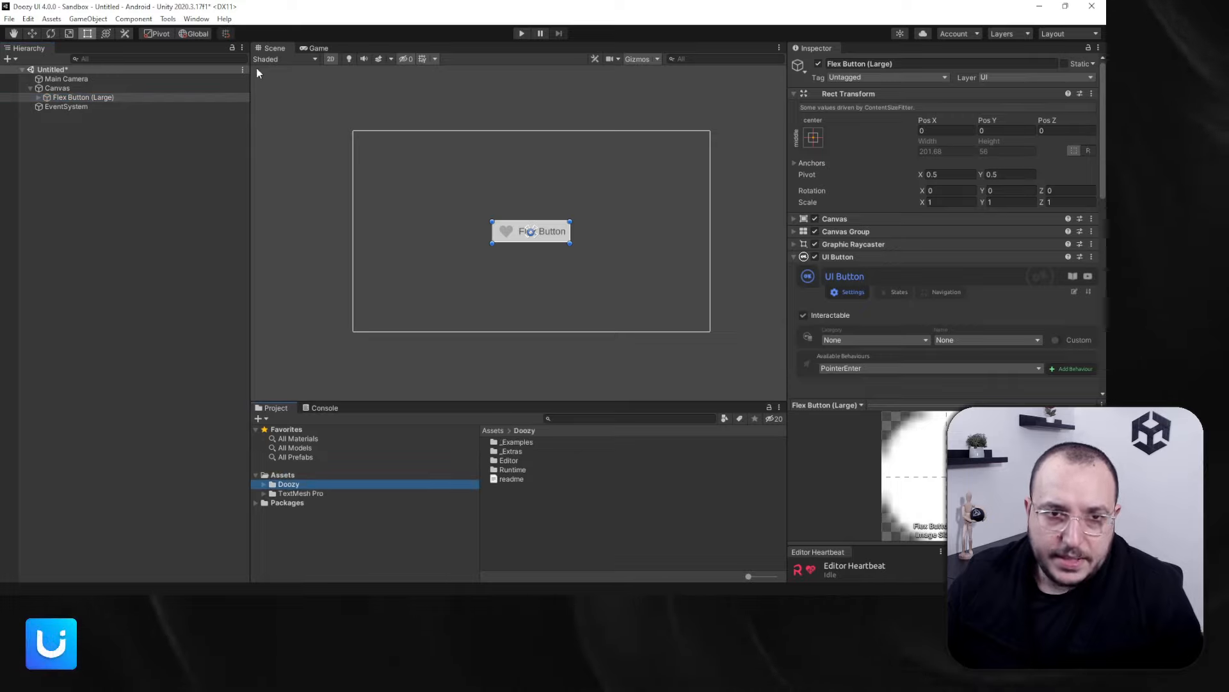
mouse_move(186, 32)
click(269, 33)
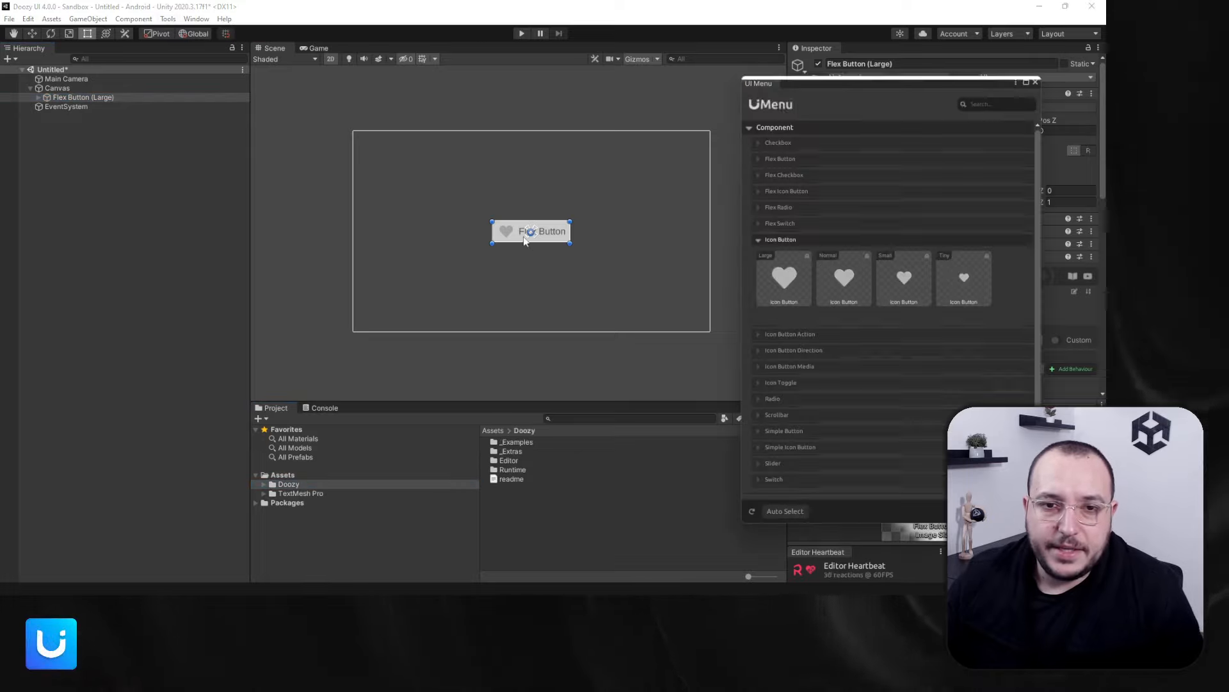
click(806, 126)
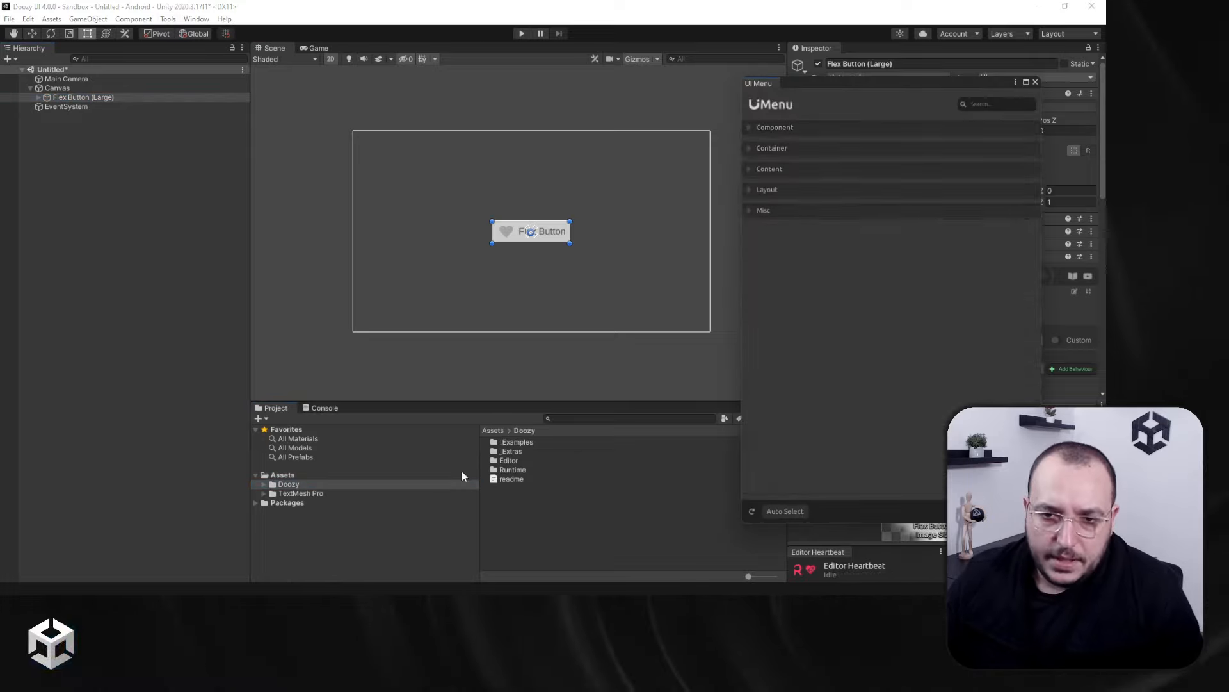
Look through the Doozy subfolders and open the _Prefabs folder inside _Extras
click(512, 452)
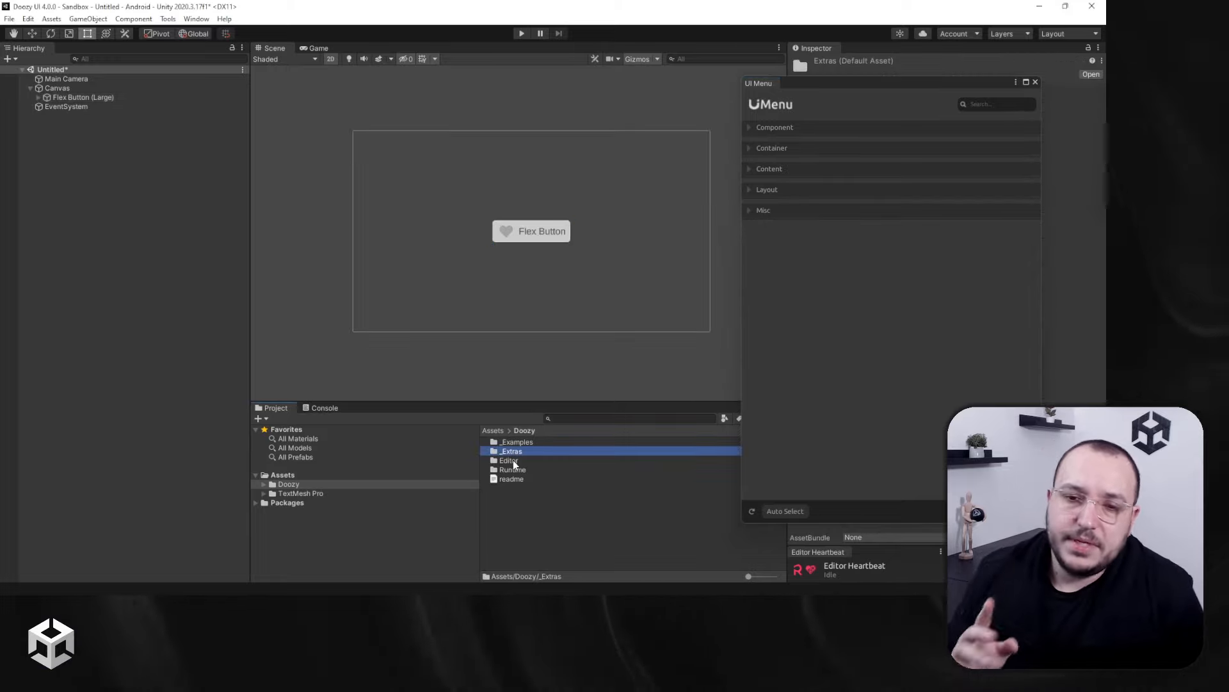
click(513, 460)
click(512, 469)
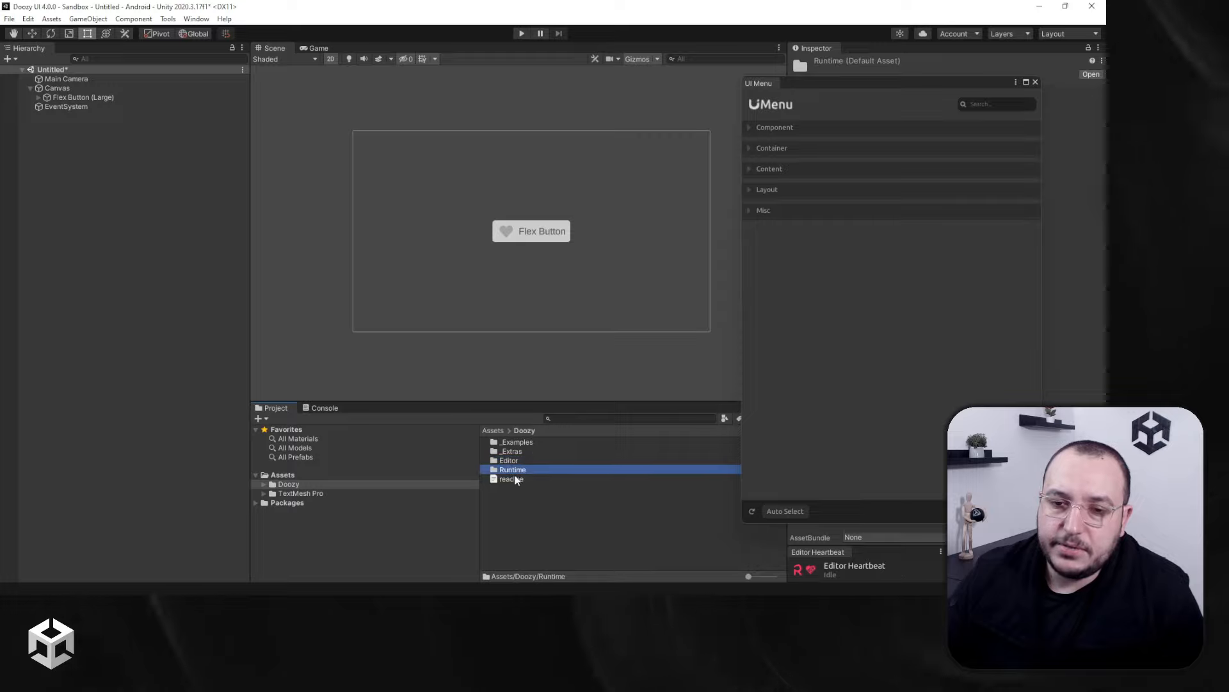
click(537, 450)
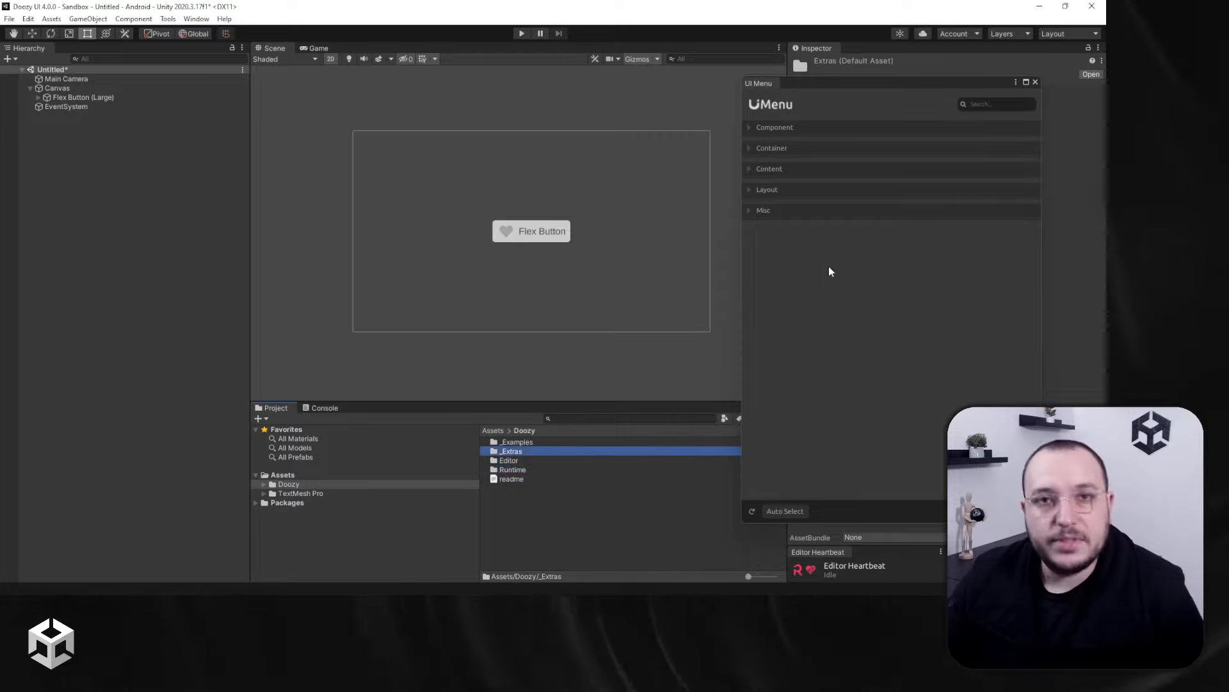
double_click(513, 452)
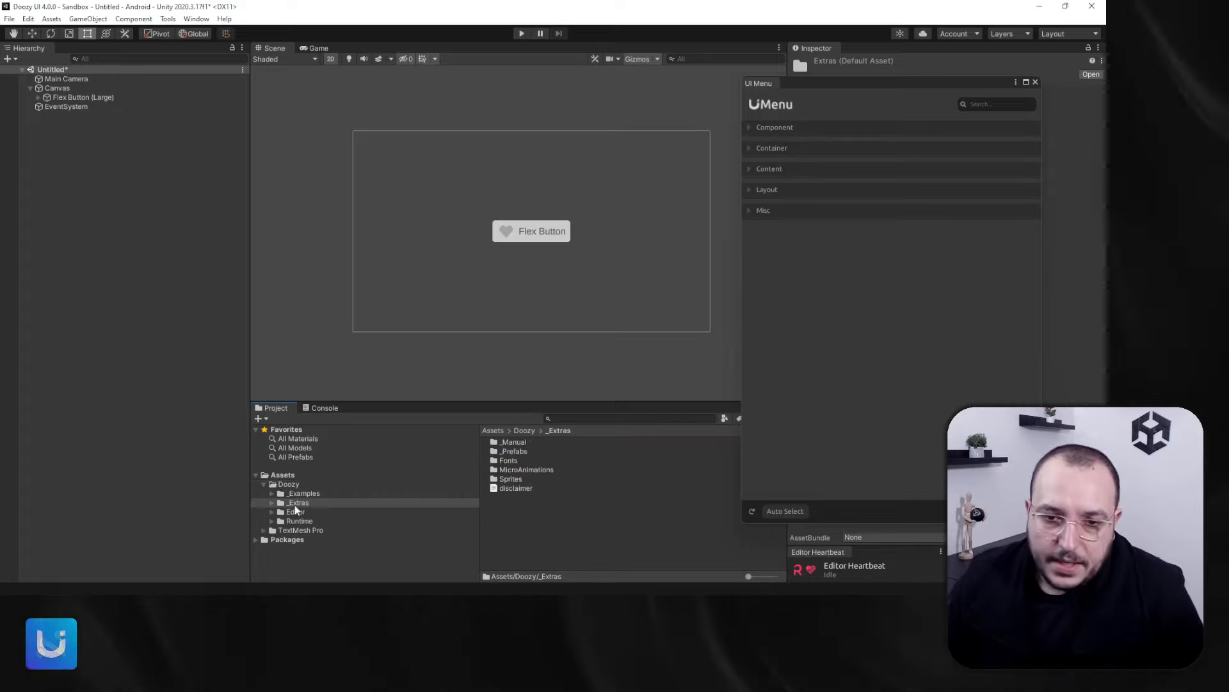
double_click(522, 451)
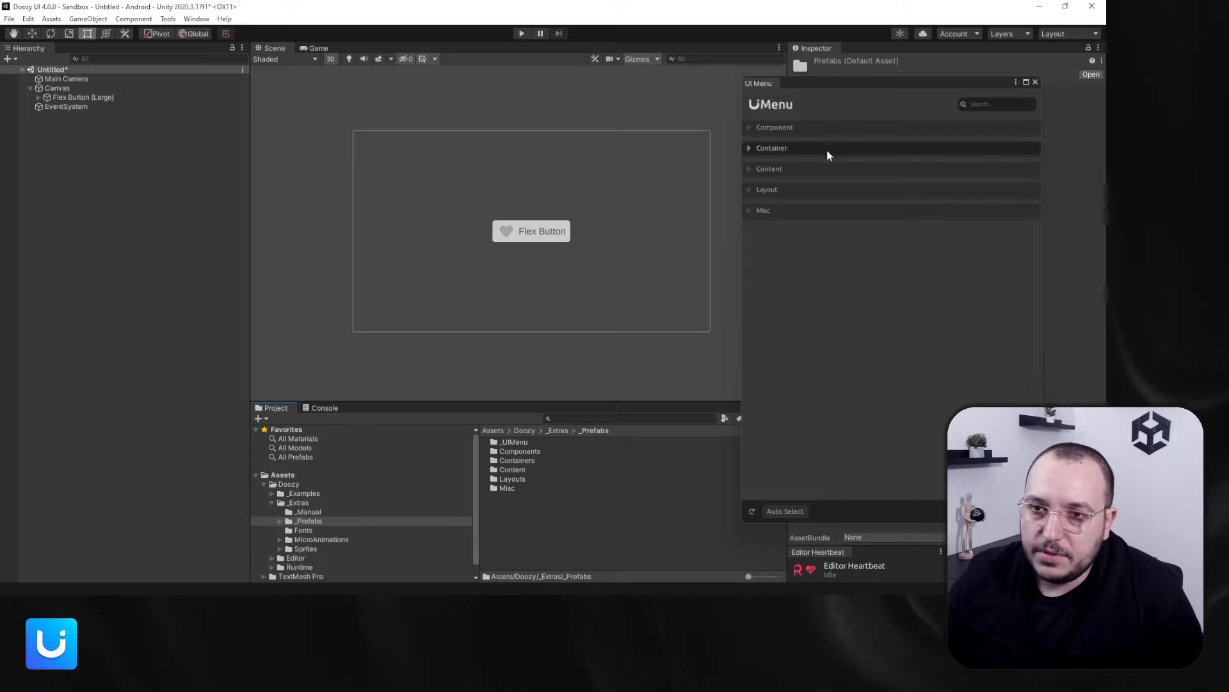
Expand the UI Menu's Component category and show its Flex Button variants
click(782, 132)
click(782, 239)
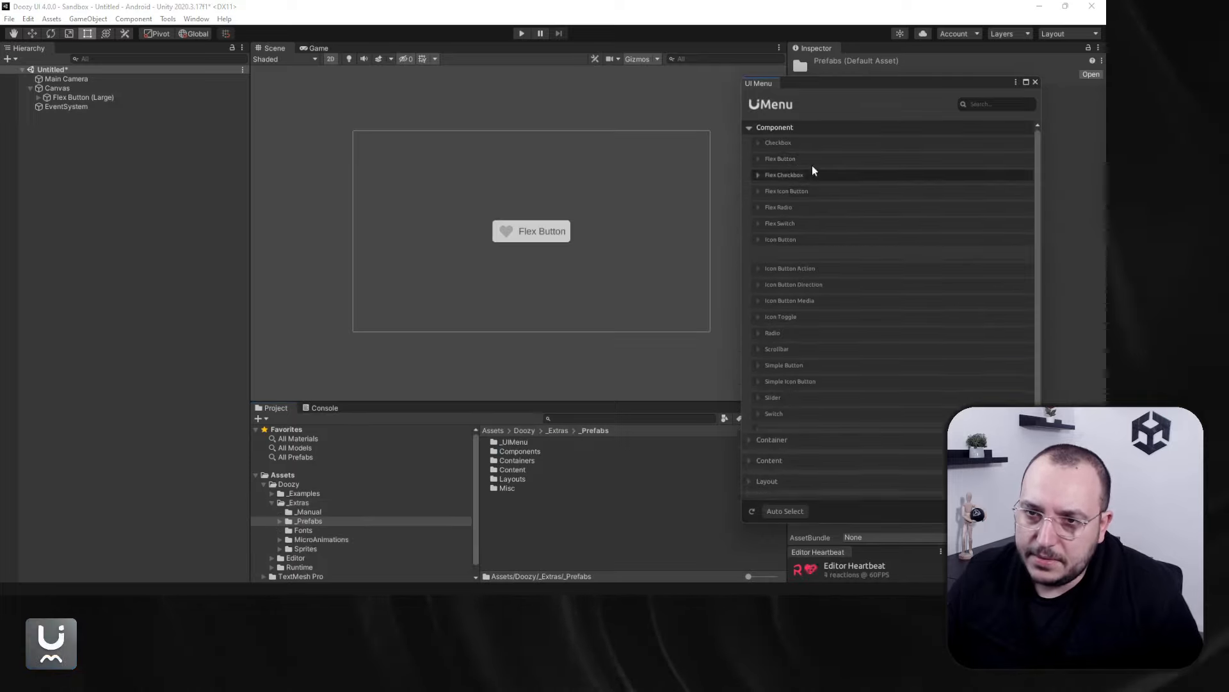
click(807, 158)
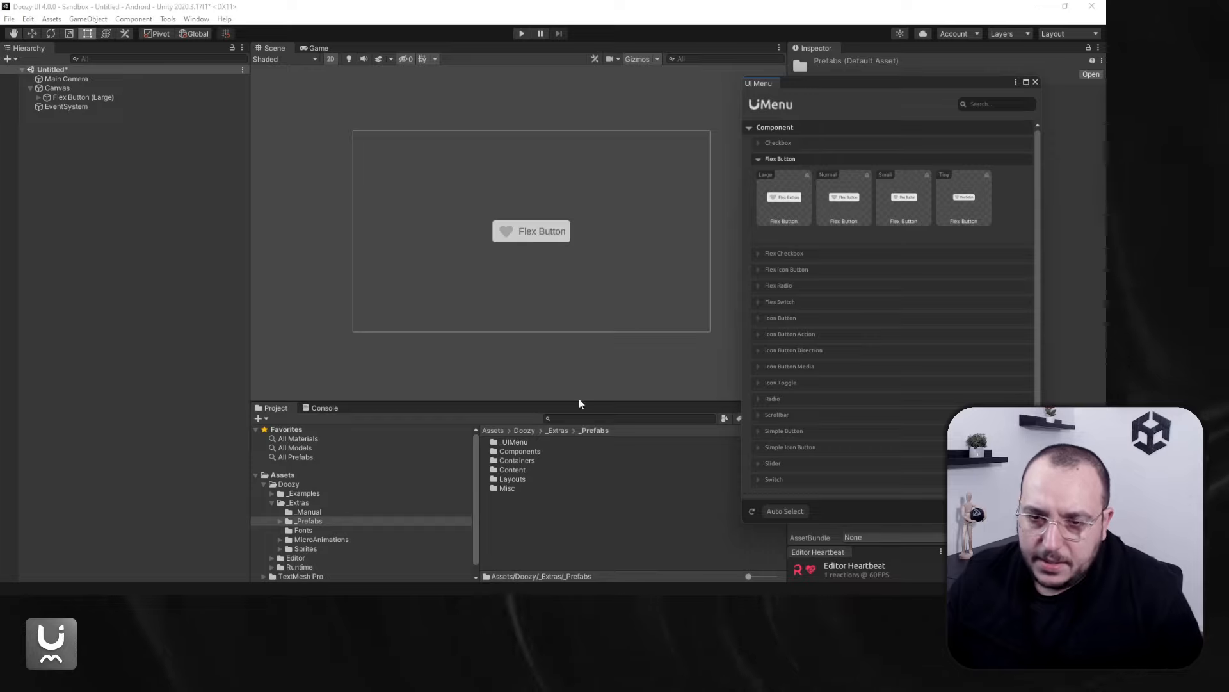
Open the Components/Buttons prefab folder and select the Flex Button - Large prefab
double_click(535, 452)
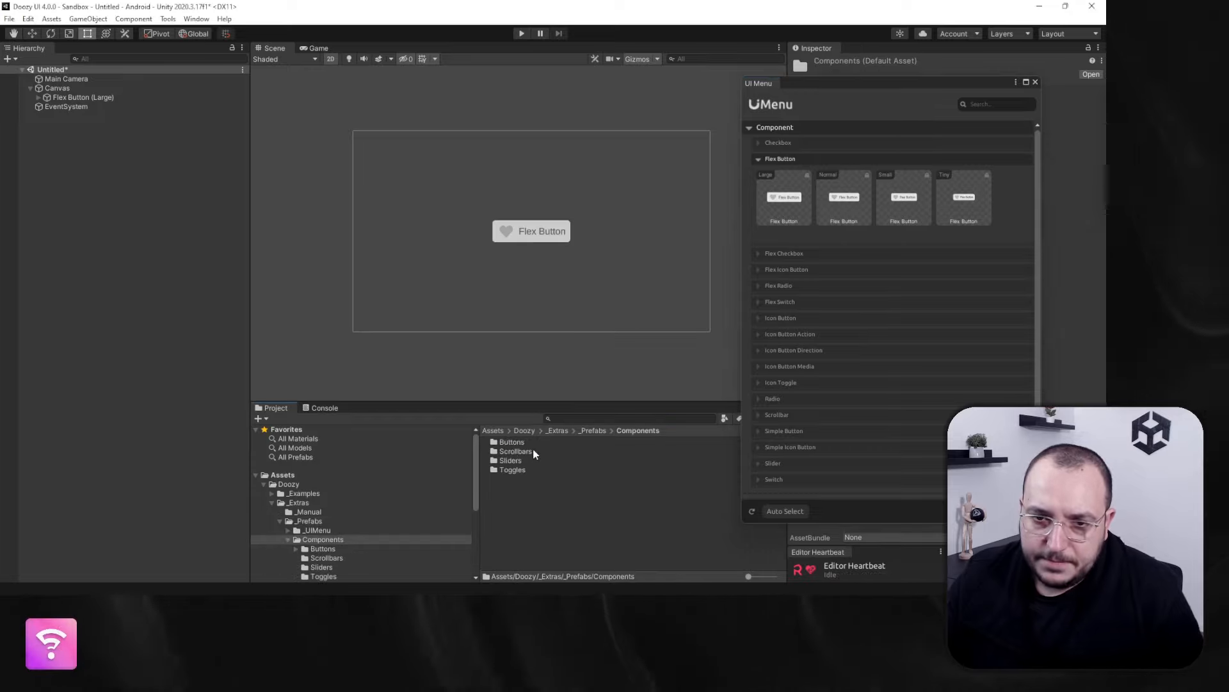
double_click(506, 444)
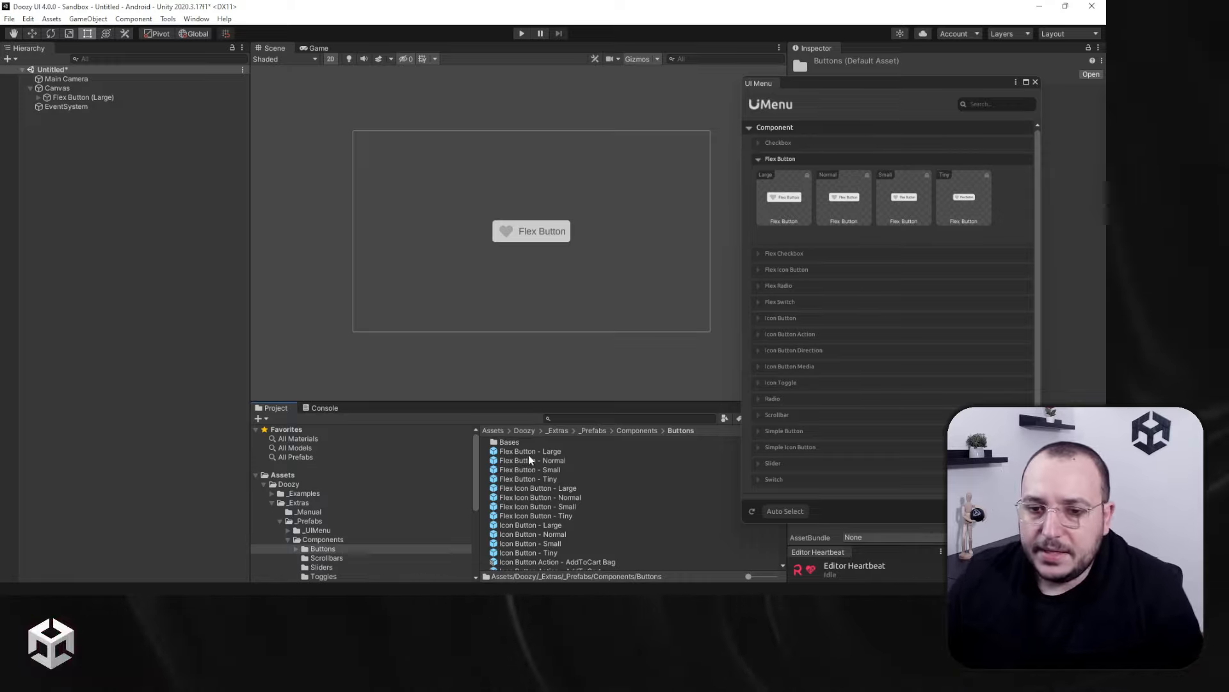
click(528, 452)
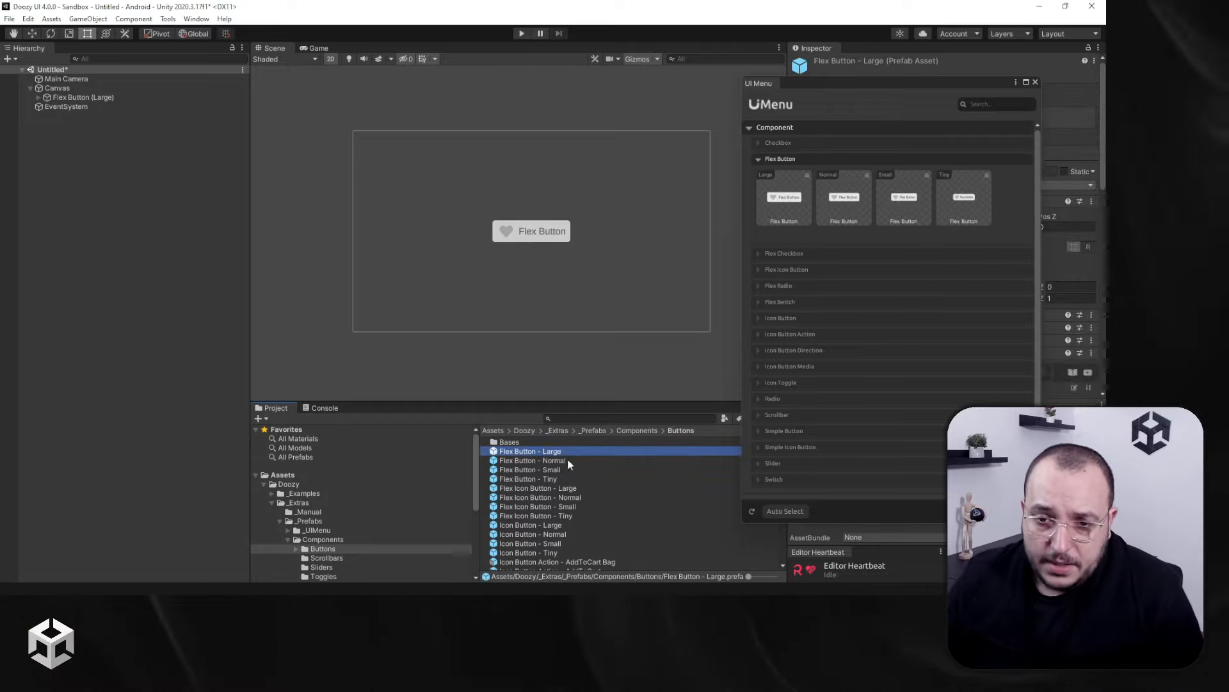
Replace Flex Button (Large) under the Canvas with a direct instance of the Flex Button - Large prefab
click(87, 98)
key(Delete)
drag(535, 451, 59, 88)
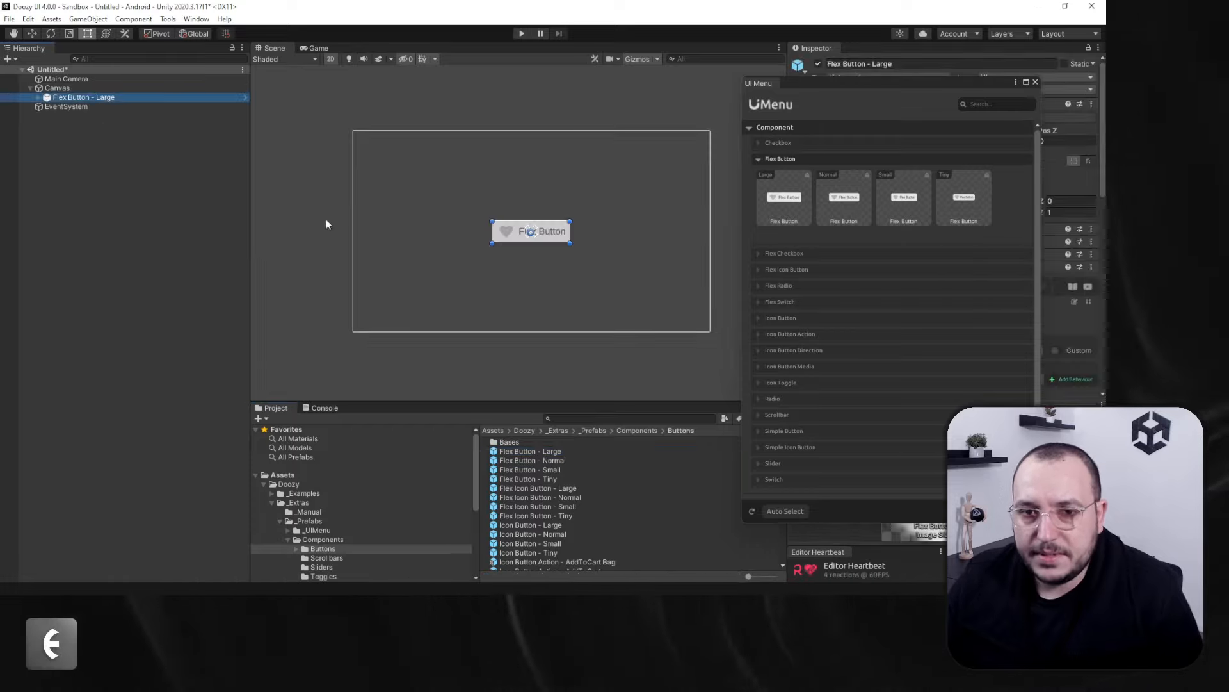
click(143, 167)
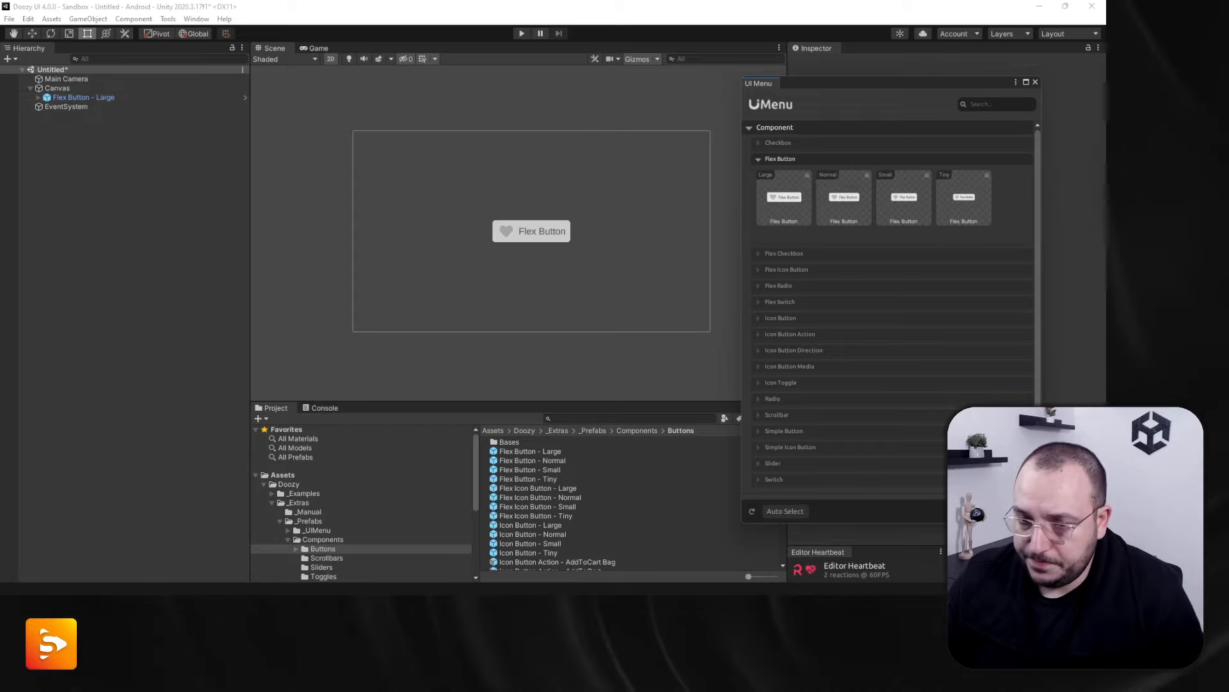
drag(761, 577, 669, 559)
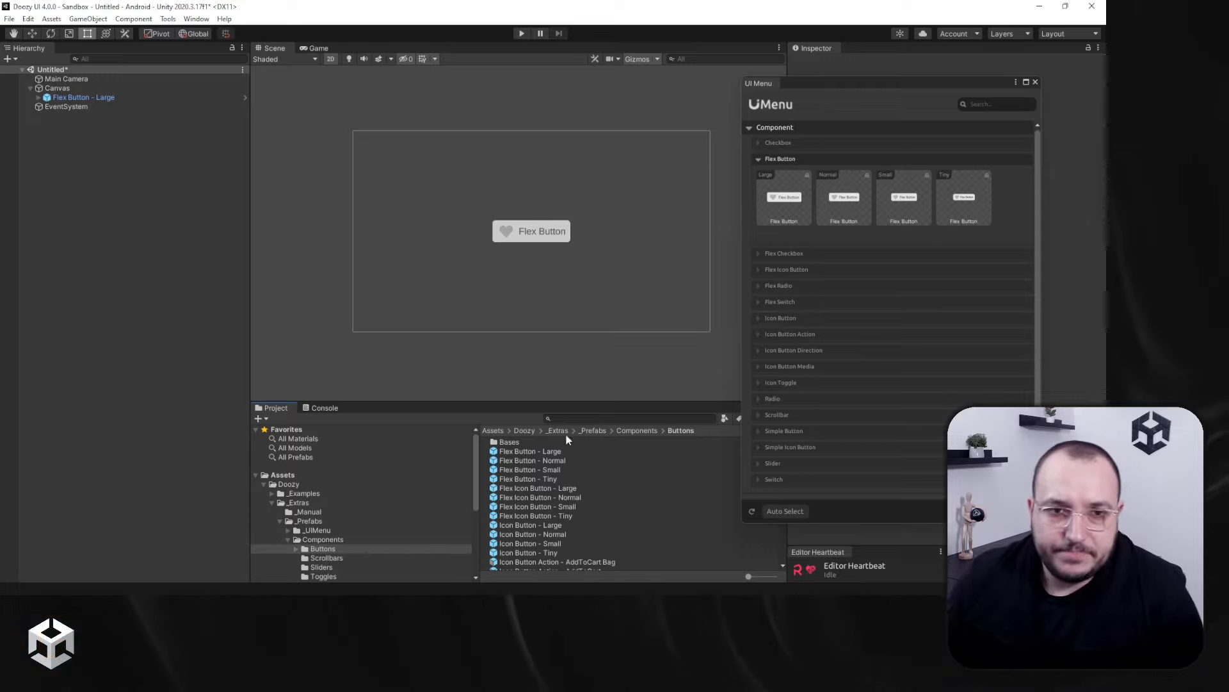
Delete the Flex Button - Large prefab instance from the Canvas
click(137, 98)
key(Delete)
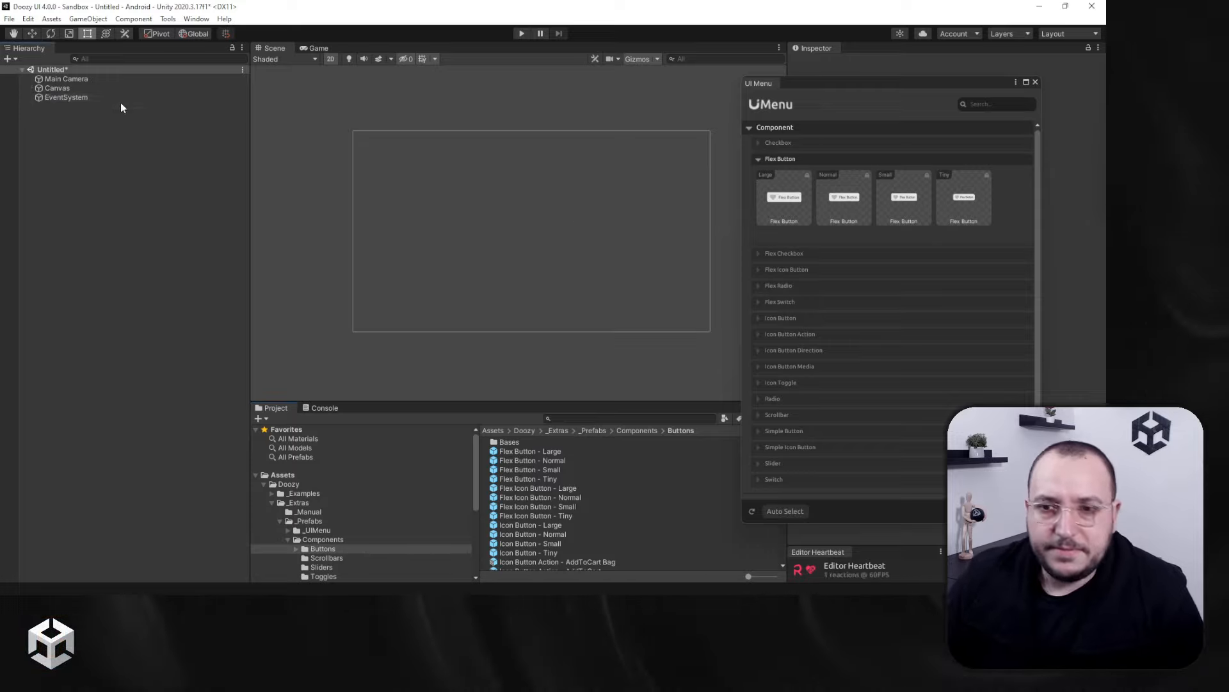
Collapse the UI Menu's Component category, search the menu for "left", and clear the search
click(817, 159)
click(788, 127)
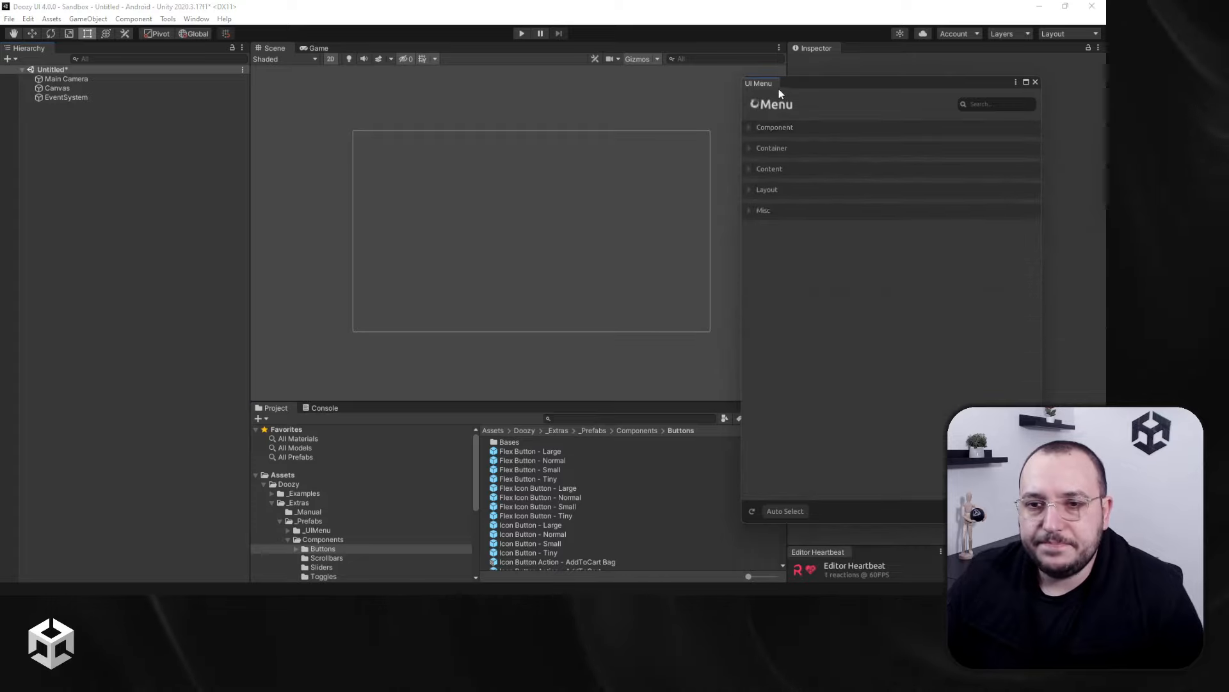
drag(799, 85, 592, 113)
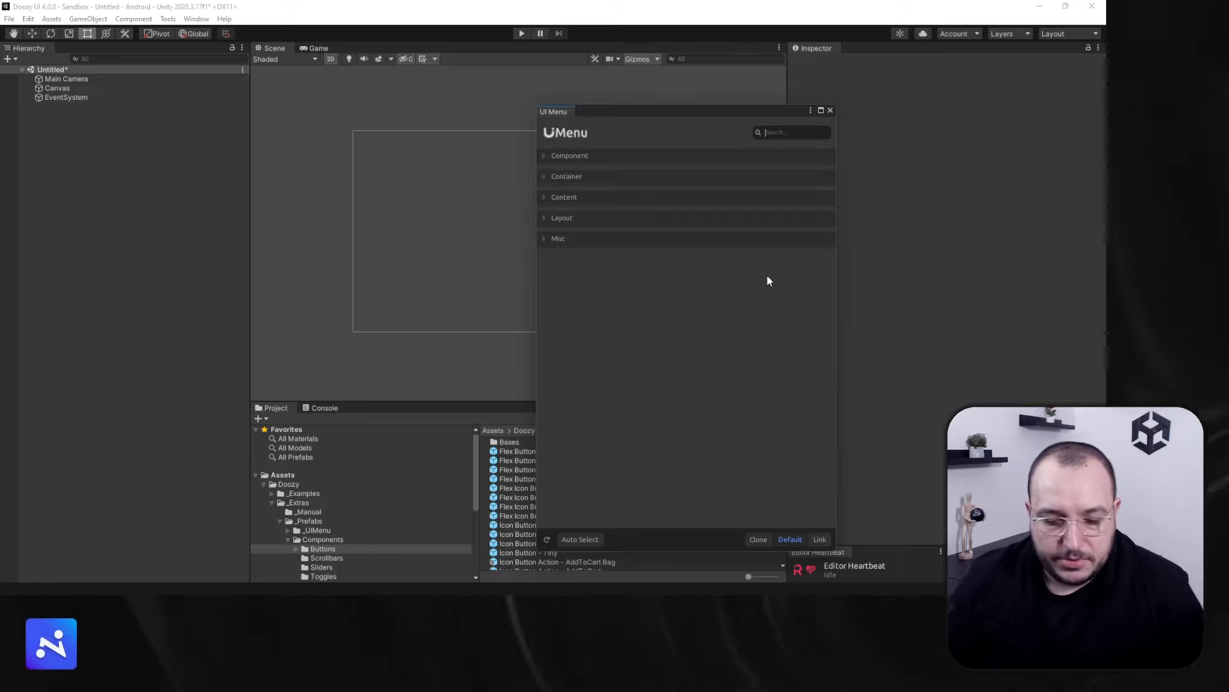
text(left)
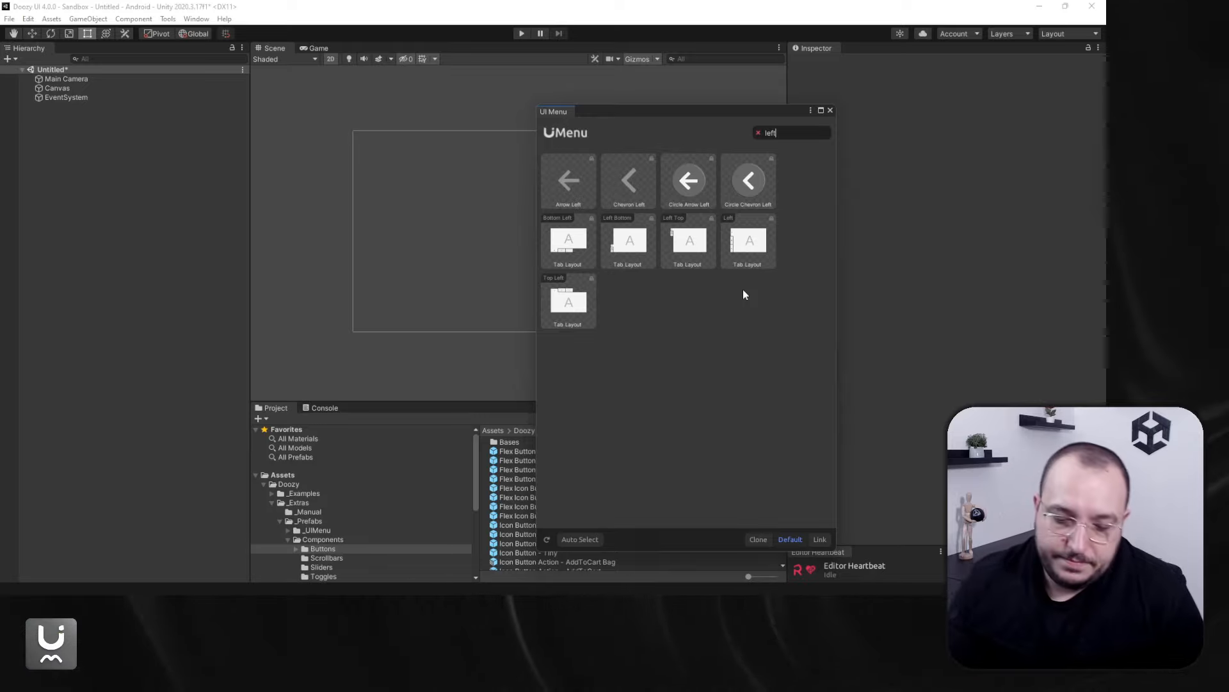
key(BackSpace)
key(BackSpace)
key(BackSpace)
key(BackSpace)
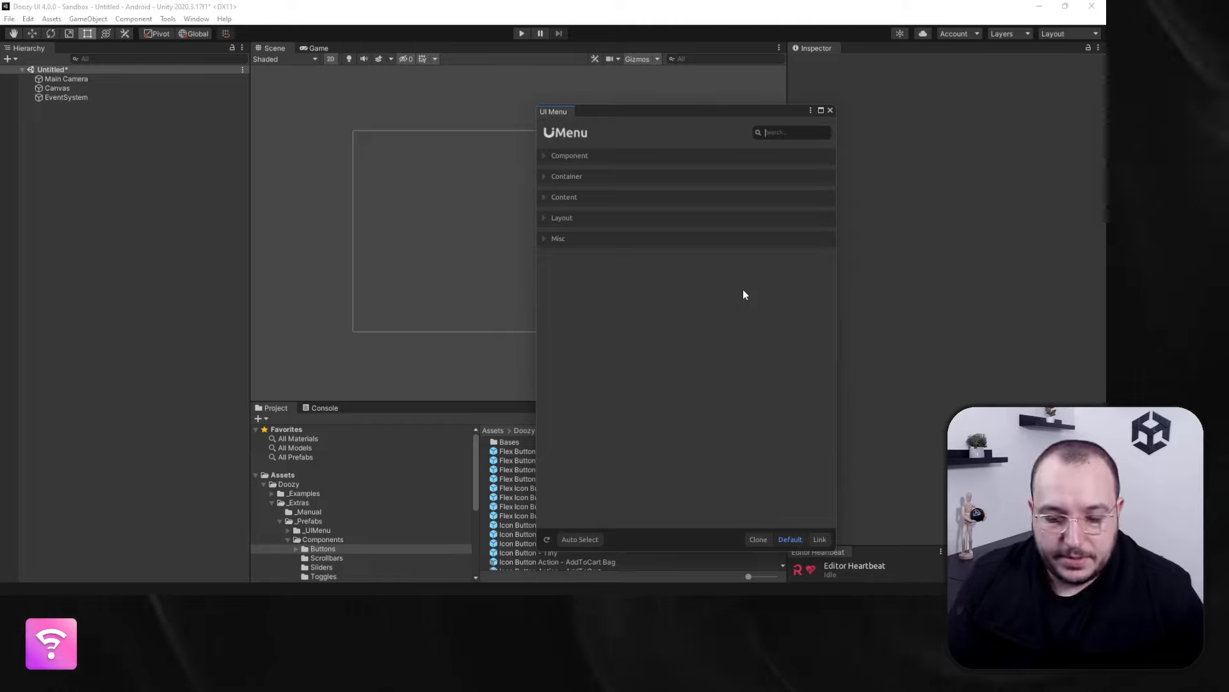
Search the UI Menu for "hori", add the Horizontal layout as a child of the Canvas, and select it
text(hori)
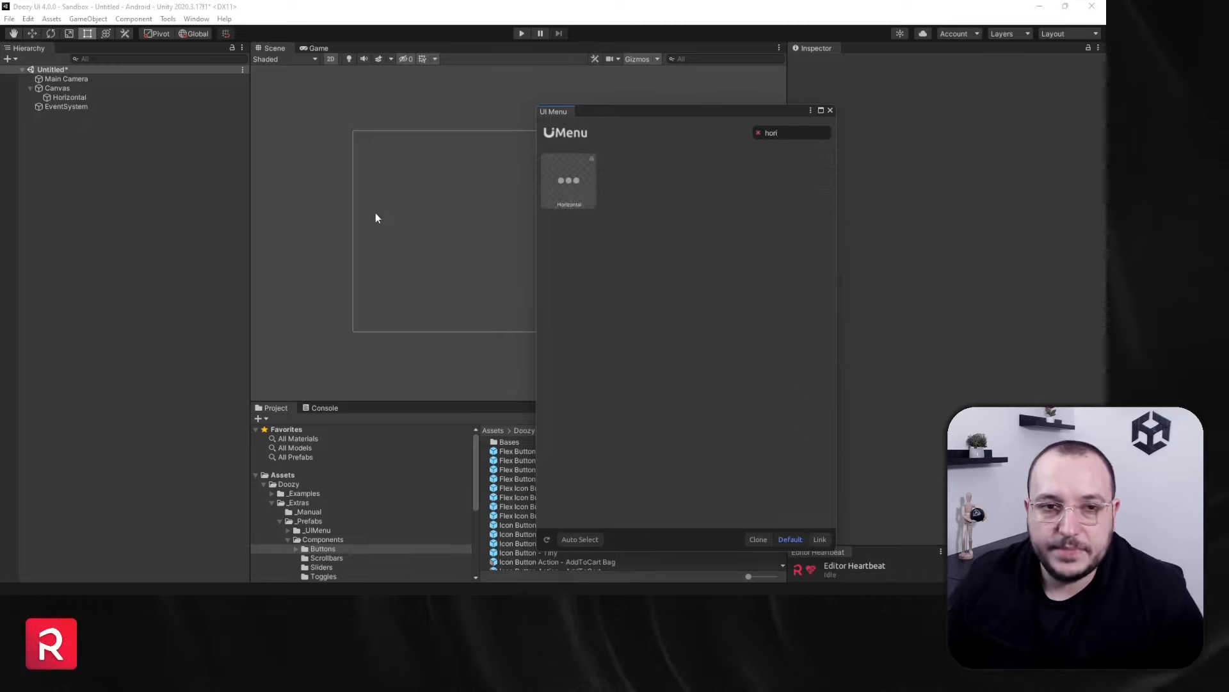
click(68, 98)
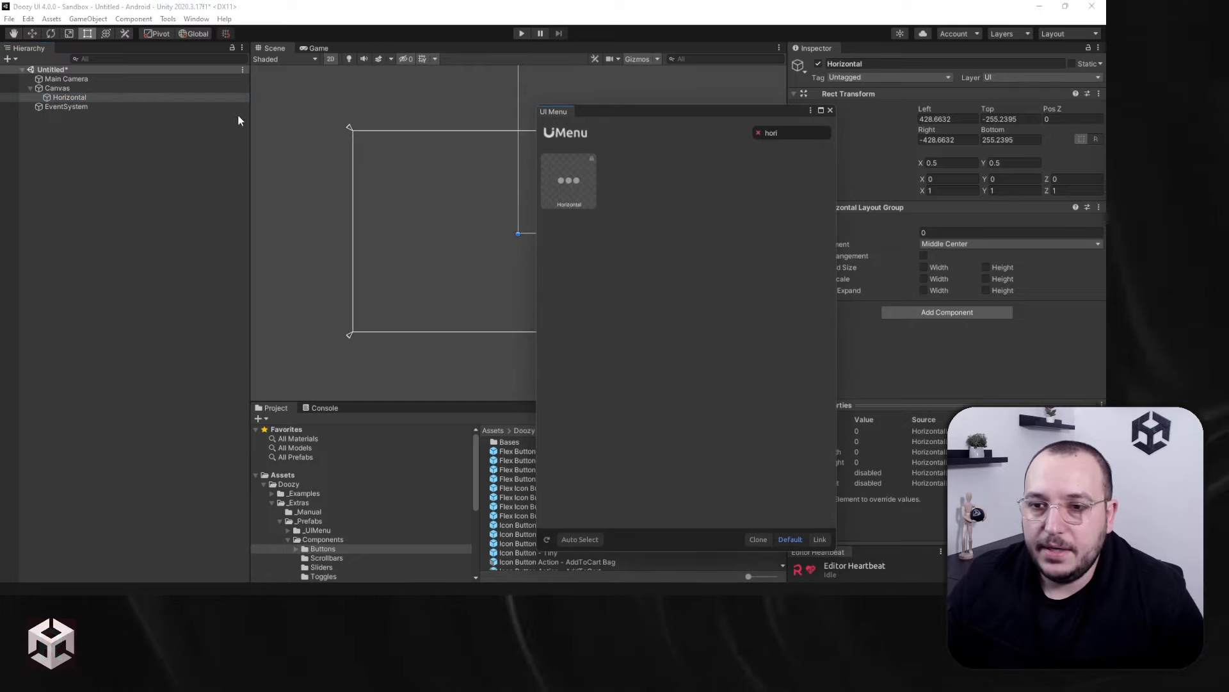
Stretch the Horizontal layout to fill the whole Canvas, resetting its left, top, right, and bottom offsets to 0
drag(625, 116, 190, 109)
scroll(609, 225, down, 3)
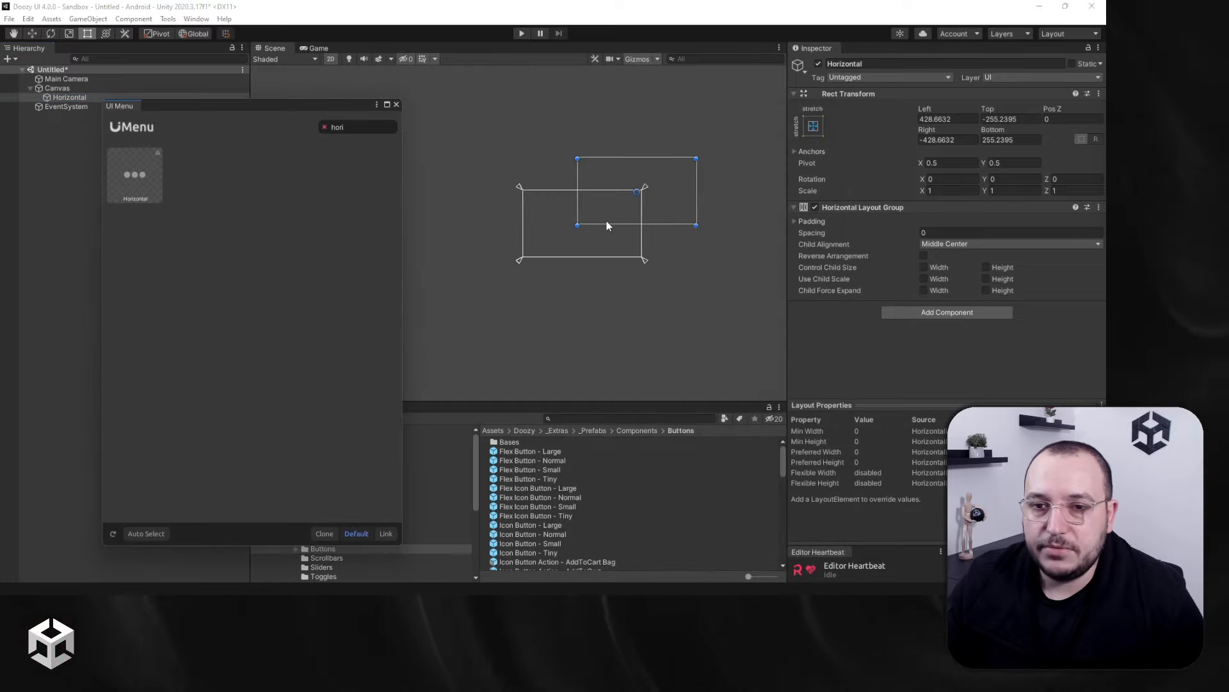
click(813, 126)
alt+click(936, 299)
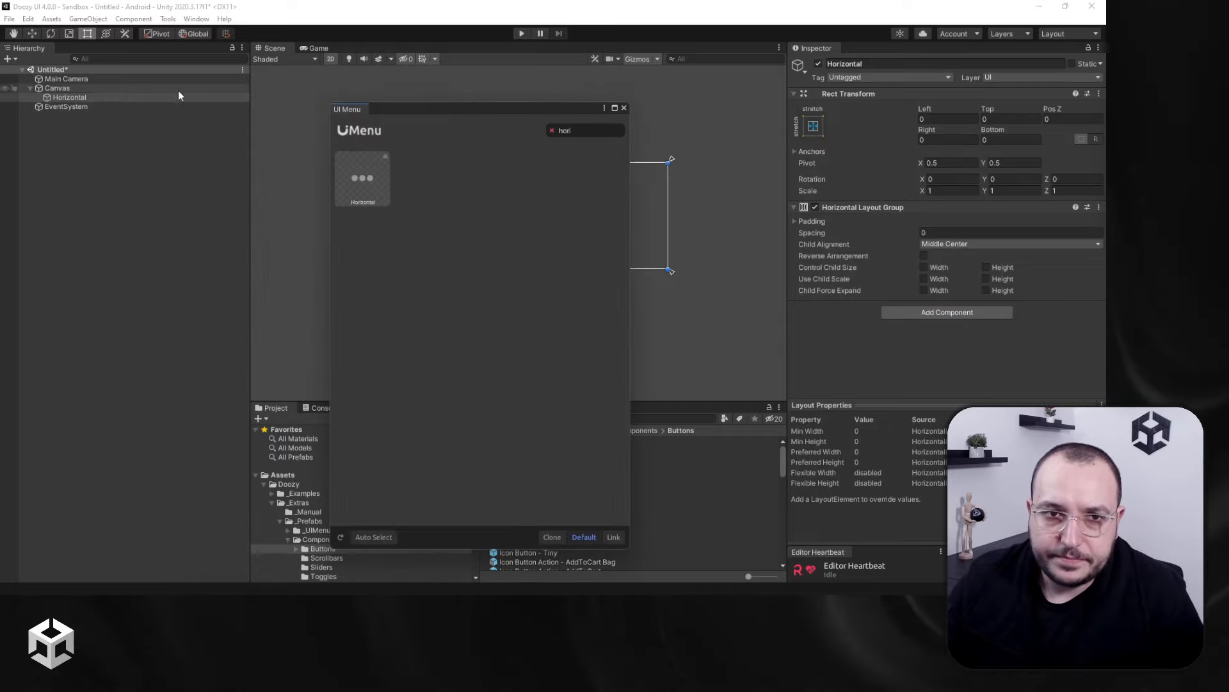
Select the Horizontal layout as the parent and search the UI Menu for "icon"
click(126, 89)
click(69, 97)
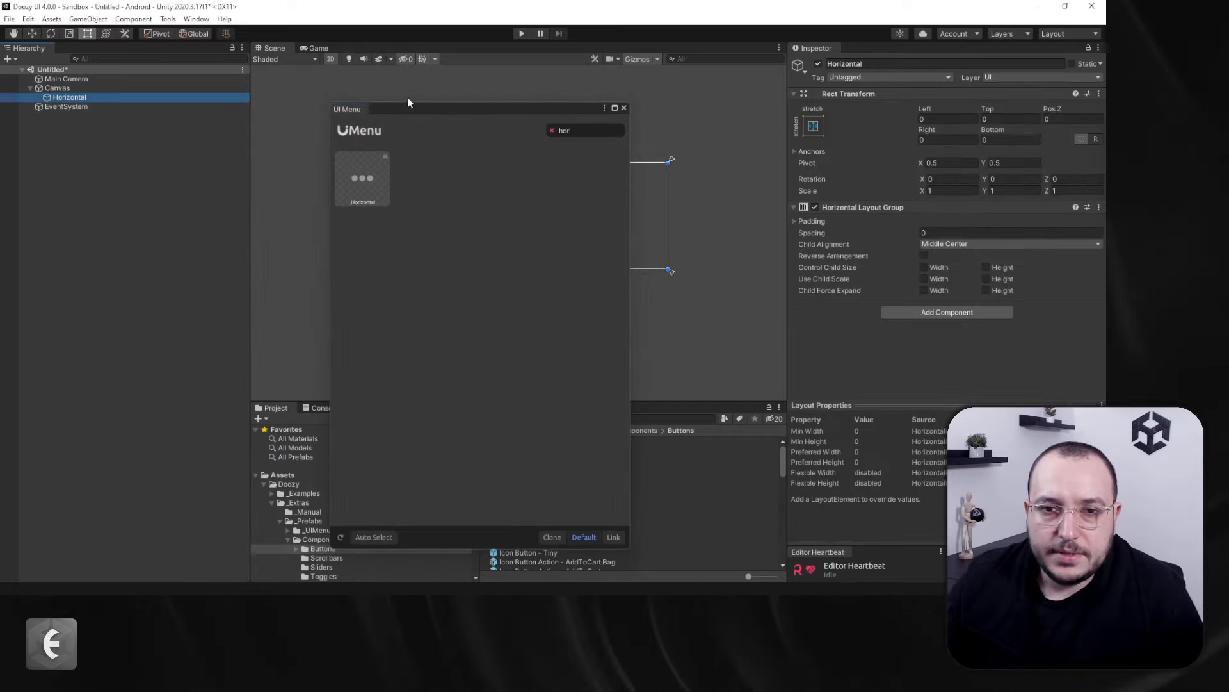
drag(415, 118, 735, 120)
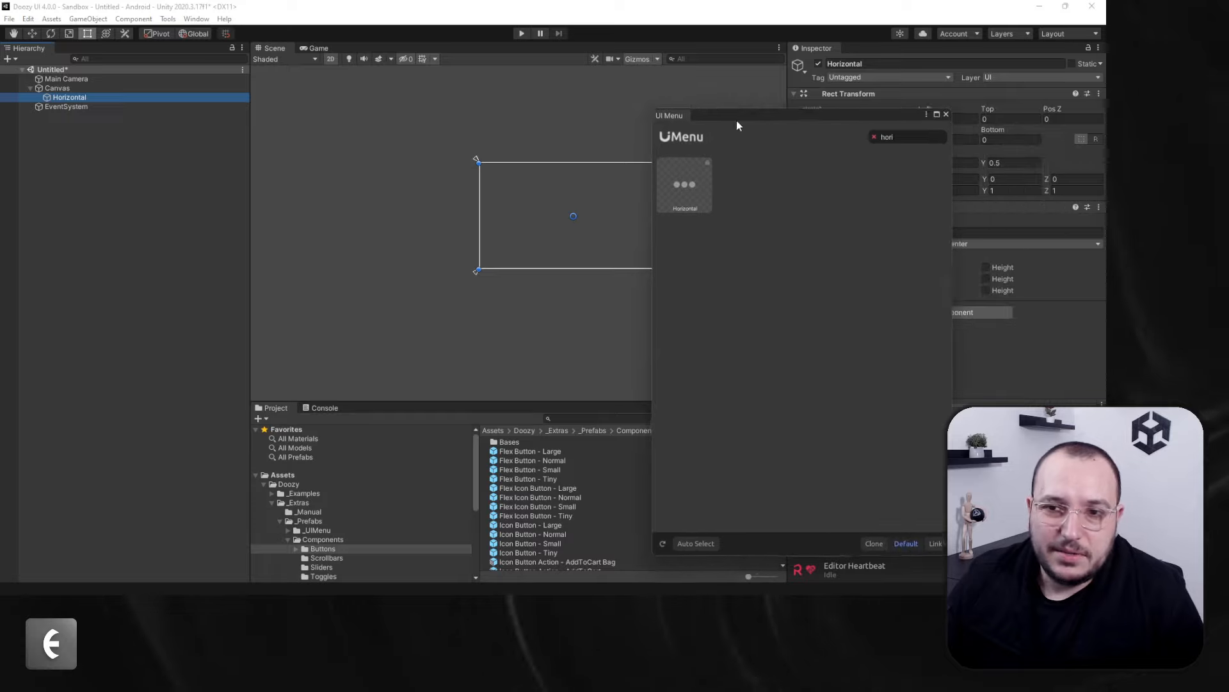
click(908, 143)
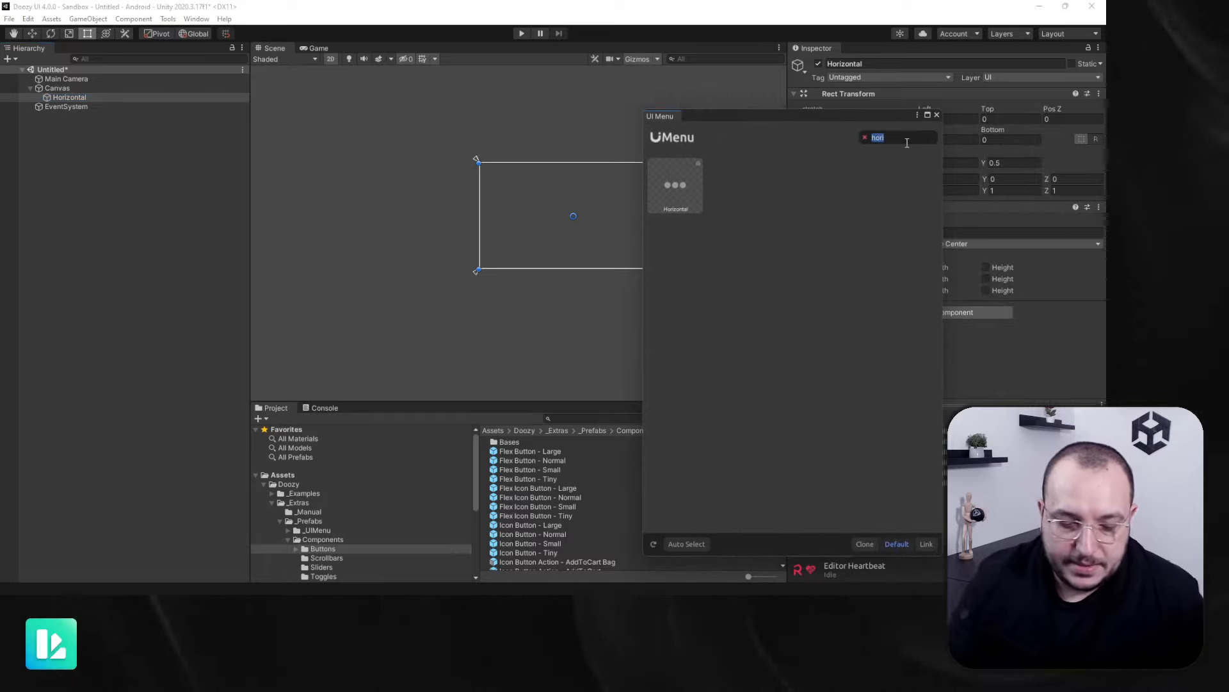
text(icon)
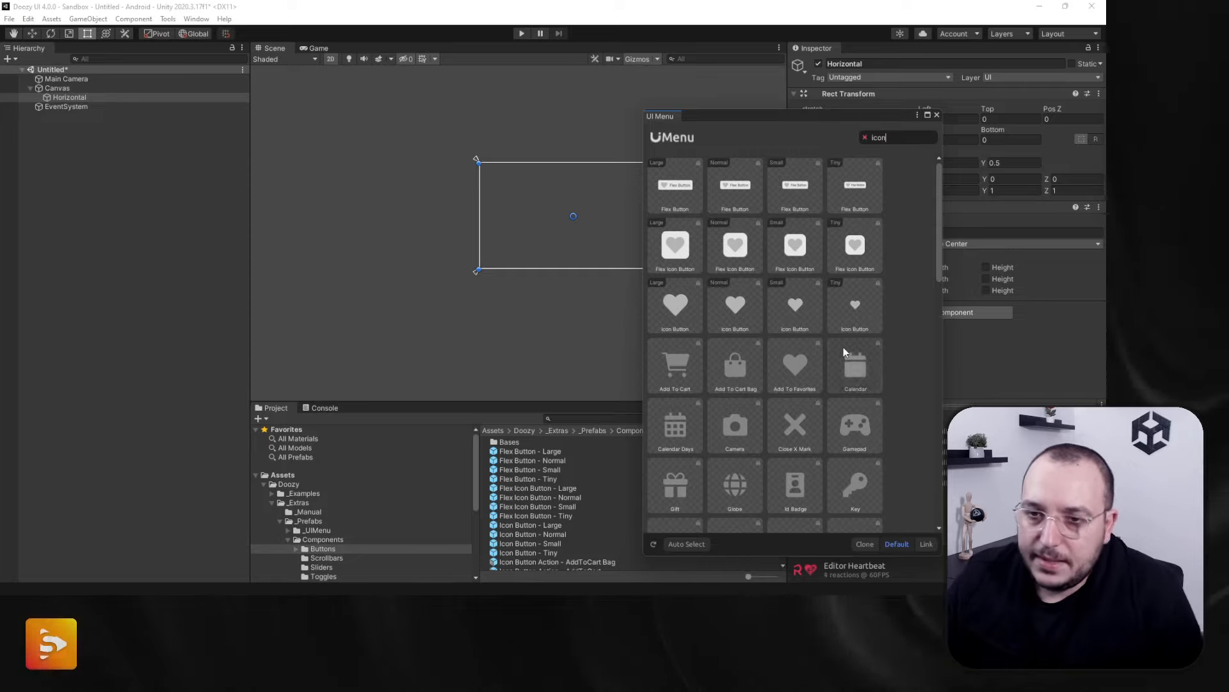
Add five large Flex Icon Buttons to the Horizontal layout and close the UI Menu
click(674, 252)
click(673, 252)
click(673, 252)
click(673, 251)
click(674, 251)
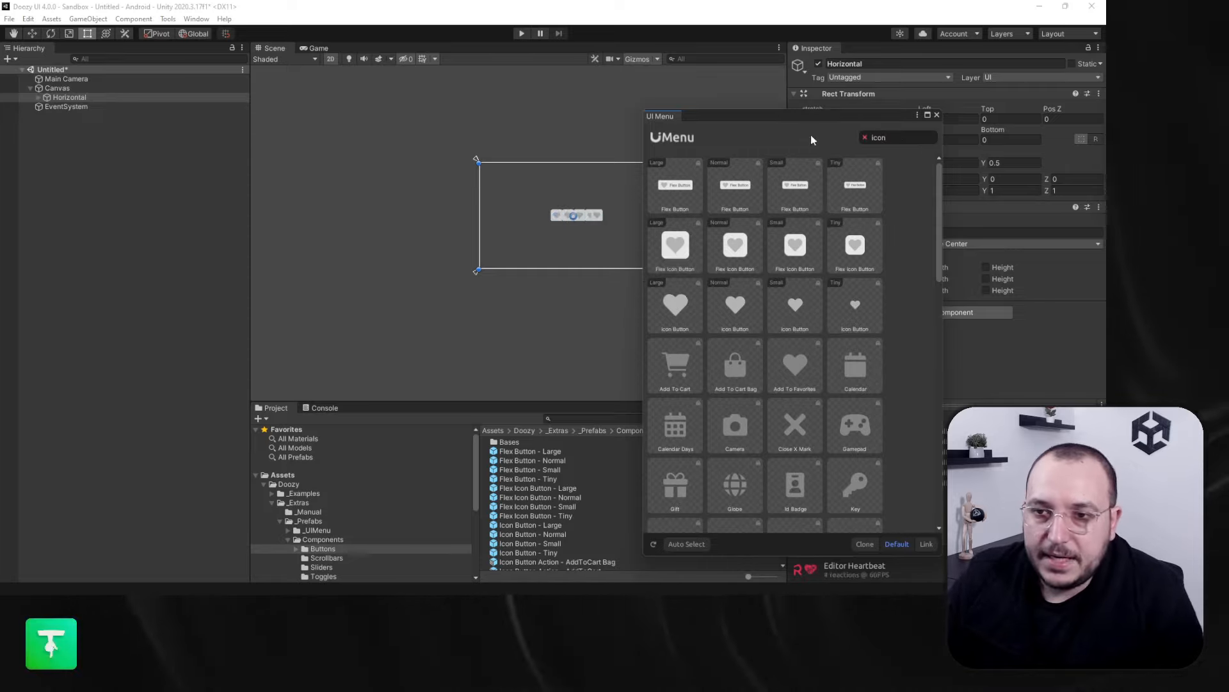
click(937, 114)
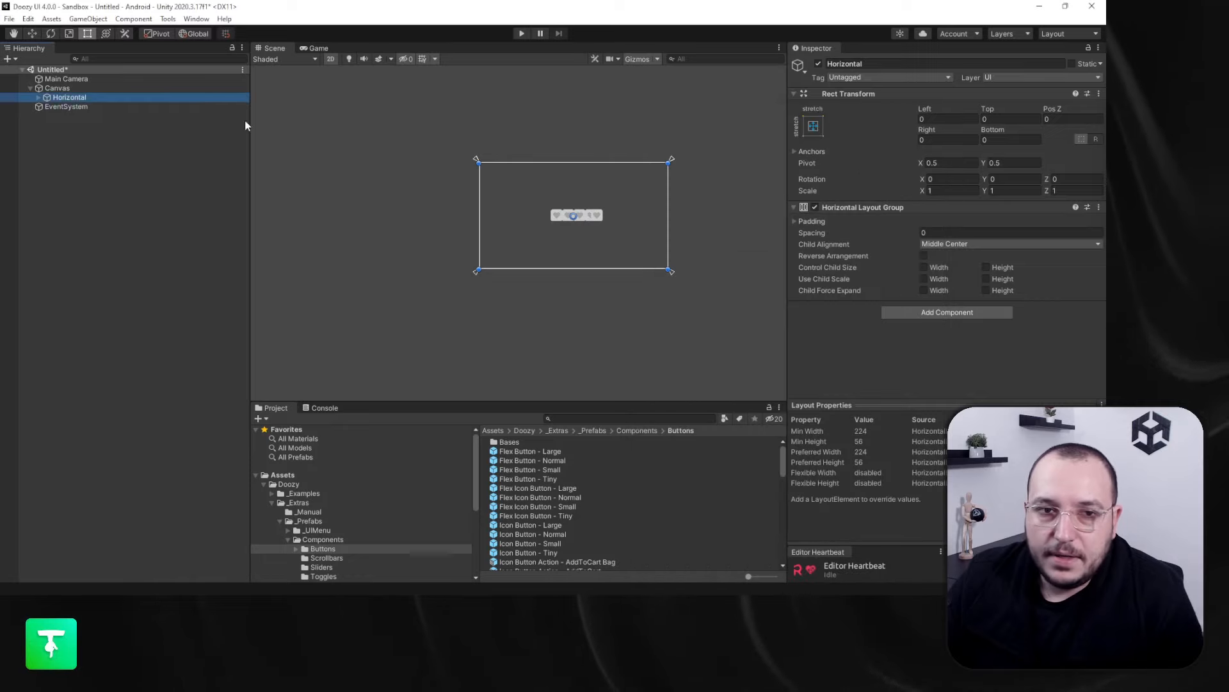
Set the Horizontal layout's spacing to 24 and disable its Horizontal Layout Group component
click(39, 97)
click(961, 233)
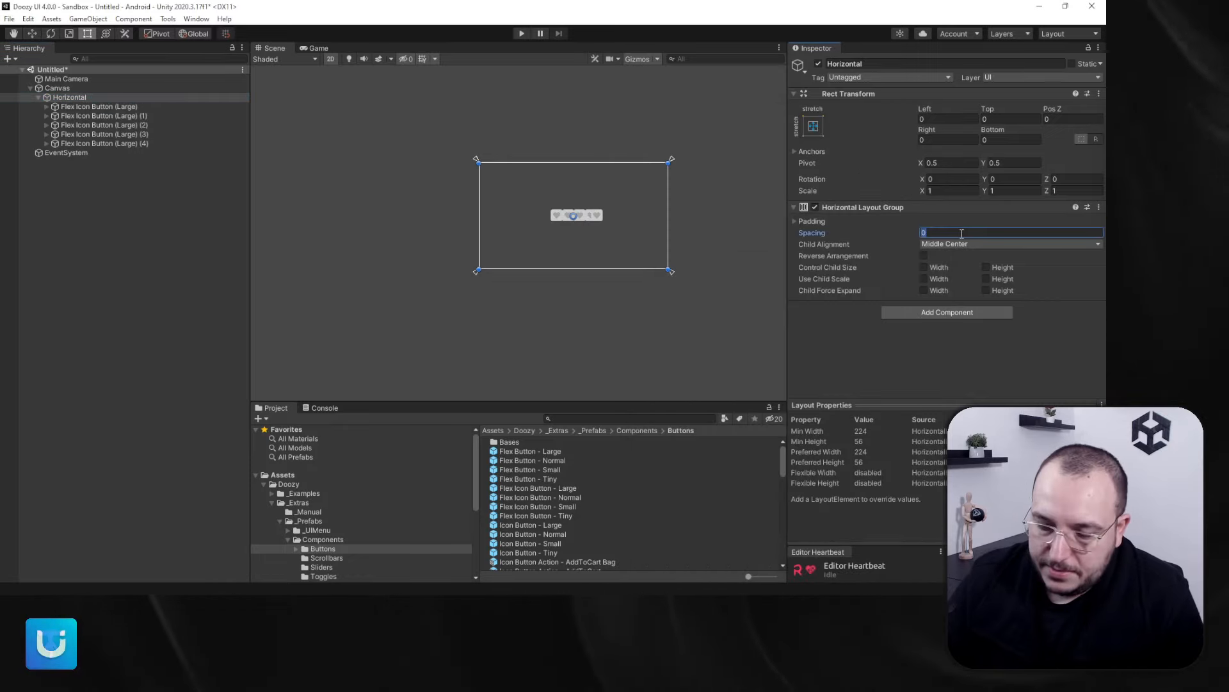
scroll(555, 215, up, 10)
middle_drag(663, 221, 624, 243)
scroll(534, 206, down, 2)
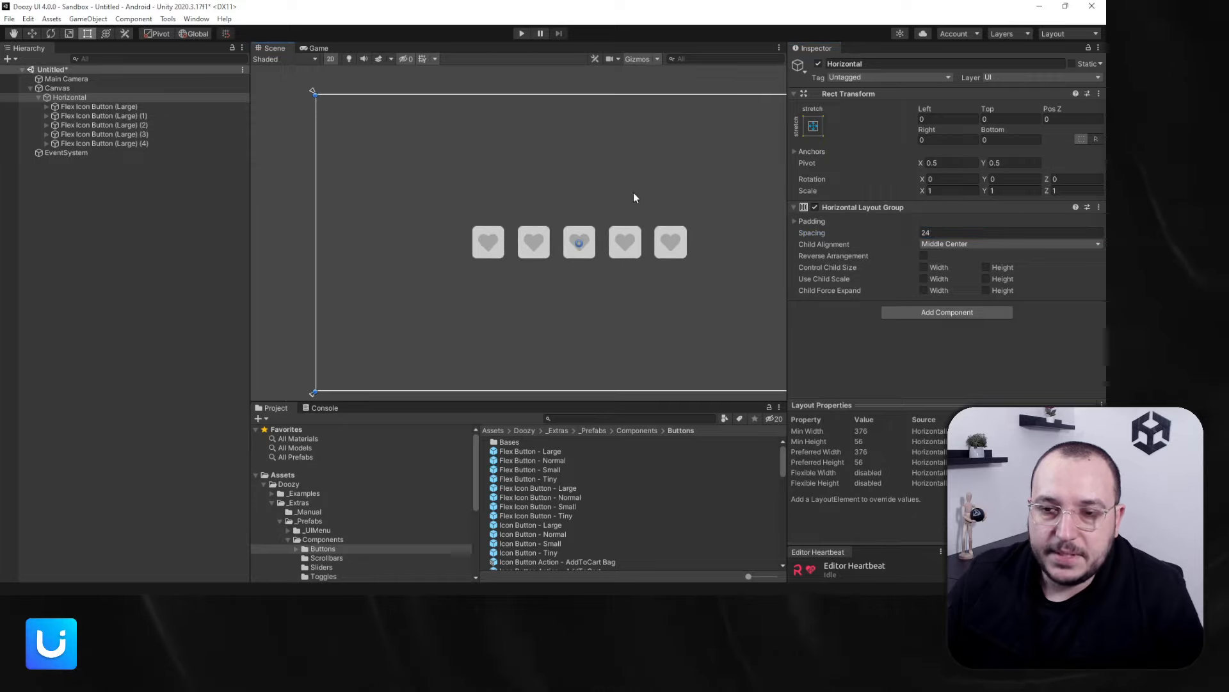
click(815, 207)
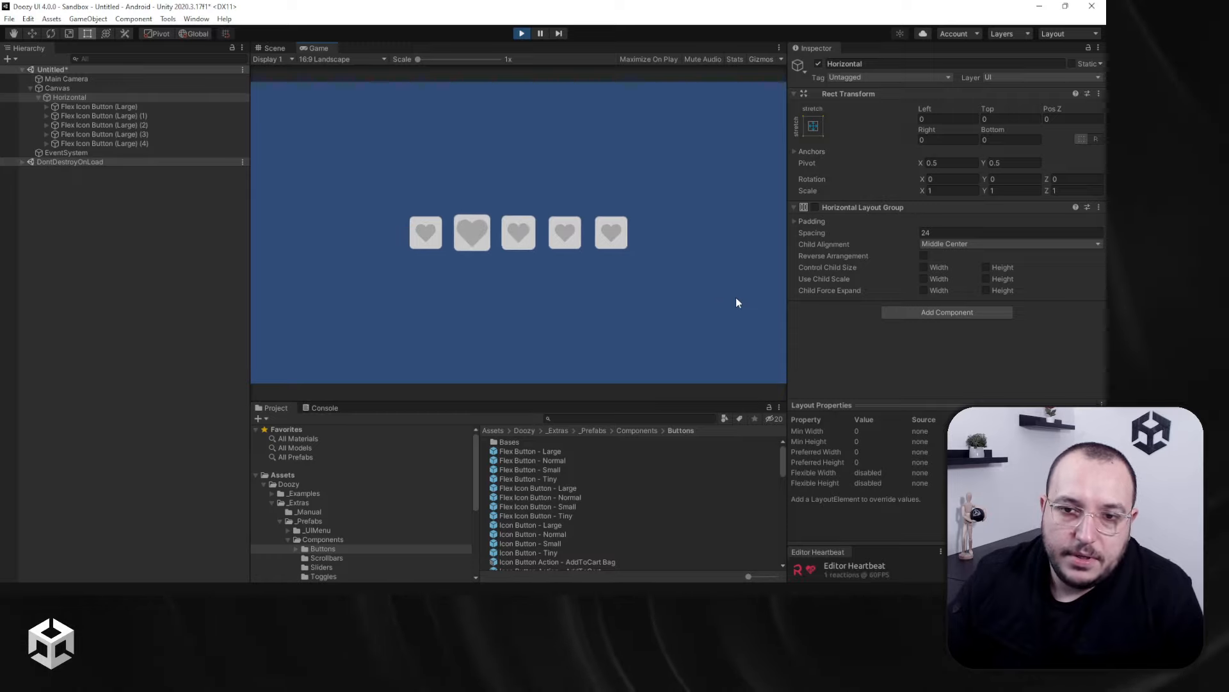
Test the icon buttons in play mode, stop it, and delete the Horizontal layout with its buttons from the Canvas
click(522, 34)
key(Delete)
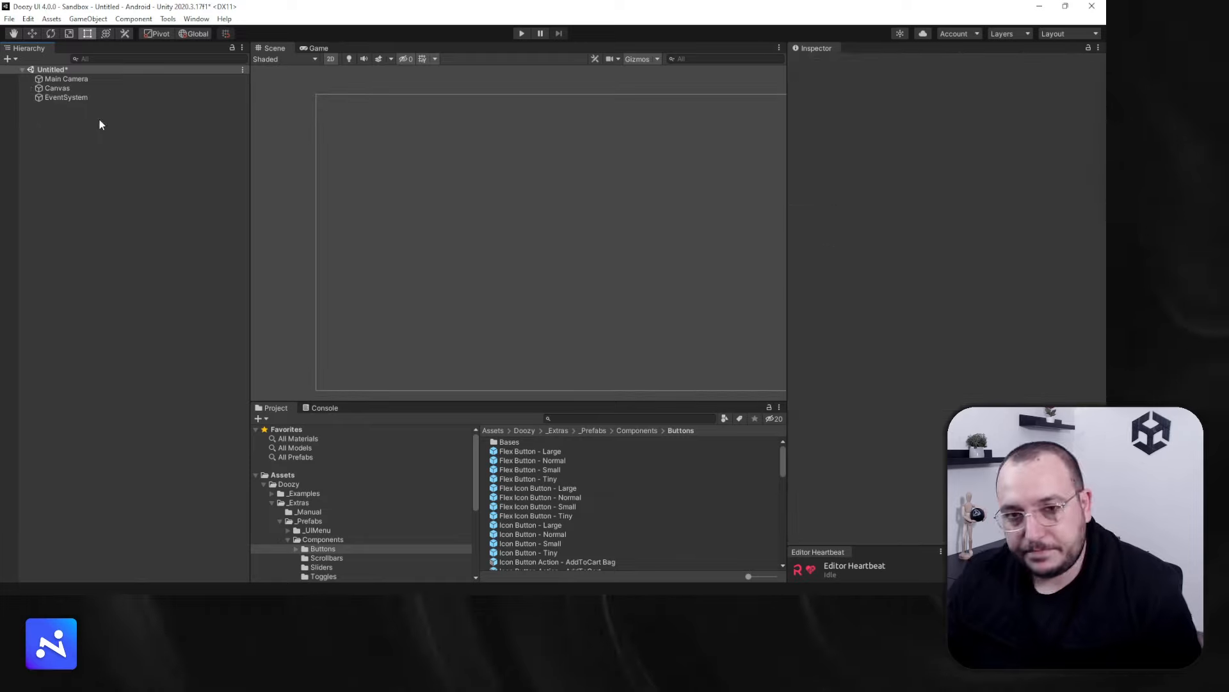
click(86, 89)
scroll(463, 267, down, 5)
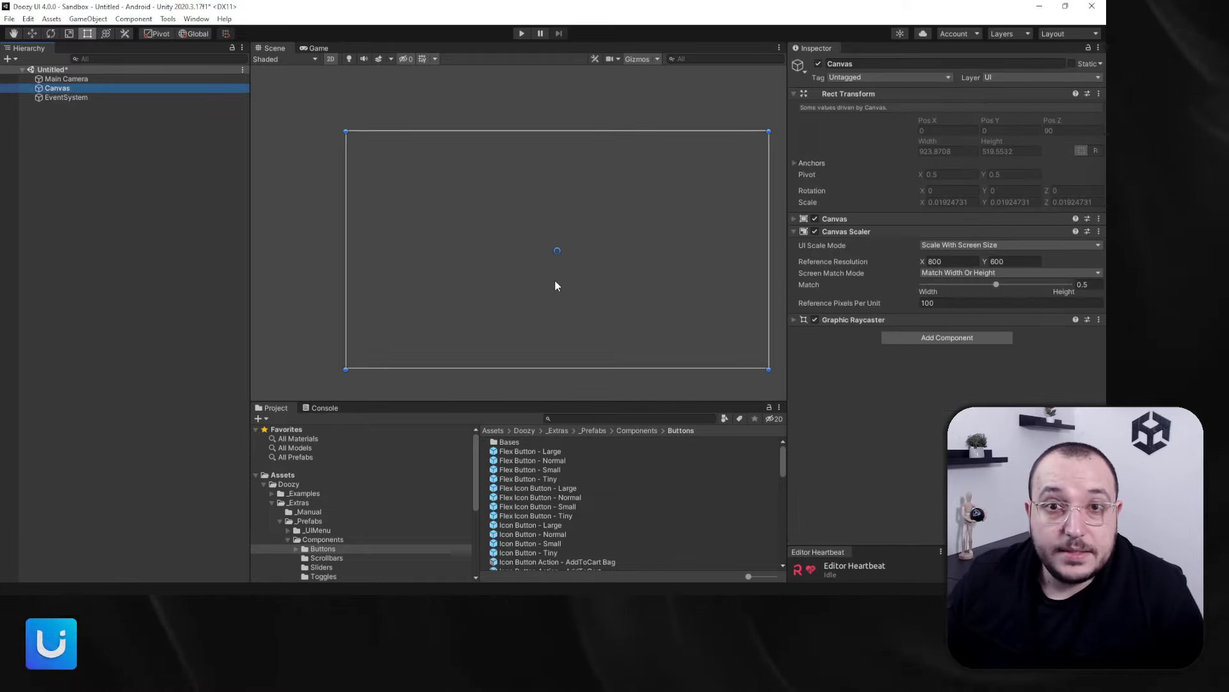
middle_drag(560, 298, 513, 295)
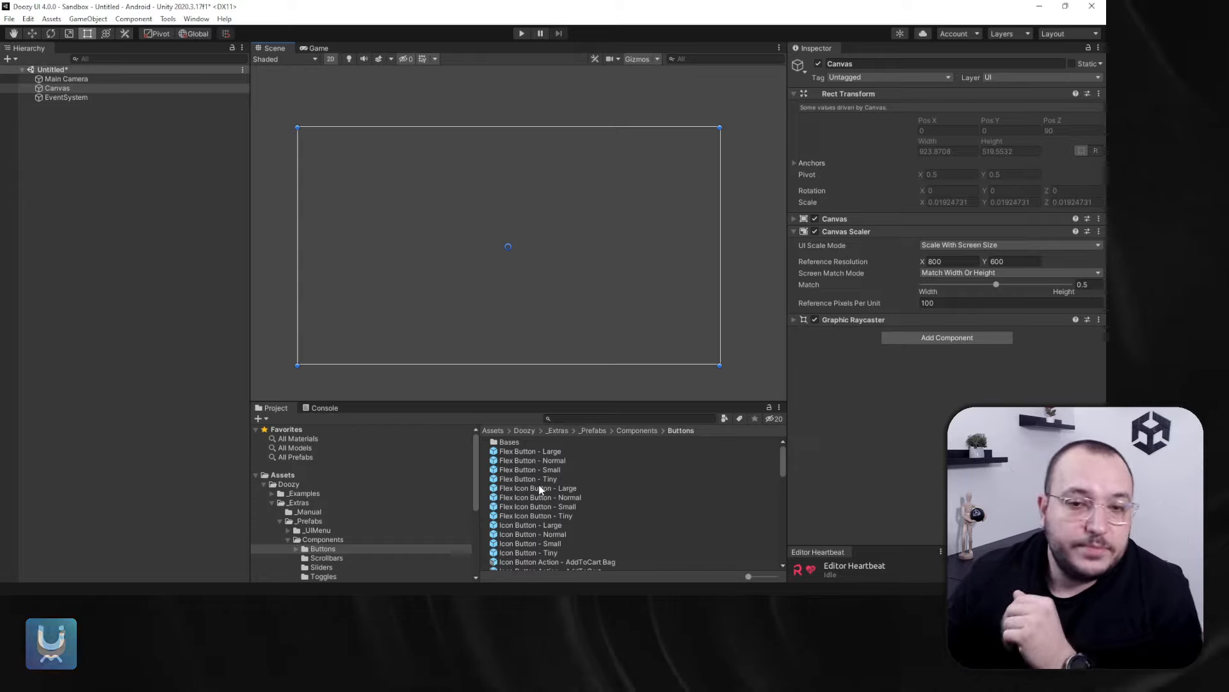
Collapse the _Extras folder and its subfolders in the project tree and clear the object selection
click(287, 539)
click(277, 502)
click(273, 502)
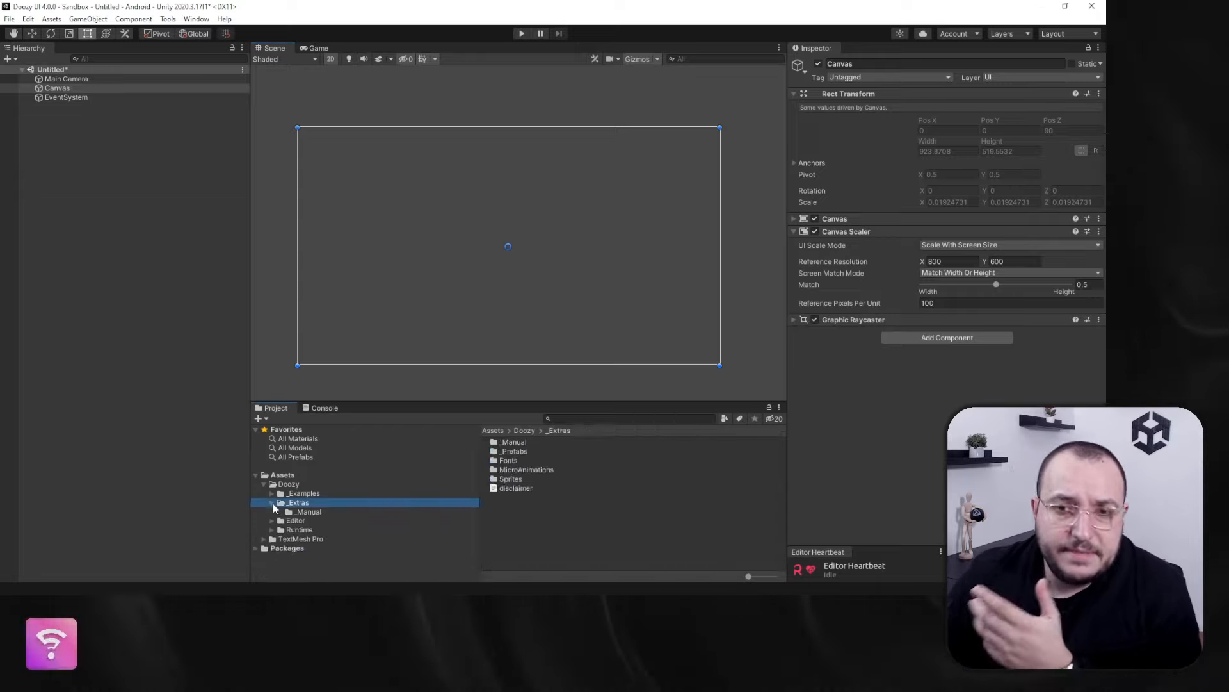
click(143, 245)
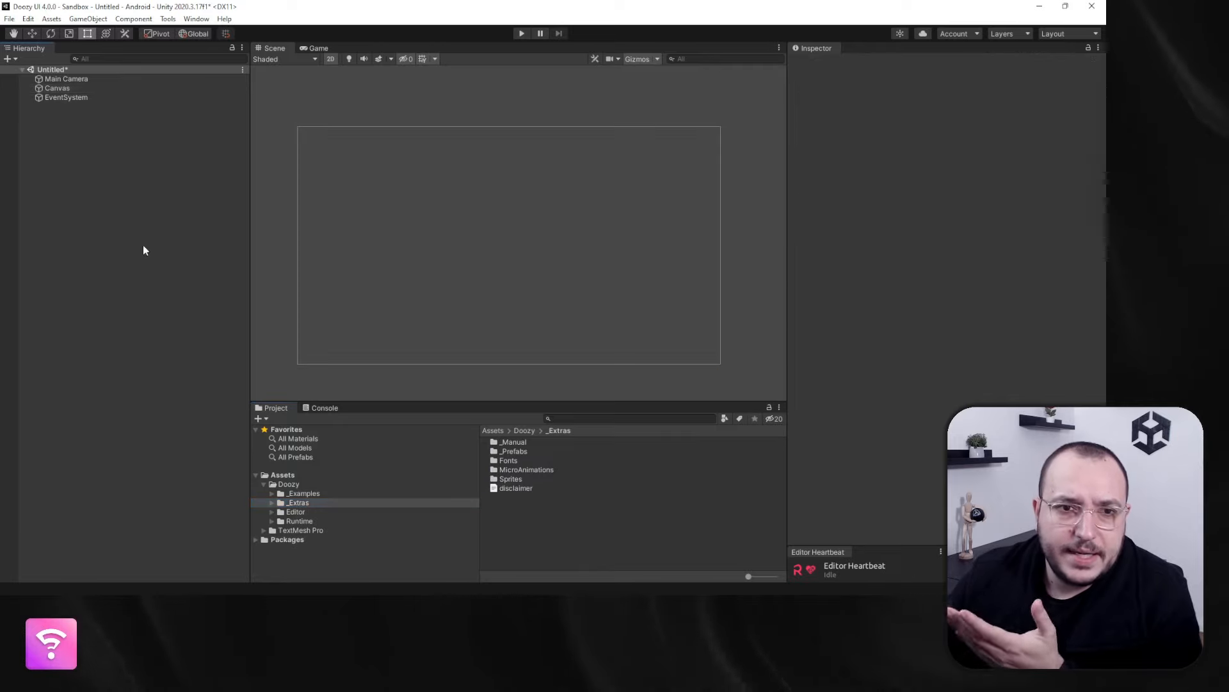
Add a UI Image as a child of the Canvas and name it "Red Square"
right_click(48, 89)
mouse_move(106, 335)
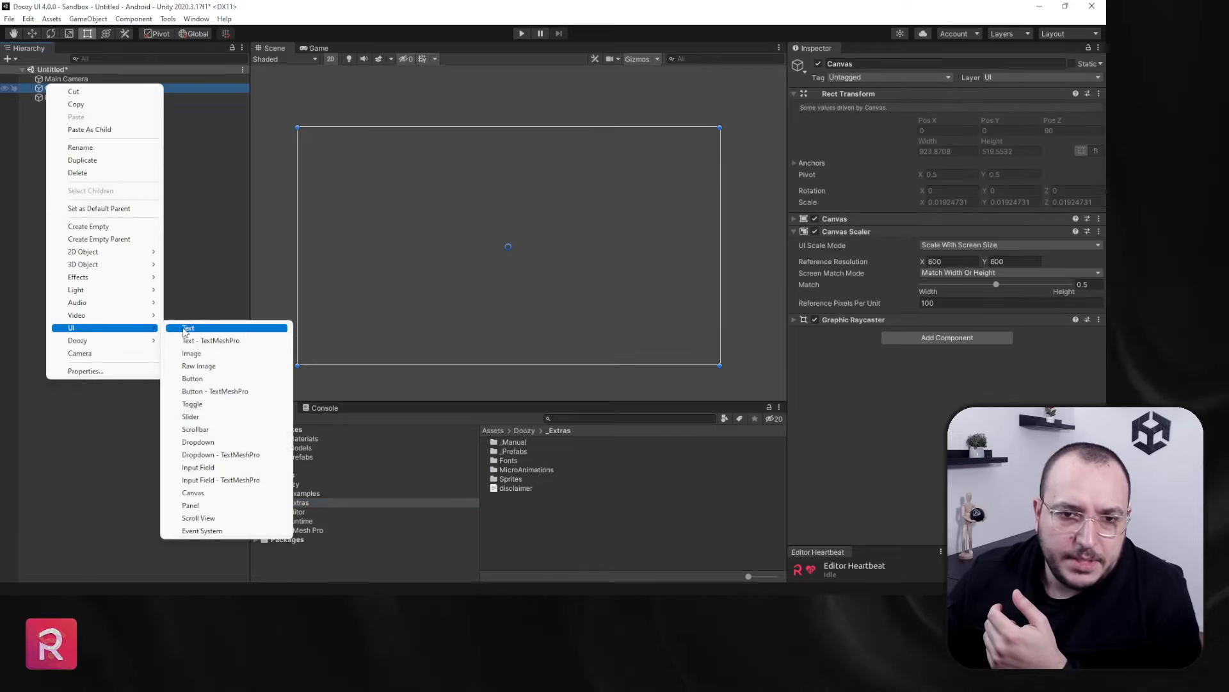
click(192, 354)
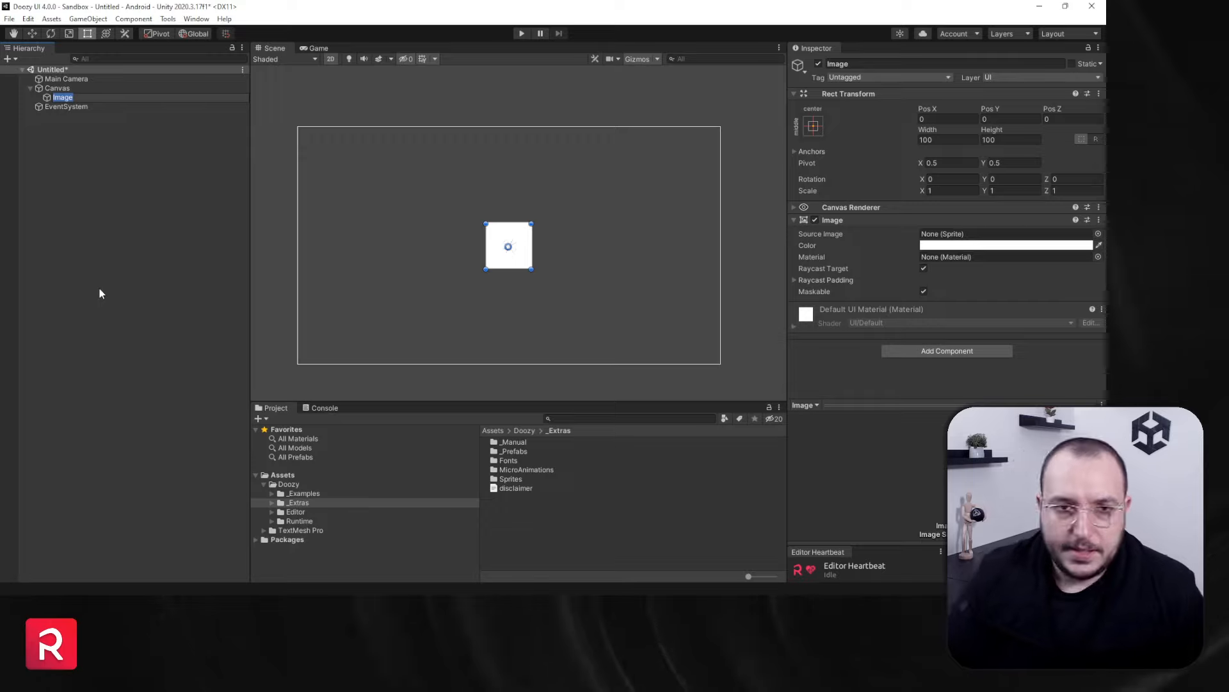
text(Red S)
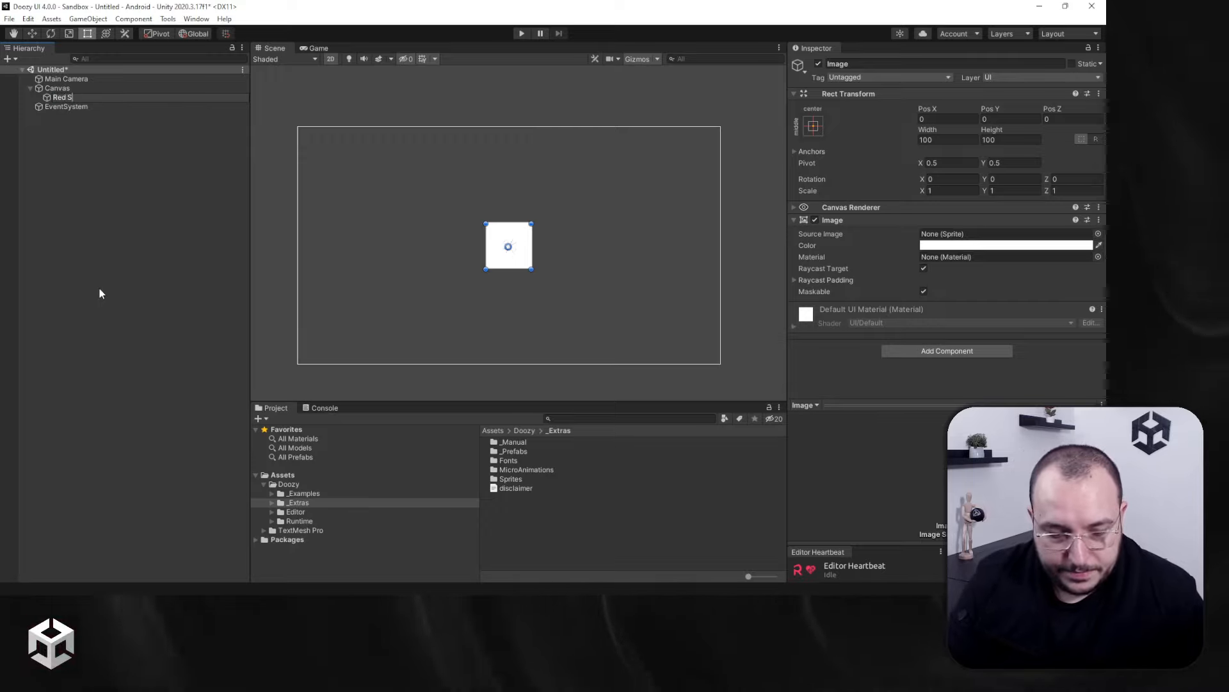
text(quare)
key(Return)
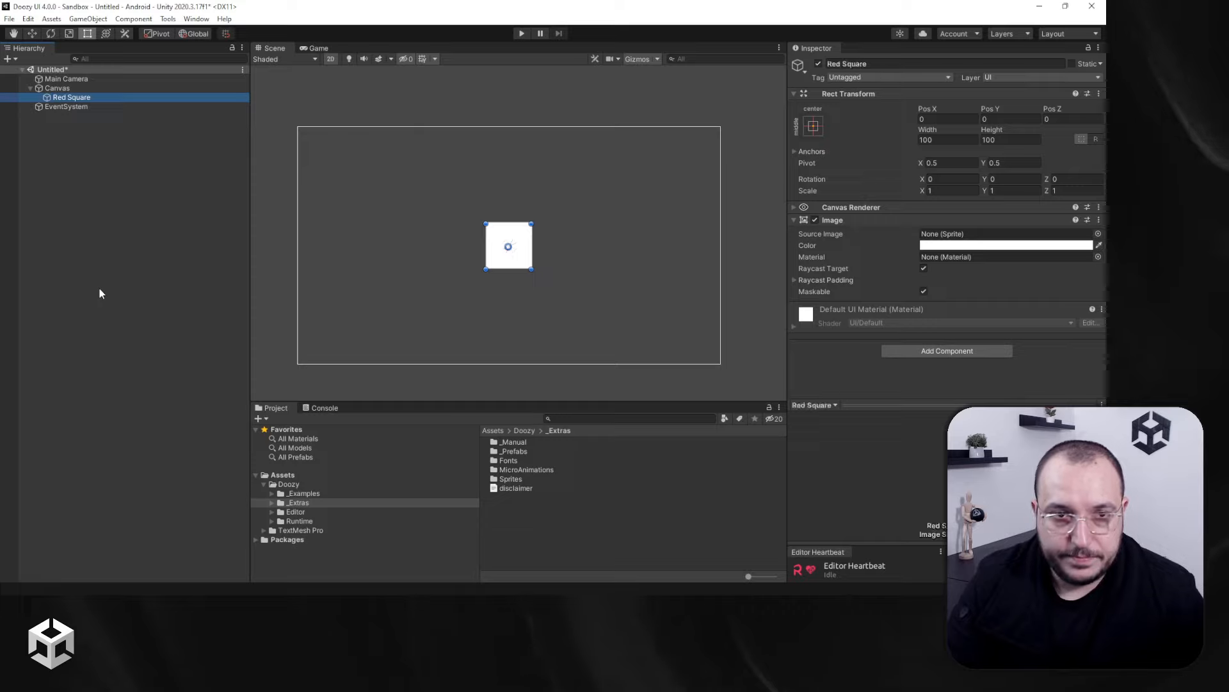
Set the Red Square image's color to a bright red
click(957, 246)
drag(1015, 312, 1035, 312)
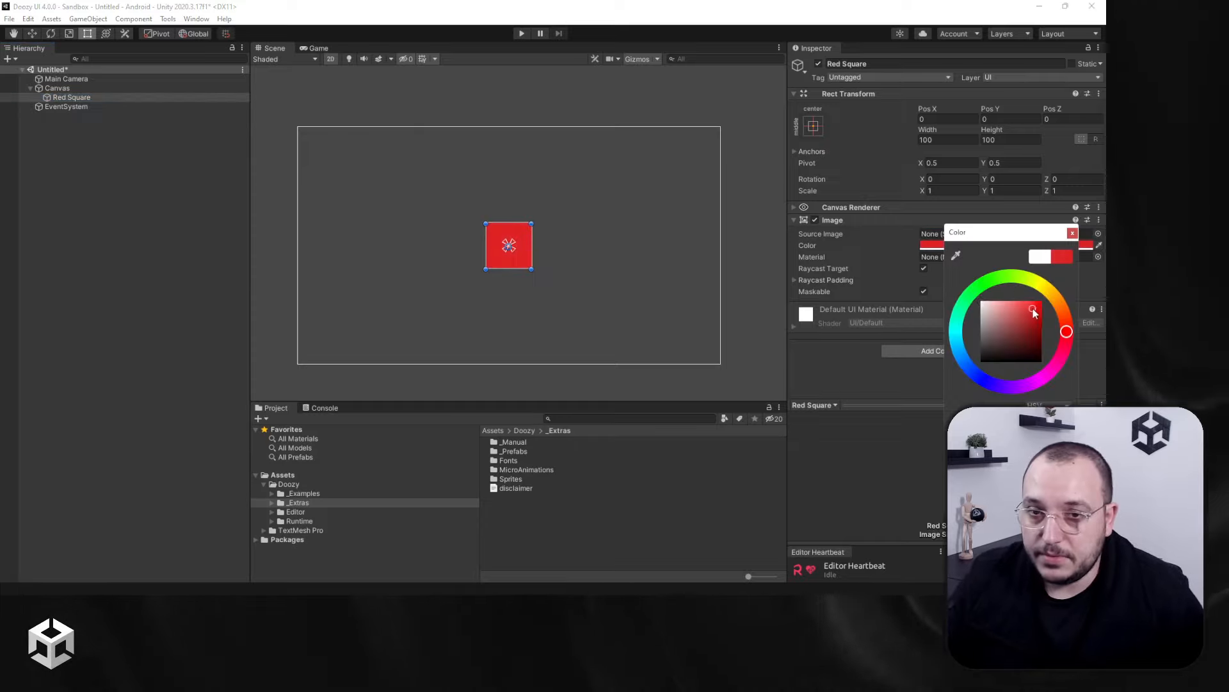
click(1073, 233)
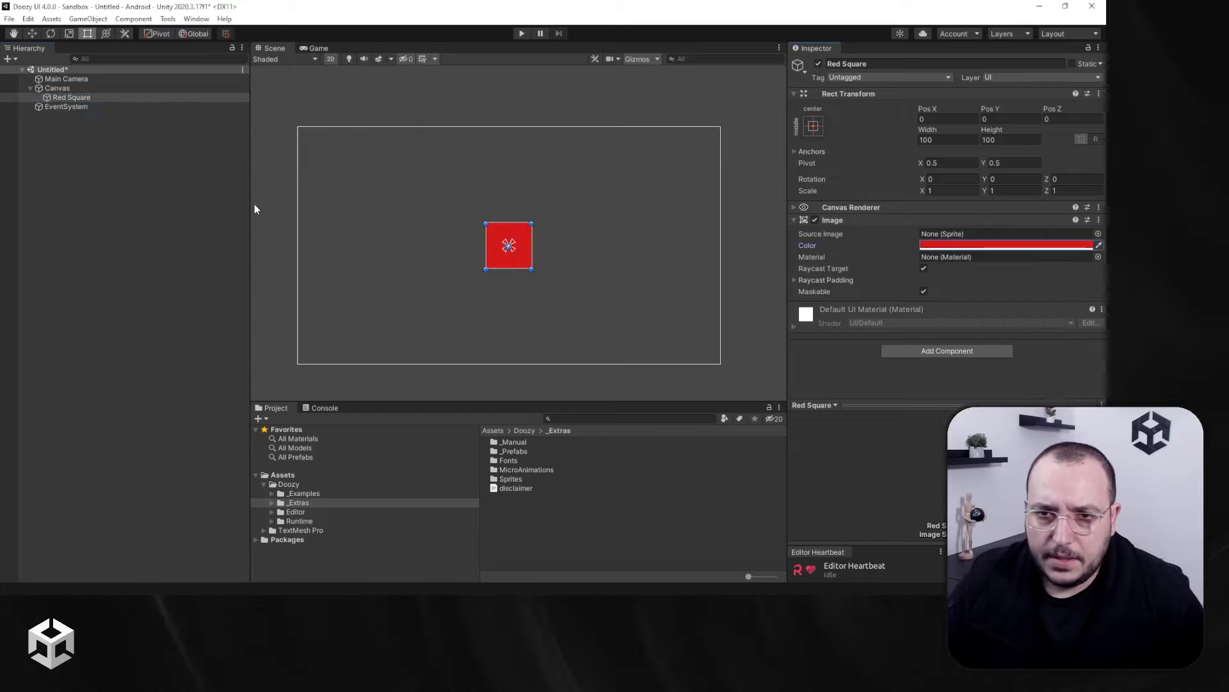
right_click(57, 98)
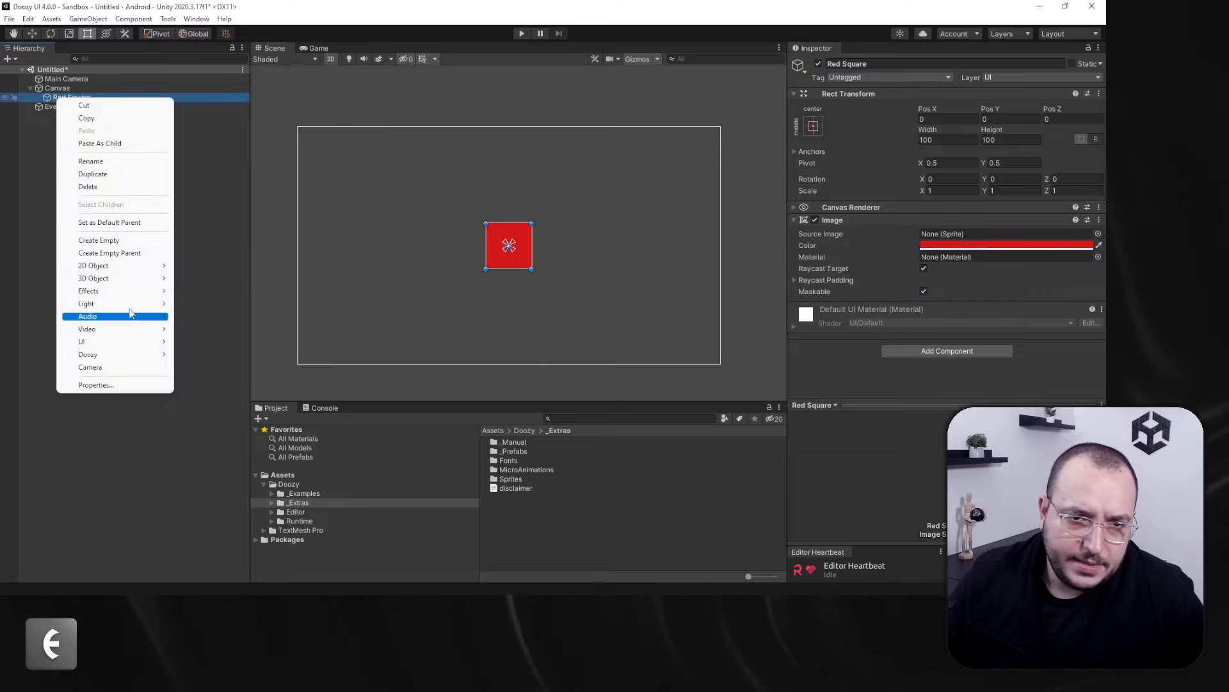
click(206, 221)
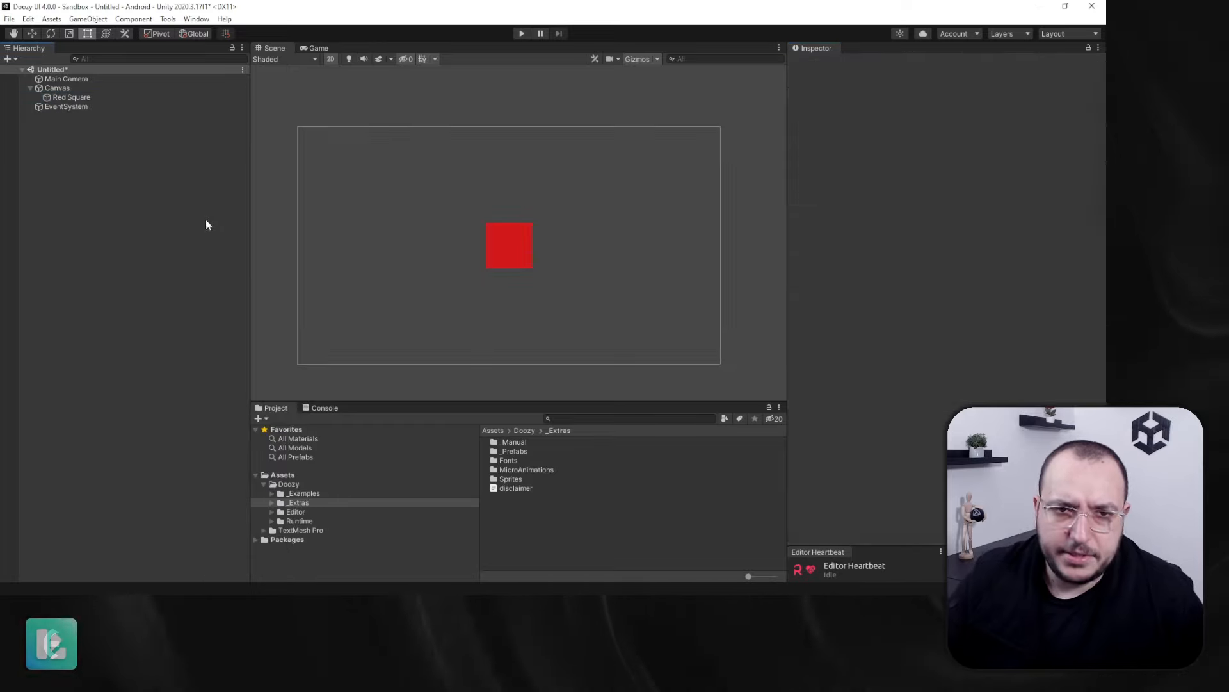
click(501, 264)
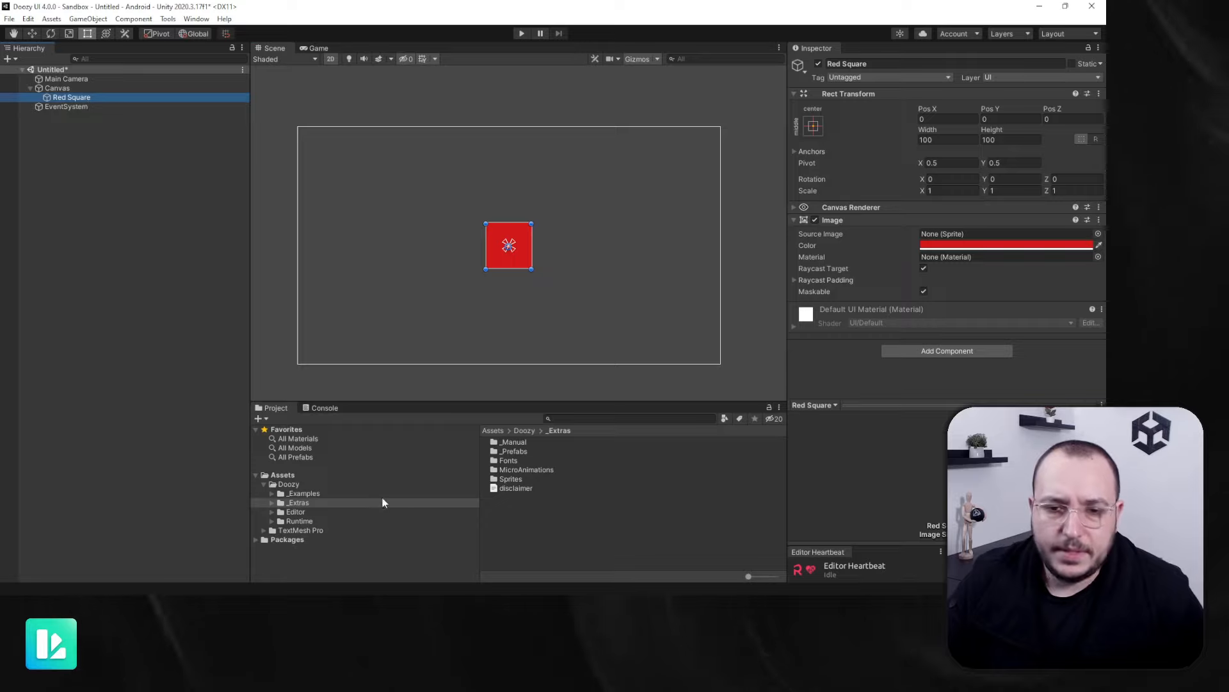
Collapse the Doozy folder and create a new folder named "MyProject" directly under Assets
click(272, 485)
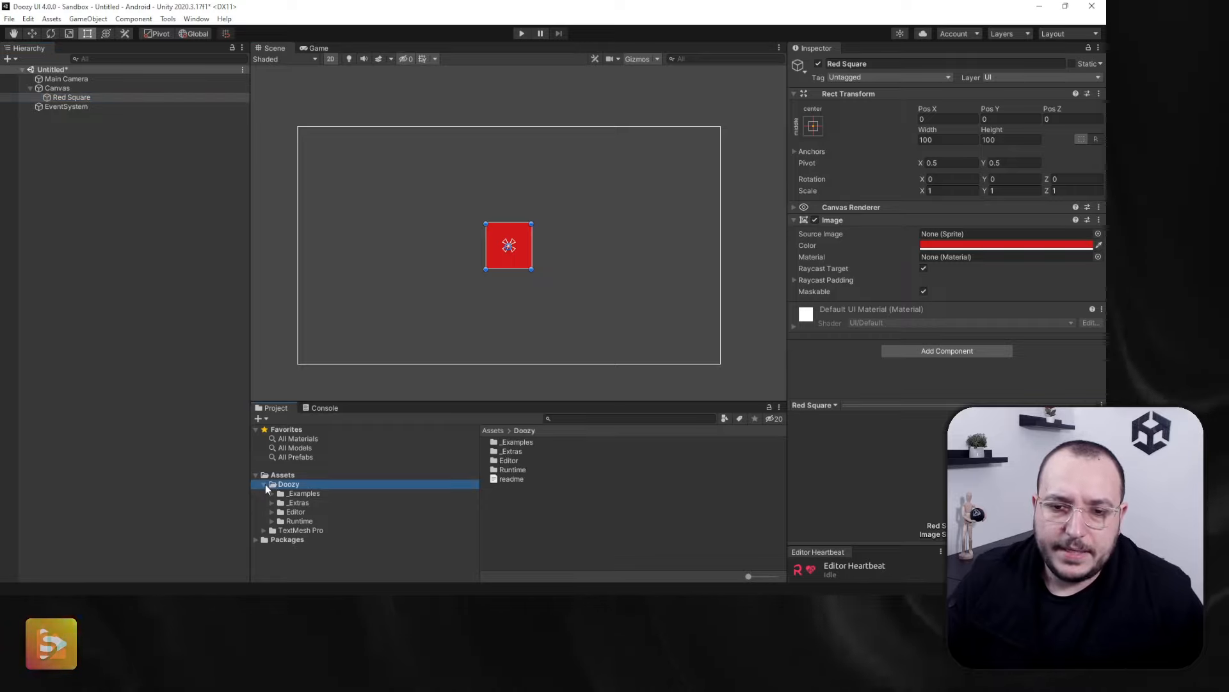
click(264, 485)
right_click(286, 474)
mouse_move(441, 171)
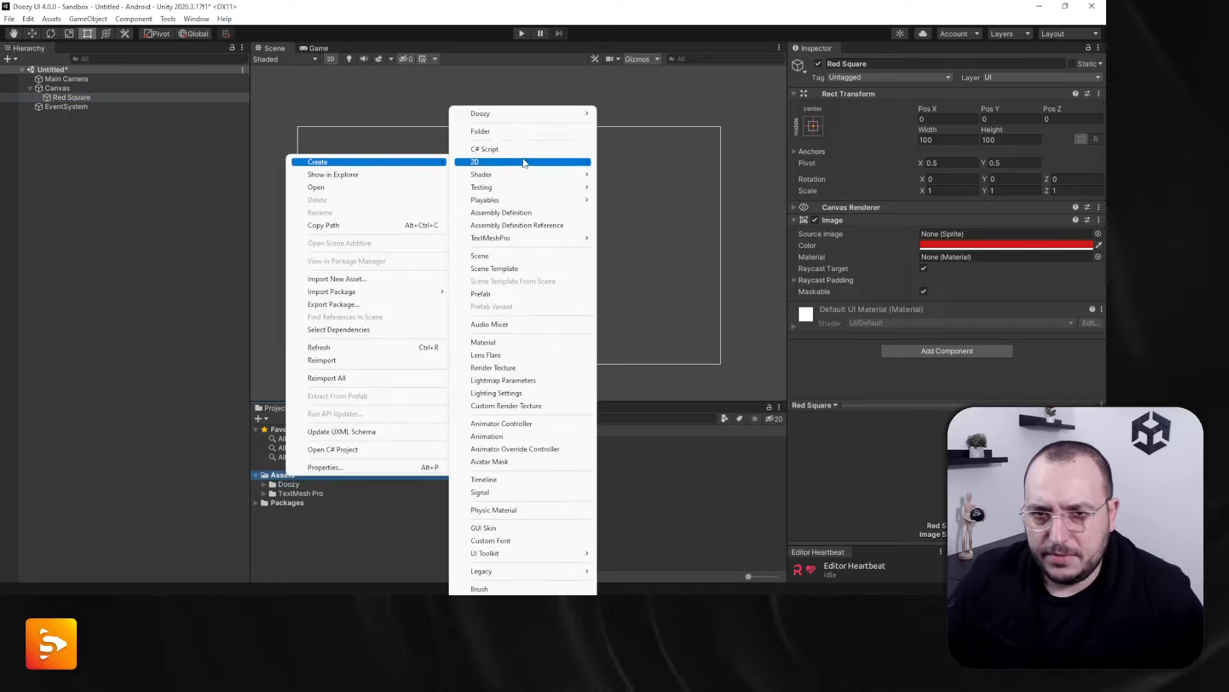
click(502, 131)
text(M)
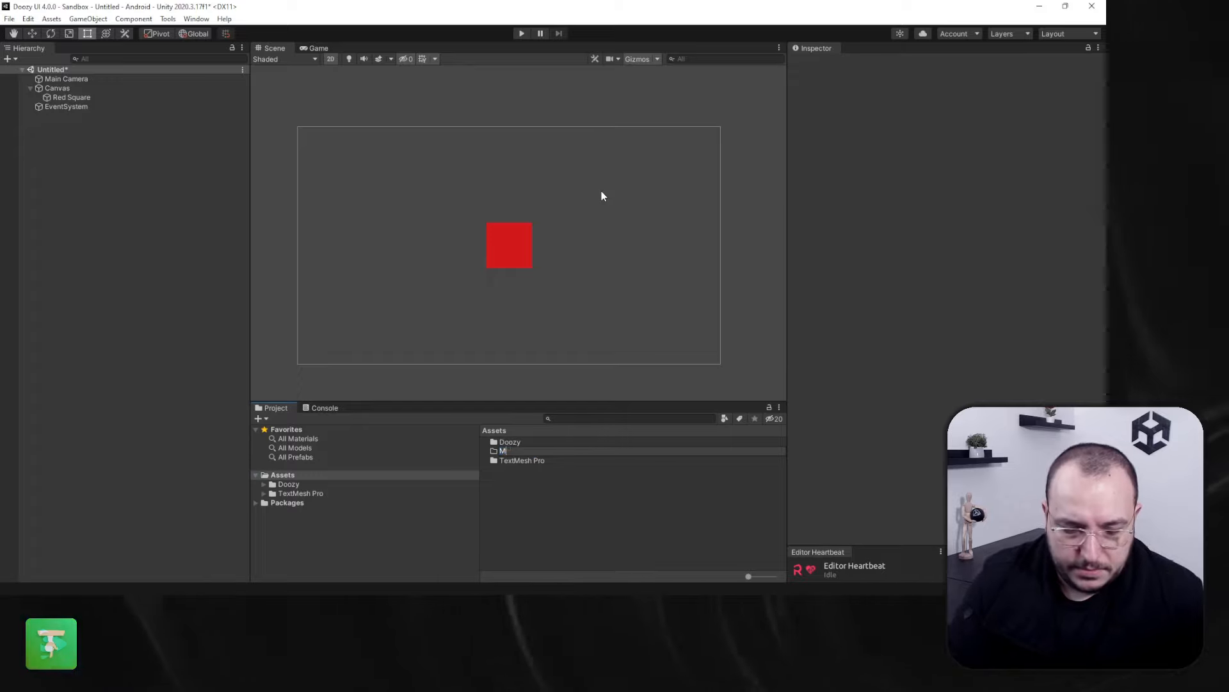
text(yProject)
key(Return)
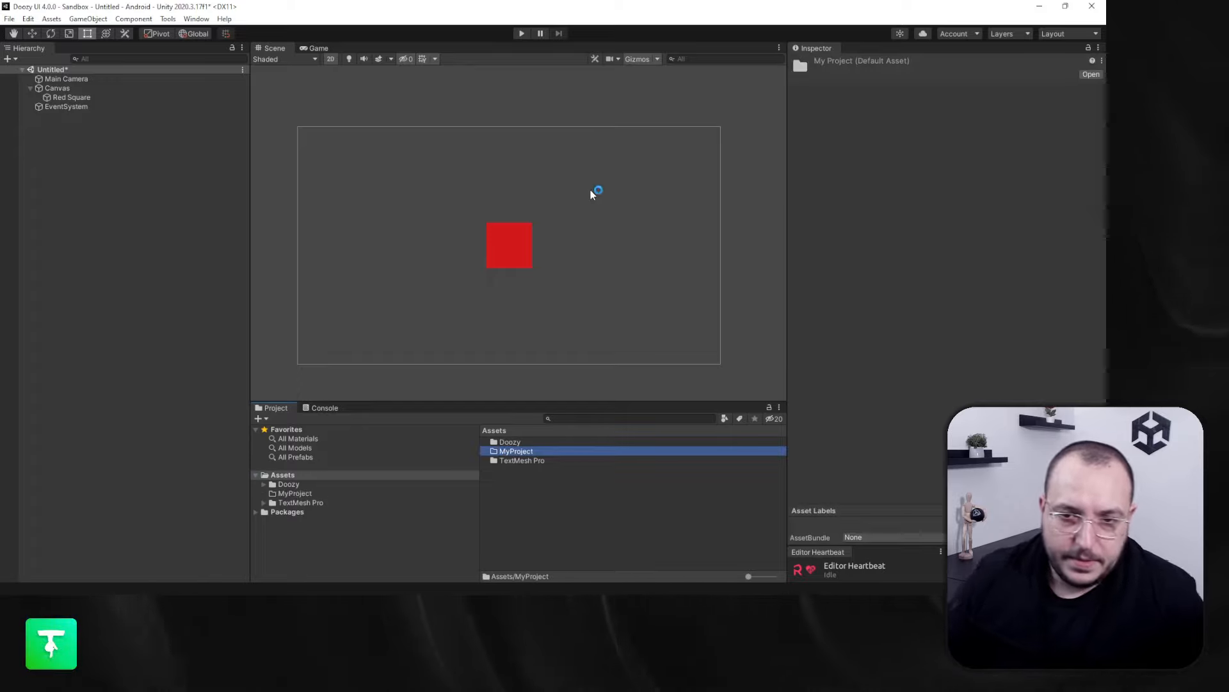
Save the Red Square as a prefab in the MyProject folder and delete its instance from the Canvas
double_click(565, 450)
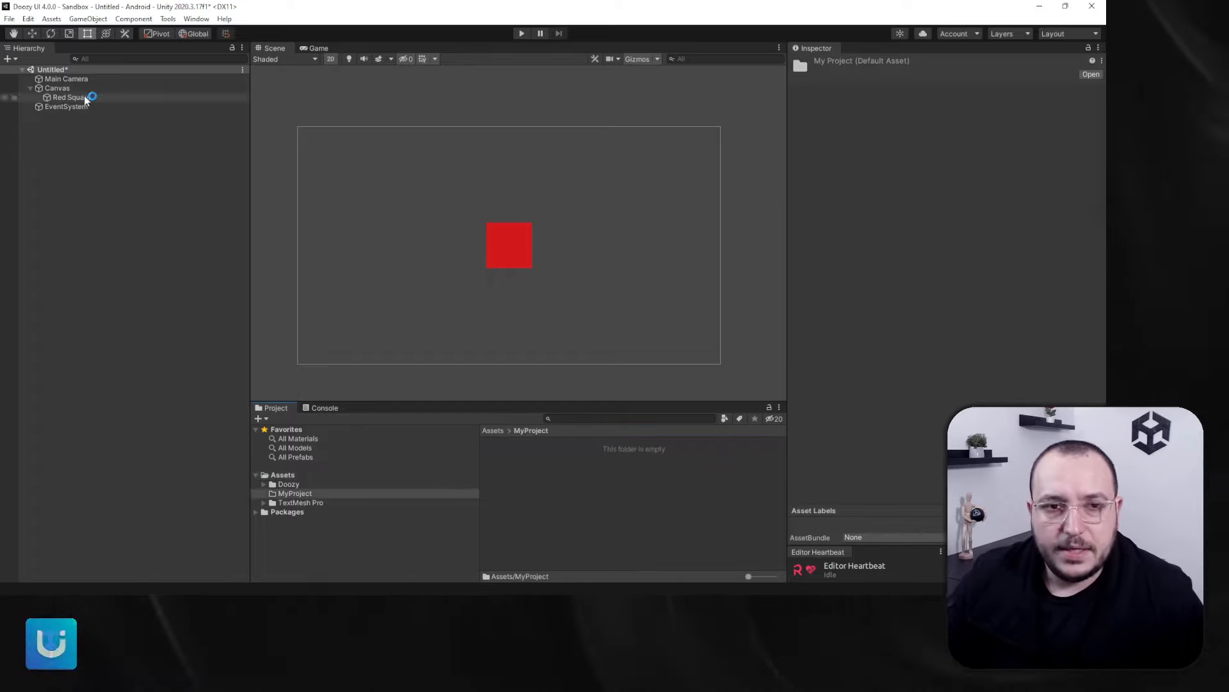
drag(85, 100, 561, 461)
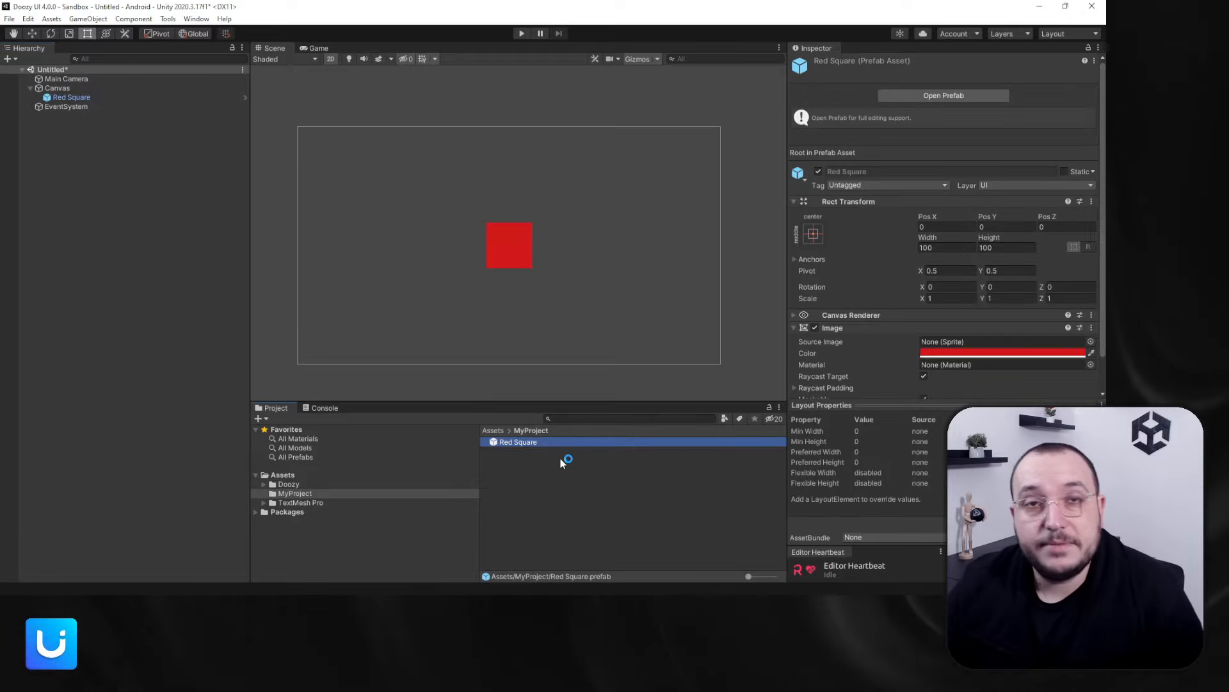
click(108, 98)
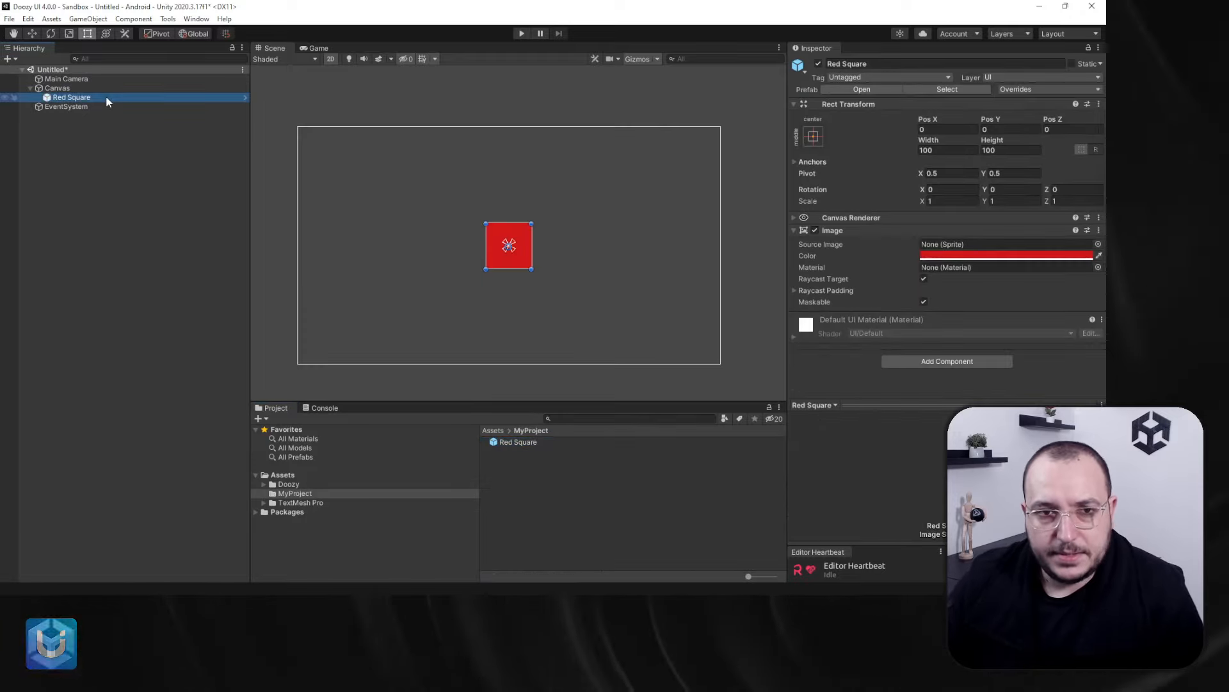
key(Delete)
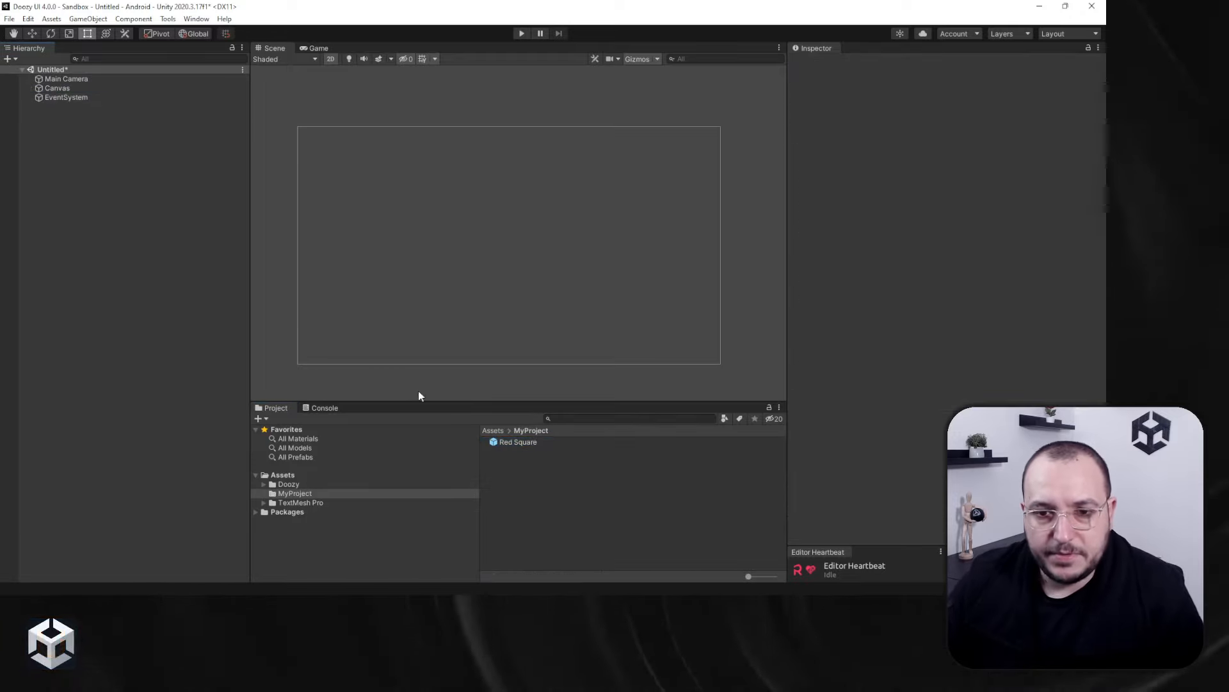
Create a Doozy UI Menu Item asset in the MyProject folder, keeping its default name
right_click(532, 481)
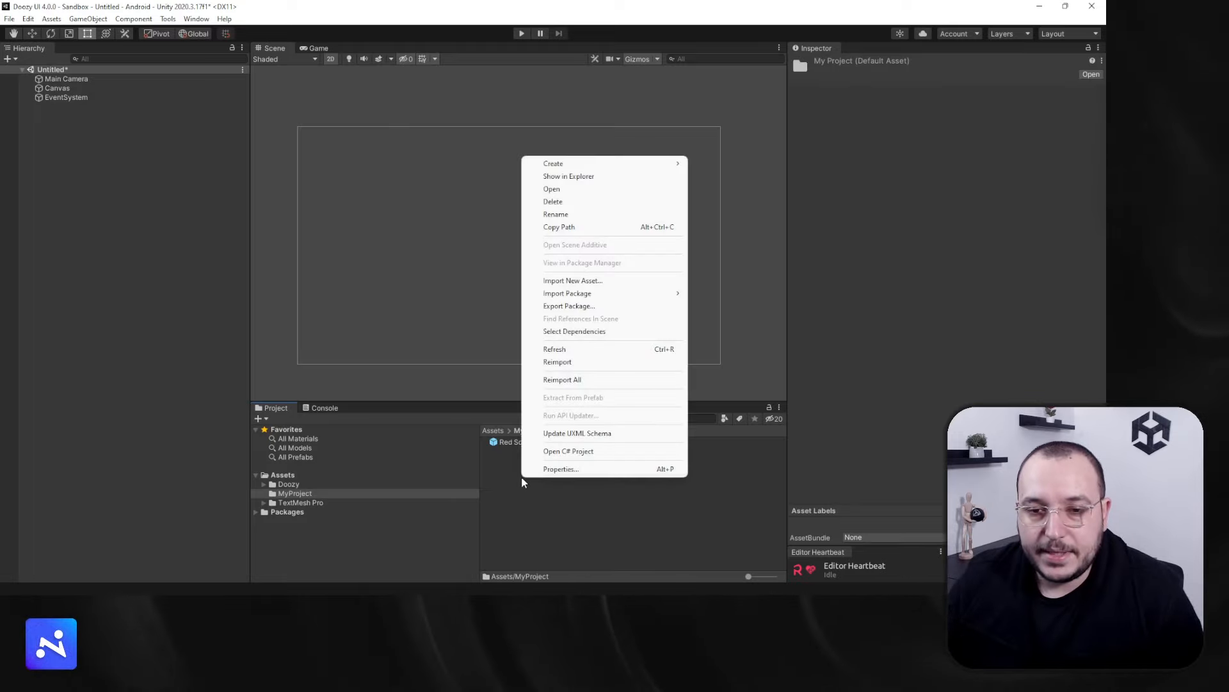
mouse_move(672, 163)
mouse_move(769, 114)
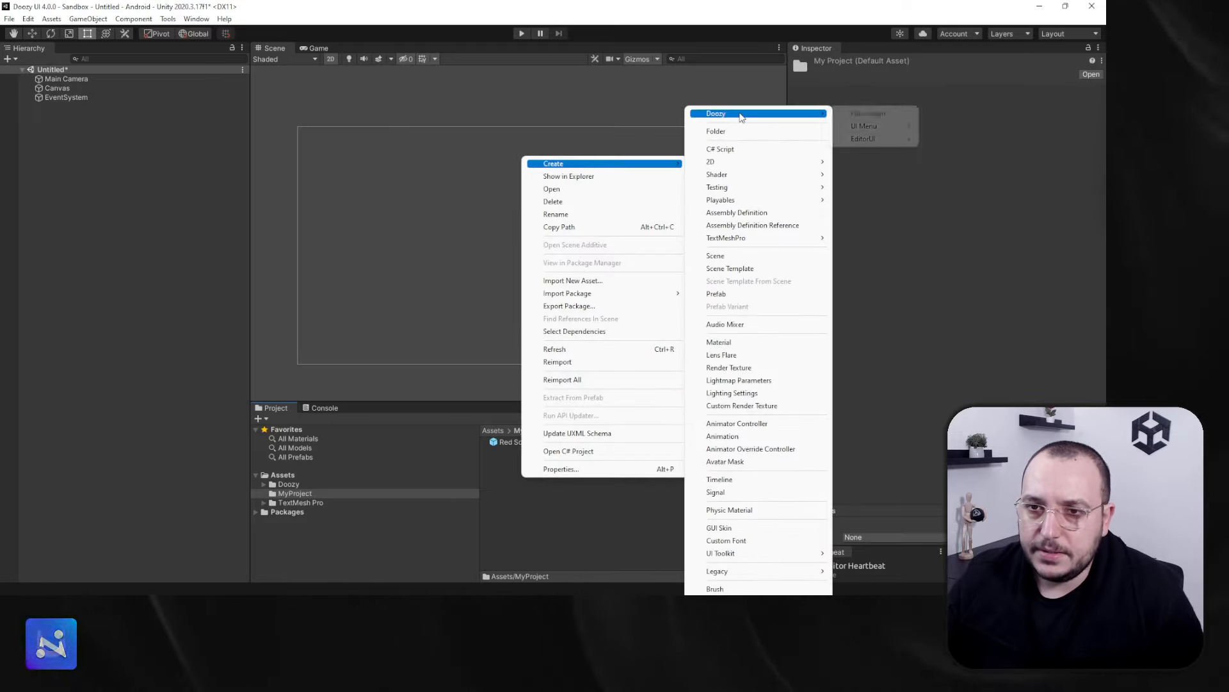
click(949, 127)
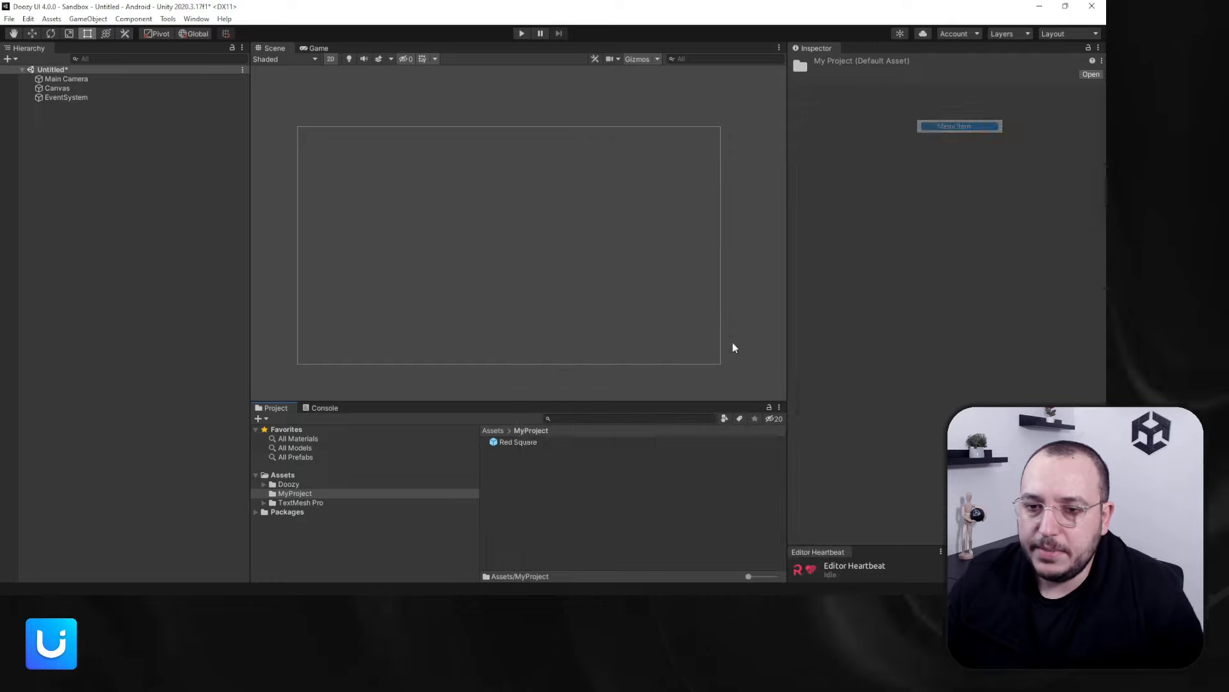
key(Return)
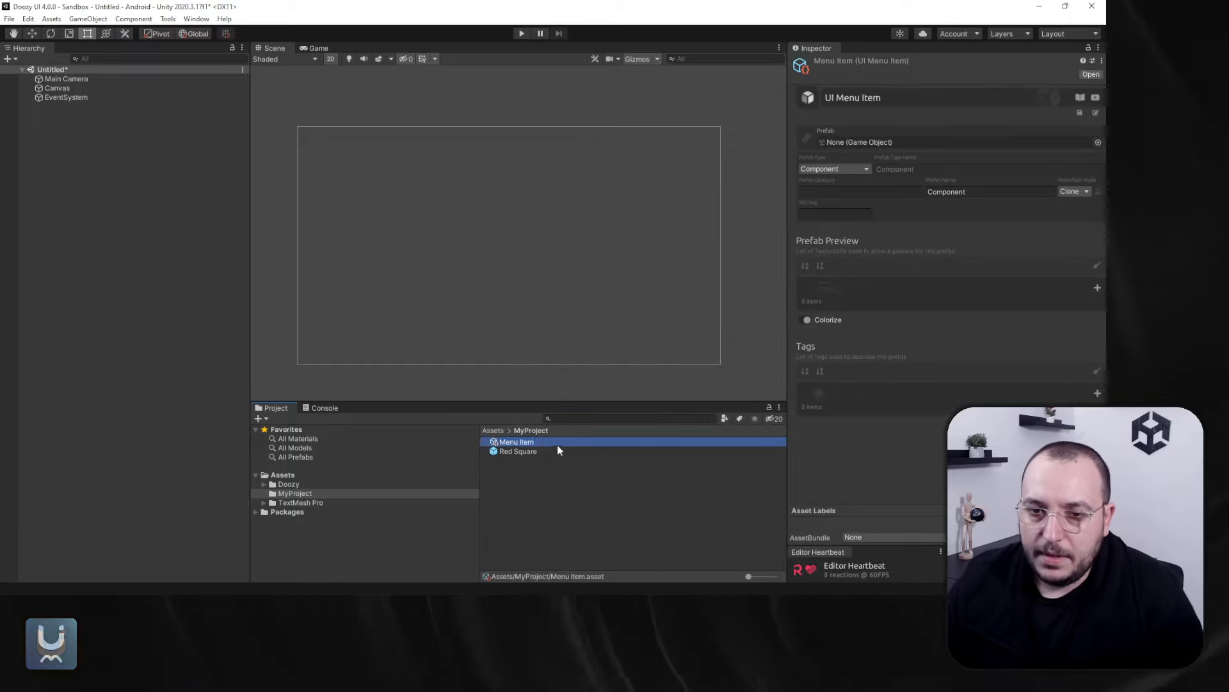
Assign the Red Square prefab from the MyProject folder to the menu item's Prefab field
click(537, 452)
drag(687, 409, 848, 194)
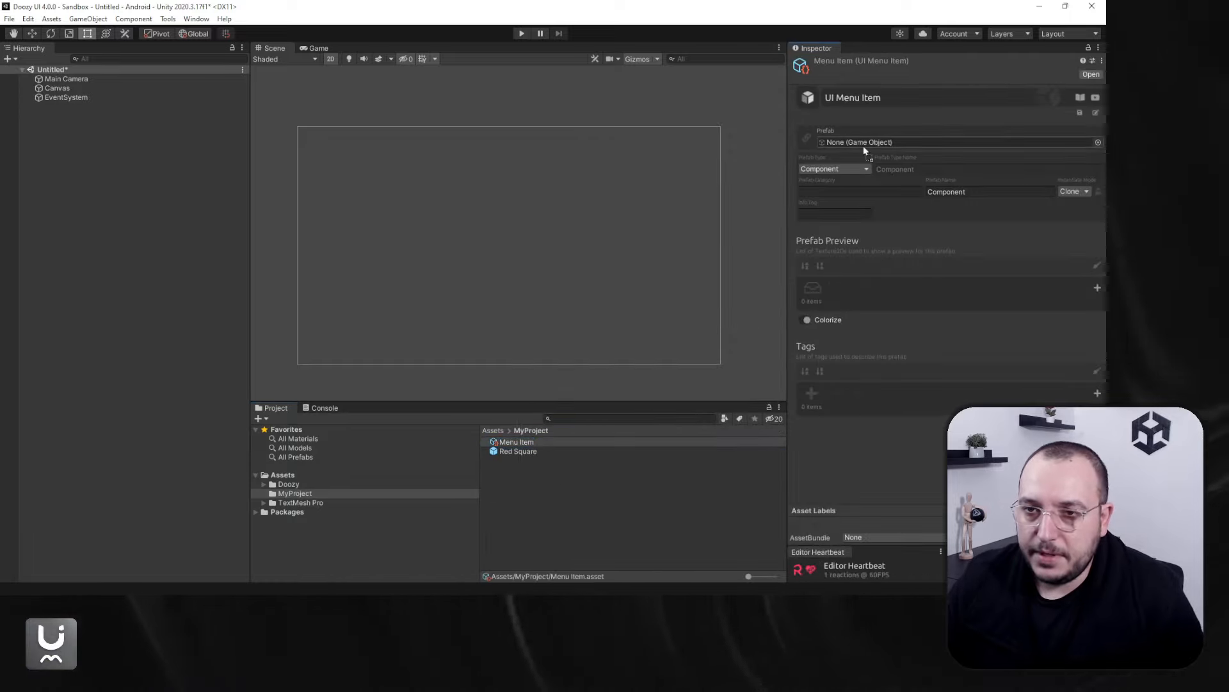
drag(863, 145, 859, 145)
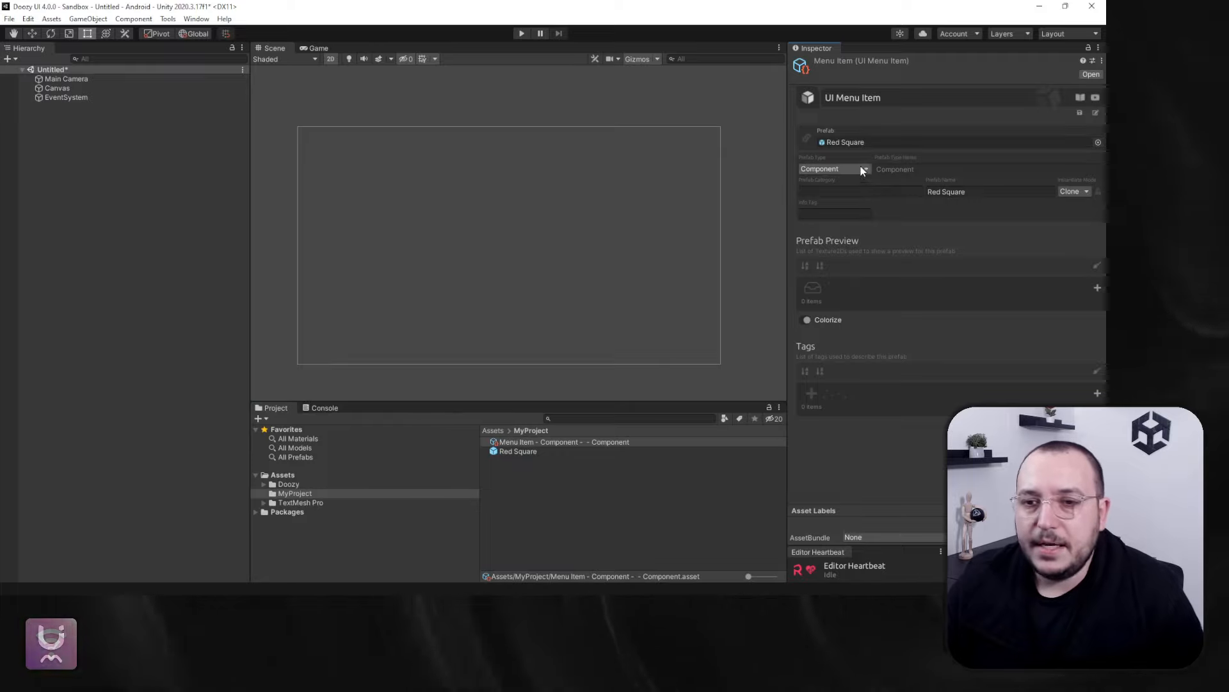
Set the menu item's prefab type to Custom, with type name "Special" and category "Squares", and save it to the UI Menu
click(839, 168)
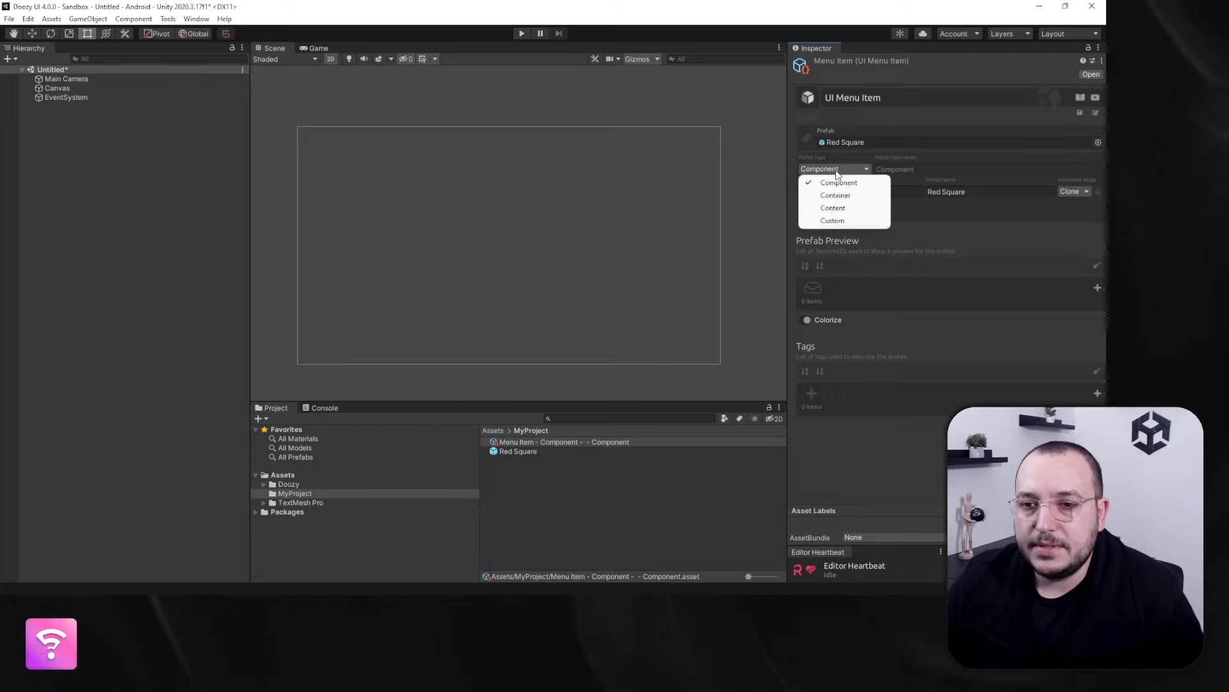
click(832, 164)
click(827, 170)
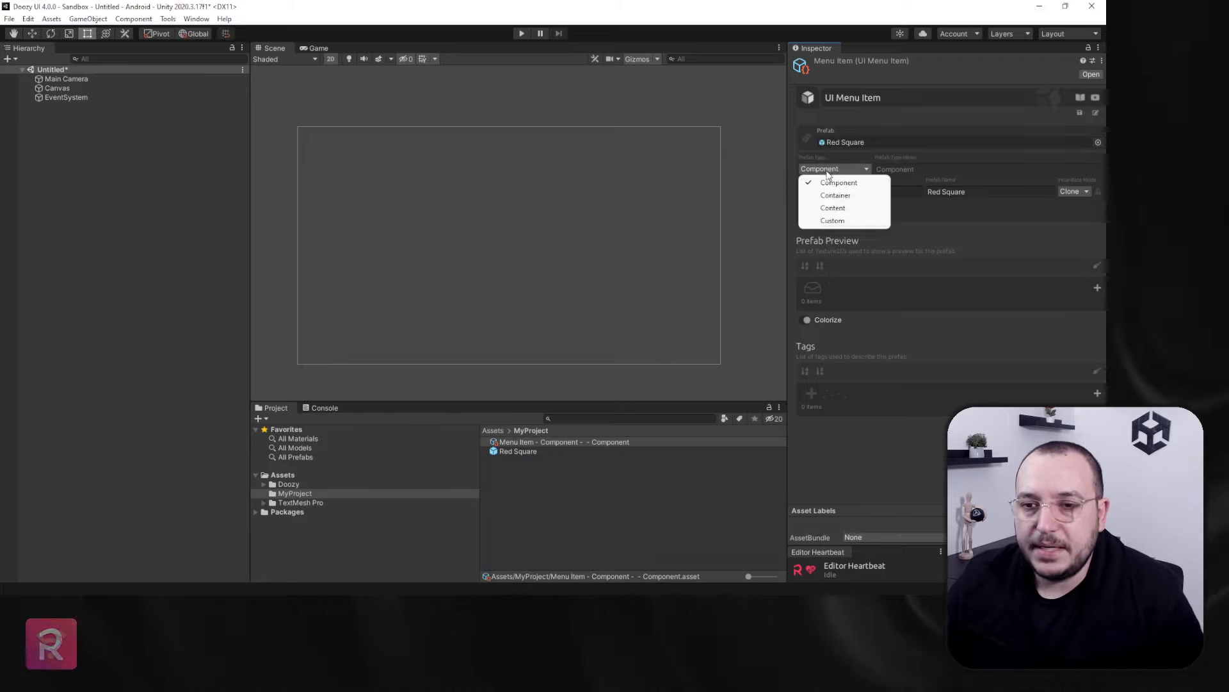
click(844, 221)
click(897, 169)
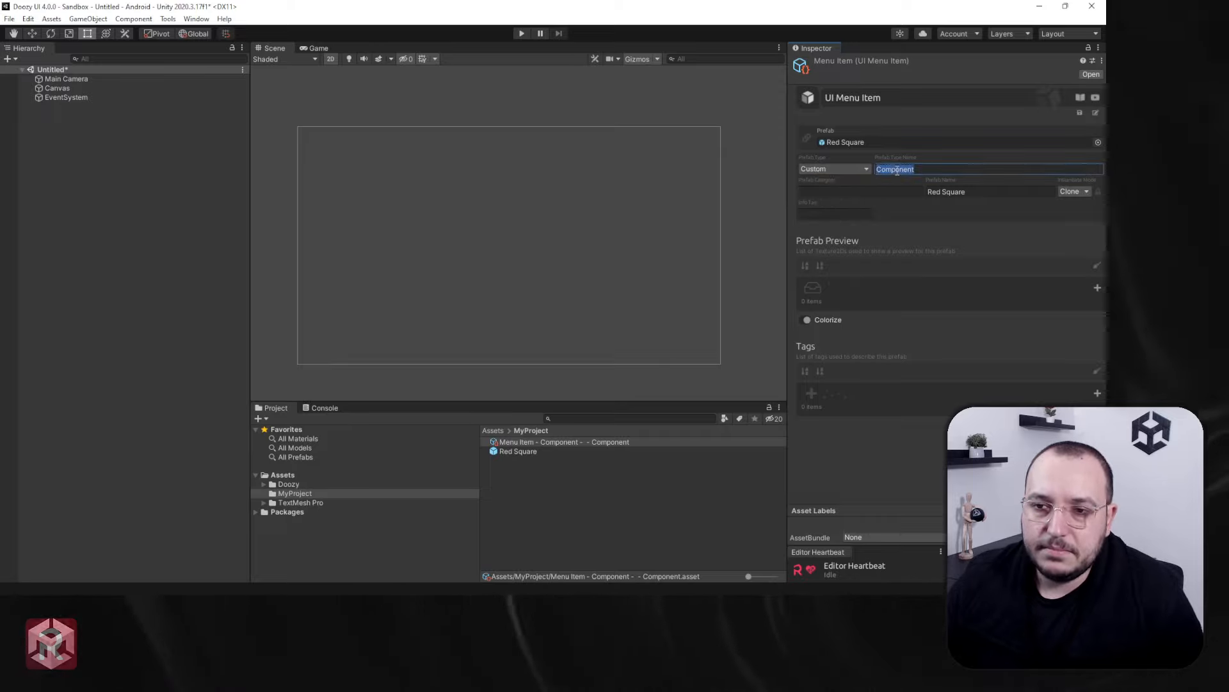
text(pecial)
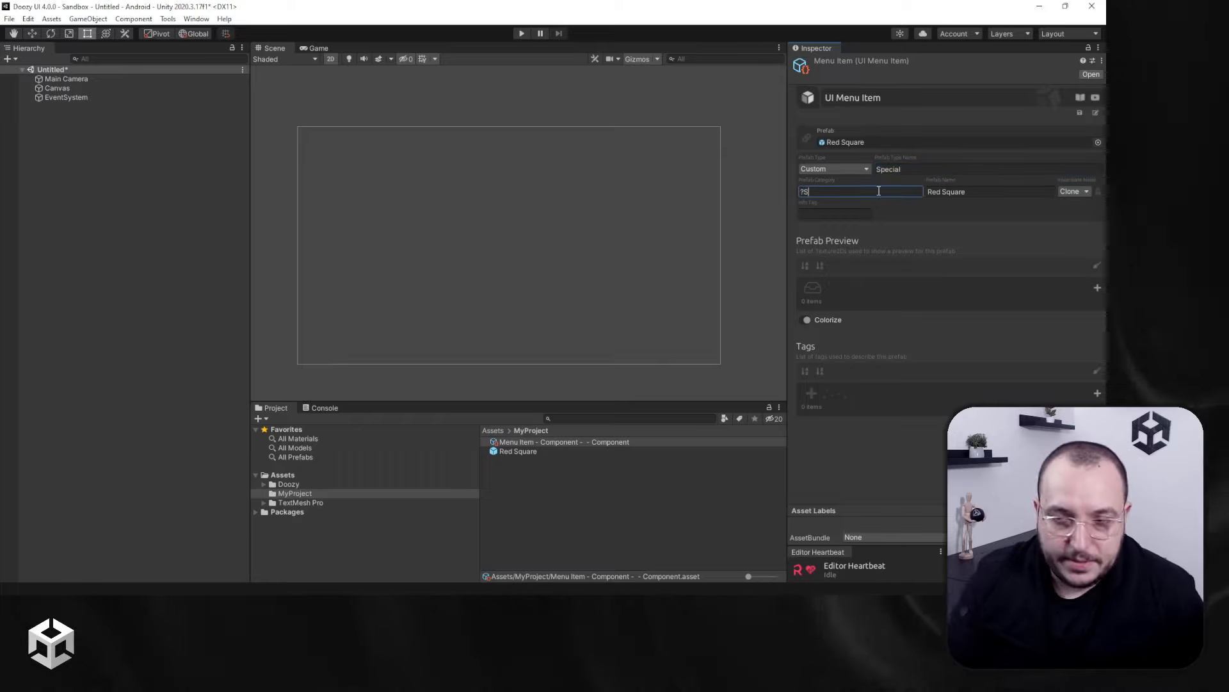
text(Squares)
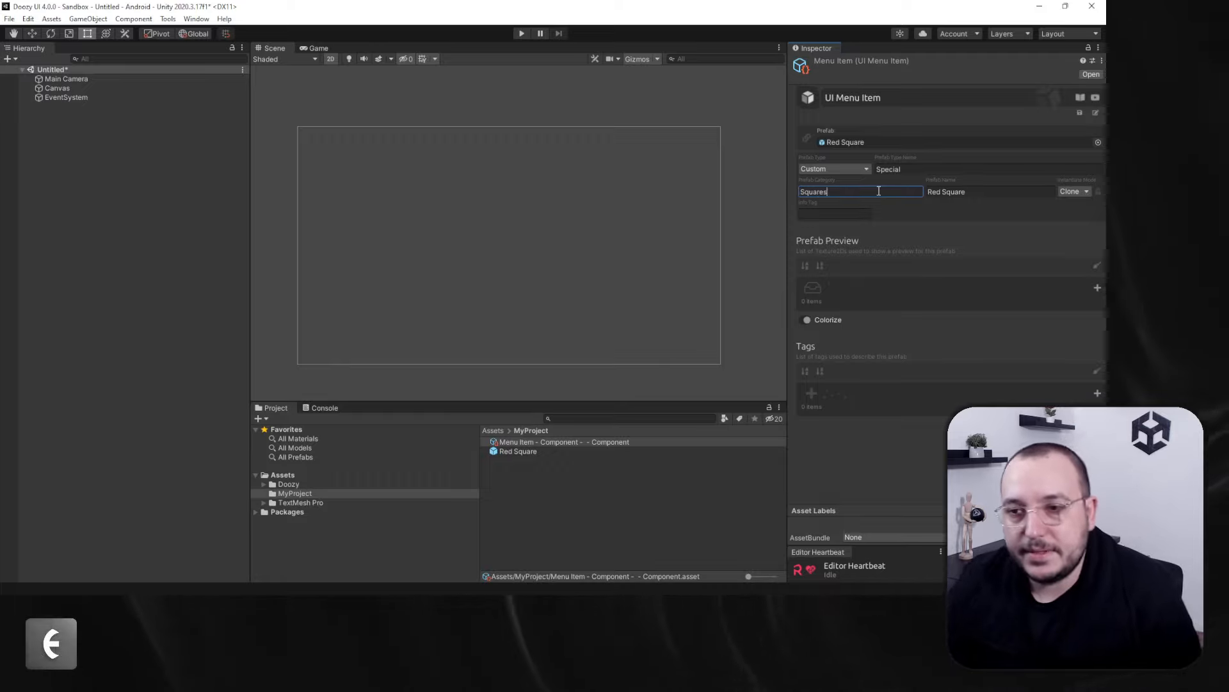
click(1080, 114)
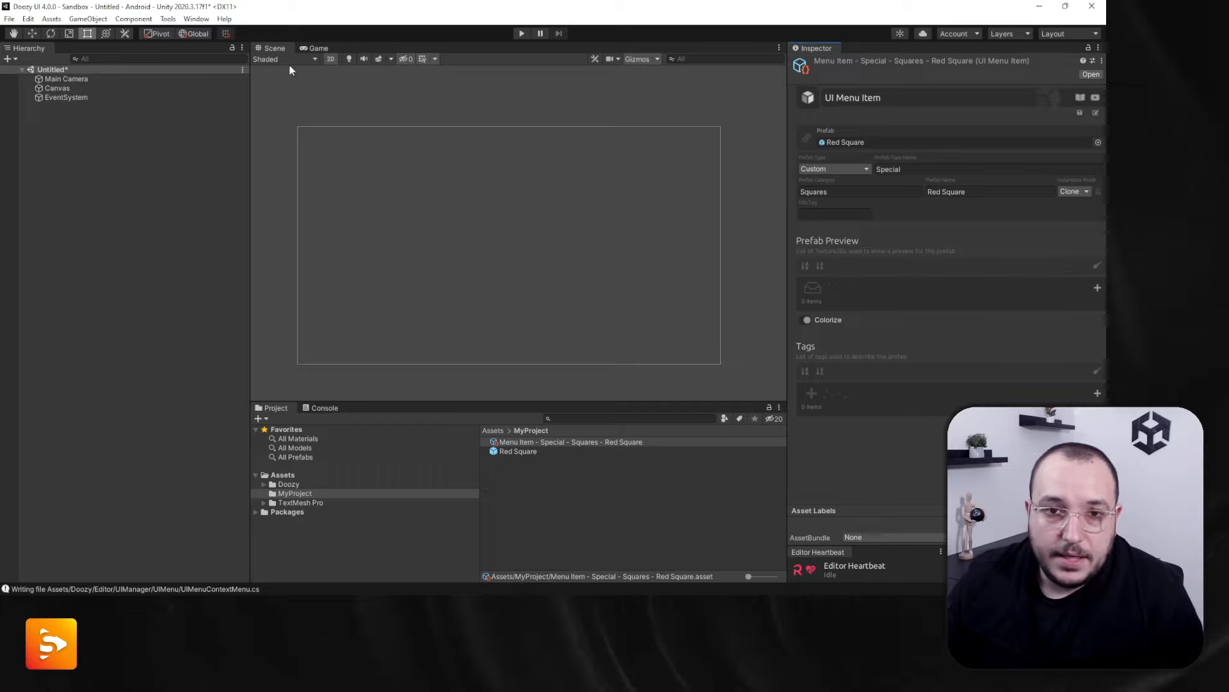
Open the UI Menu window and expand the Special type's Squares category
mouse_move(207, 43)
click(254, 66)
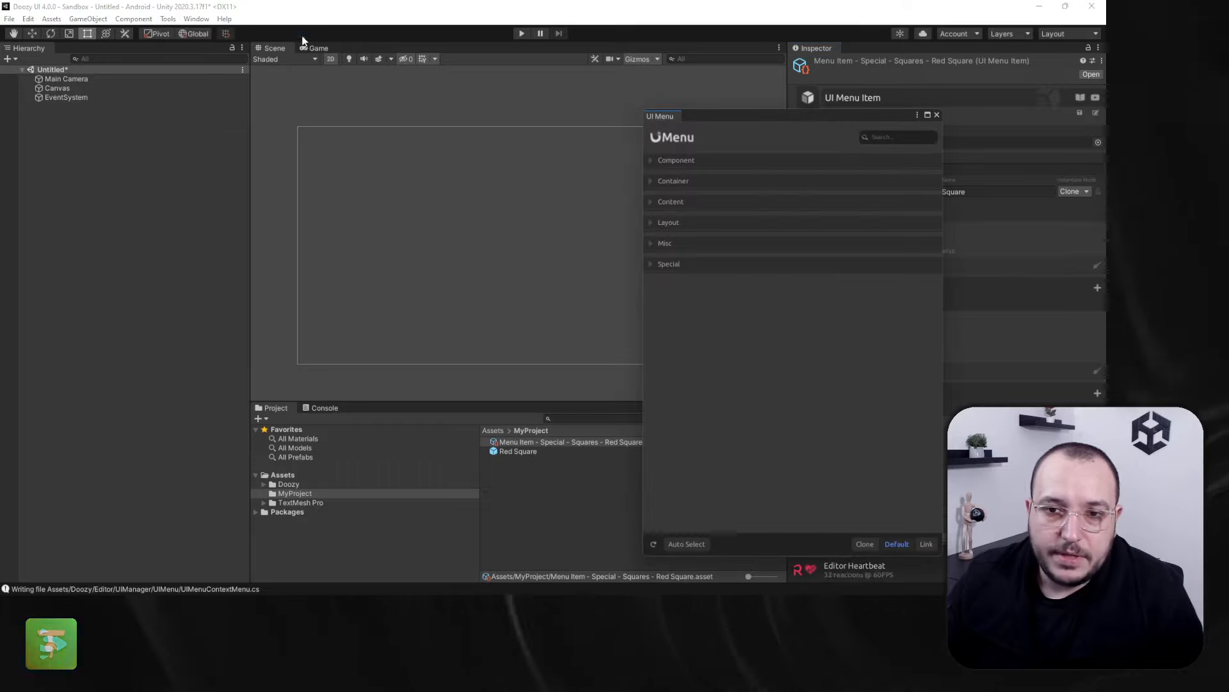
drag(712, 131, 195, 88)
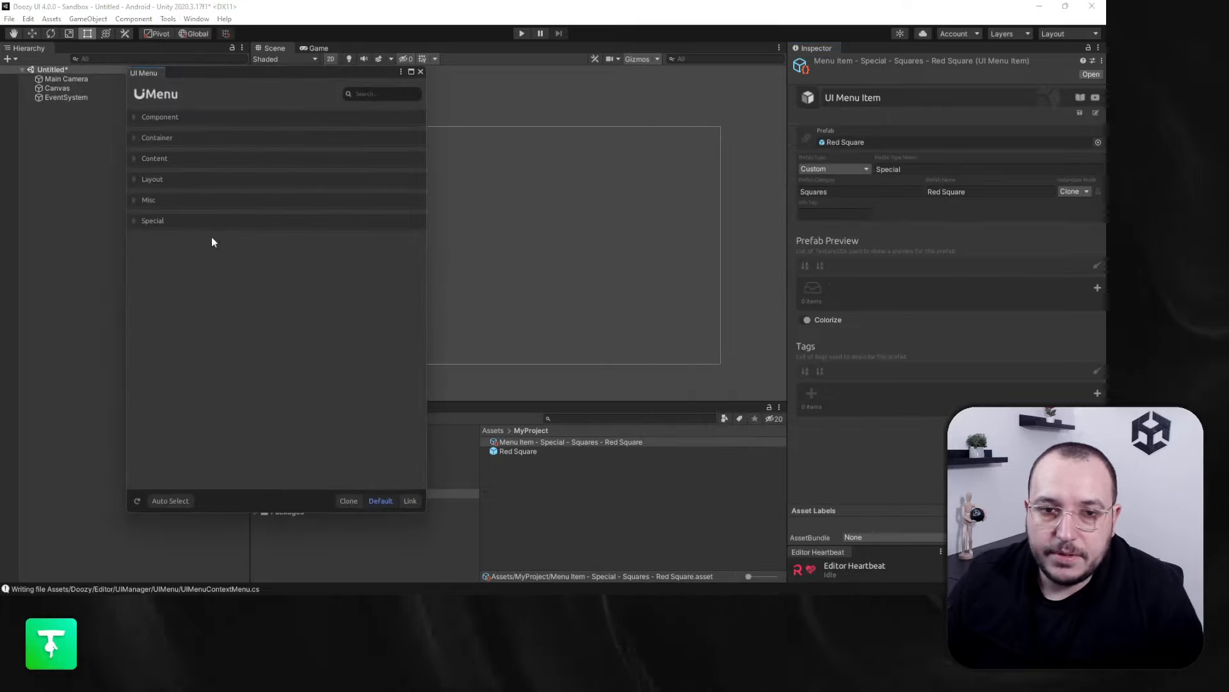
click(205, 220)
click(186, 236)
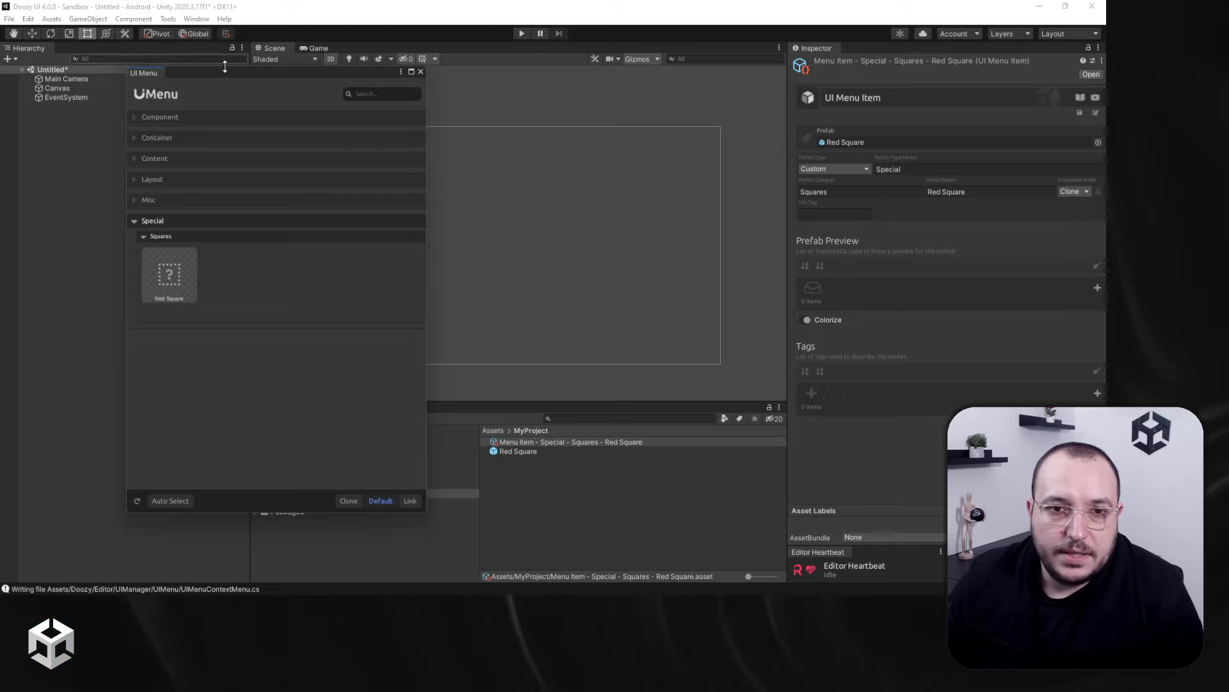
Test the Red Square menu item by adding it to the Canvas, and delete the test instance
drag(226, 76, 306, 173)
click(56, 88)
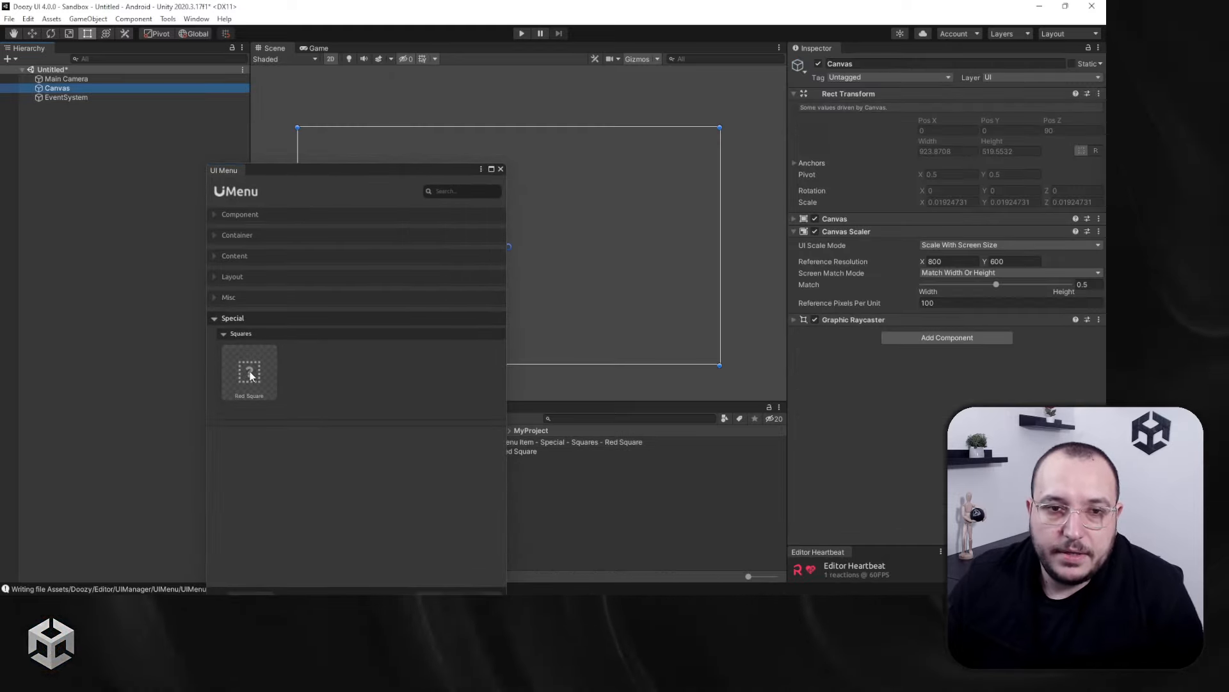
click(250, 365)
drag(351, 175, 807, 119)
click(80, 97)
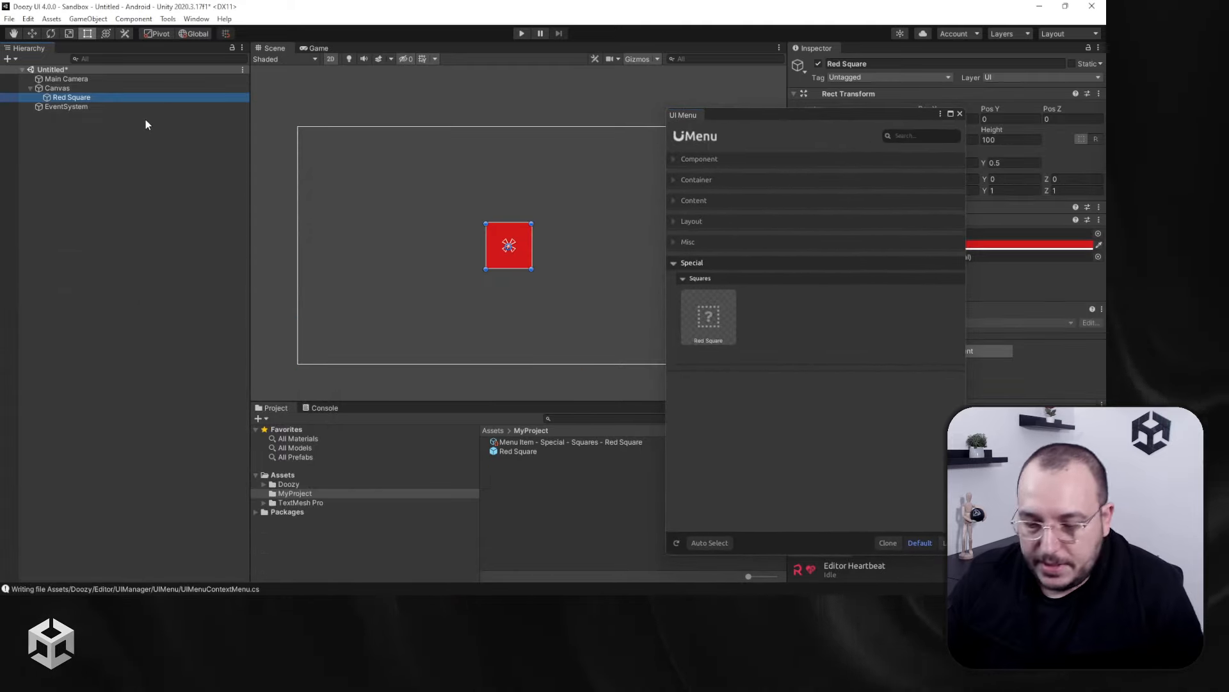
key(Delete)
click(87, 98)
Search the UI Menu for "ver" and add a Vertical layout to the Canvas
click(87, 90)
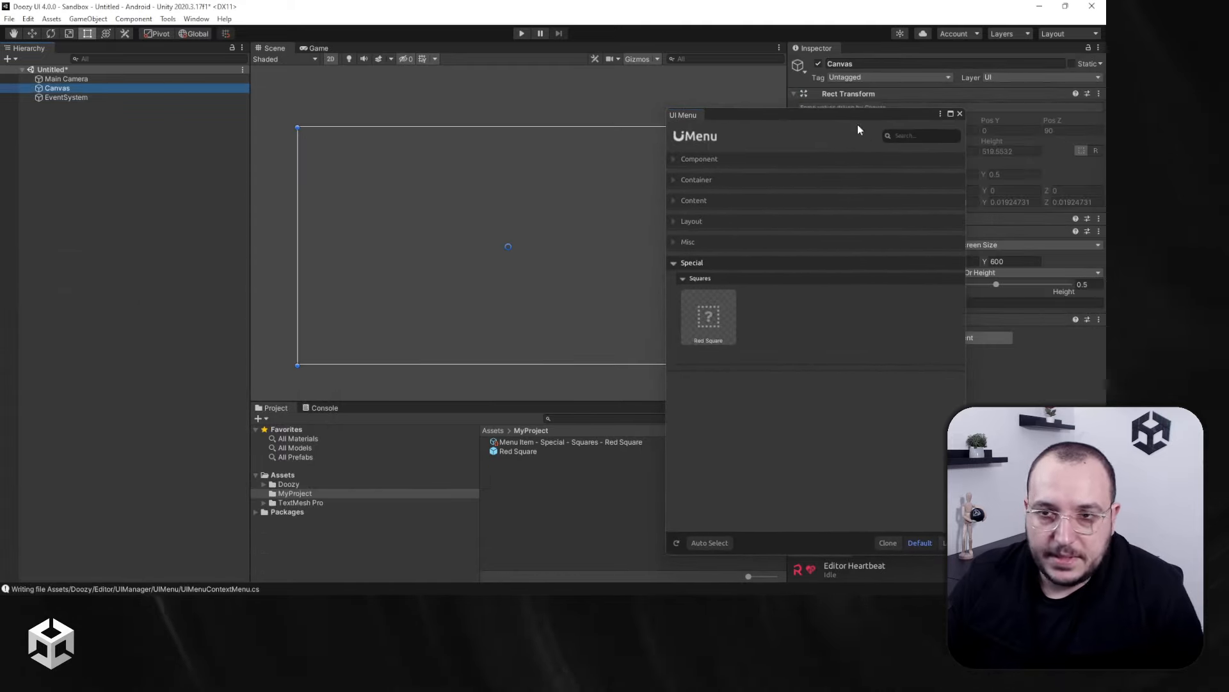
click(914, 137)
text(ver)
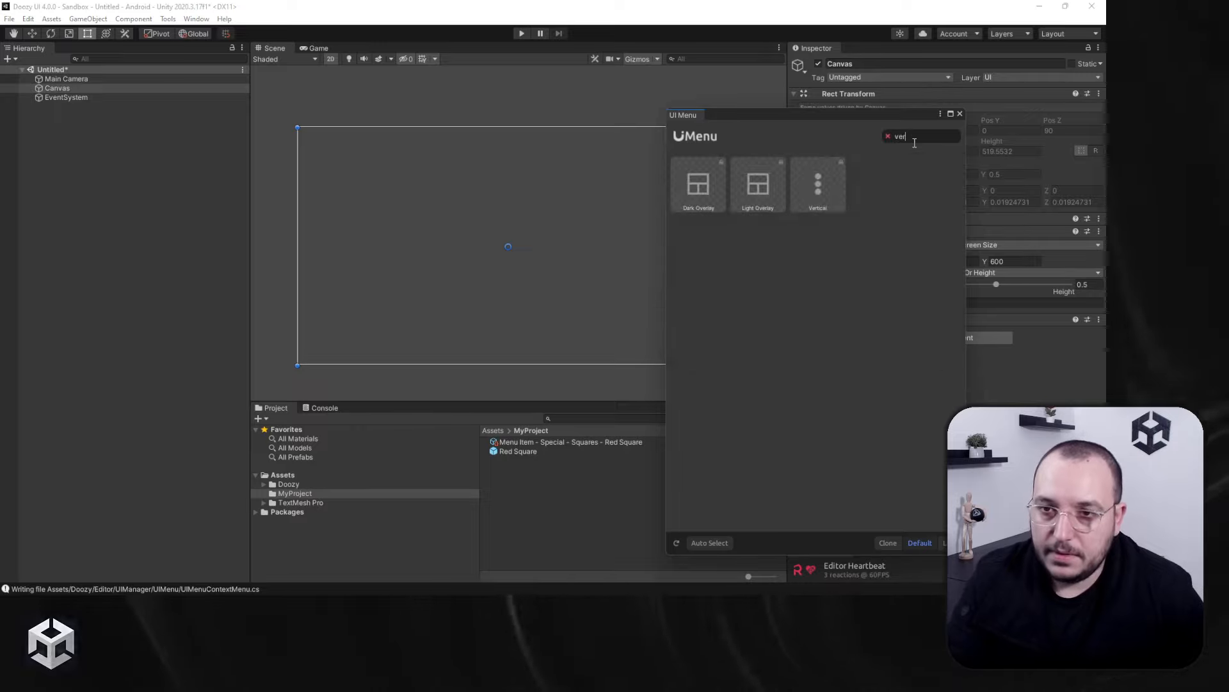
click(839, 185)
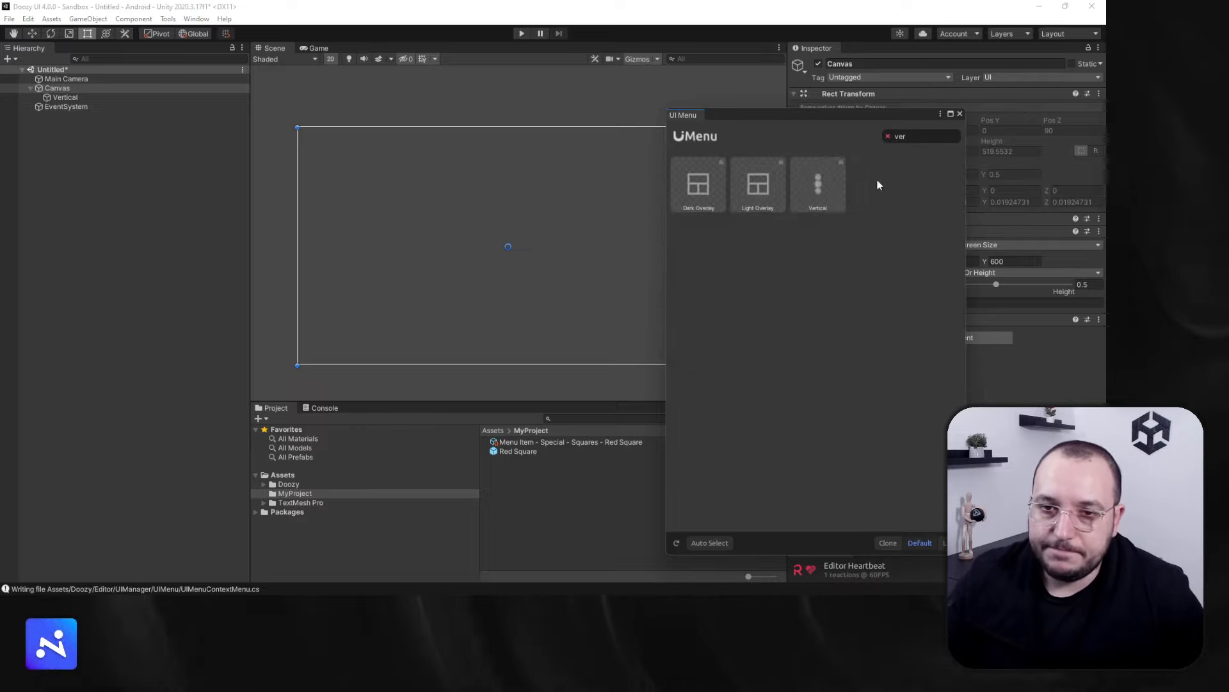
Search the UI Menu for "red" and add five Red Squares to the Vertical layout
click(916, 136)
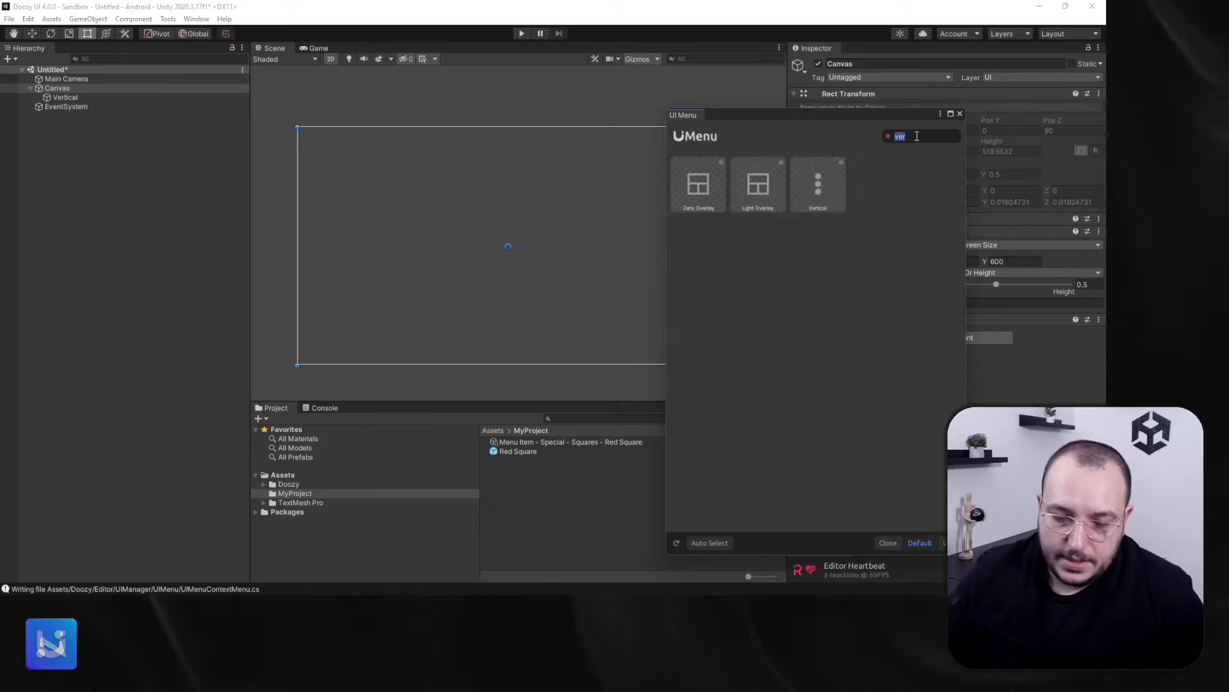
key(BackSpace)
text(red)
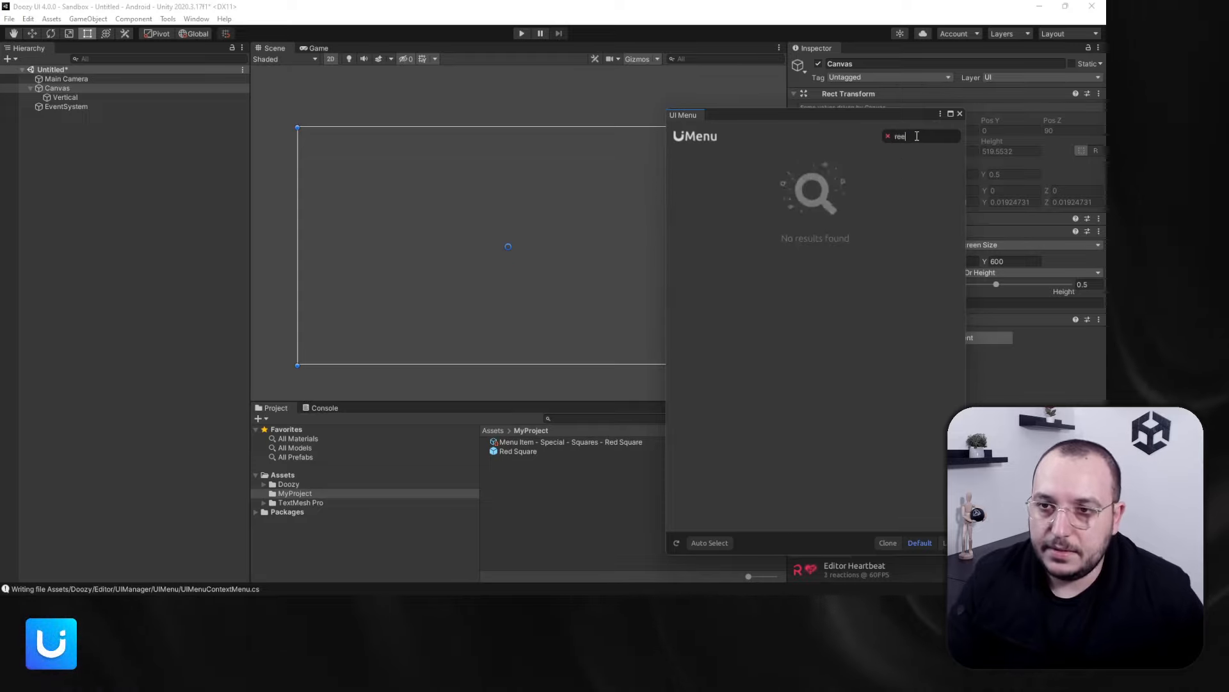
click(65, 97)
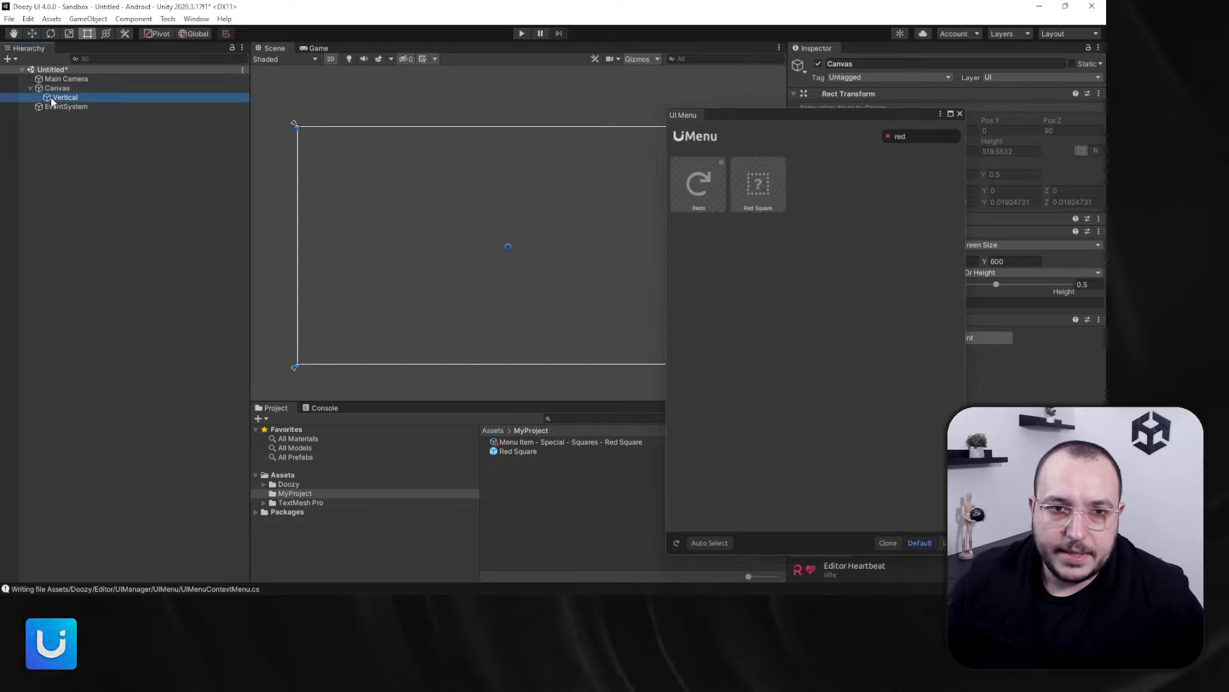
drag(740, 114, 514, 134)
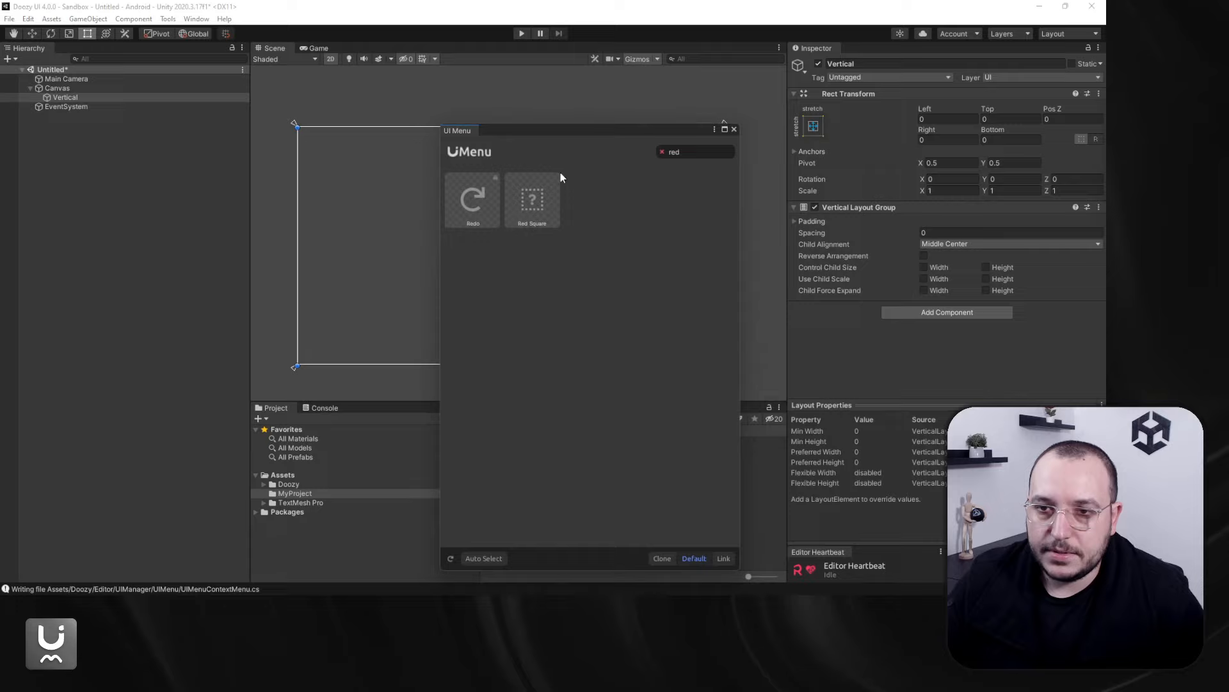
click(534, 203)
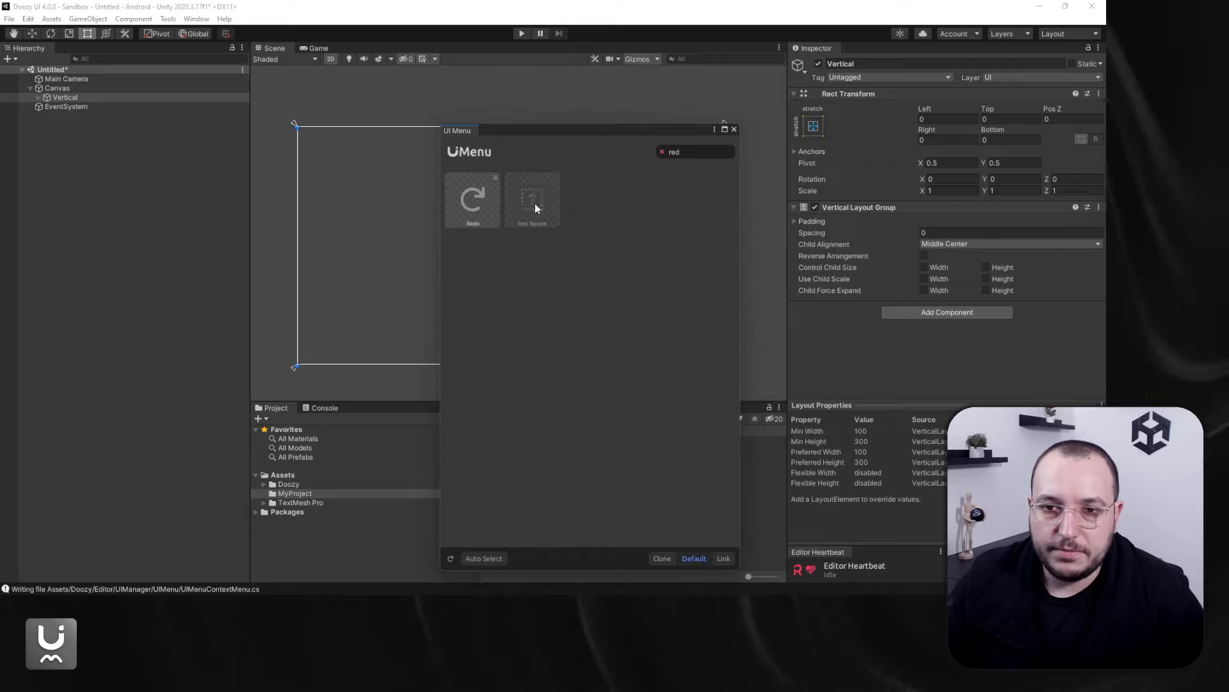
Close the UI Menu and set the Vertical layout group's spacing to 16
click(735, 128)
click(55, 87)
click(54, 97)
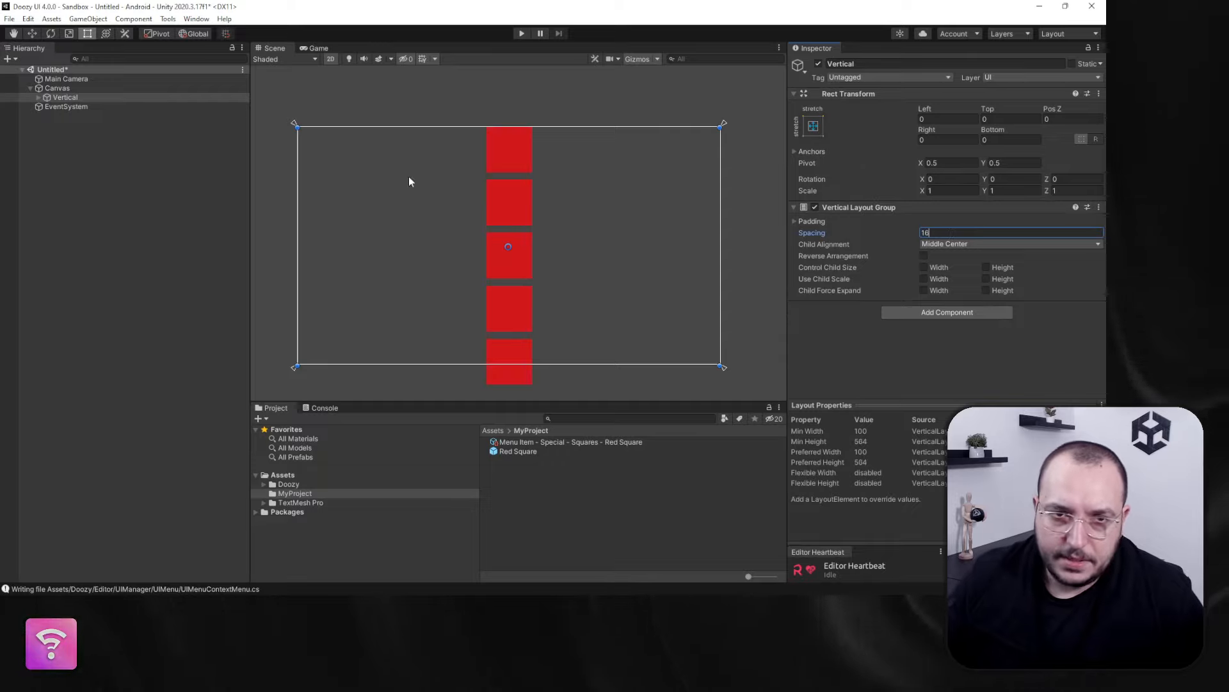
Delete the fifth Red Square from the Vertical layout and inspect the remaining cloned squares
click(39, 97)
click(115, 144)
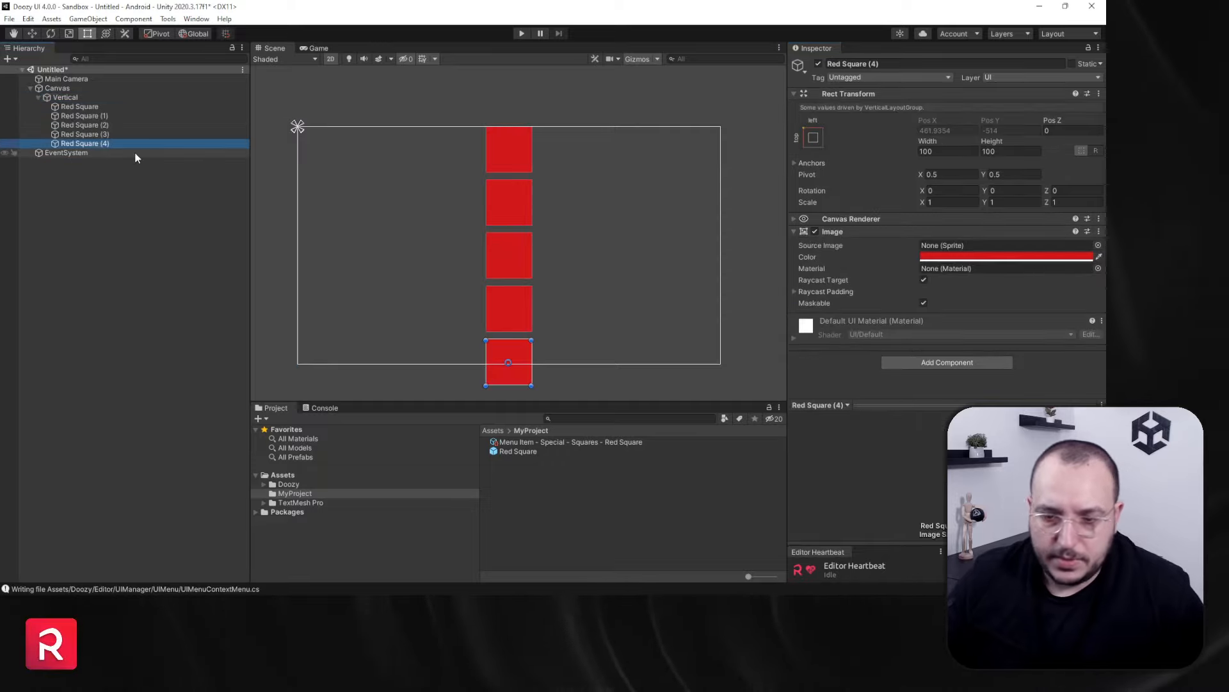
key(Delete)
click(80, 106)
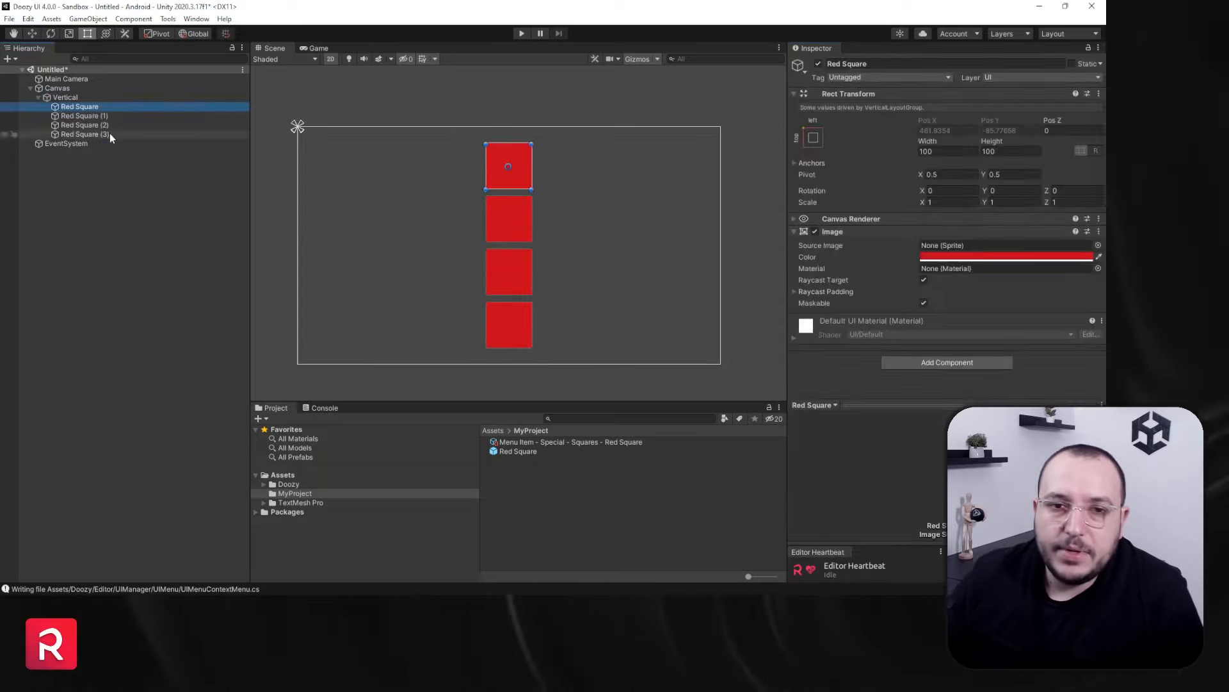
click(90, 134)
click(90, 125)
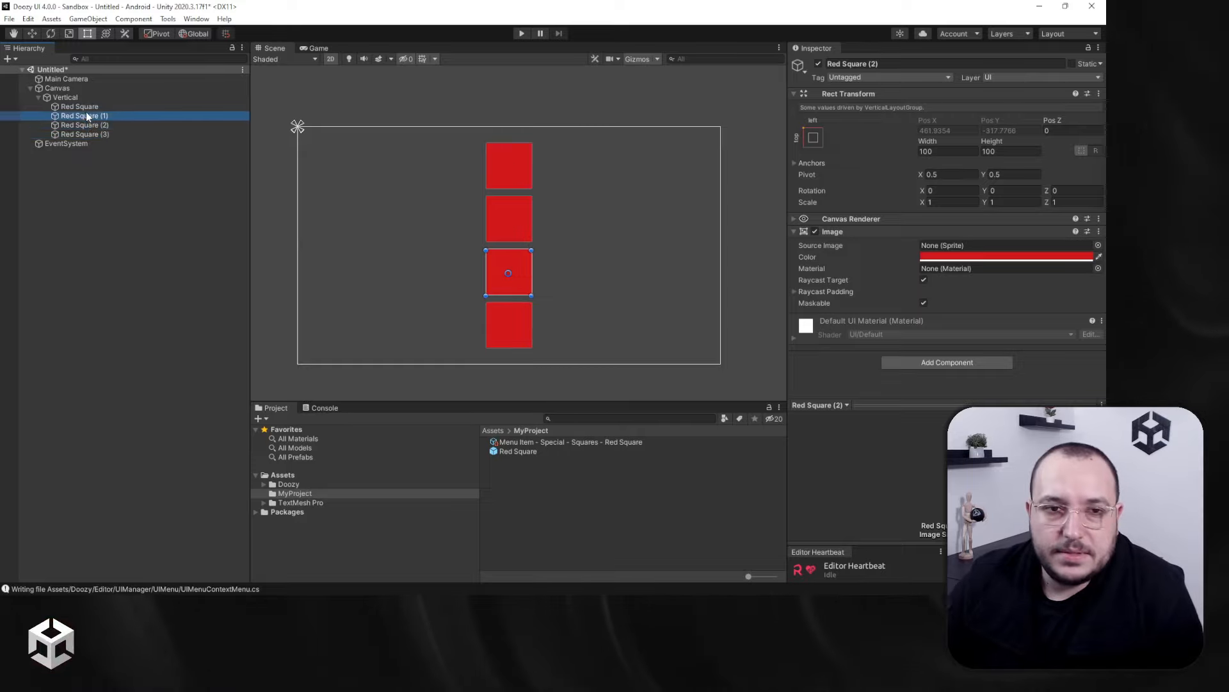
click(72, 106)
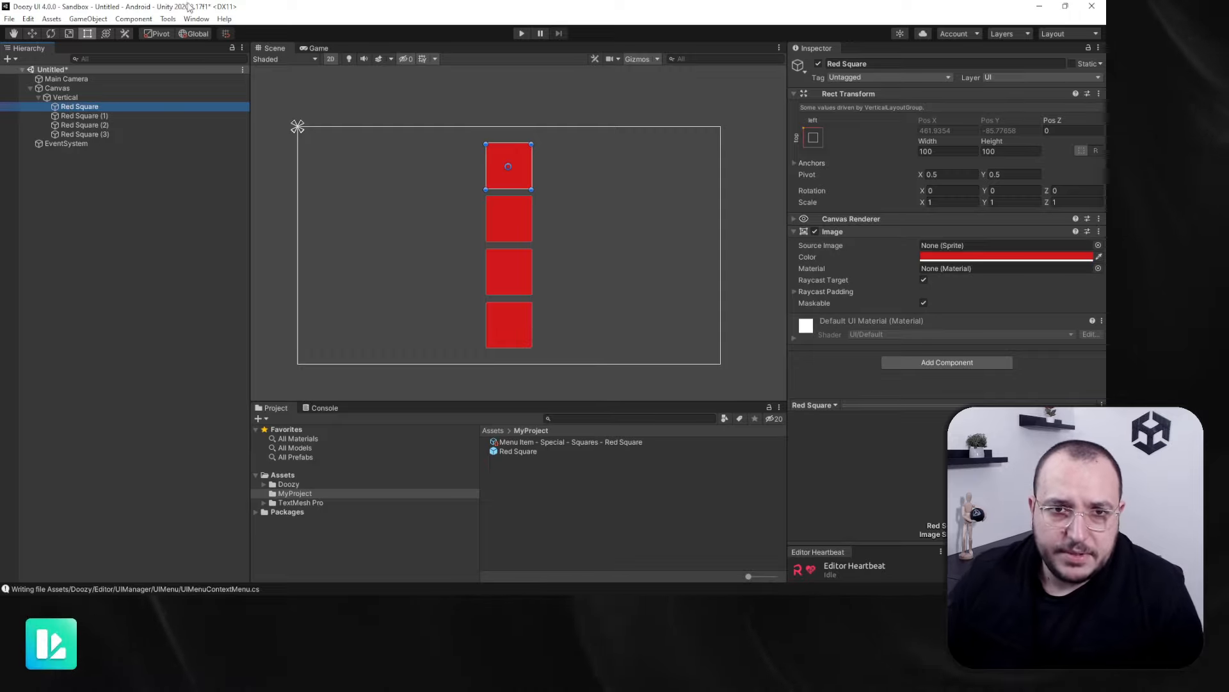
Reopen the UI Menu in Link mode and delete the four cloned Red Squares from the Vertical layout
mouse_move(192, 32)
click(260, 33)
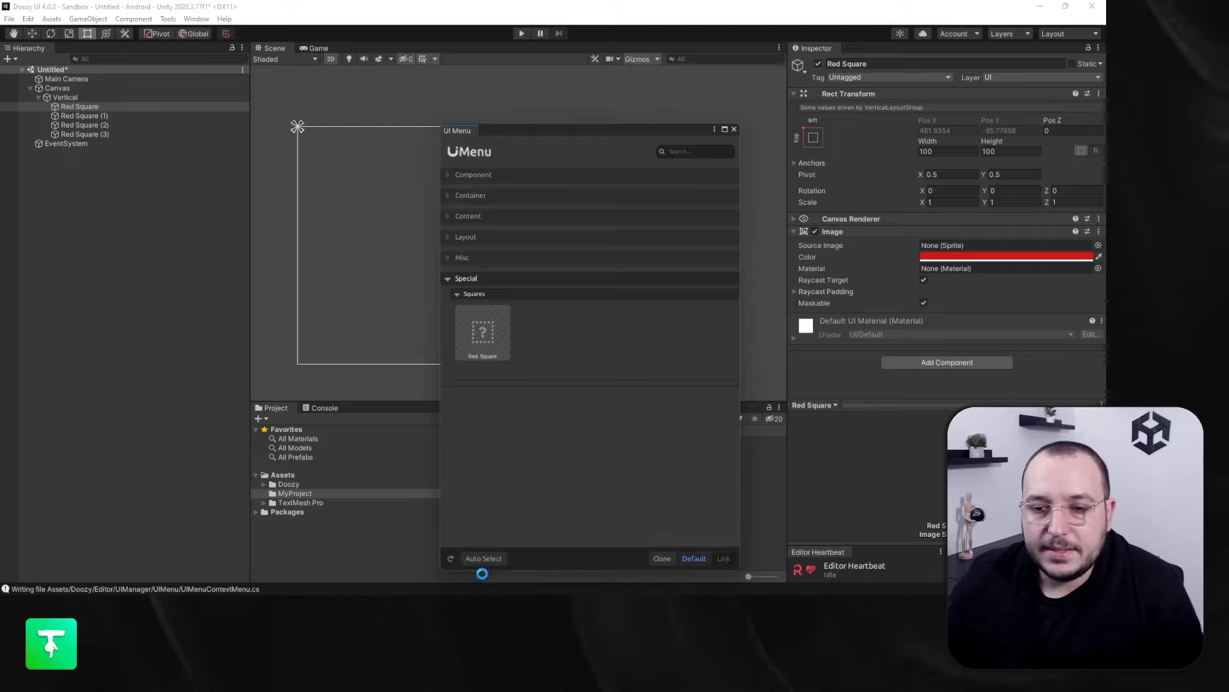
shift+click(97, 135)
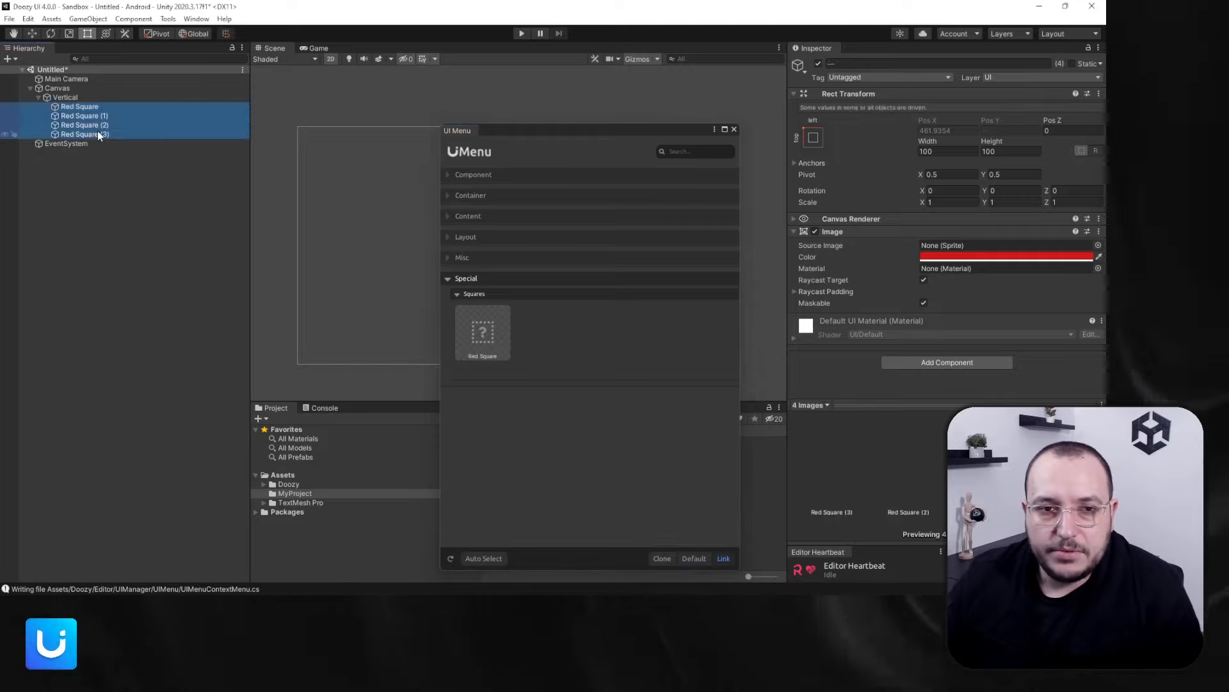
key(Delete)
Add four linked Red Square prefab instances to the Vertical layout
click(69, 99)
click(487, 339)
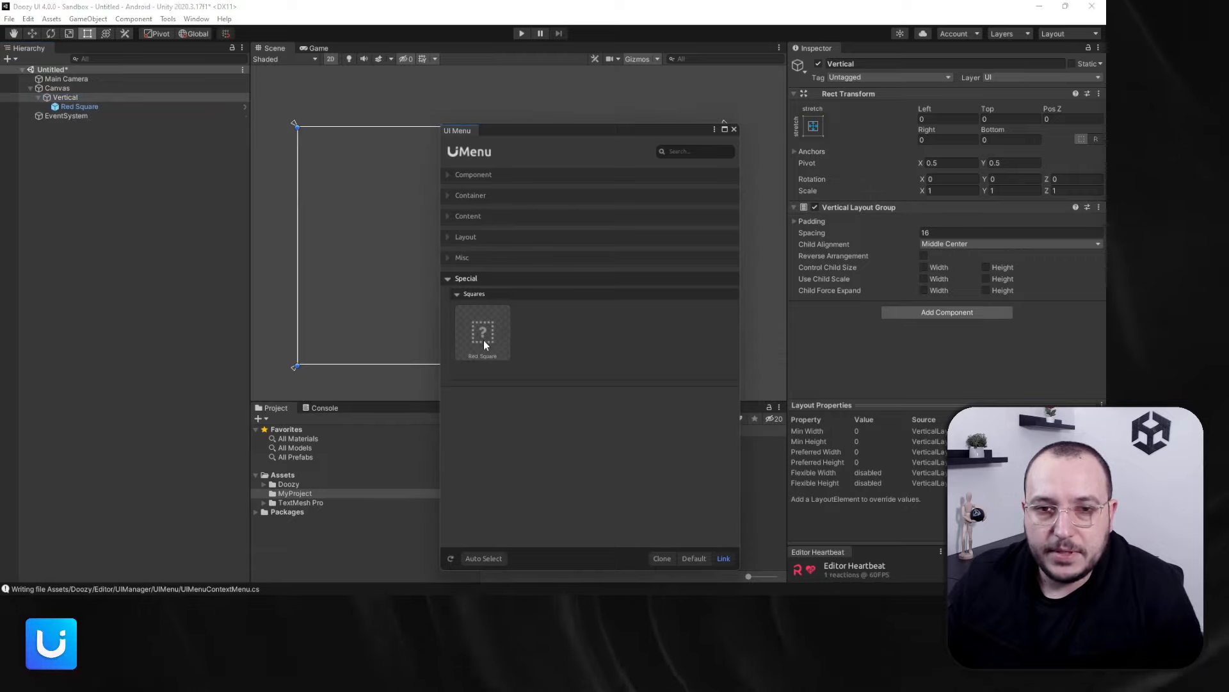
click(487, 339)
click(487, 339)
click(487, 339)
drag(533, 133, 813, 93)
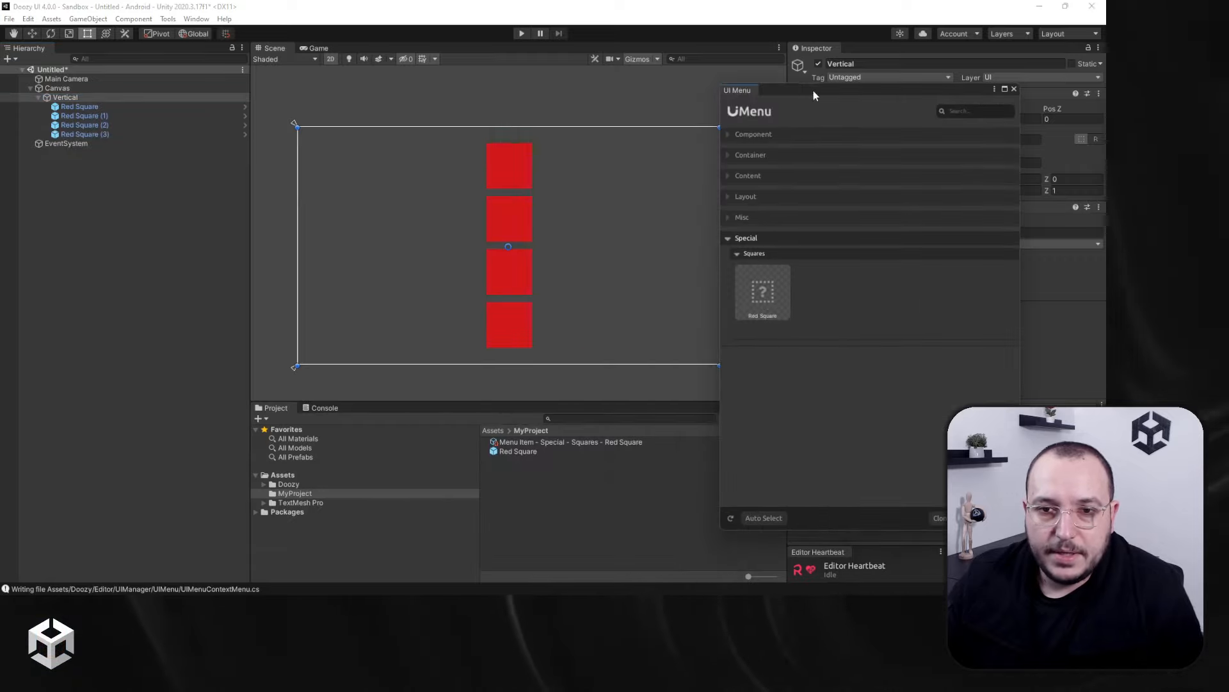
Delete all four linked Red Squares from the Vertical layout
click(90, 106)
shift+click(96, 116)
shift+click(96, 134)
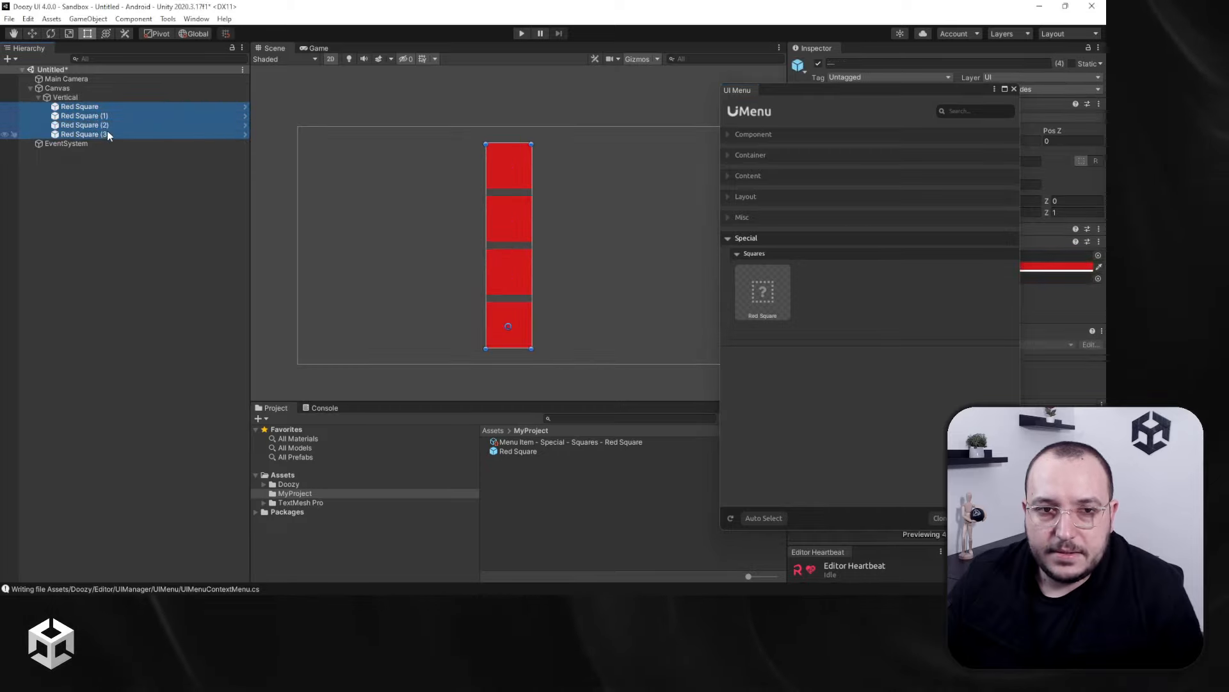
key(Delete)
Add two Red Squares in Clone mode and two in Link mode to the Vertical layout
click(943, 518)
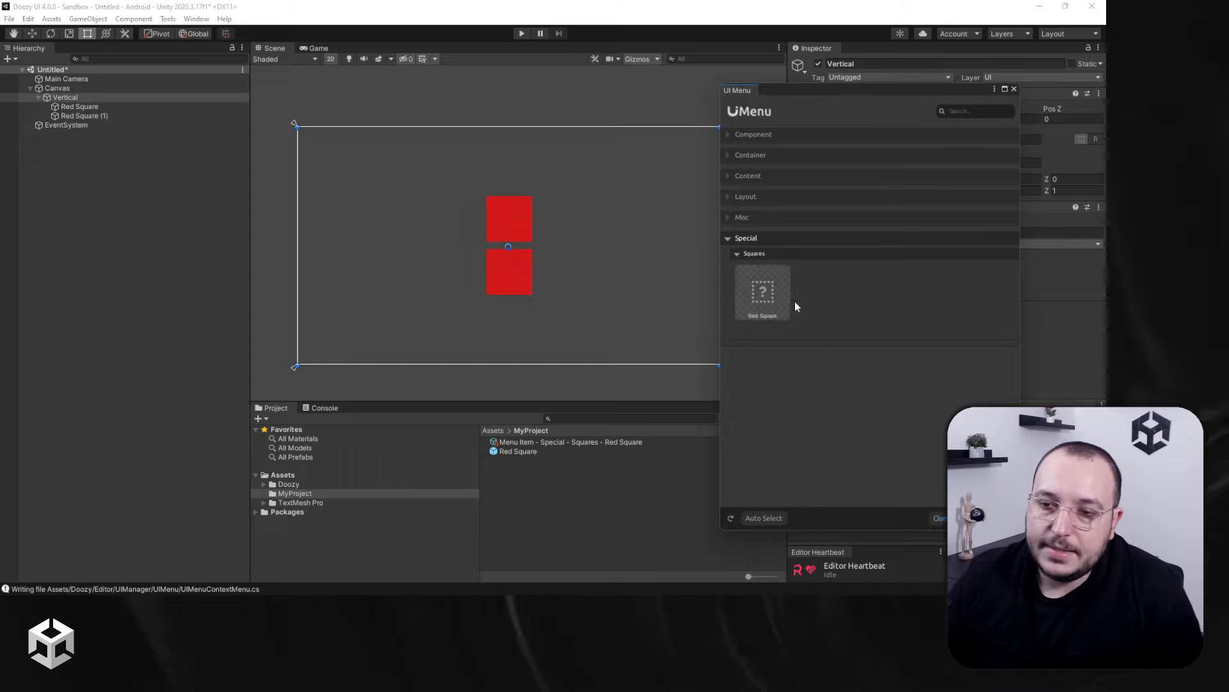
click(785, 304)
click(787, 305)
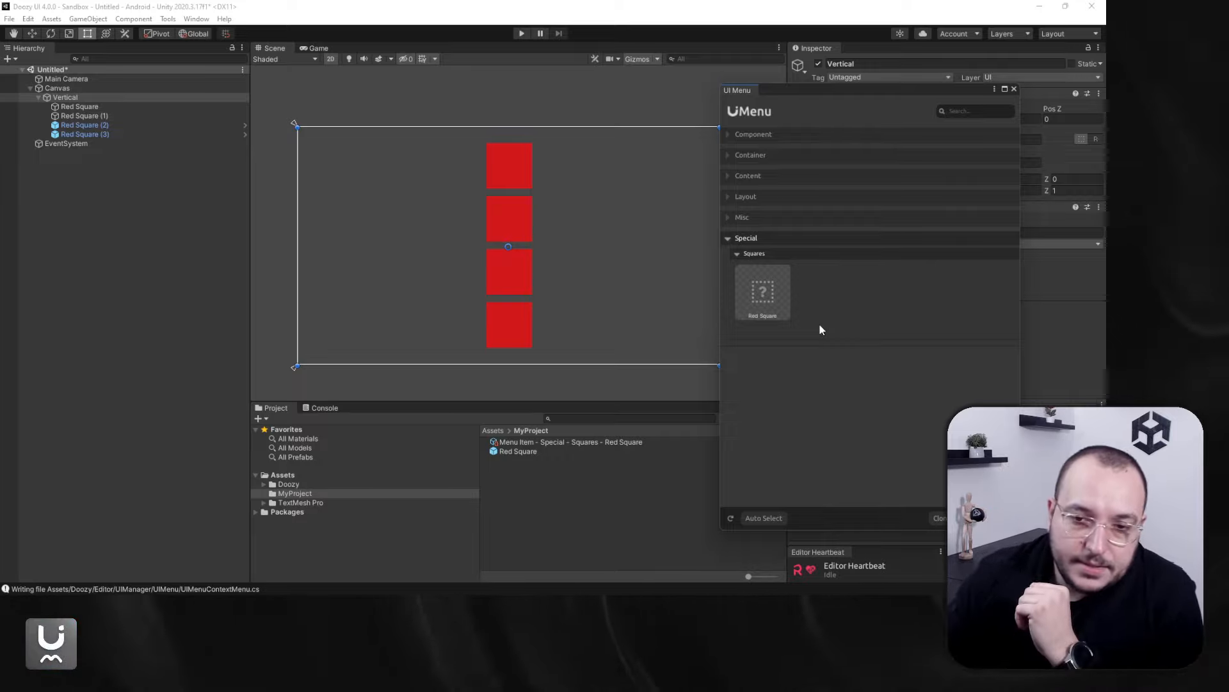
Change the Red Square prefab's Image color to green and compare the cloned and linked instances in the Vertical layout
double_click(507, 452)
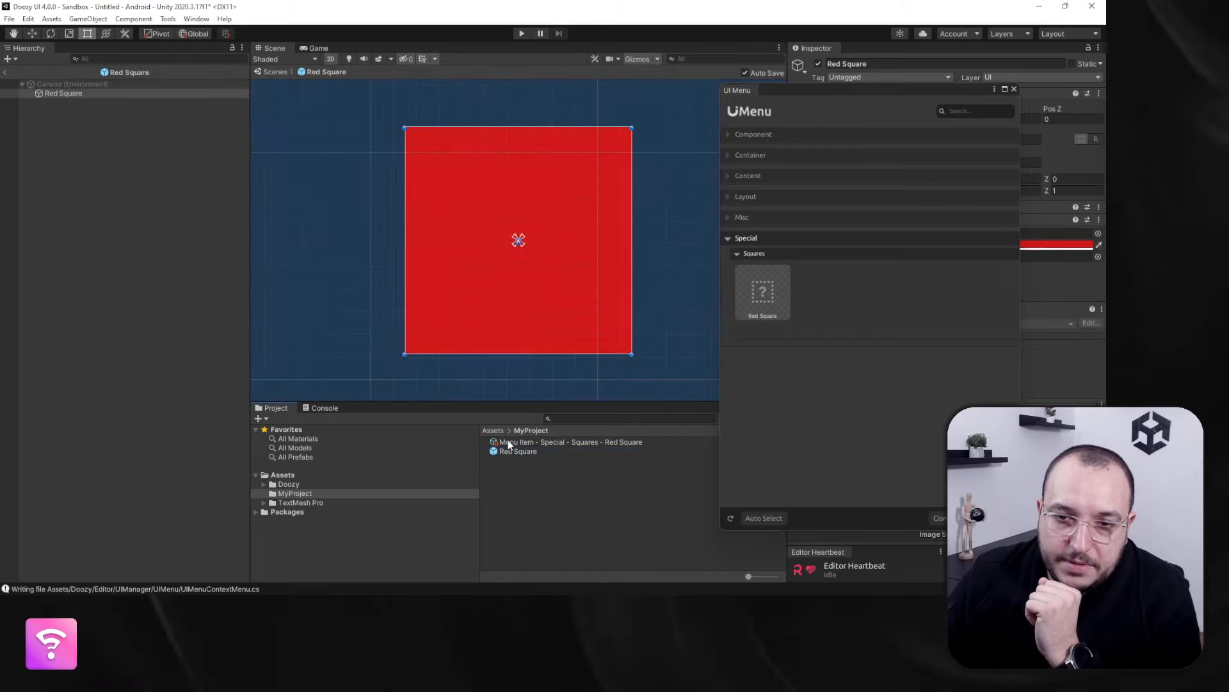
drag(889, 94, 827, 384)
click(960, 245)
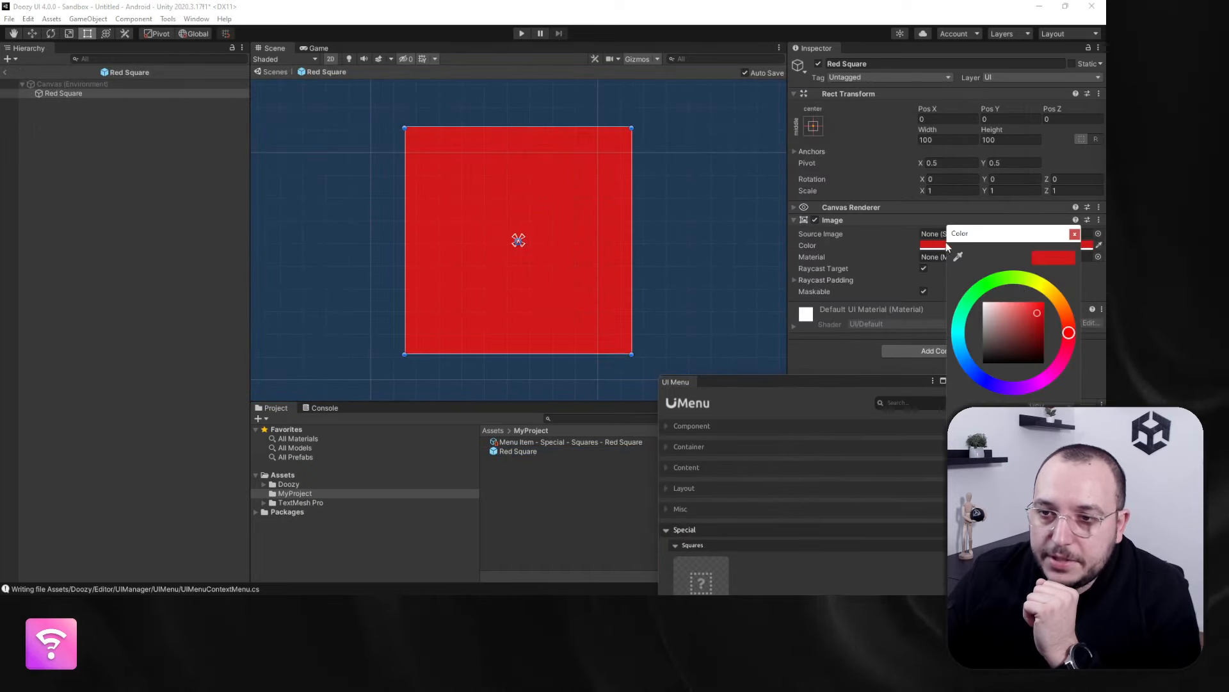
click(986, 286)
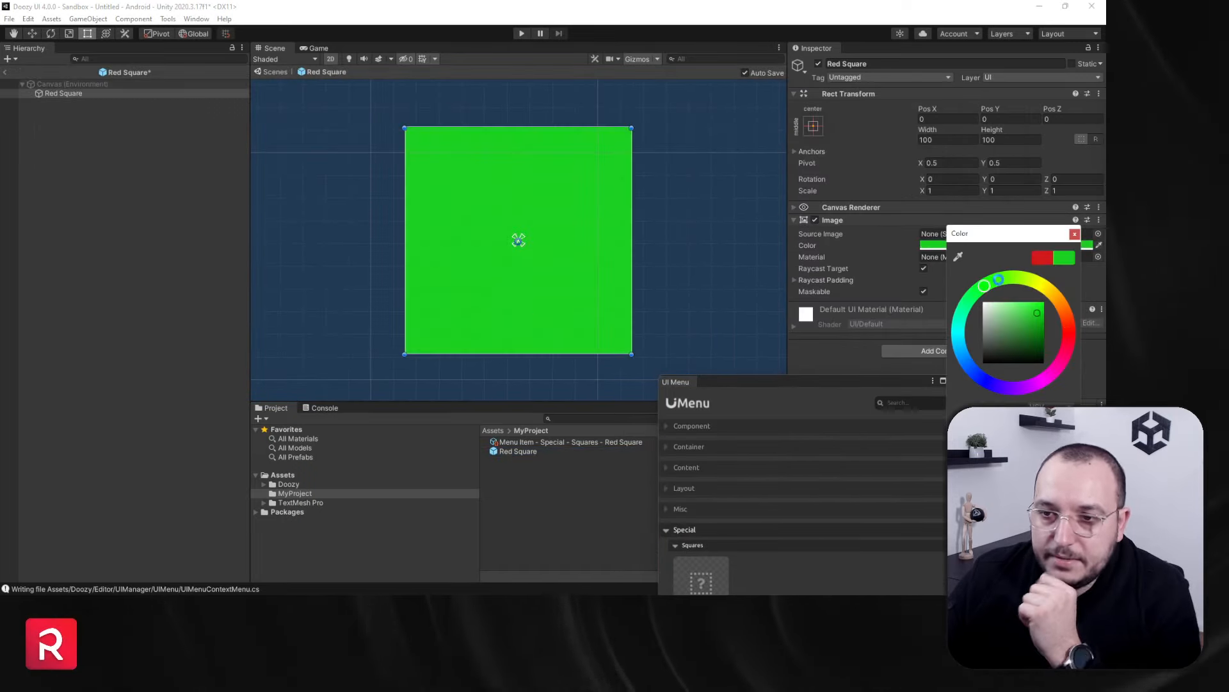
click(1075, 235)
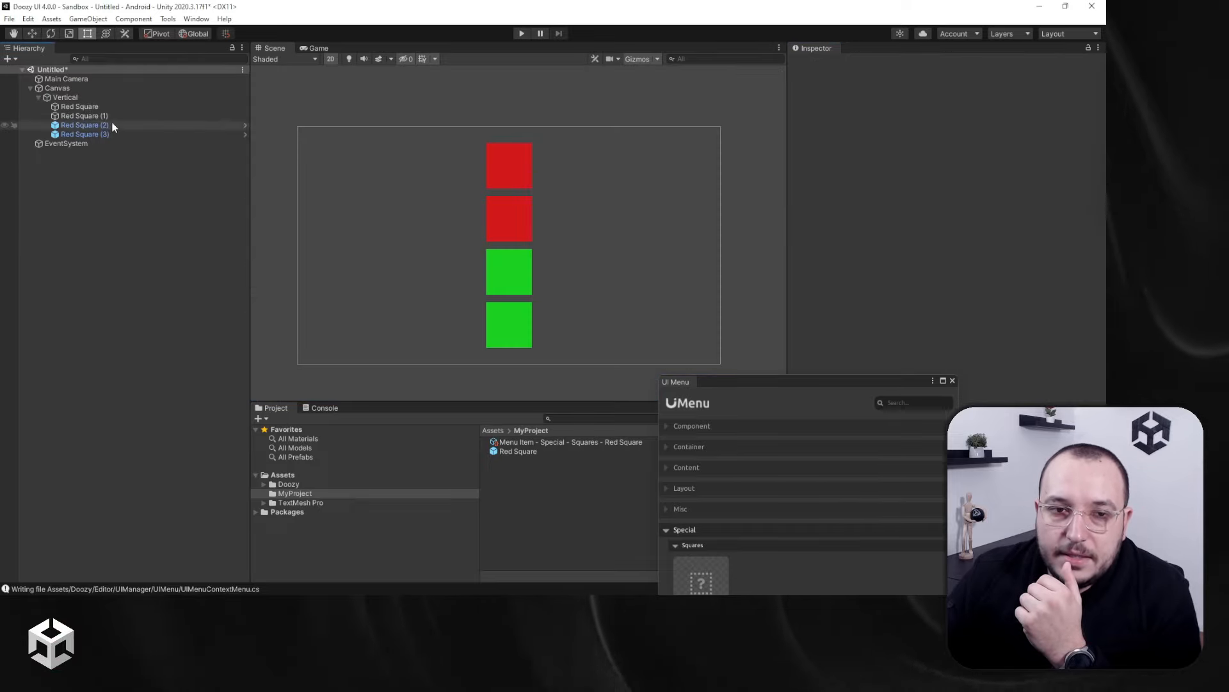
click(84, 107)
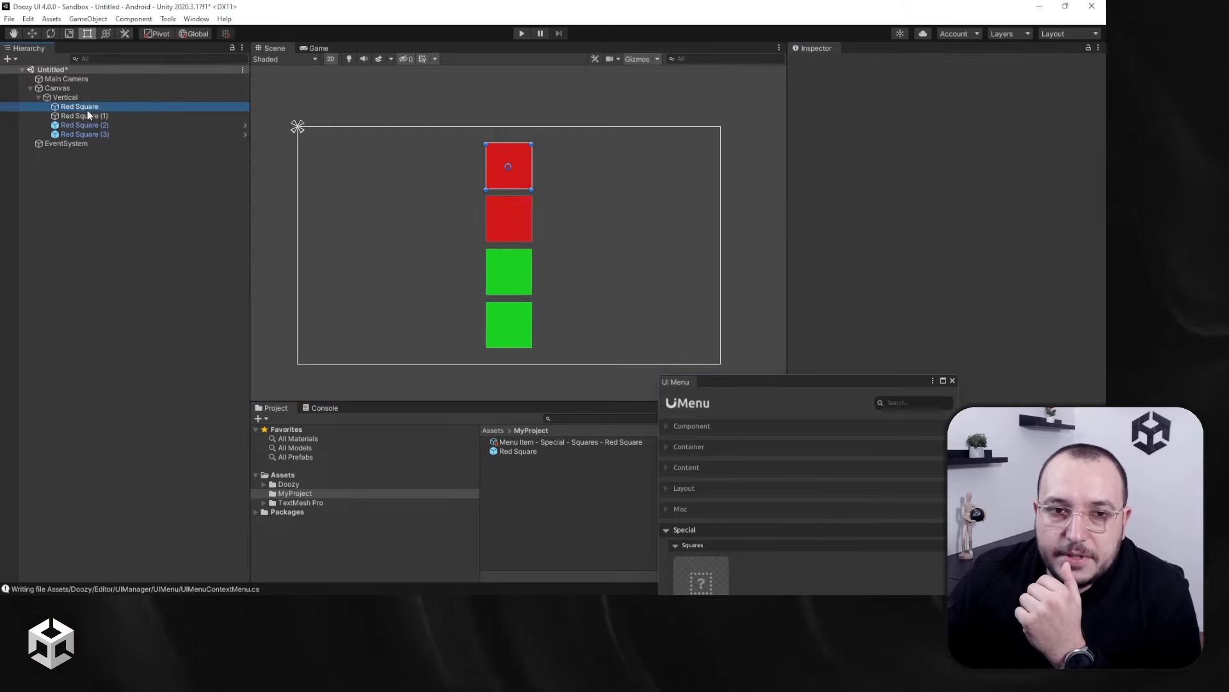
click(87, 115)
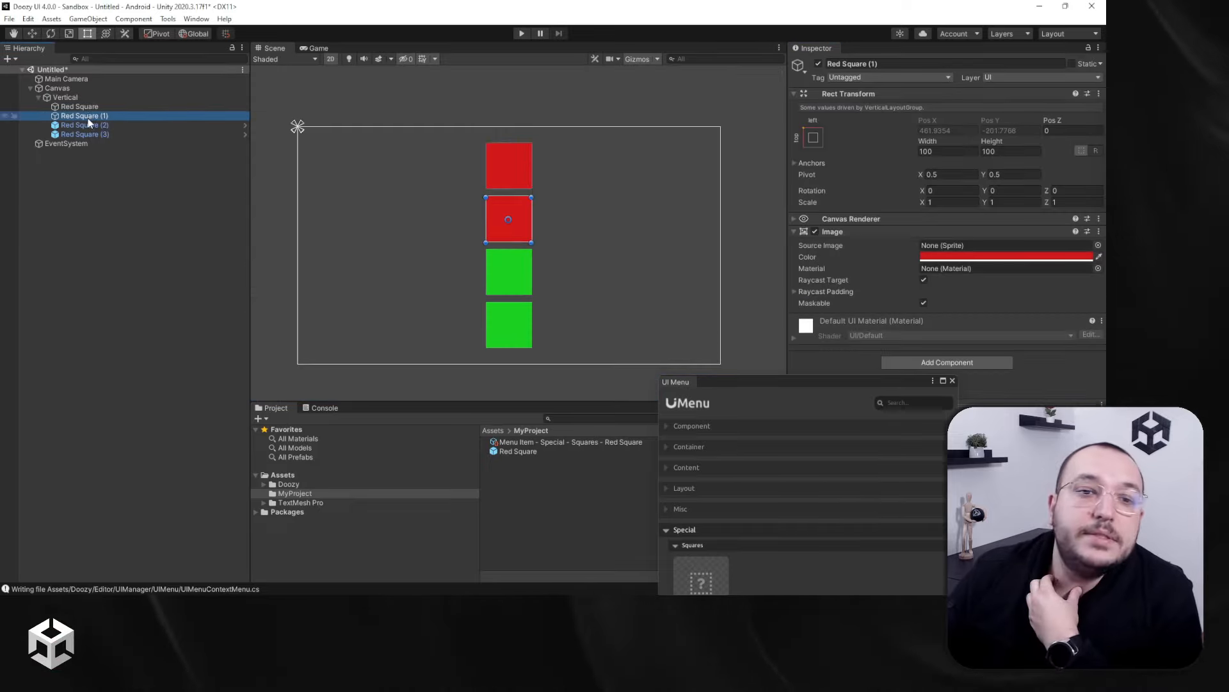
click(91, 124)
click(96, 134)
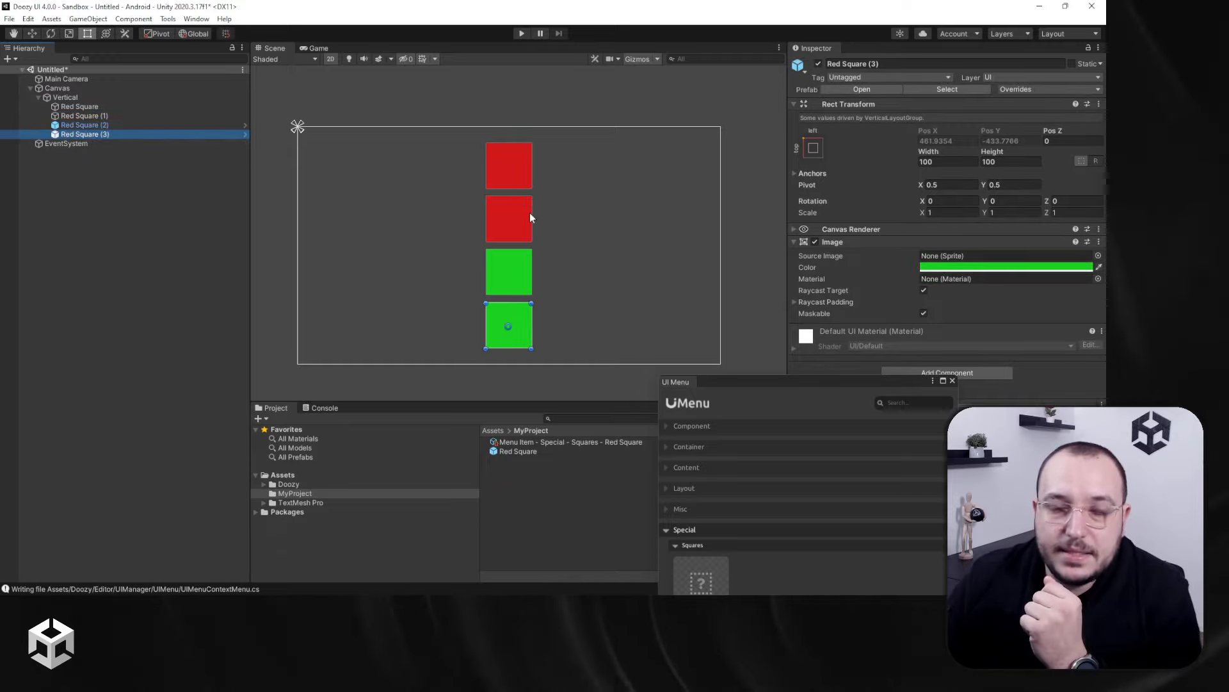
Switch the UI Menu to Clone mode and delete all four Red Squares from the Vertical layout
drag(714, 385, 732, 114)
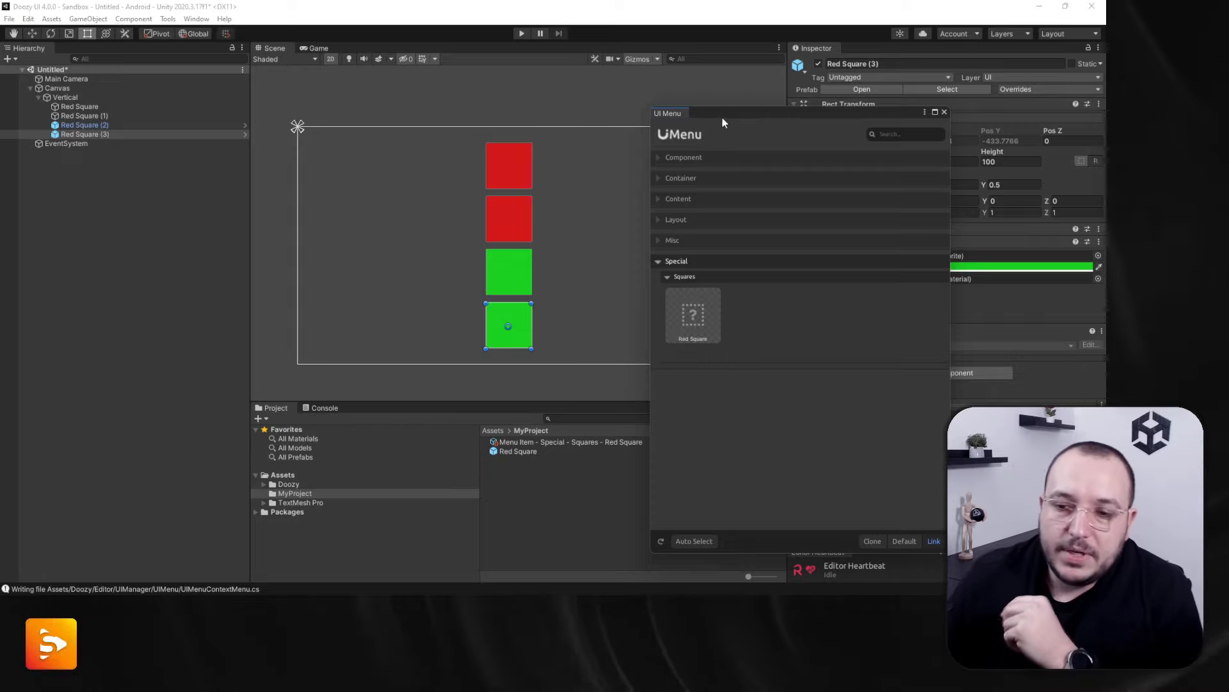
click(879, 541)
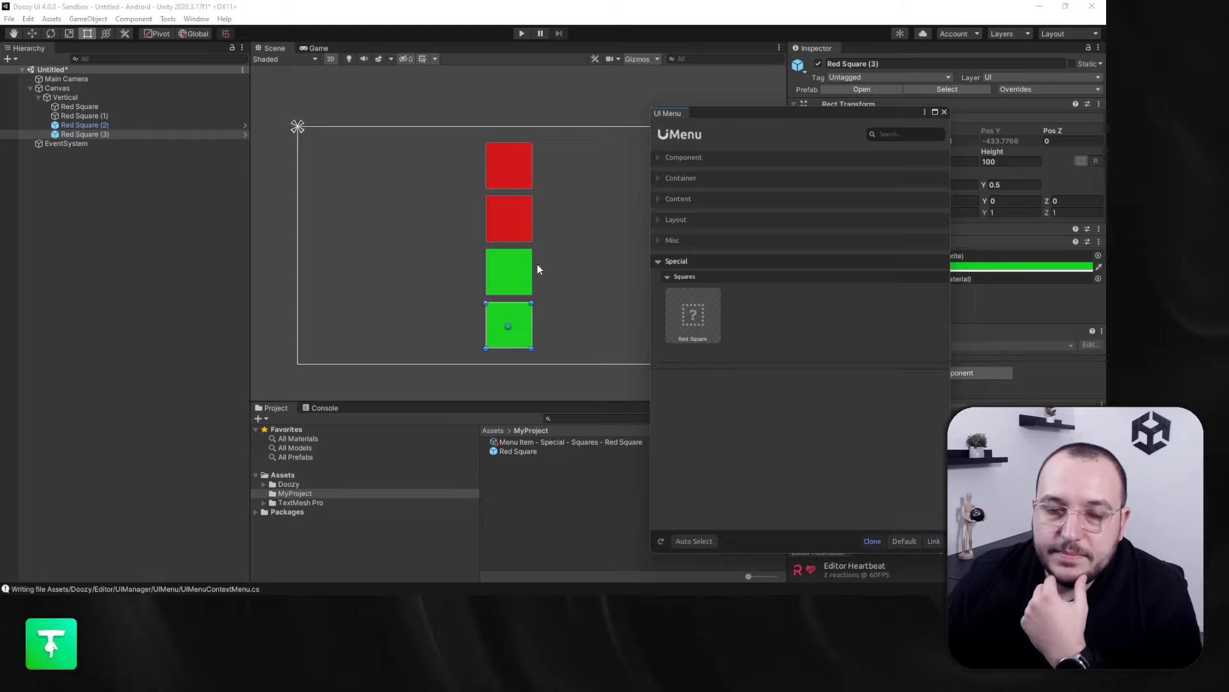
shift+click(109, 106)
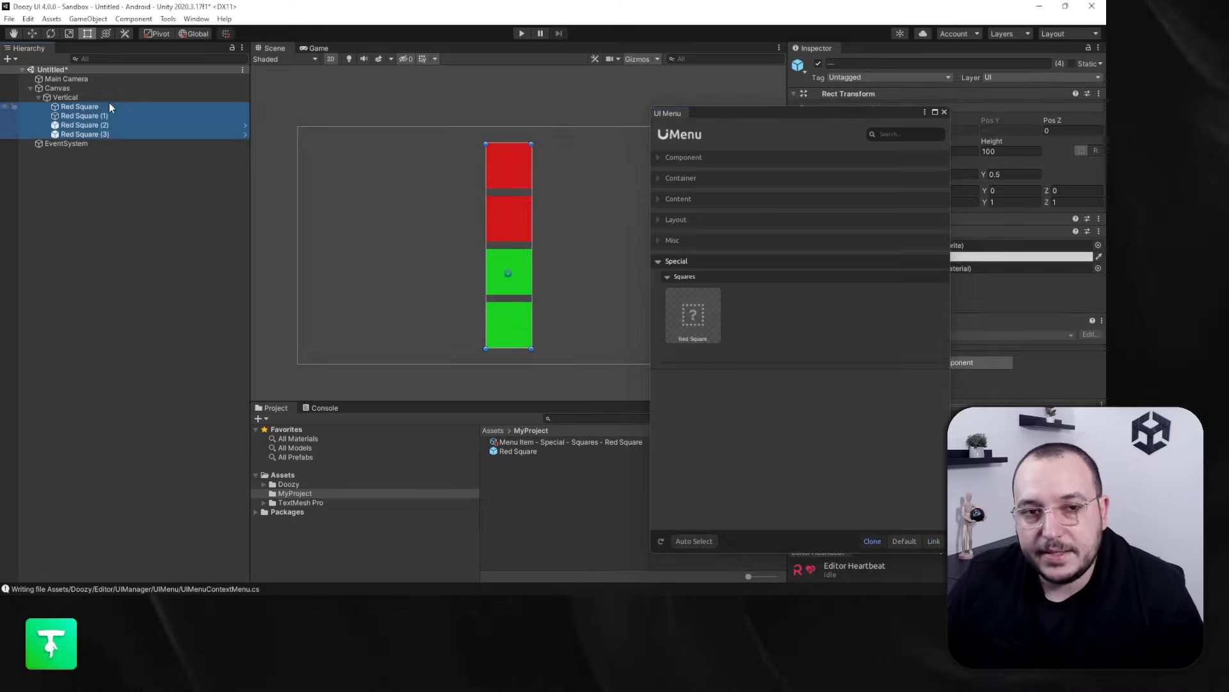
key(Delete)
click(101, 97)
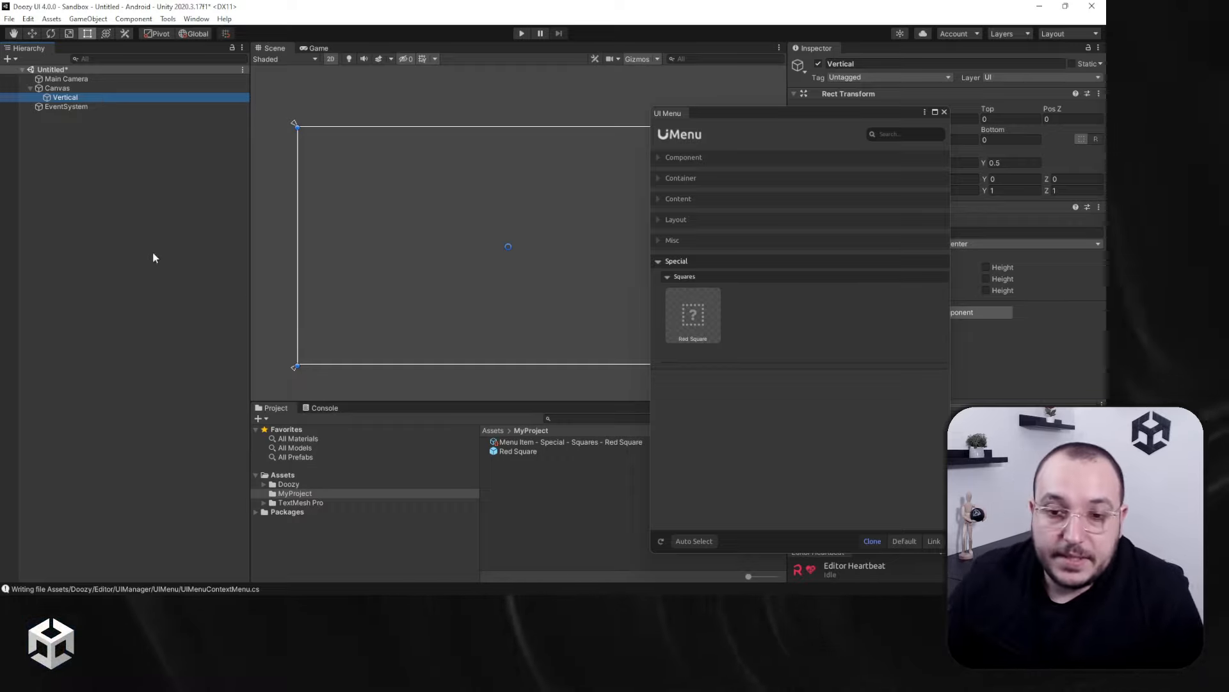
Lock the Red Square menu item's Instantiate Mode to Clone and switch the UI Menu to Default mode
click(551, 442)
drag(812, 114, 256, 102)
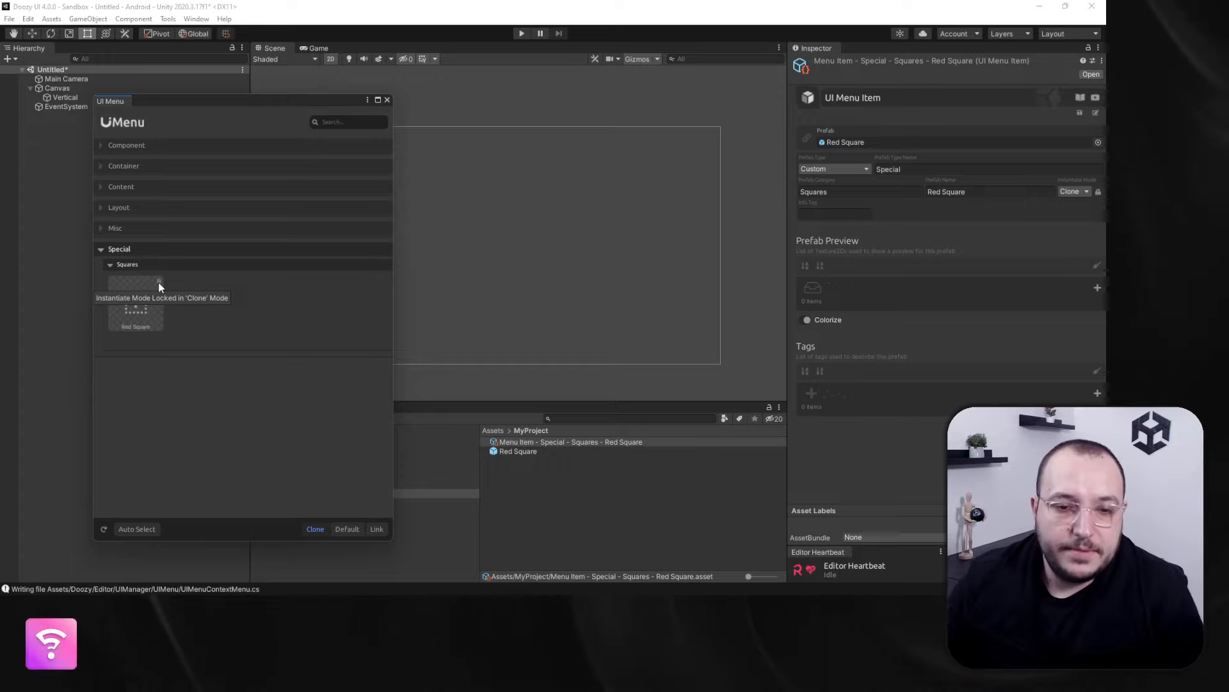
drag(229, 101, 509, 81)
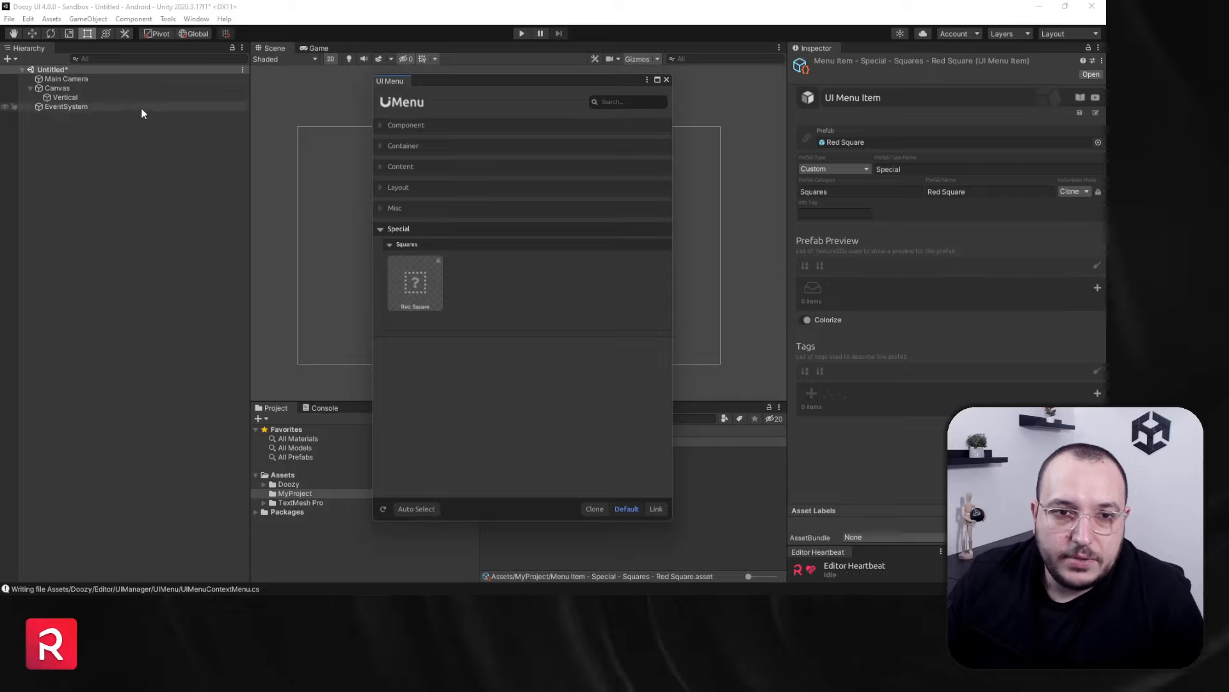
Add six Red Squares to the Vertical layout using the menu item locked in Clone mode
click(111, 99)
drag(516, 81, 873, 60)
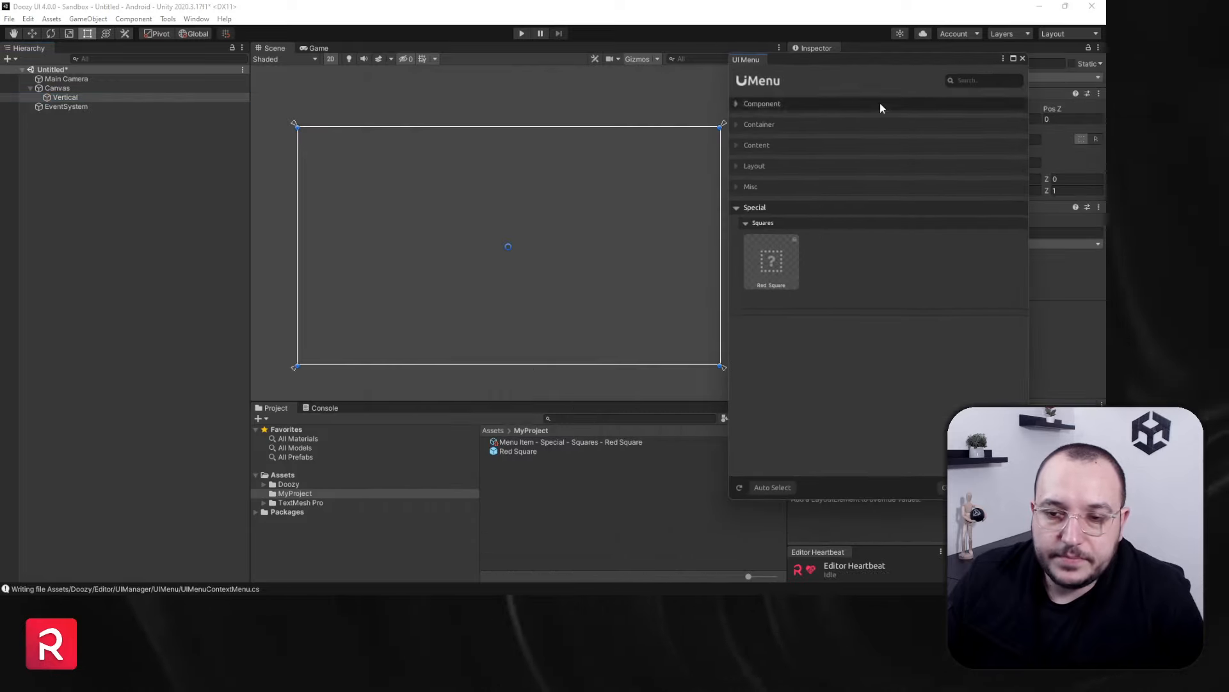
click(773, 263)
click(772, 262)
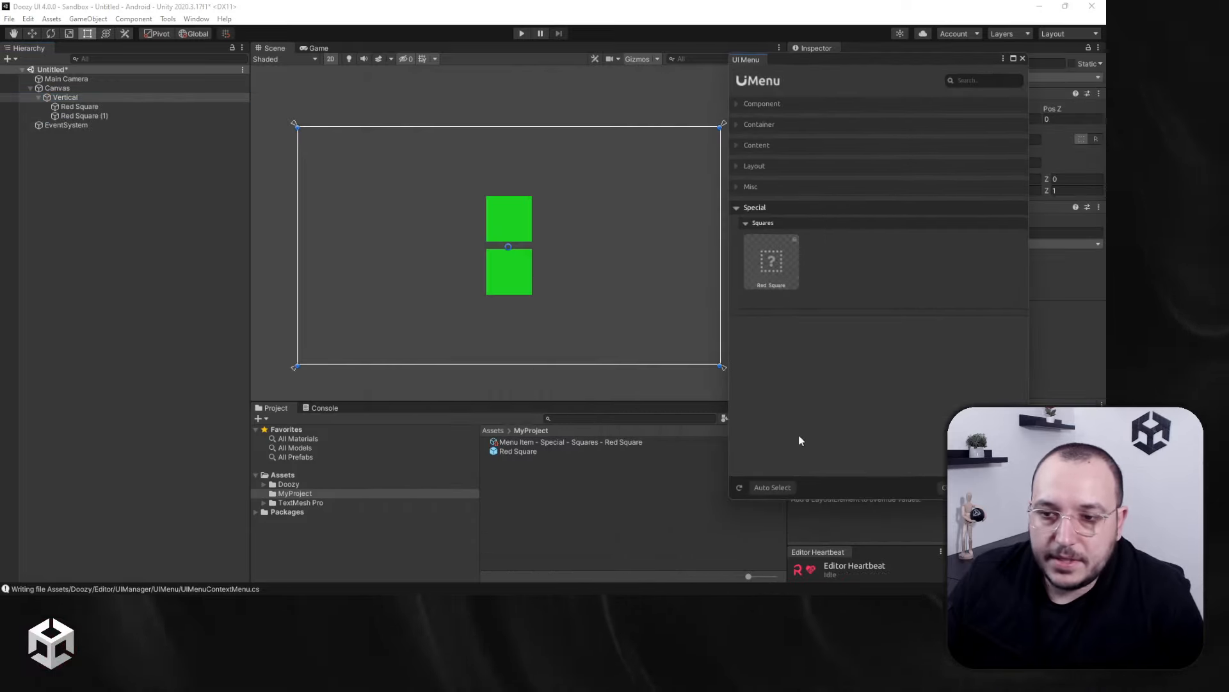
click(759, 264)
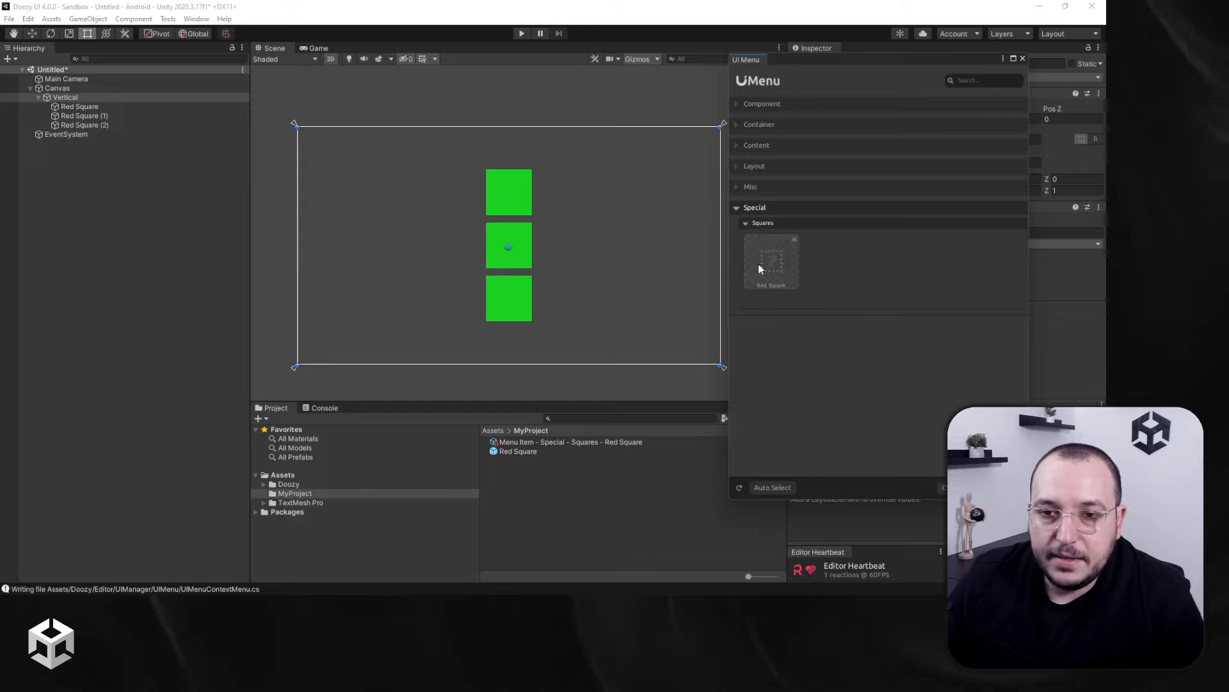
click(760, 265)
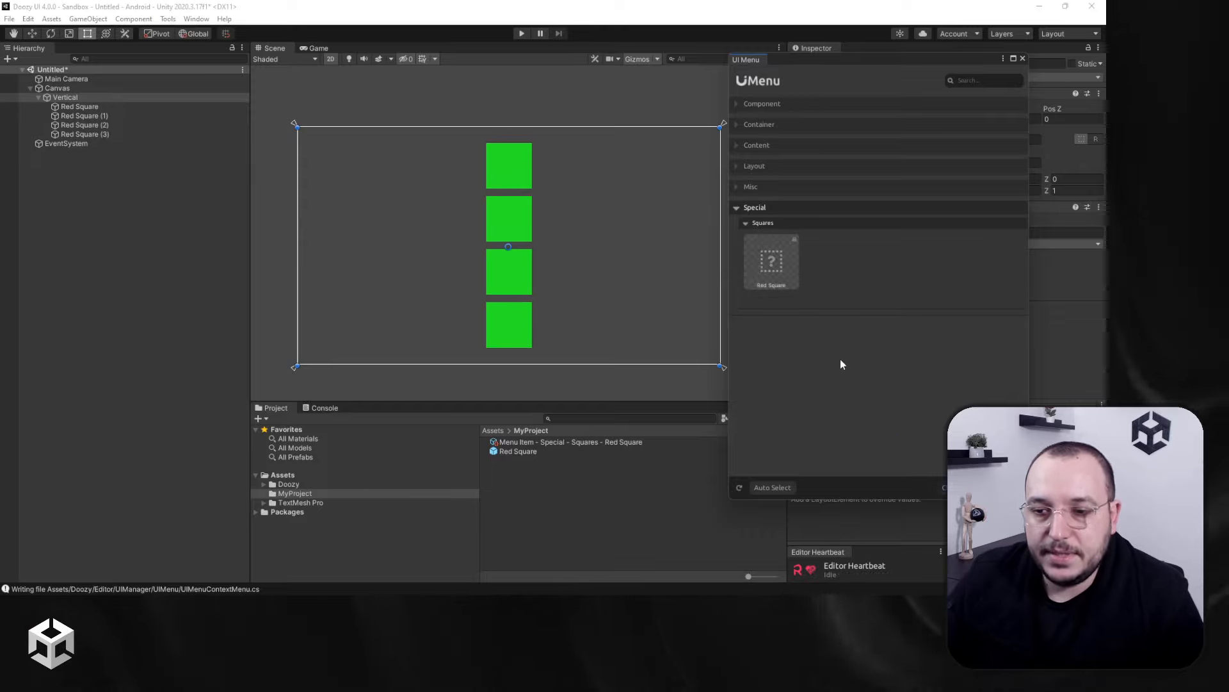
click(770, 262)
click(771, 263)
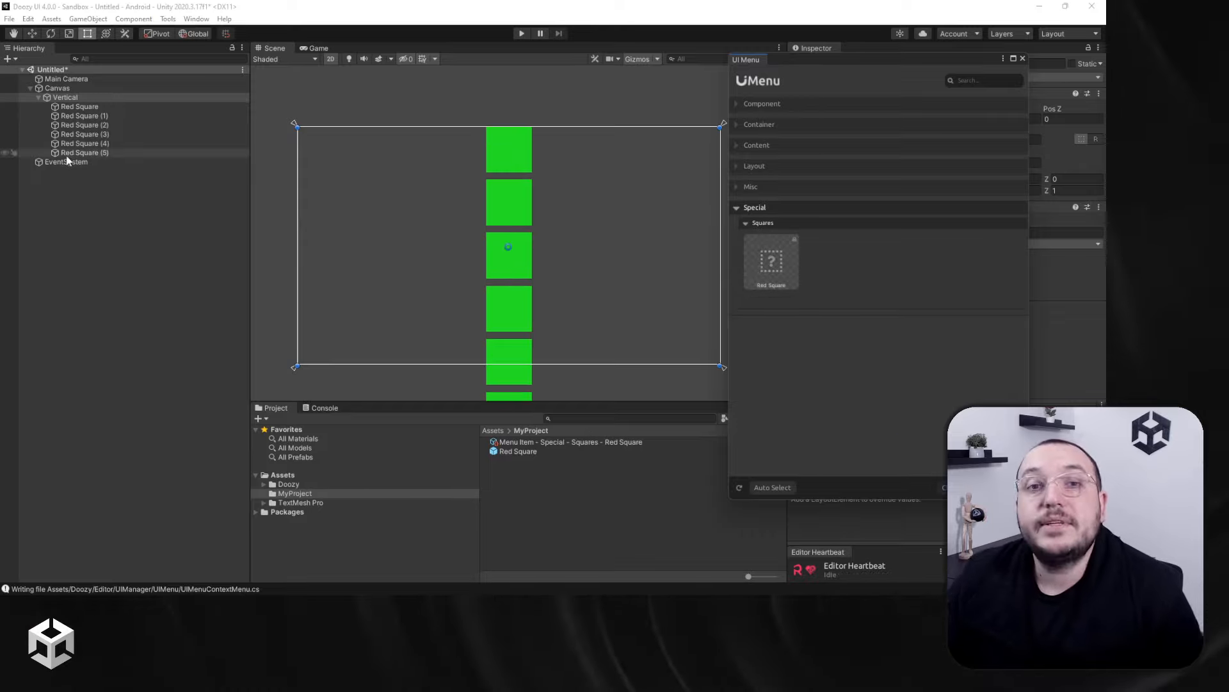
Delete all six cloned Red Squares from the Vertical layout
click(71, 106)
shift+click(100, 154)
key(Delete)
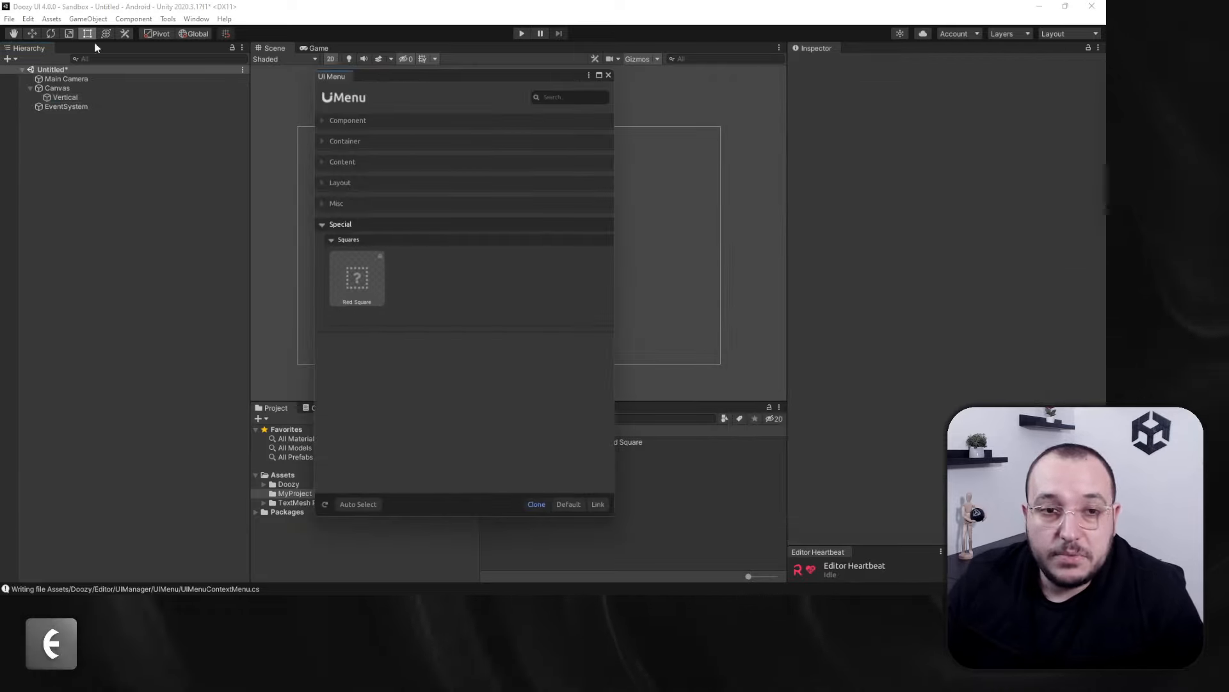
Set the Red Square menu item's Instantiate Mode to Link and save the menu item
drag(500, 81, 307, 102)
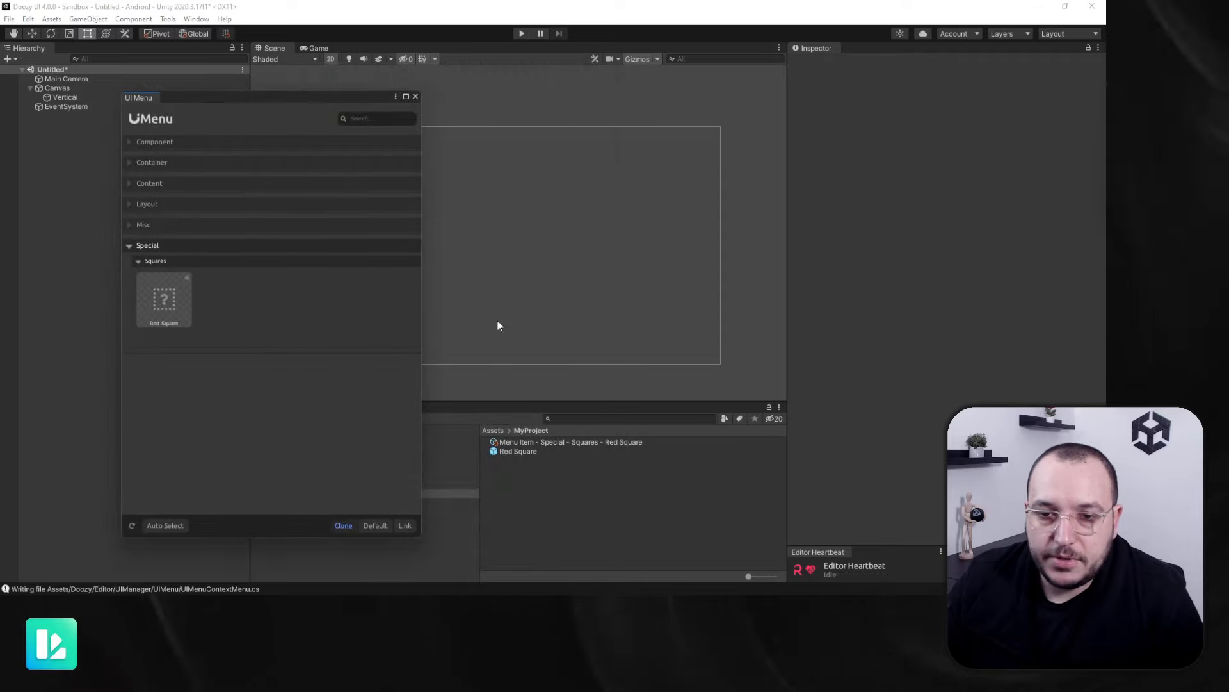
click(605, 443)
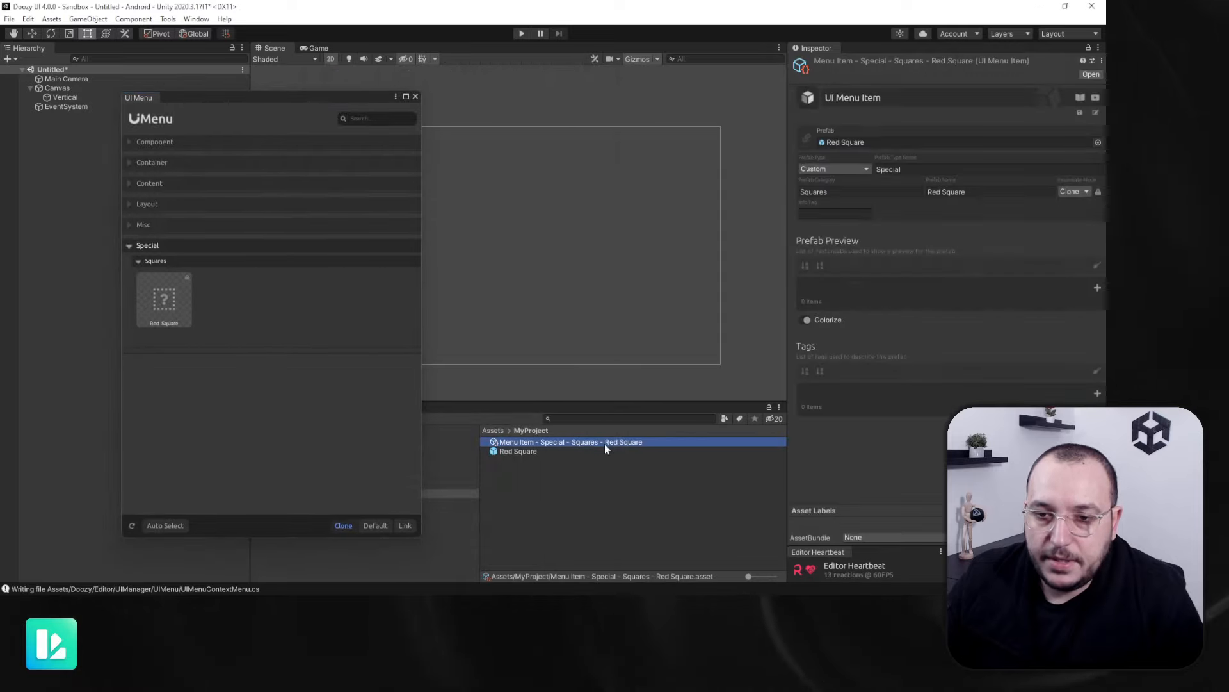
click(1068, 192)
click(1062, 218)
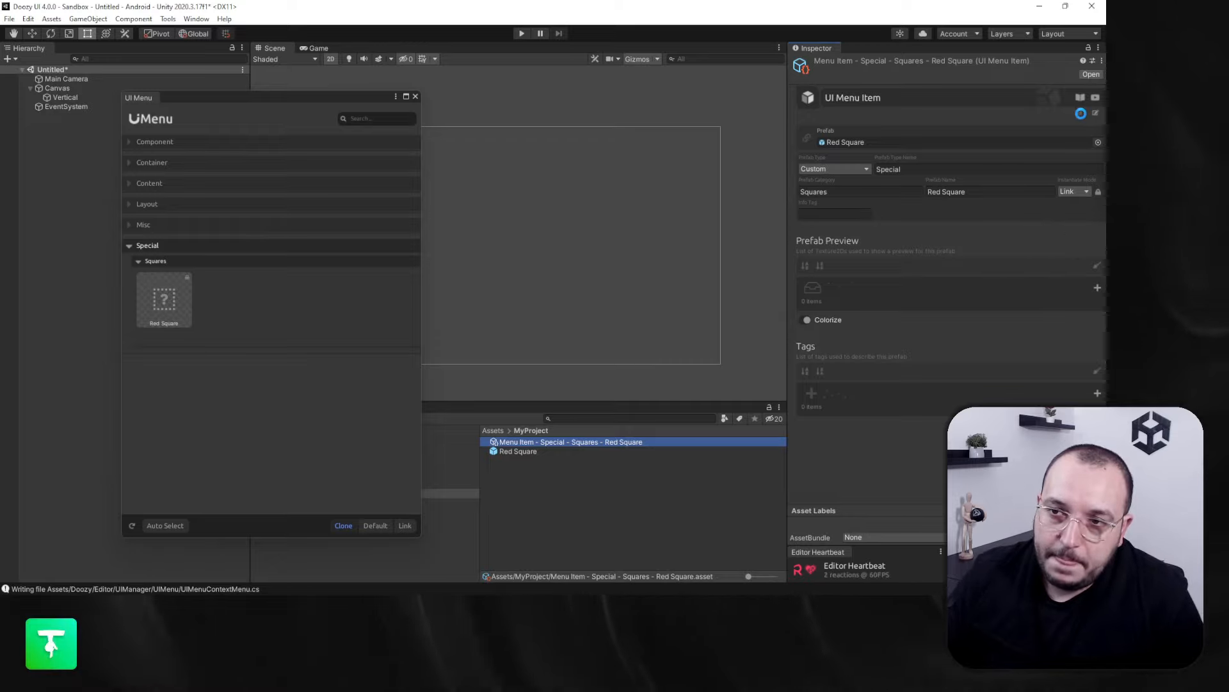
Add four Red Squares to the Vertical layout from the Link-locked menu item while the UI Menu is in Clone mode
drag(267, 104, 701, 75)
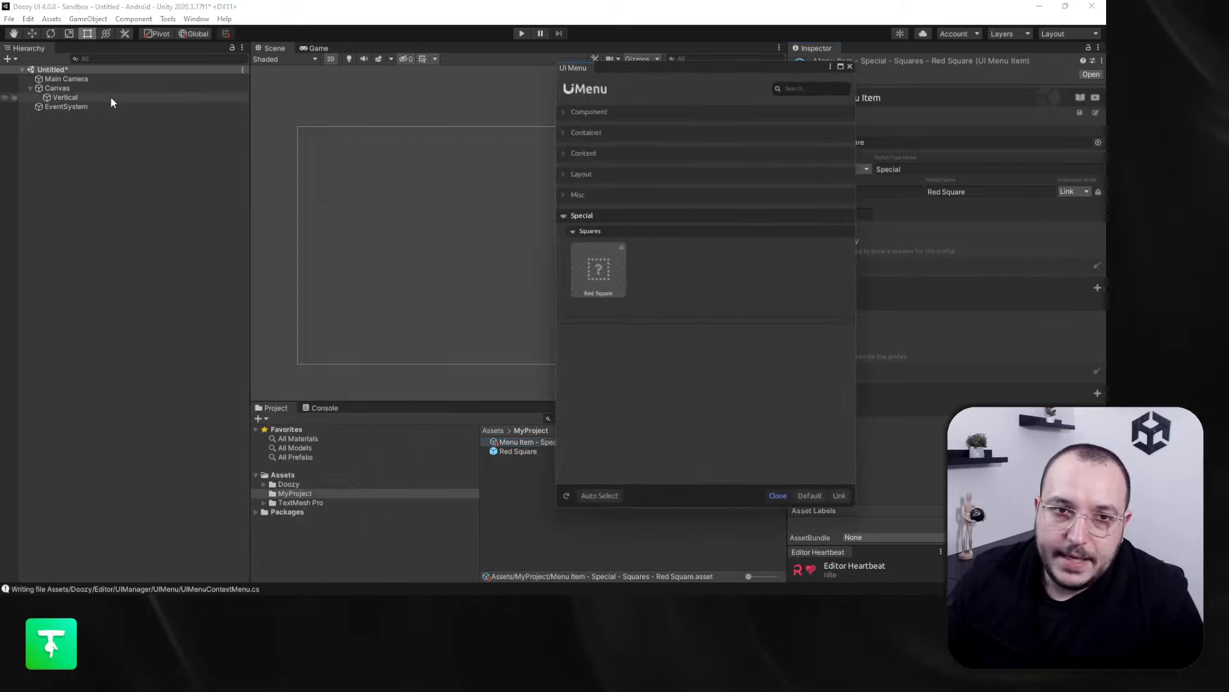
click(110, 98)
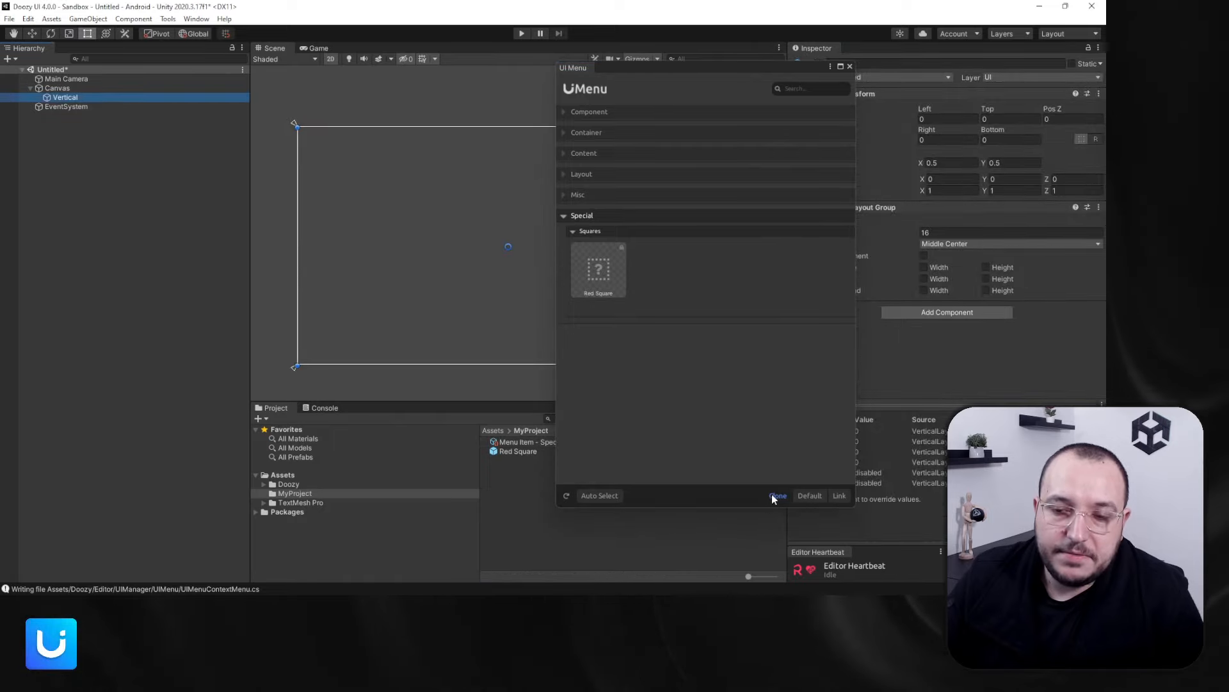
click(592, 273)
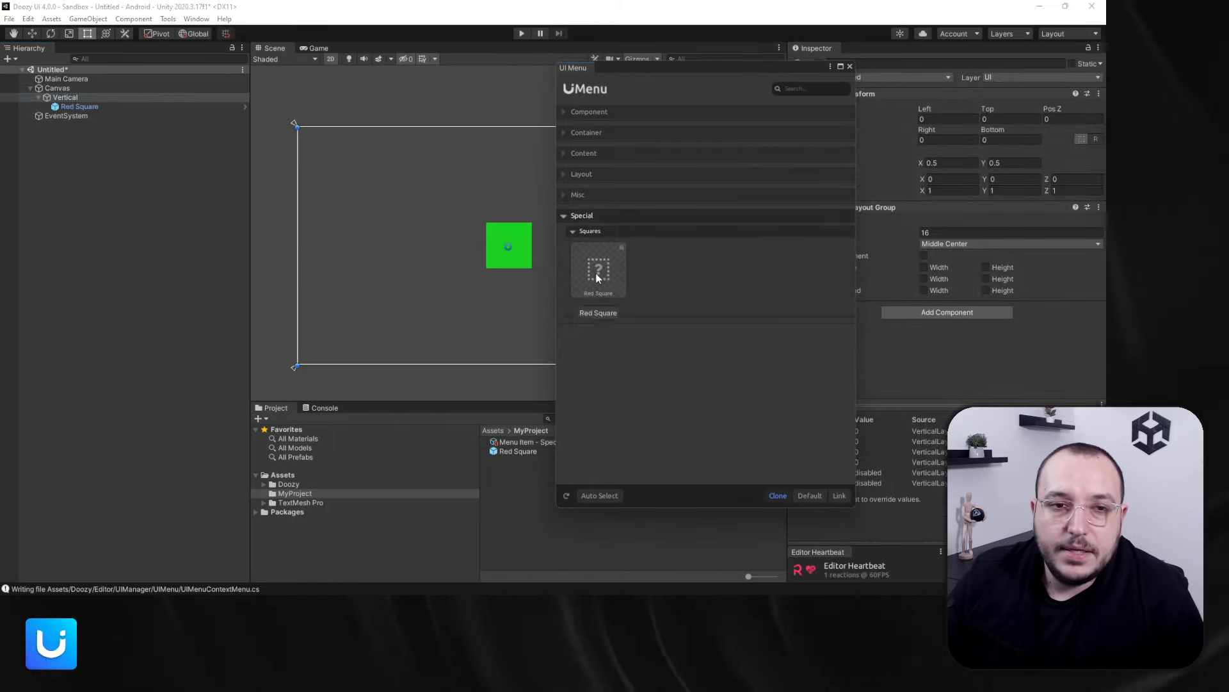
click(593, 275)
click(594, 276)
click(597, 278)
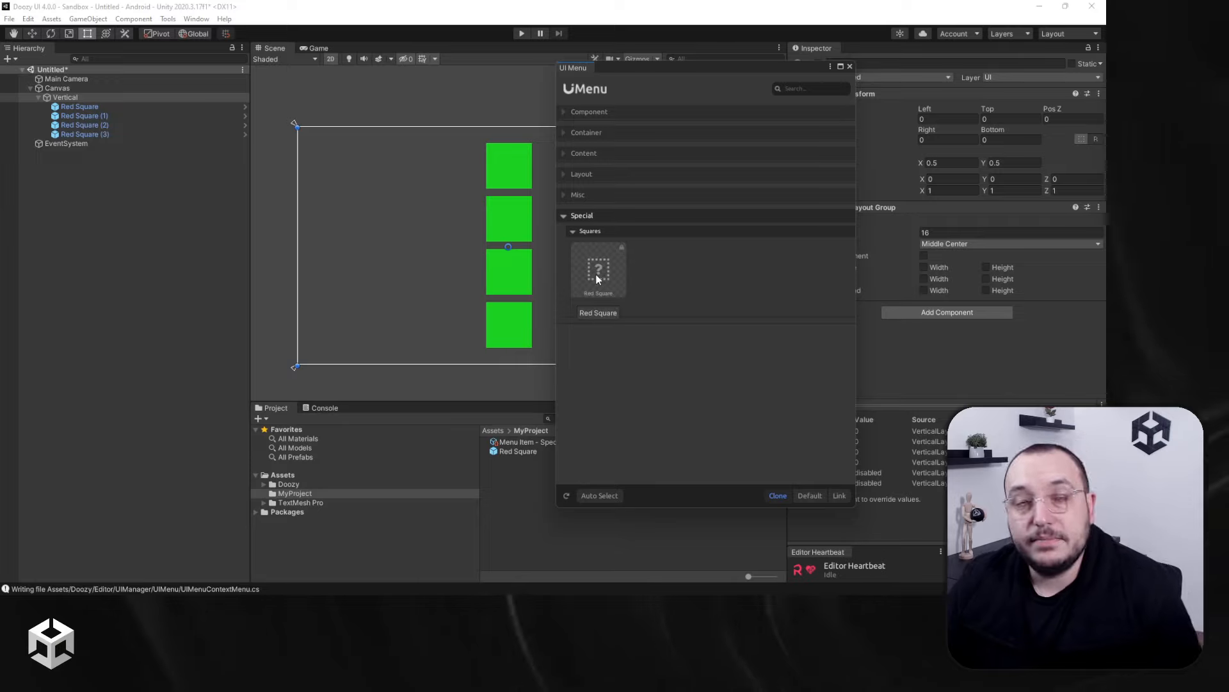
Change the Red Square prefab's Image color back to red and return to the scene
double_click(520, 451)
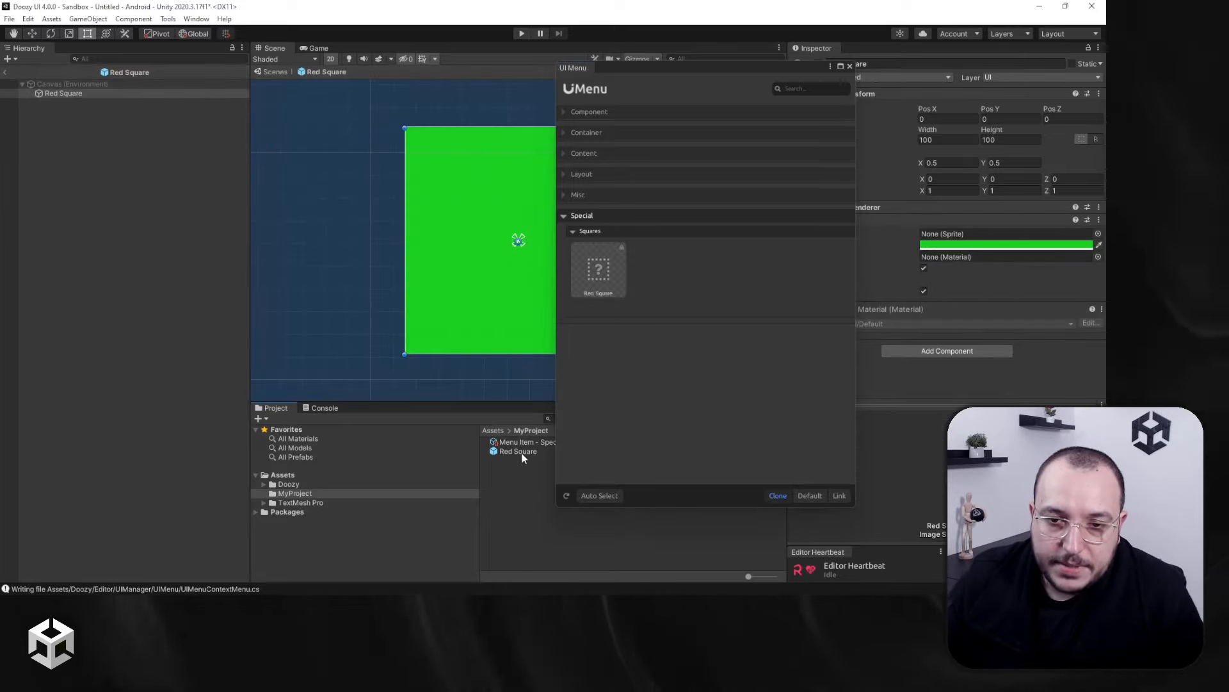
click(1006, 245)
click(1054, 324)
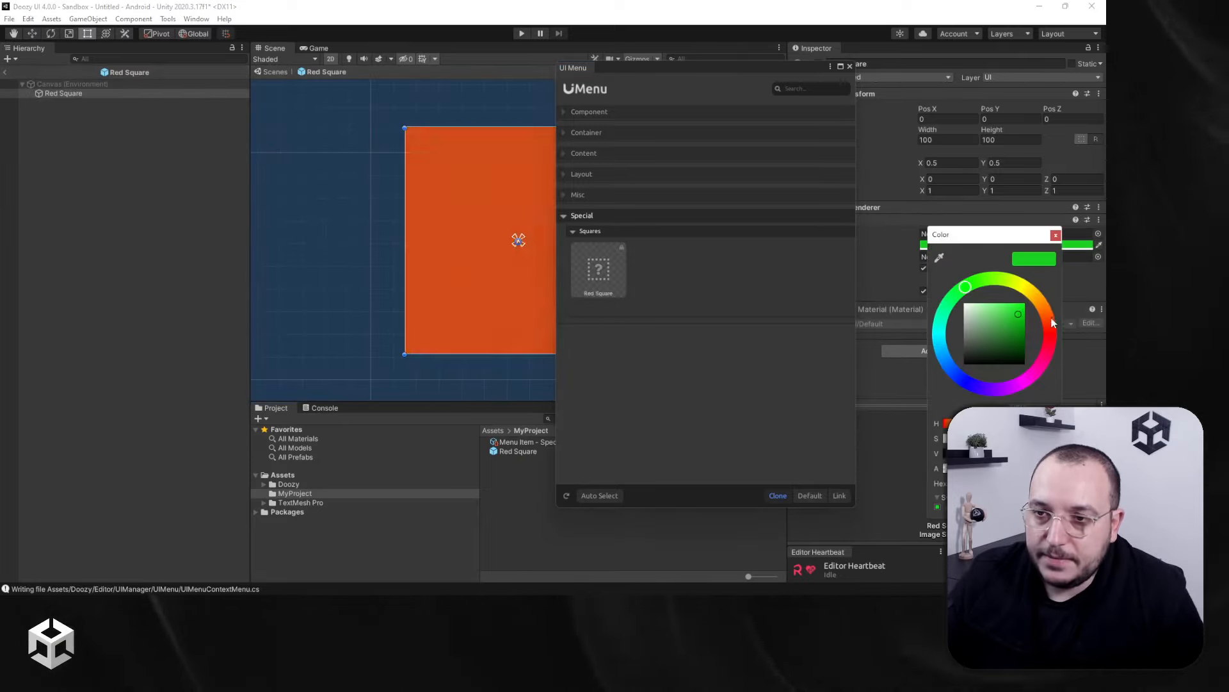
drag(1053, 323, 1057, 343)
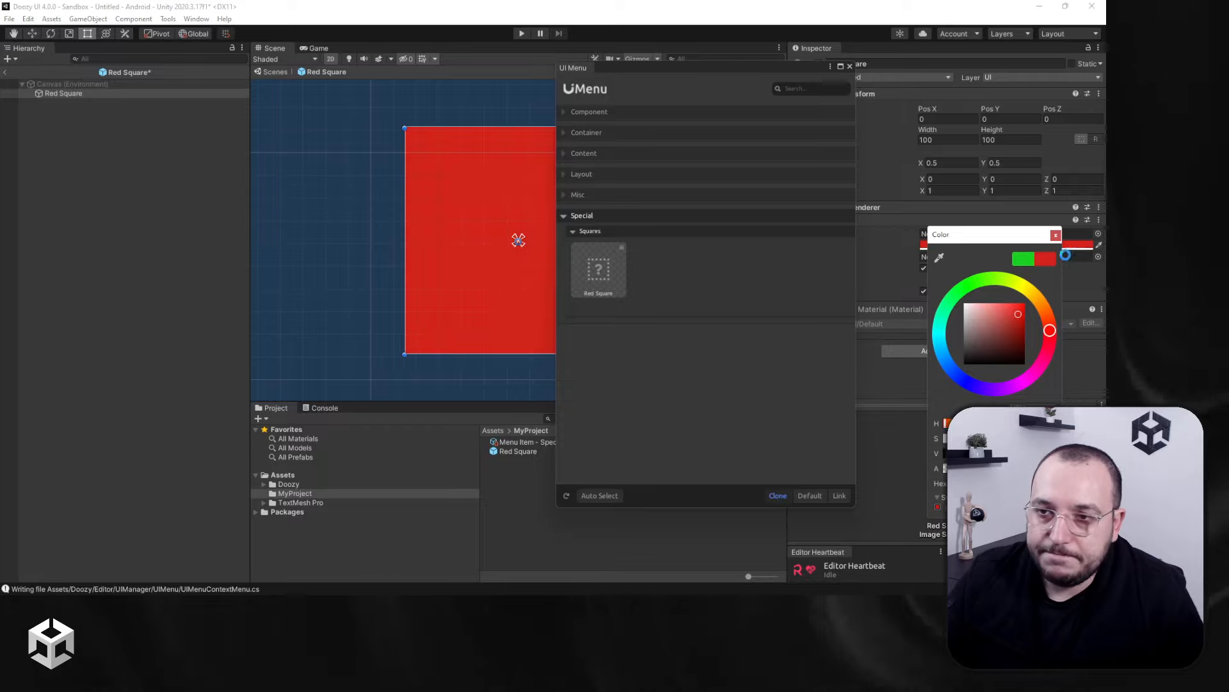
click(1056, 236)
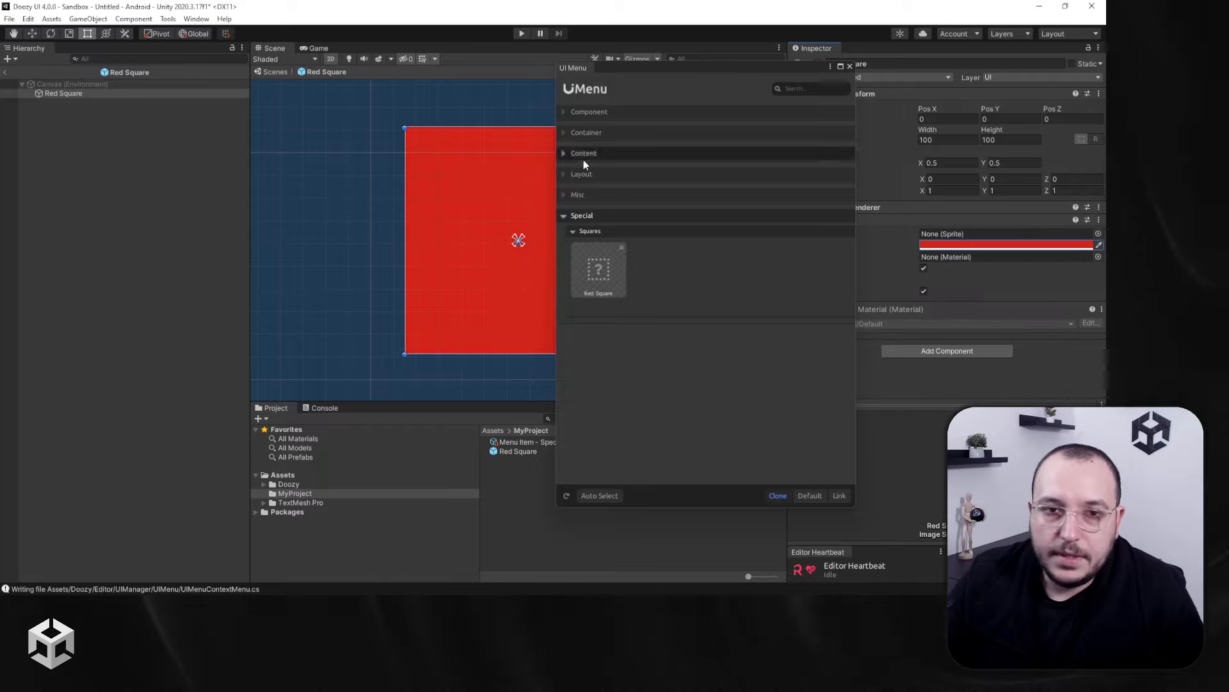
click(3, 74)
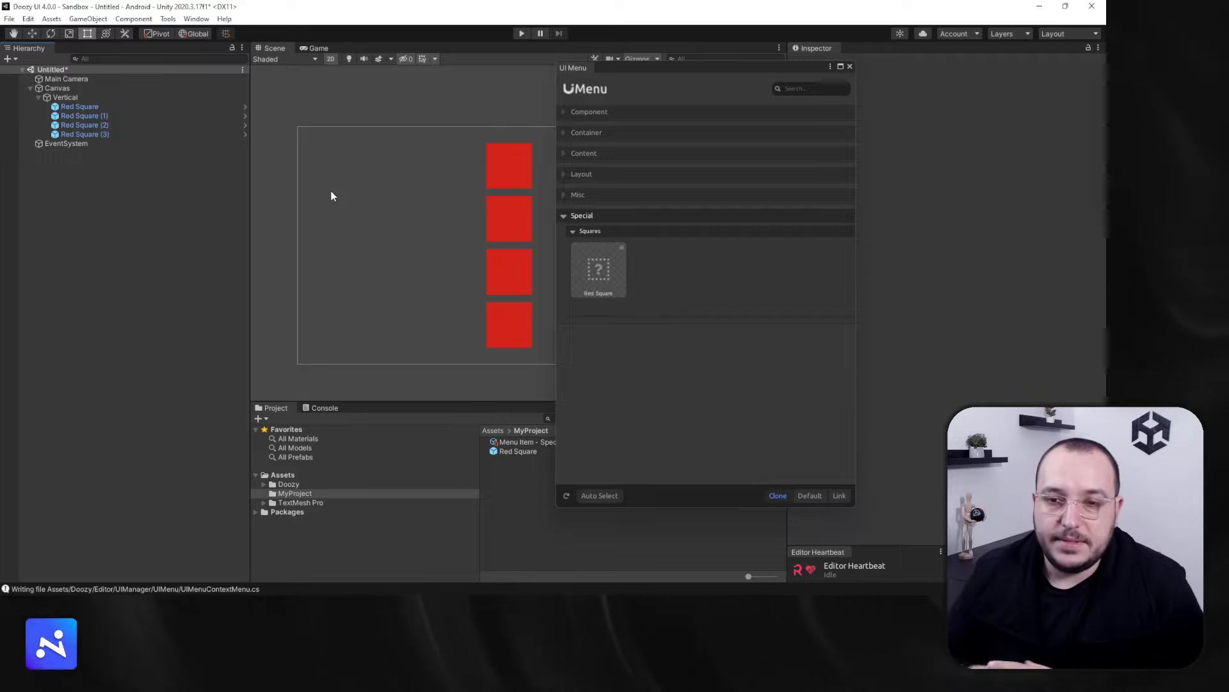
Select the Red Square prefab asset in the MyProject folder and close the UI Menu window
click(841, 68)
click(1091, 6)
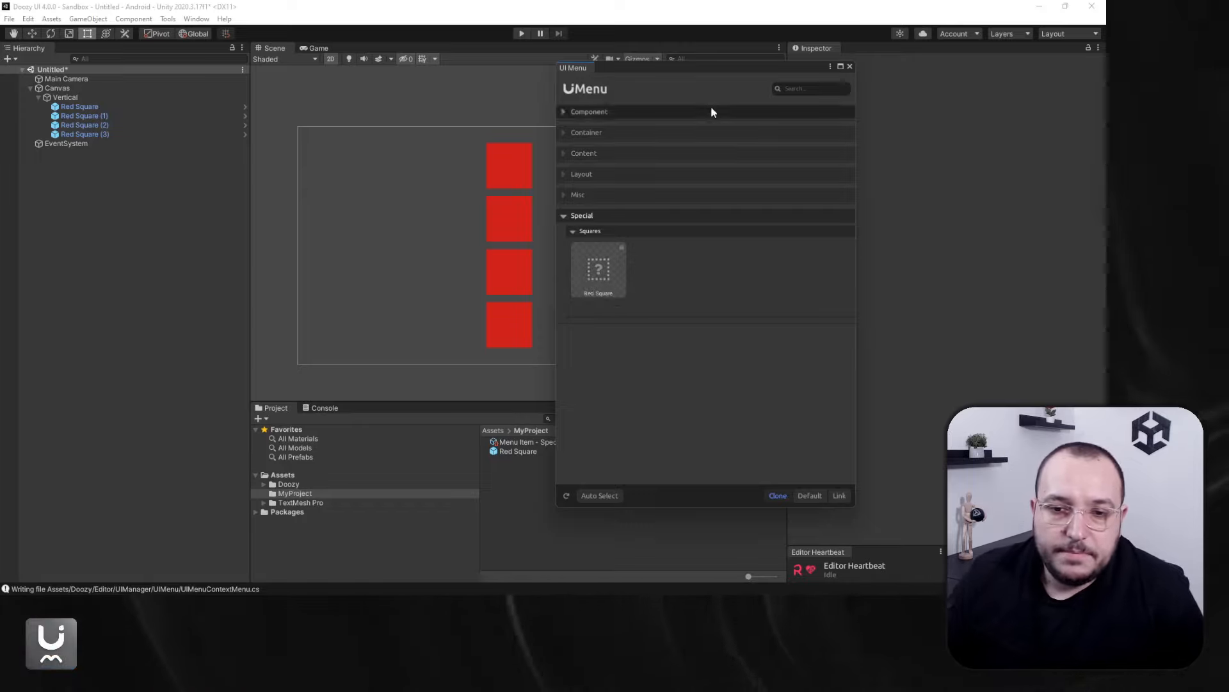
click(516, 450)
drag(709, 72, 78, 178)
drag(749, 576, 776, 580)
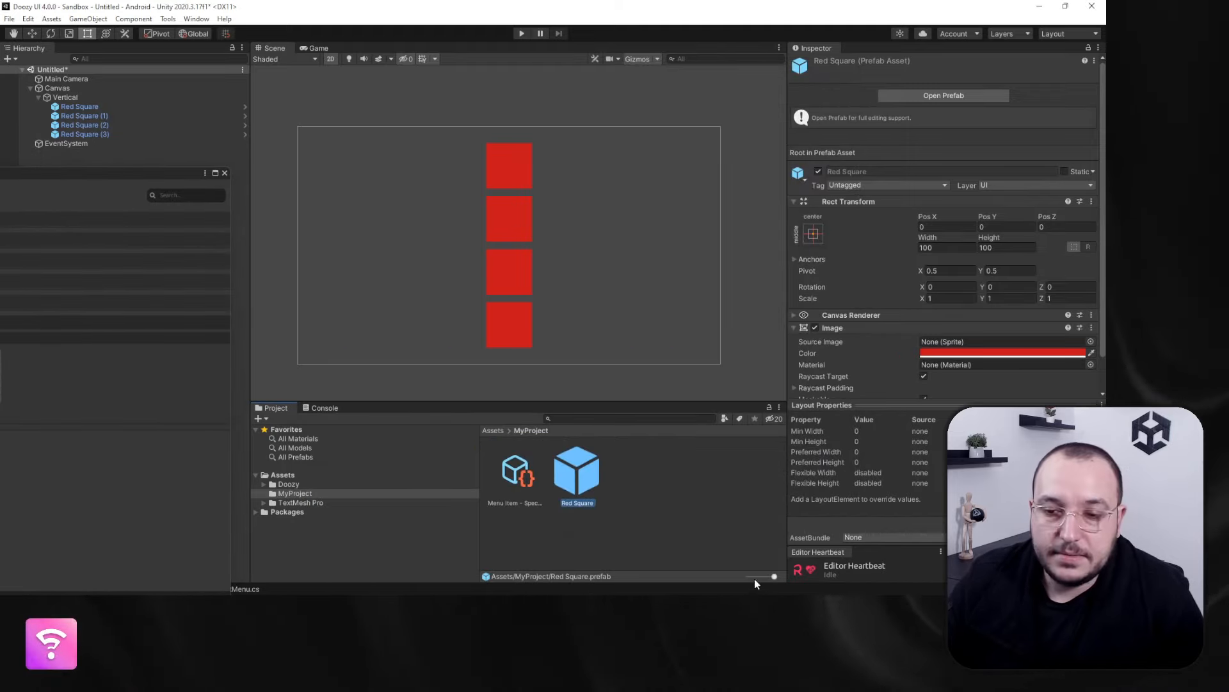
drag(754, 578, 748, 578)
drag(163, 173, 547, 99)
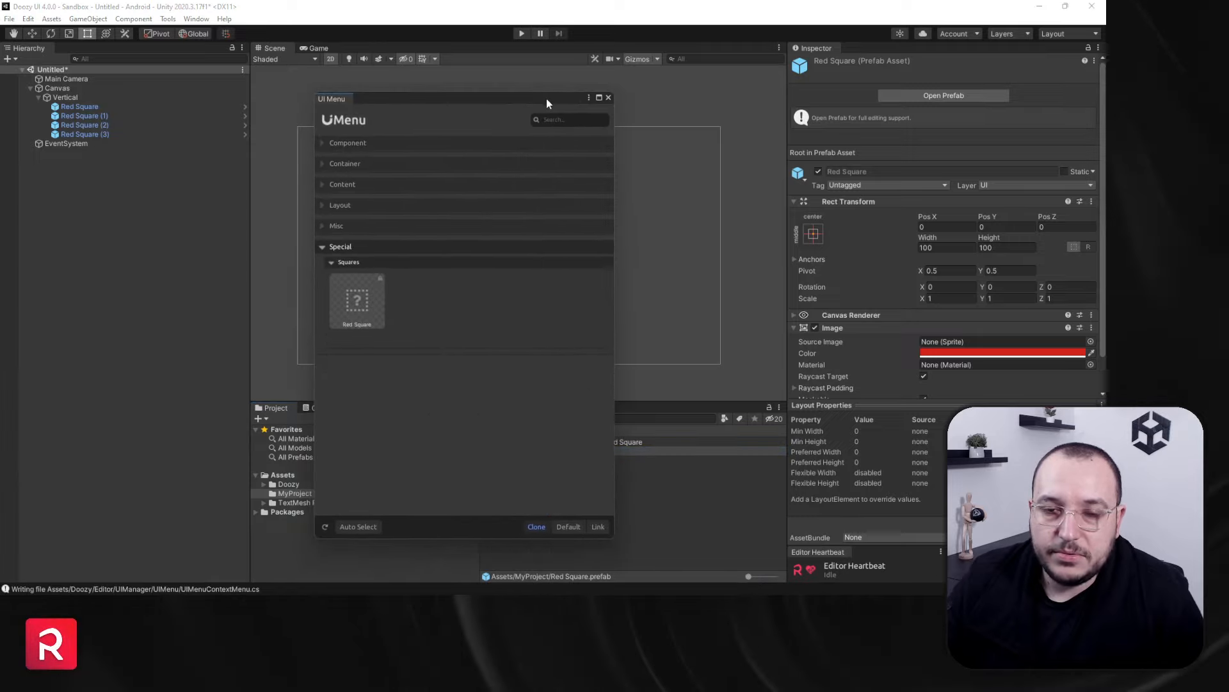
click(609, 98)
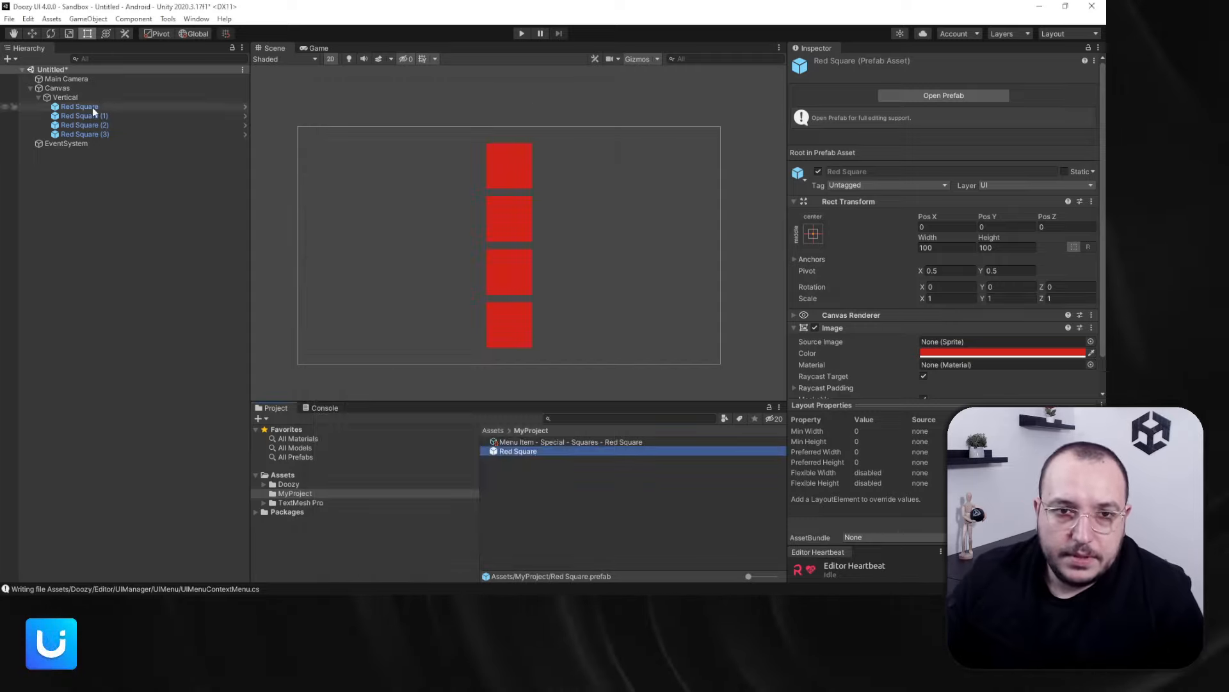
Delete Red Square (1), (2) and (3) from the Vertical layout and select the remaining Red Square
click(91, 115)
shift+click(98, 126)
key(Delete)
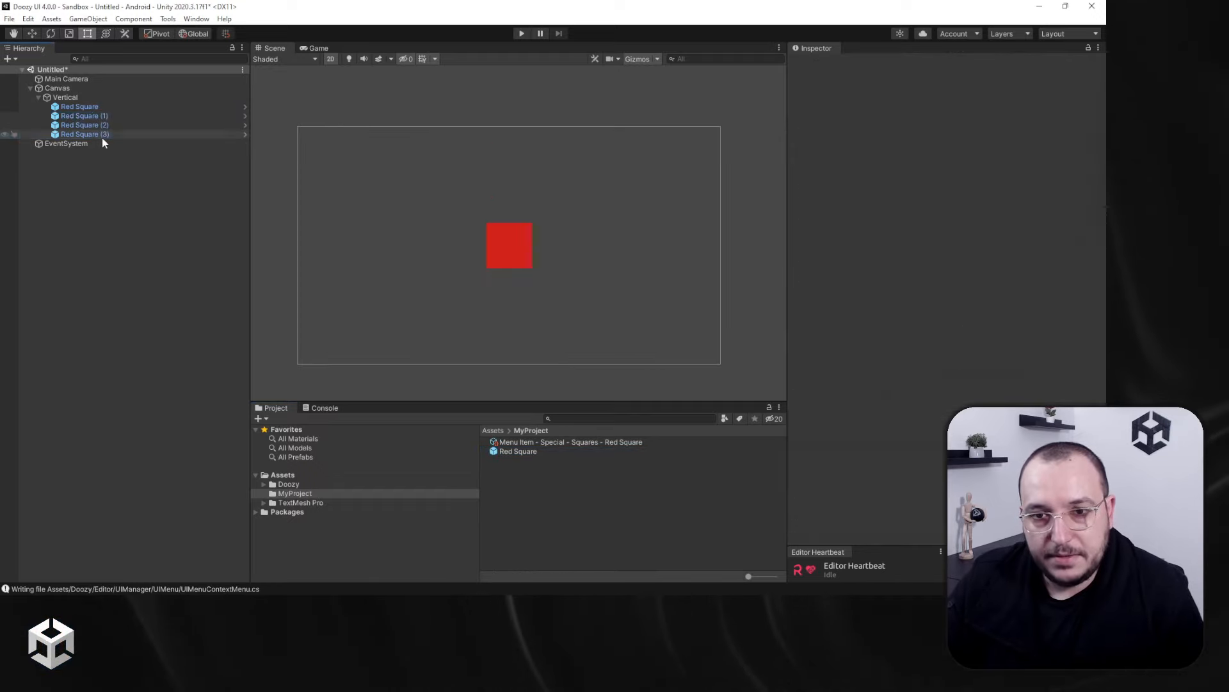
click(92, 108)
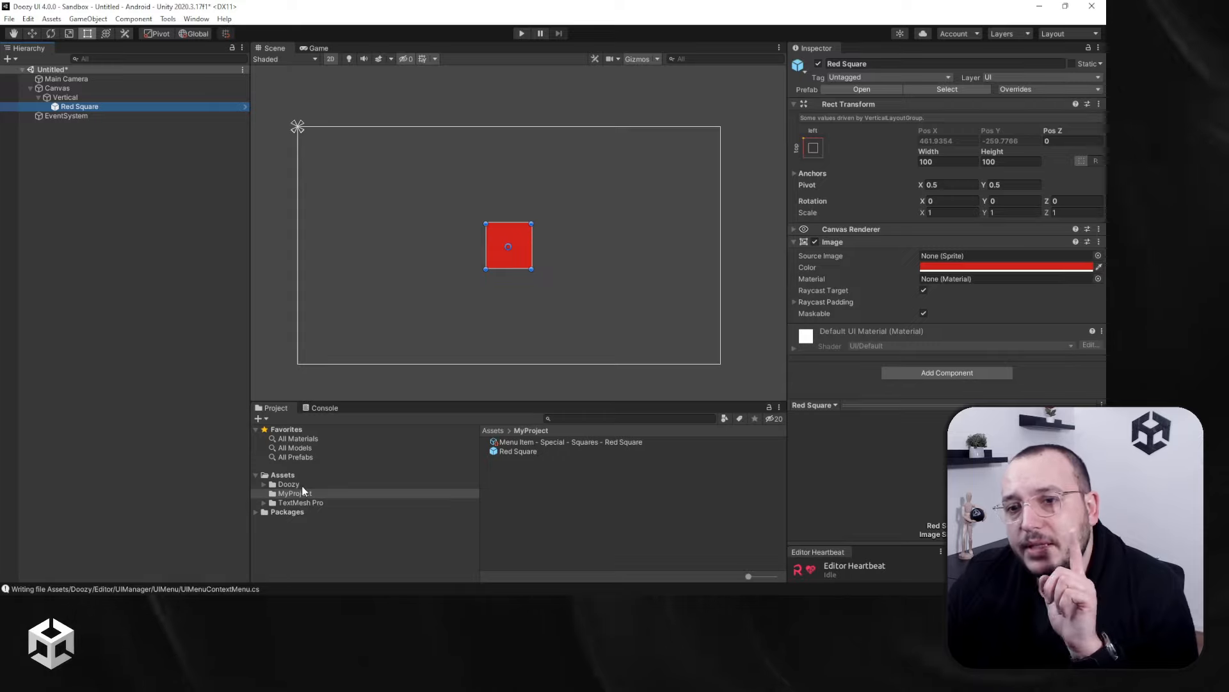
Open the Doozy UI Menu window, expand Container > Tab Layouts and move the window clear of the Scene view
click(168, 19)
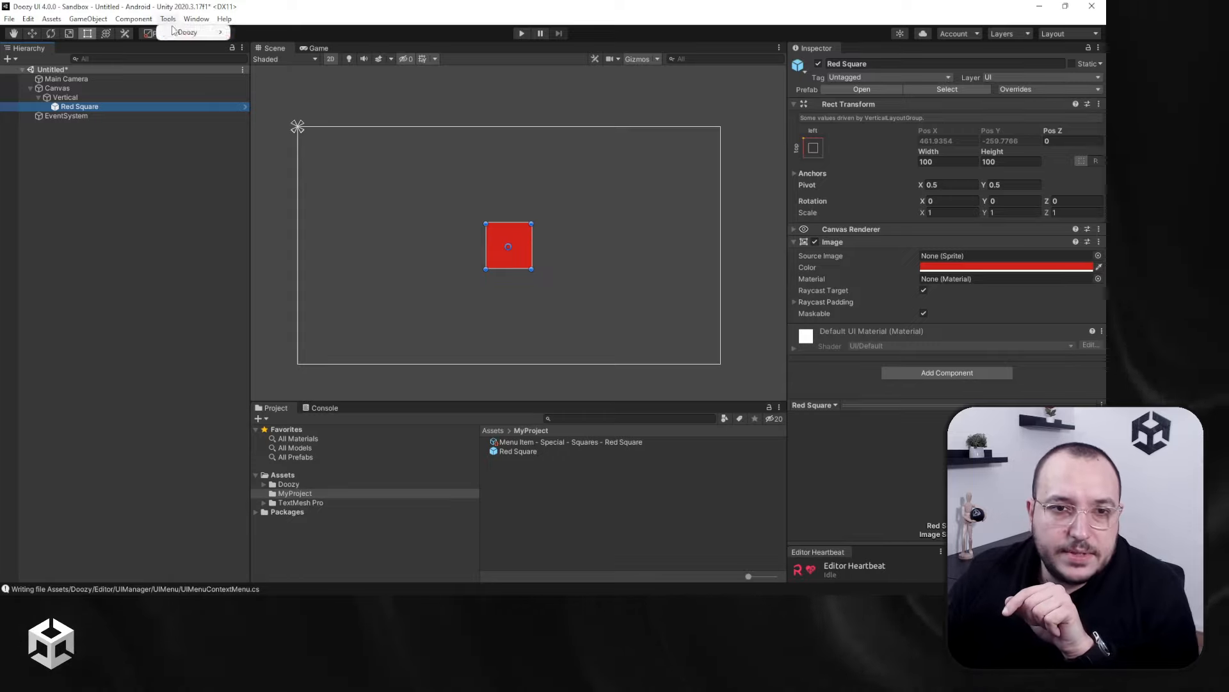
click(275, 33)
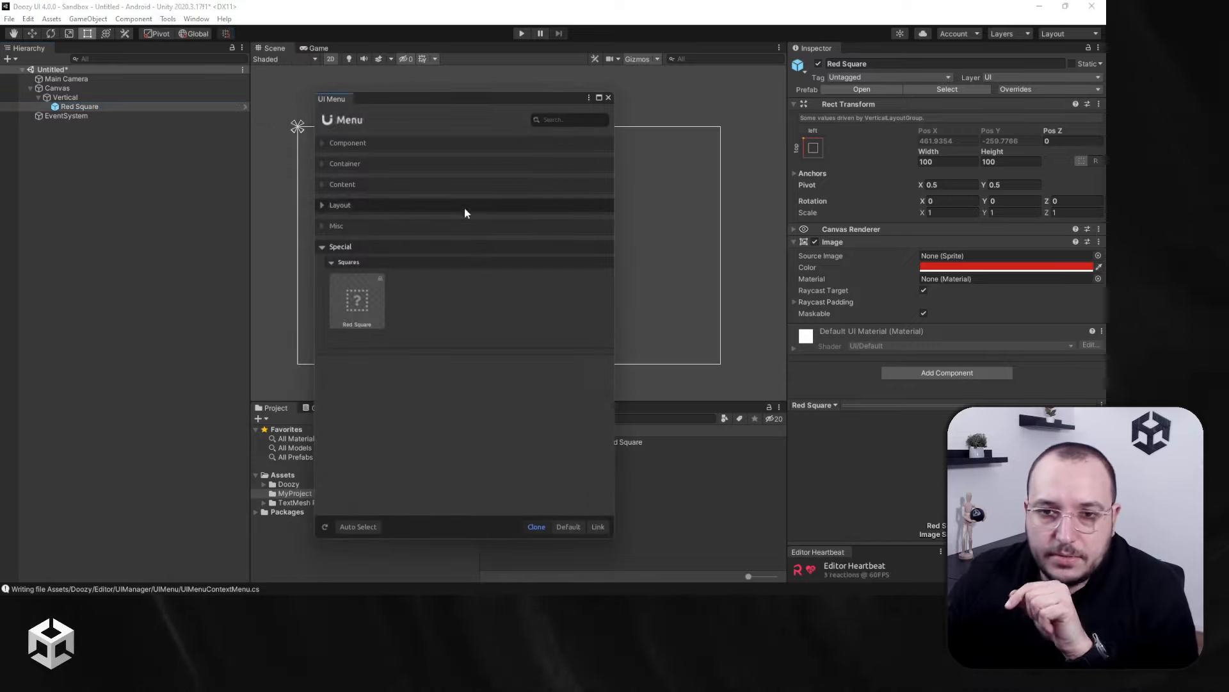
click(362, 165)
click(371, 195)
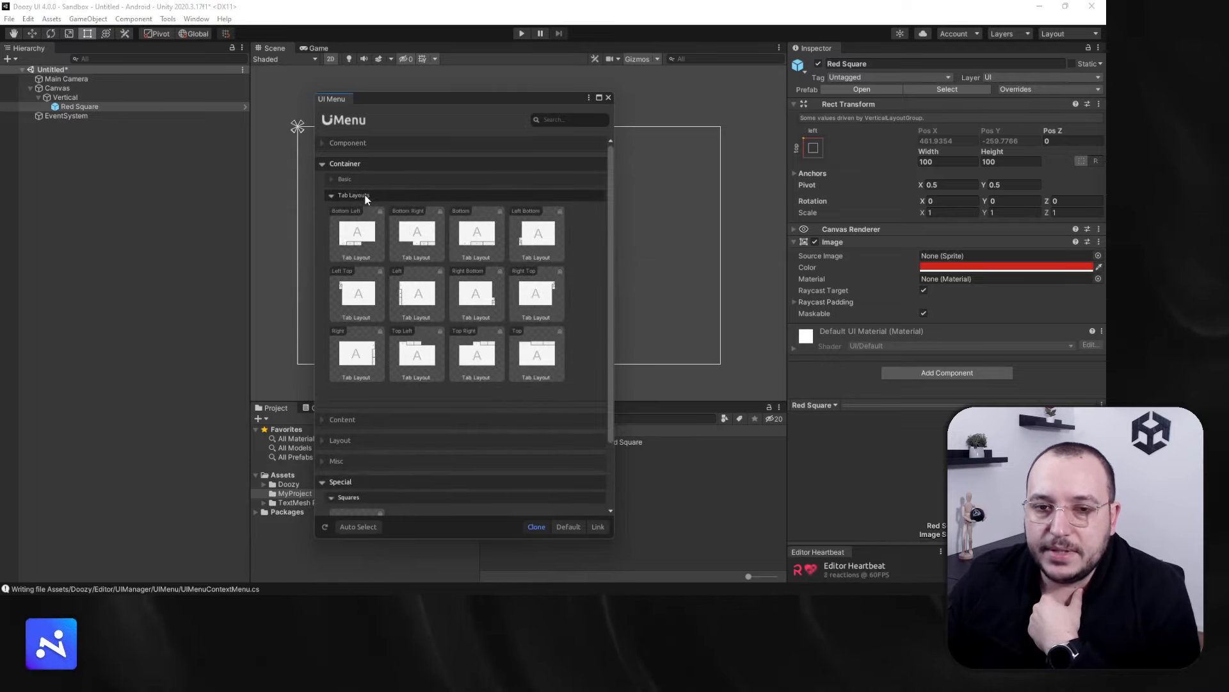
drag(428, 98, 283, 9)
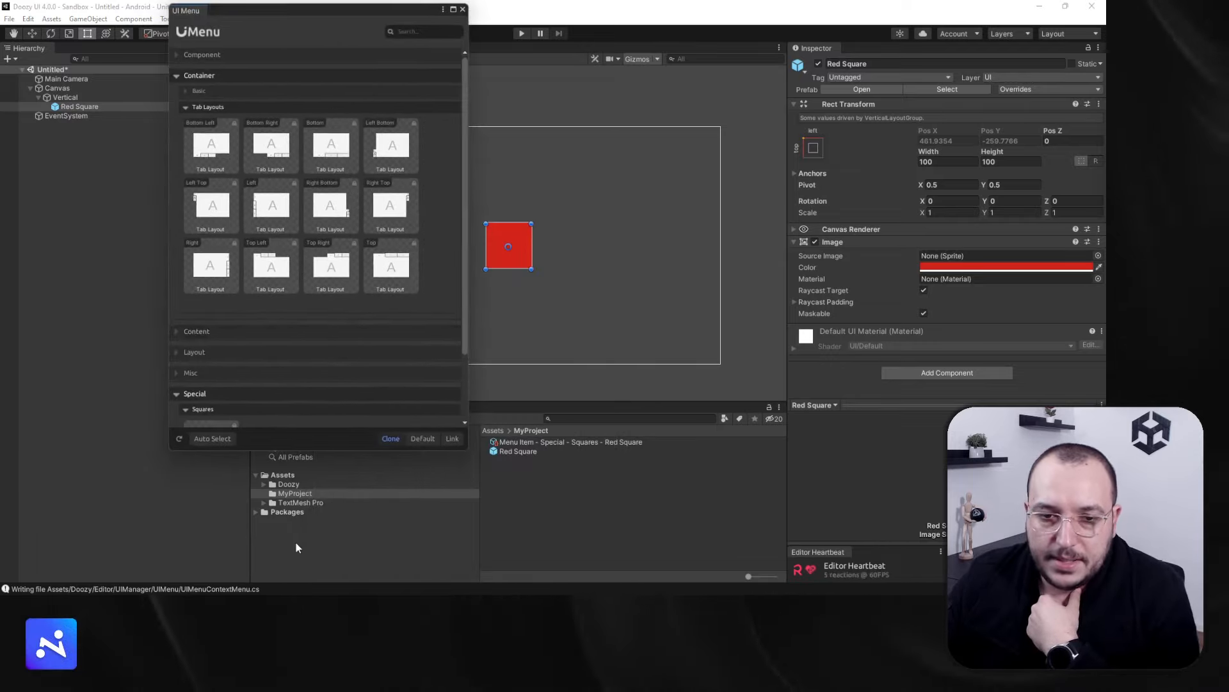
Browse to the Doozy/_Extras/_Prefabs/Containers/Tab Layouts folder and examine its prefabs as large thumbnails and as a list
click(263, 484)
click(297, 502)
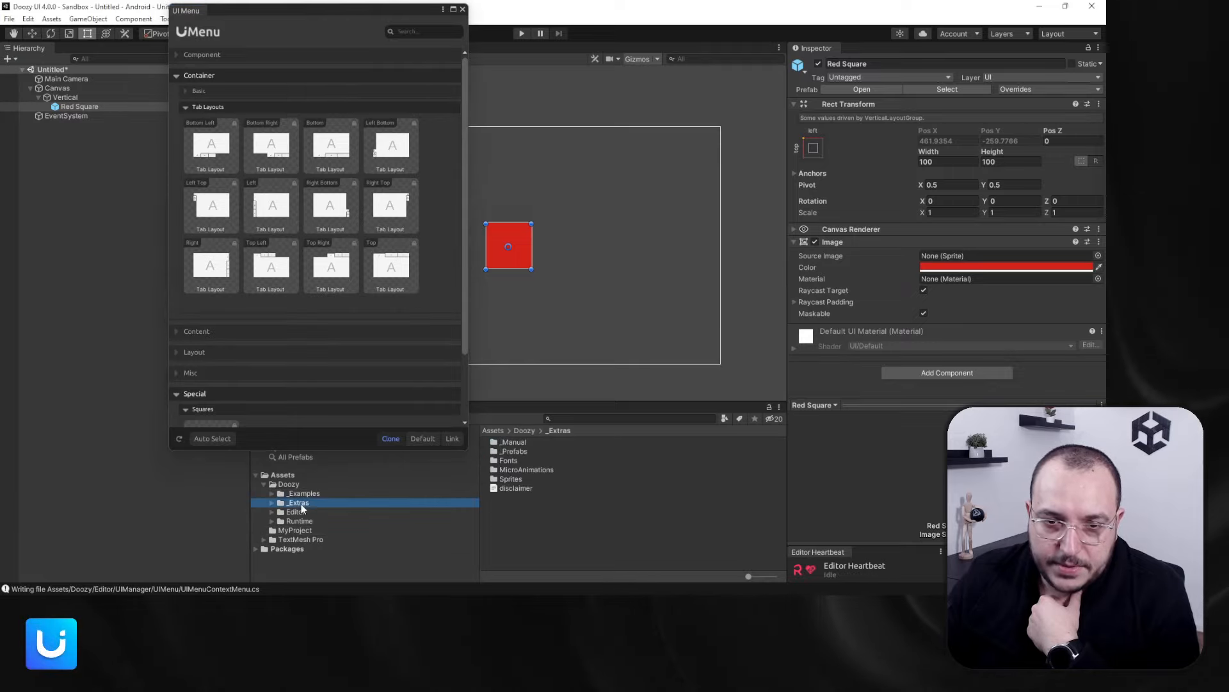
double_click(510, 454)
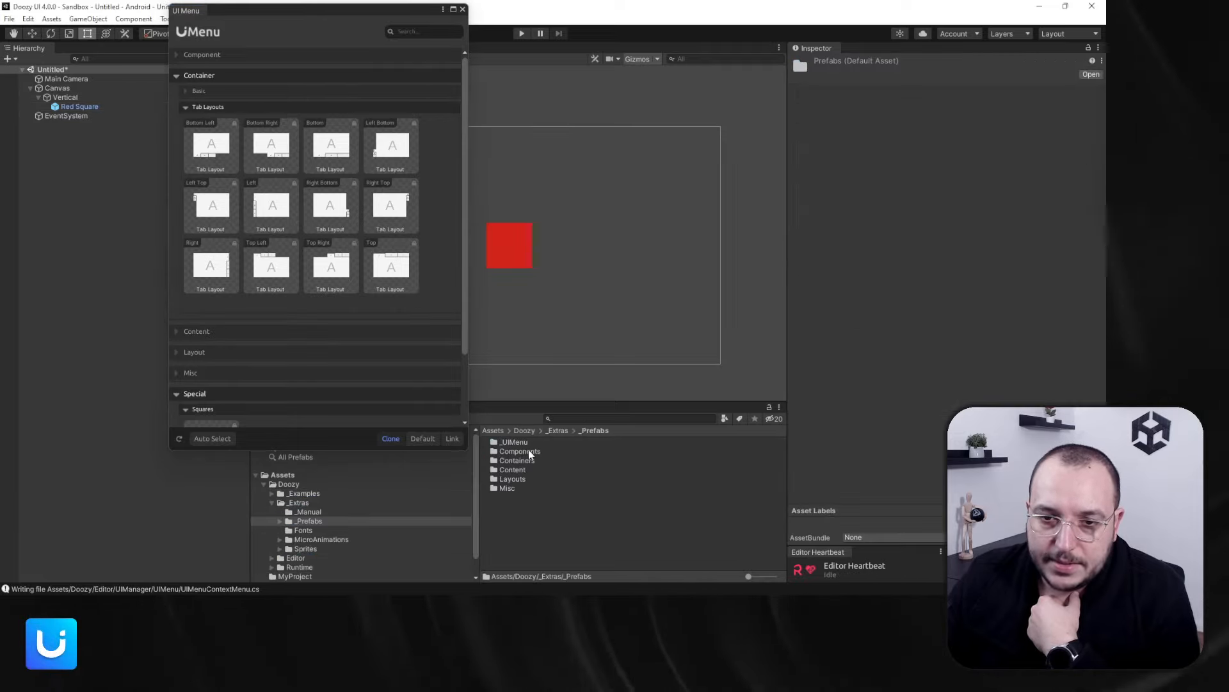
double_click(519, 460)
double_click(517, 451)
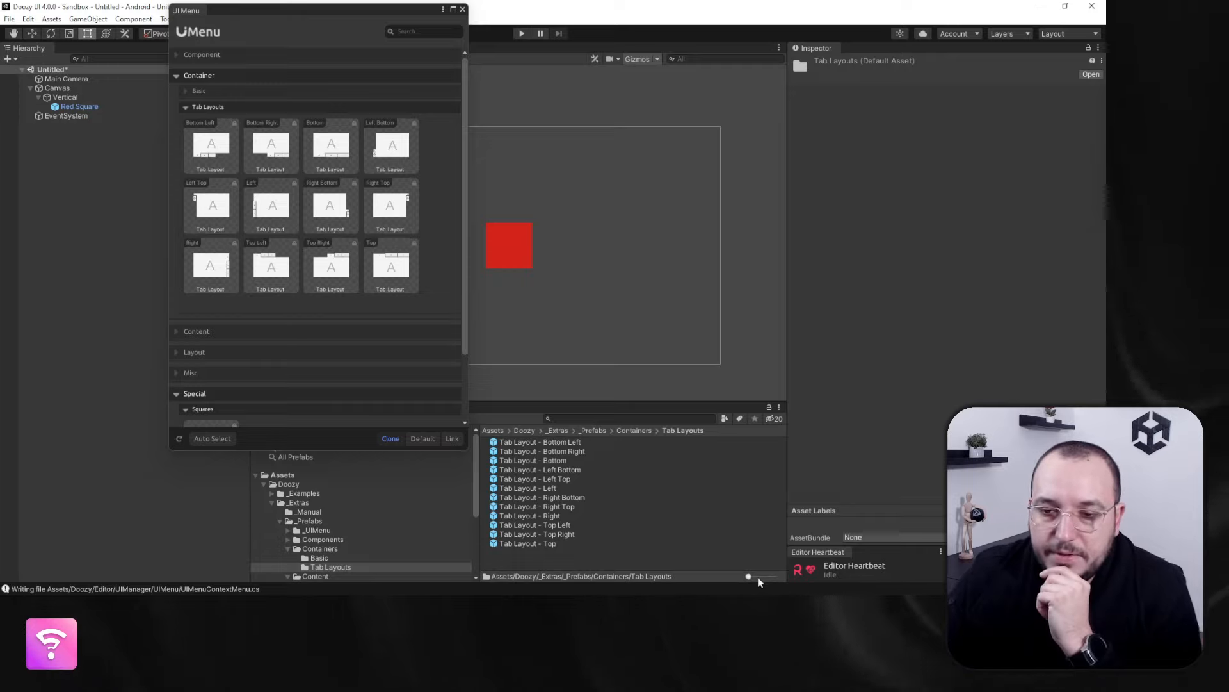
drag(748, 575, 792, 581)
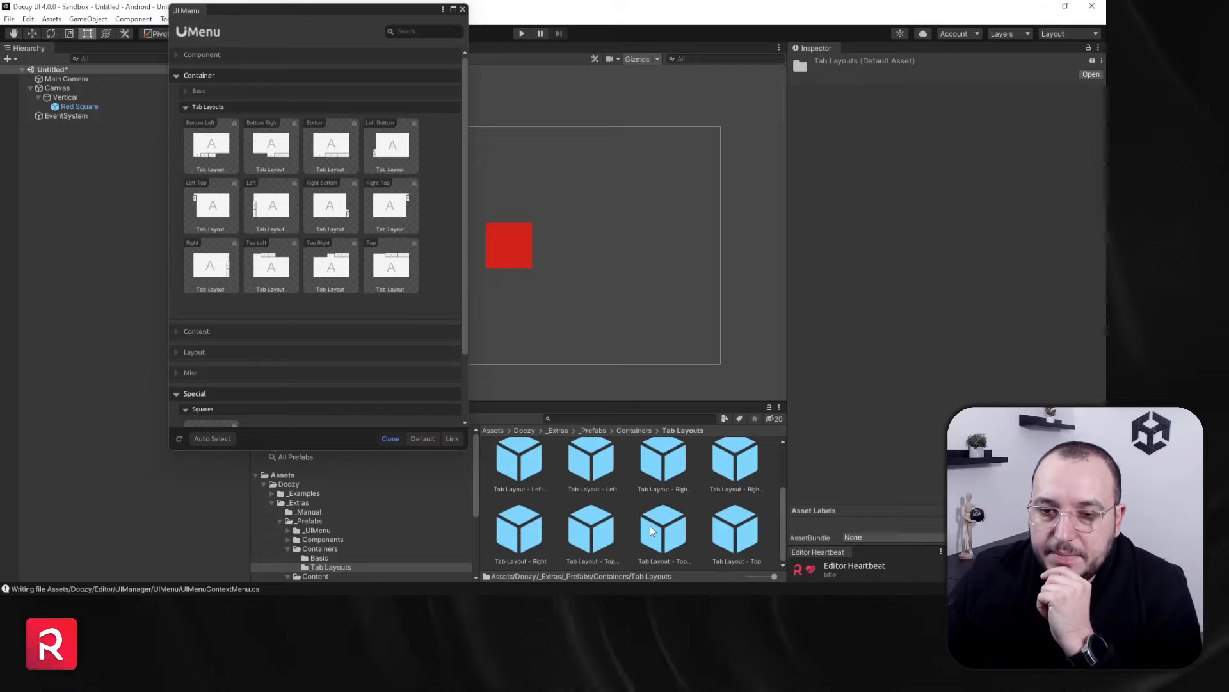
scroll(650, 530, up, 3)
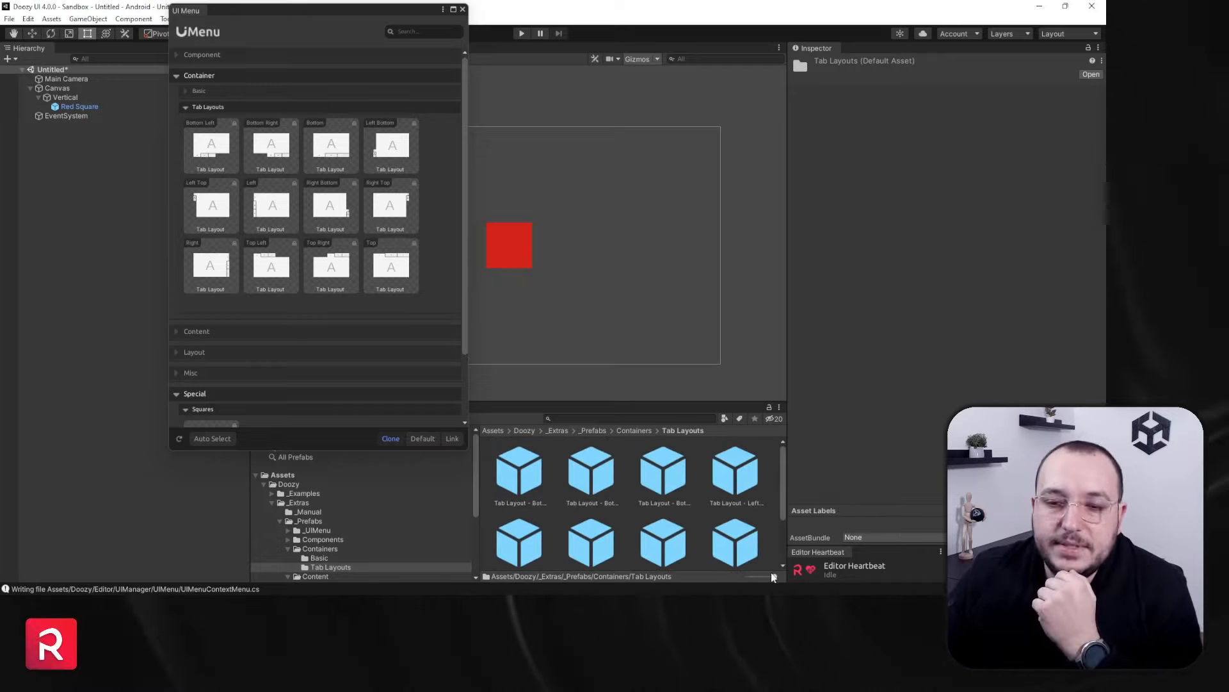
drag(773, 576, 746, 576)
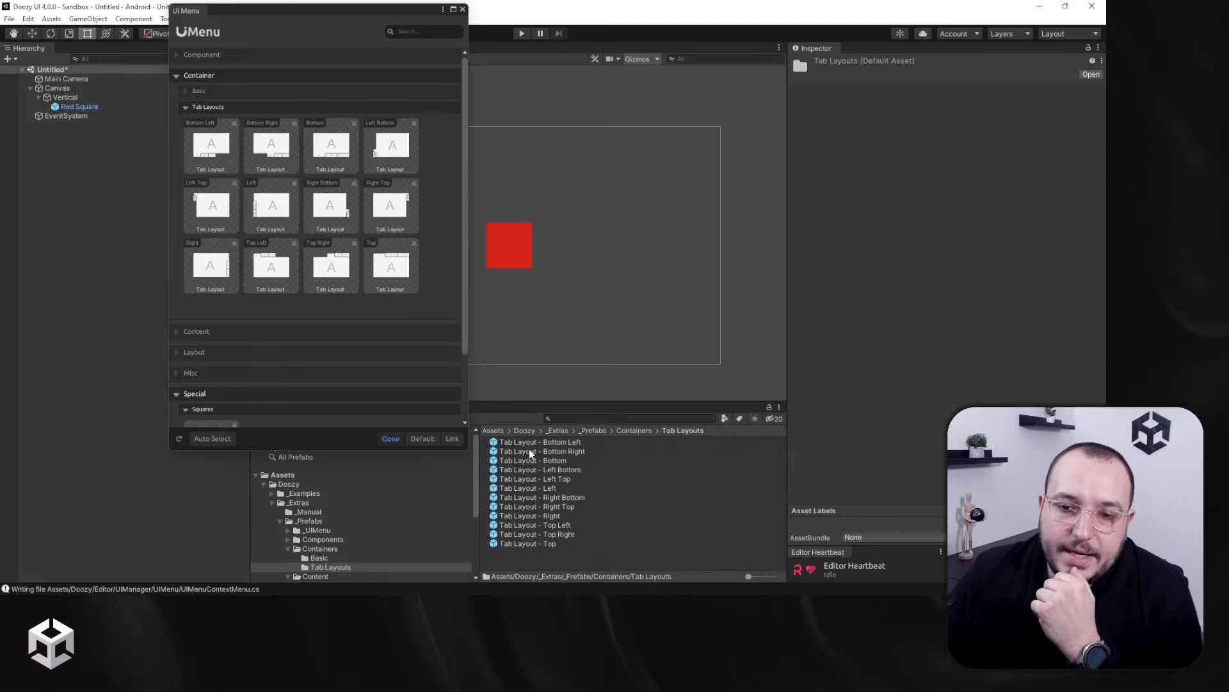
Place the Tab Layout - Left prefab under the Canvas, inspect it in the scene and undo the placement
drag(547, 490, 49, 90)
scroll(708, 261, down, 5)
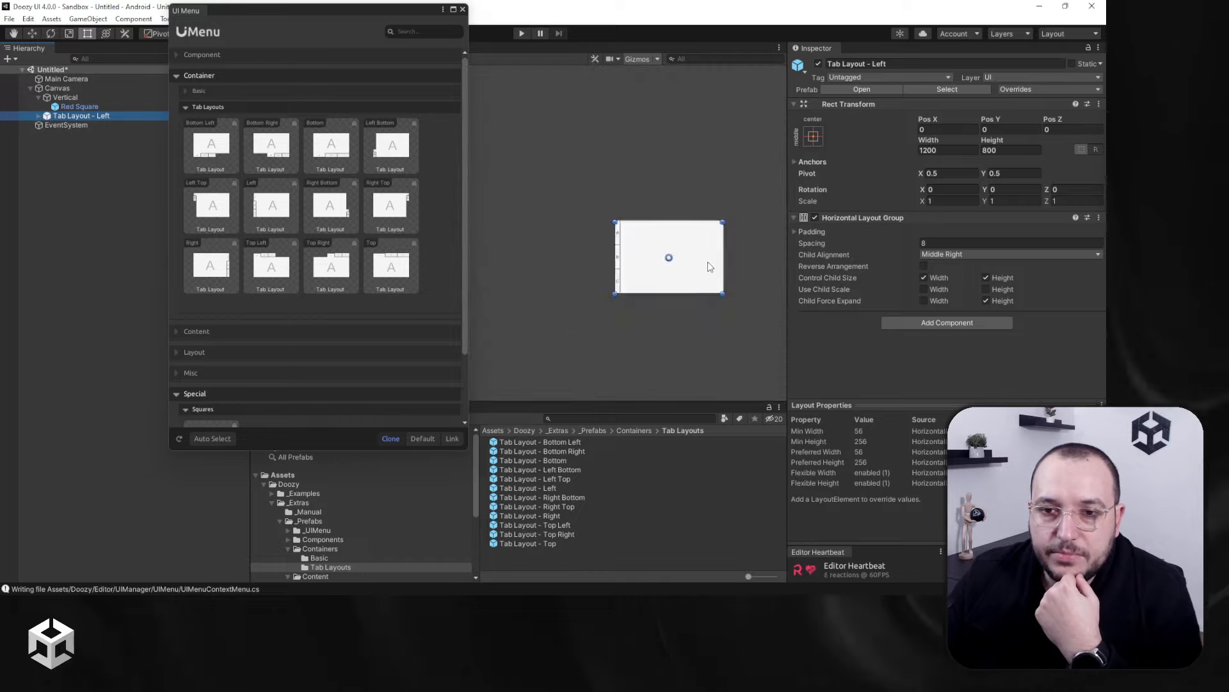
scroll(629, 265, up, 4)
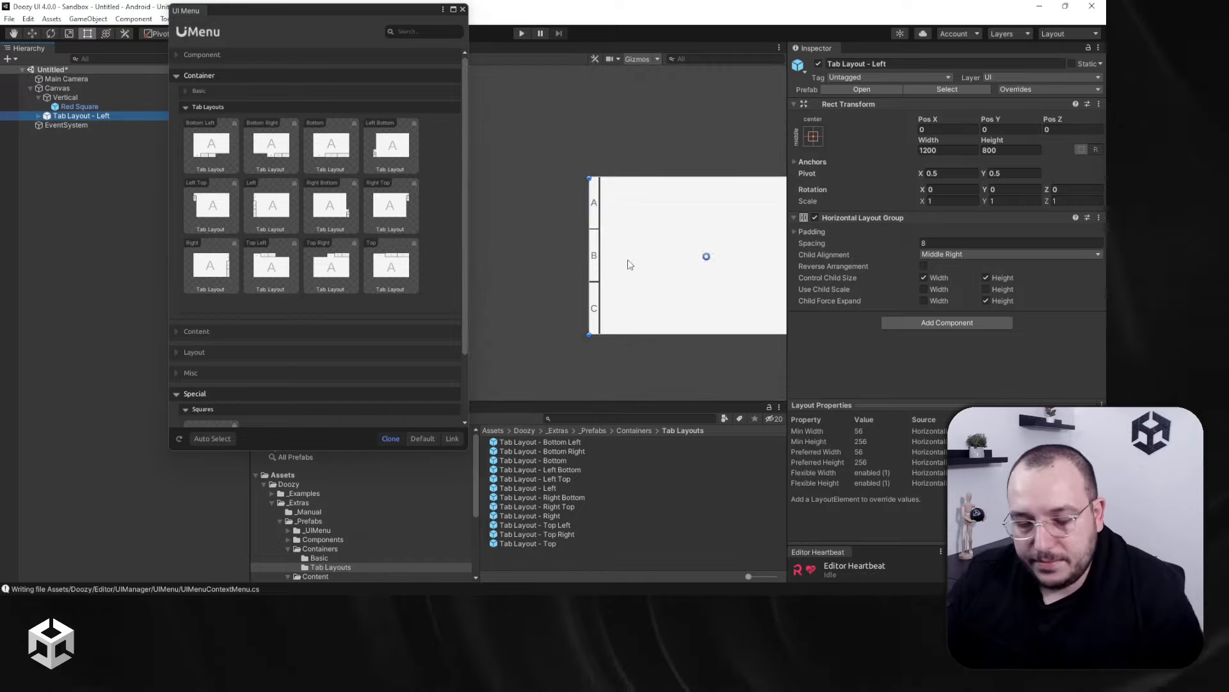
key(ctrl+z)
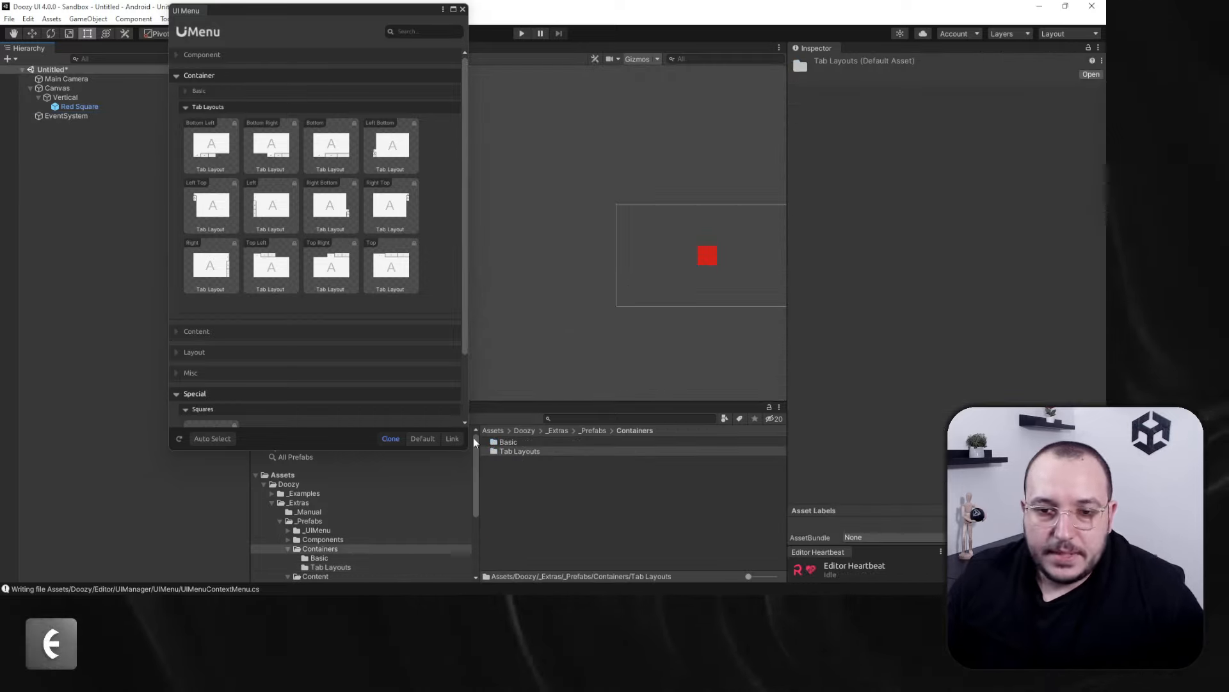
Place the Tab Layout - Top prefab from the Tab Layouts folder under the Vertical layout and delete it again
double_click(517, 449)
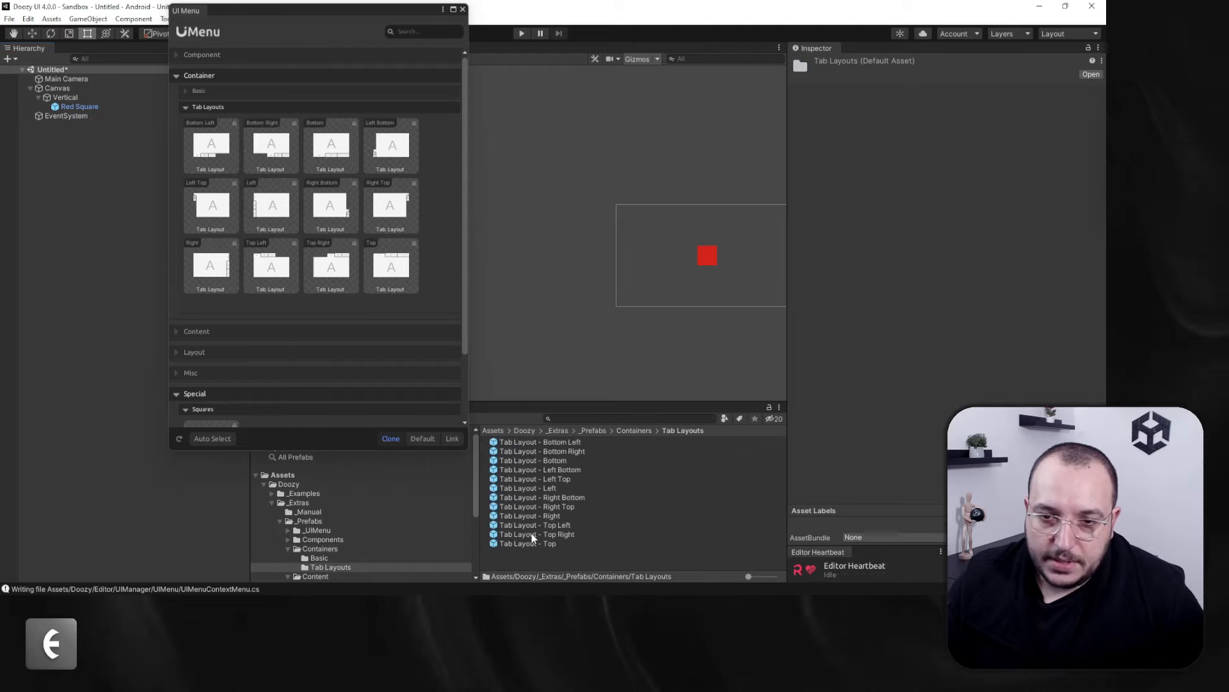
drag(552, 544, 96, 115)
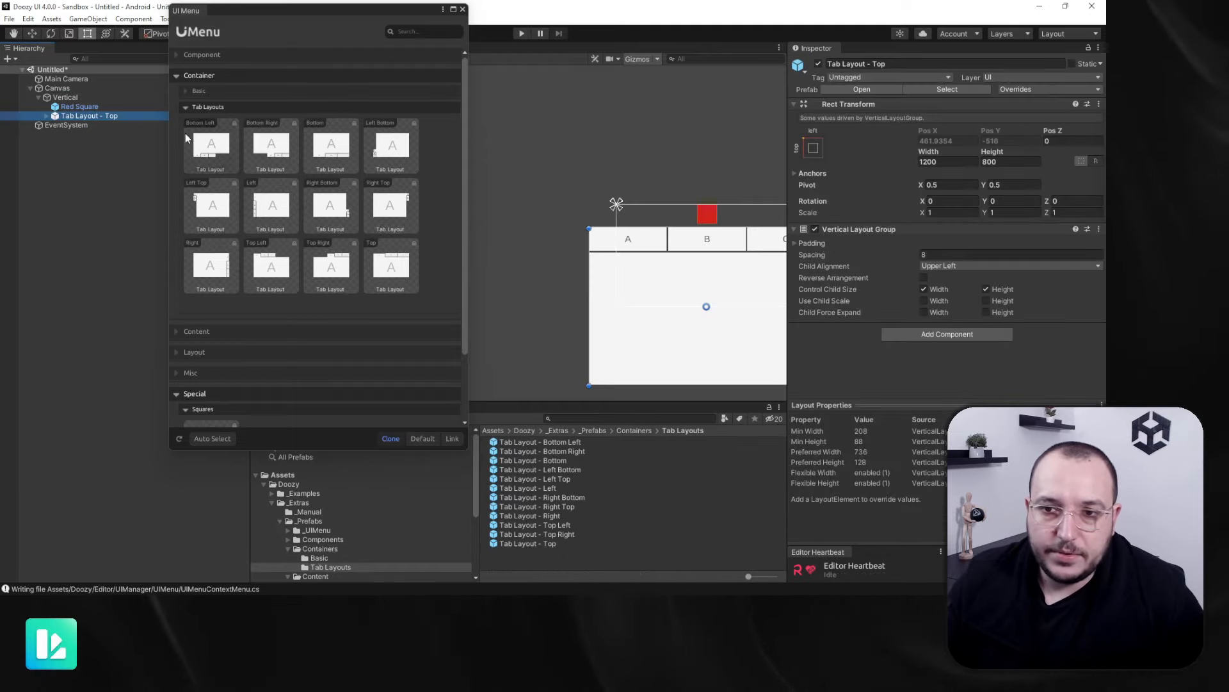
key(f)
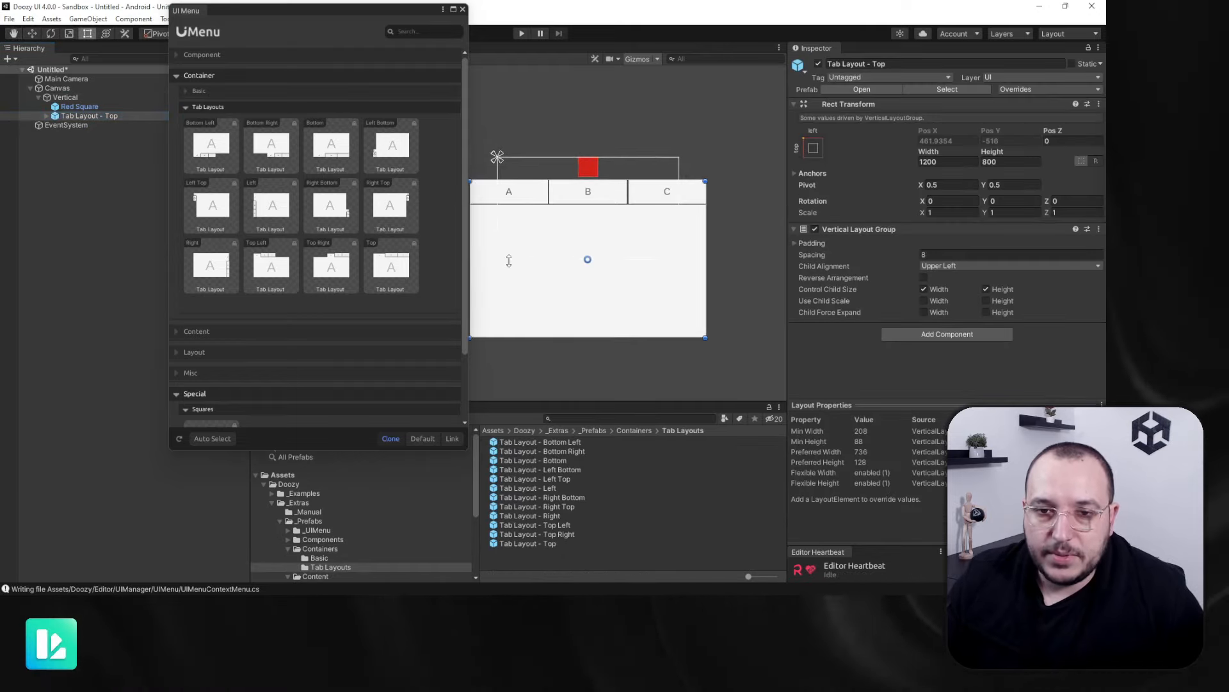
key(Delete)
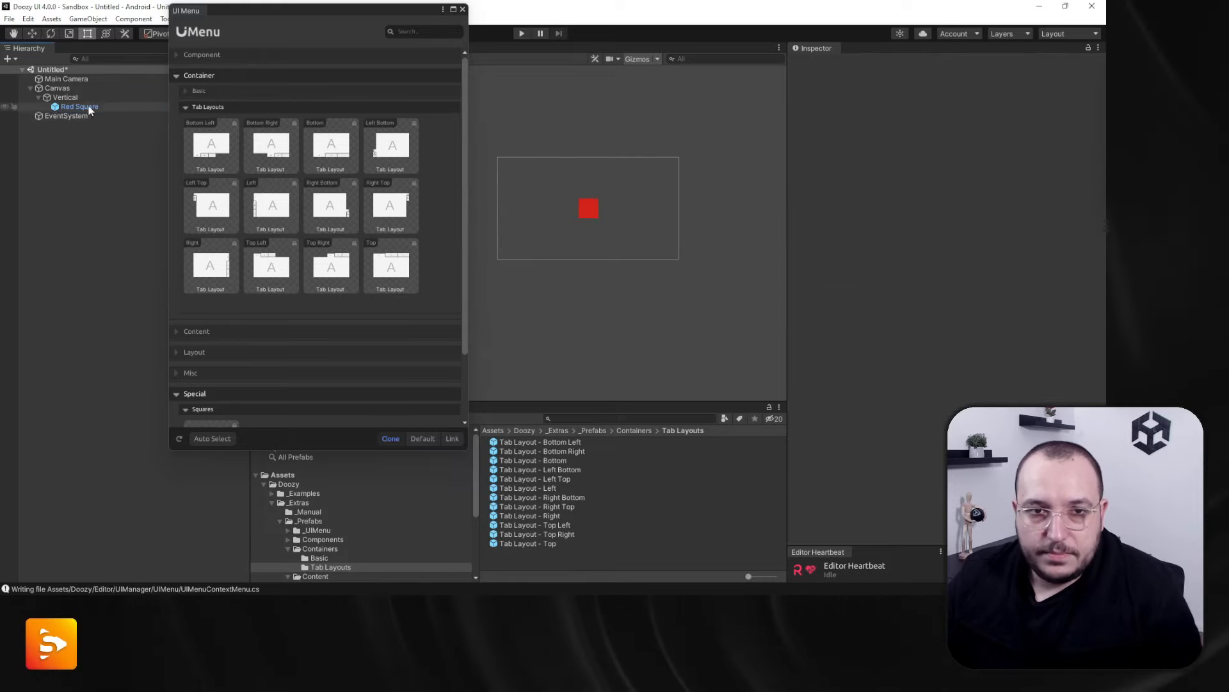
Add the Top Tab Layout to the Vertical layout from the UI Menu, select it and delete it
click(65, 97)
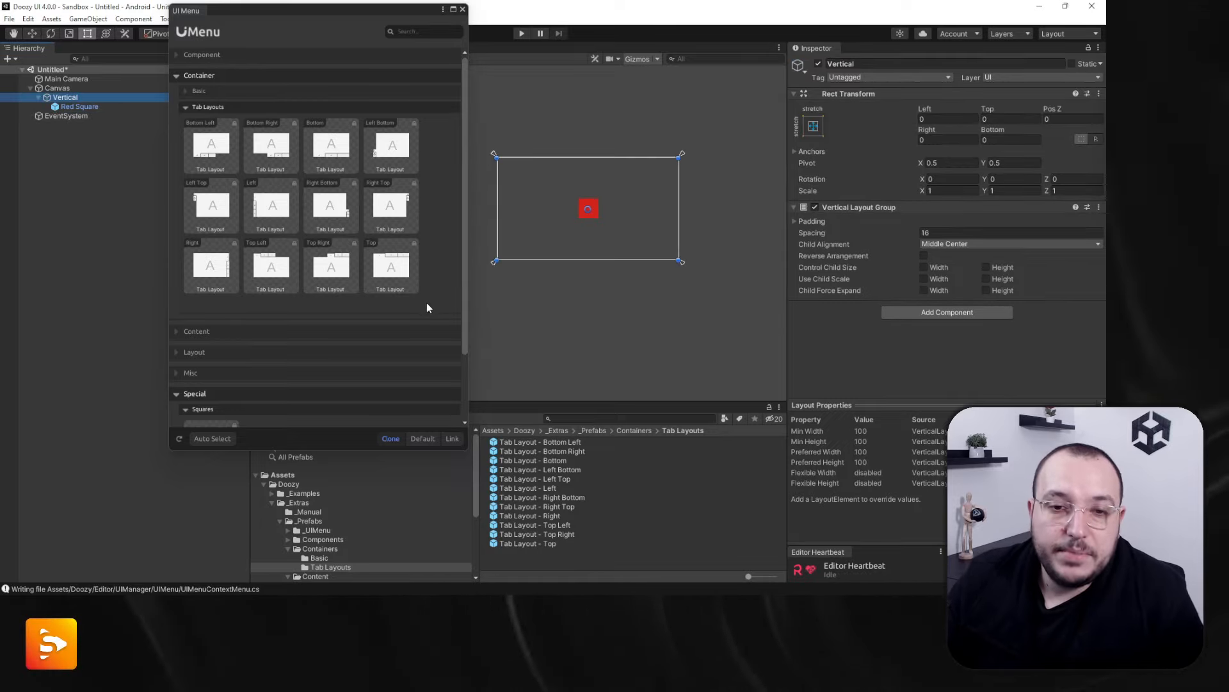
click(410, 273)
middle_drag(584, 269, 627, 292)
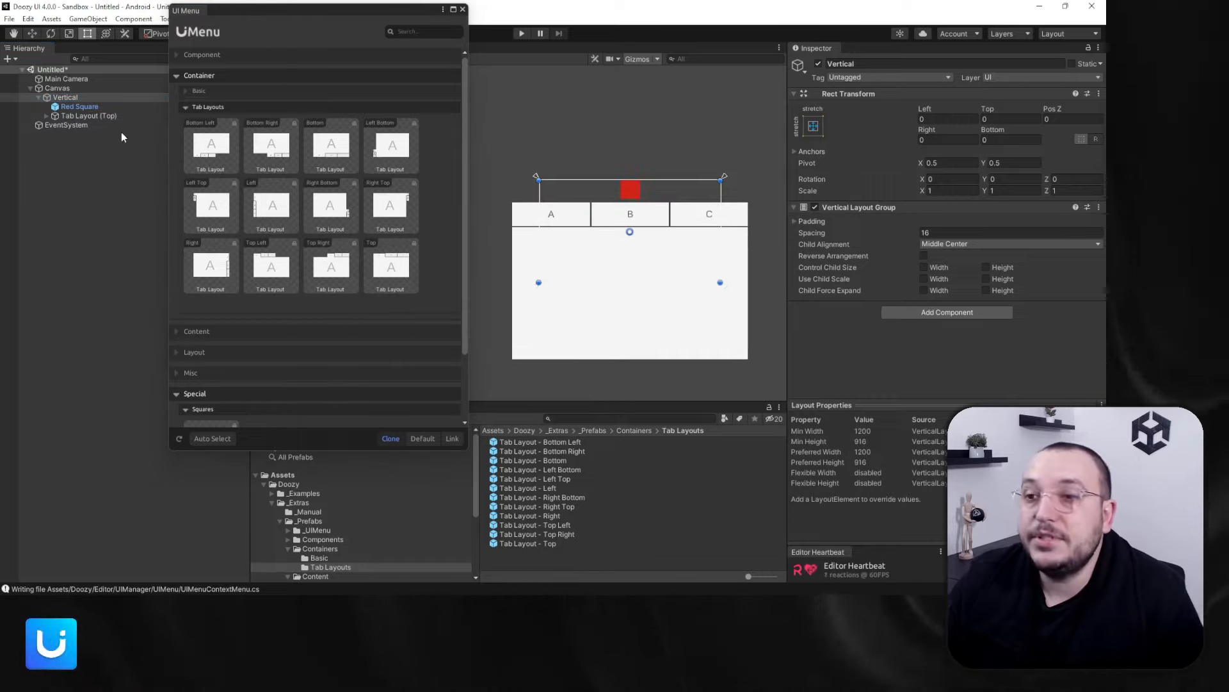
click(74, 115)
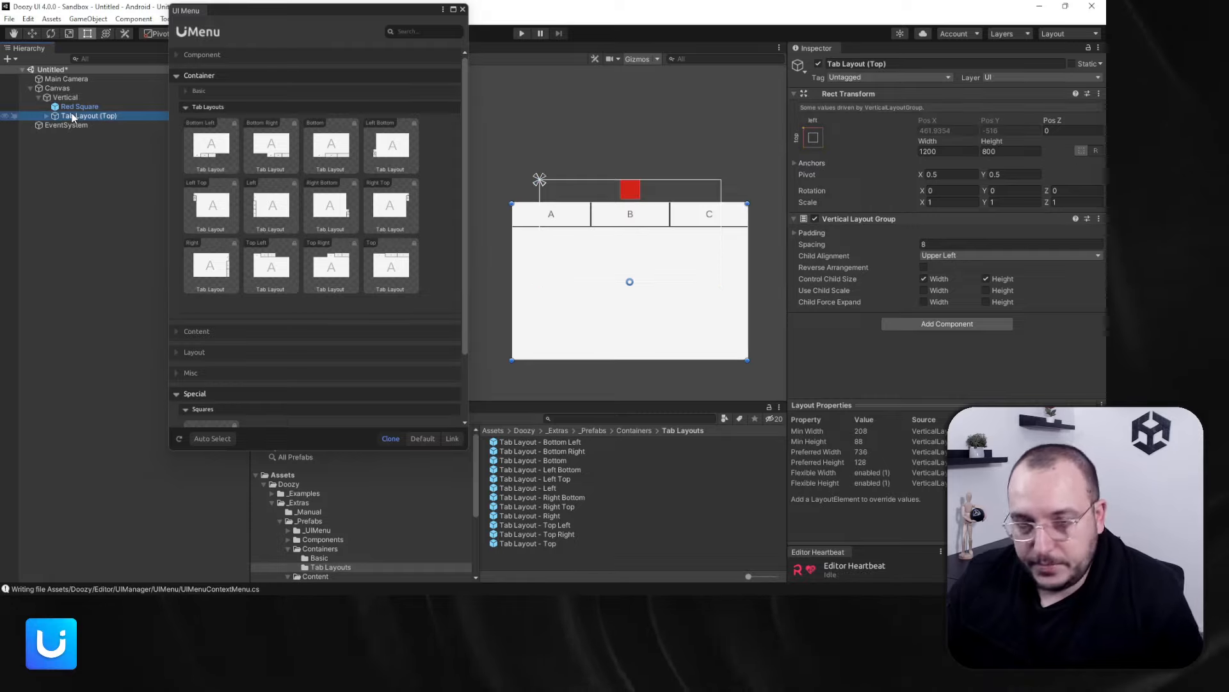
key(Delete)
scroll(662, 283, up, 3)
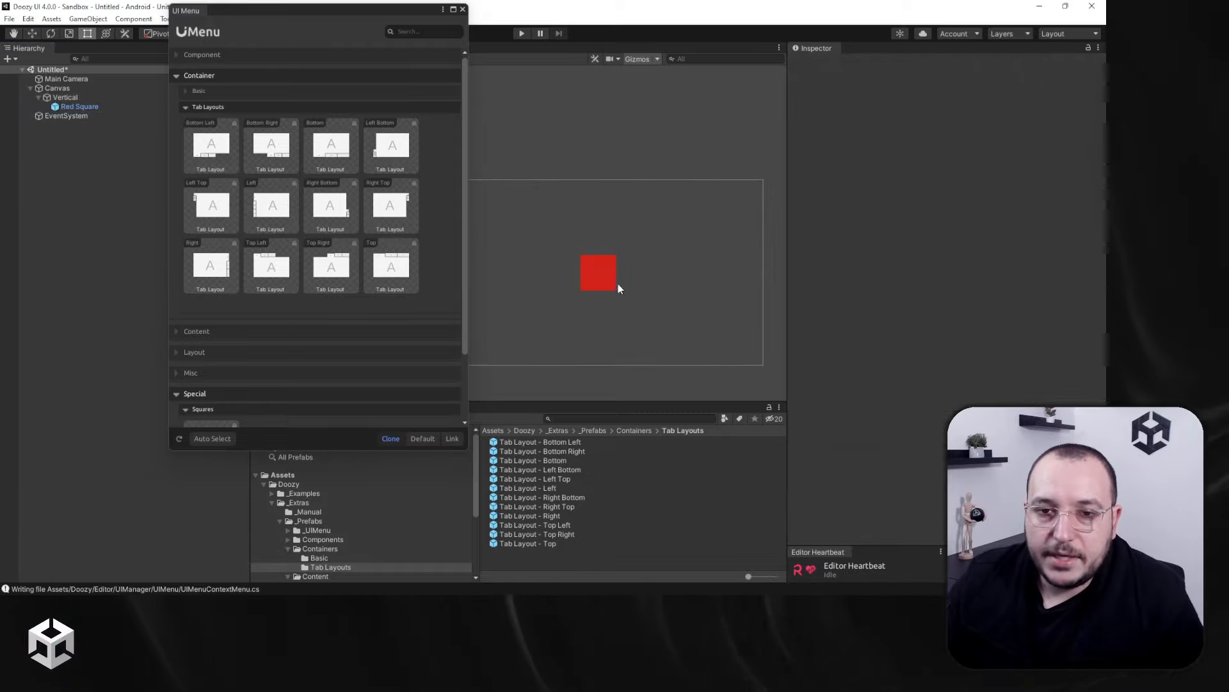
Collapse the Container category and open the _Prefabs/_UIMenu/Previews folder with its assets shown as thumbnails
click(301, 77)
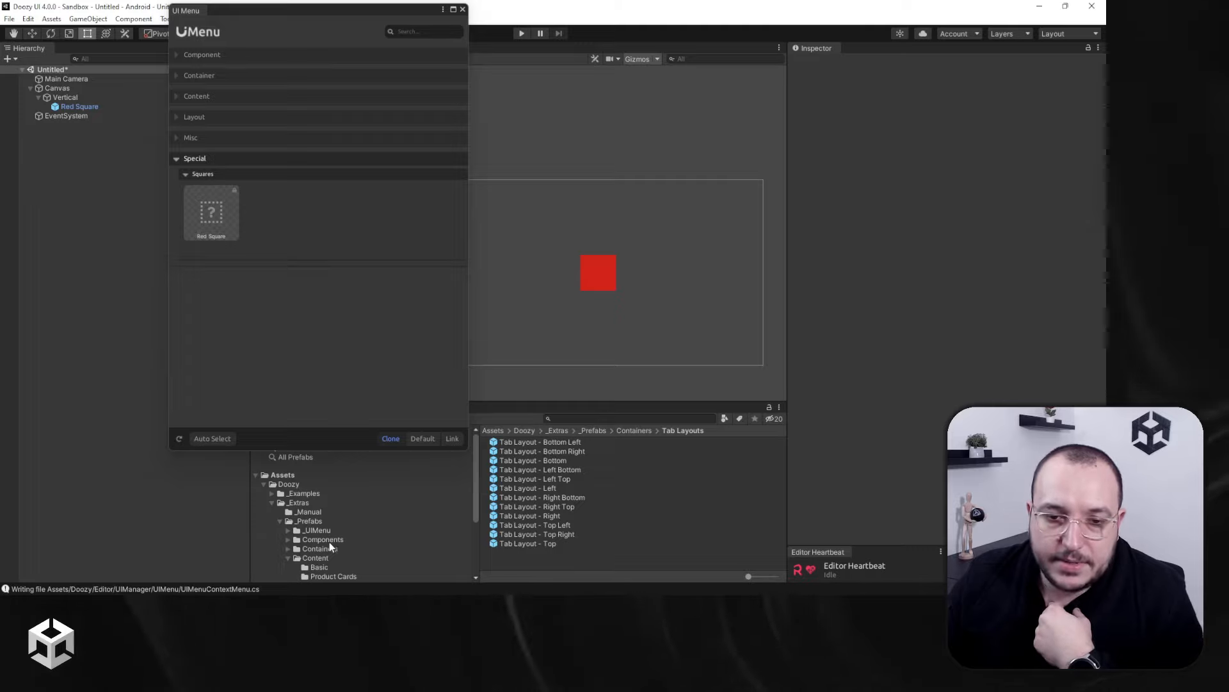
click(315, 531)
double_click(524, 443)
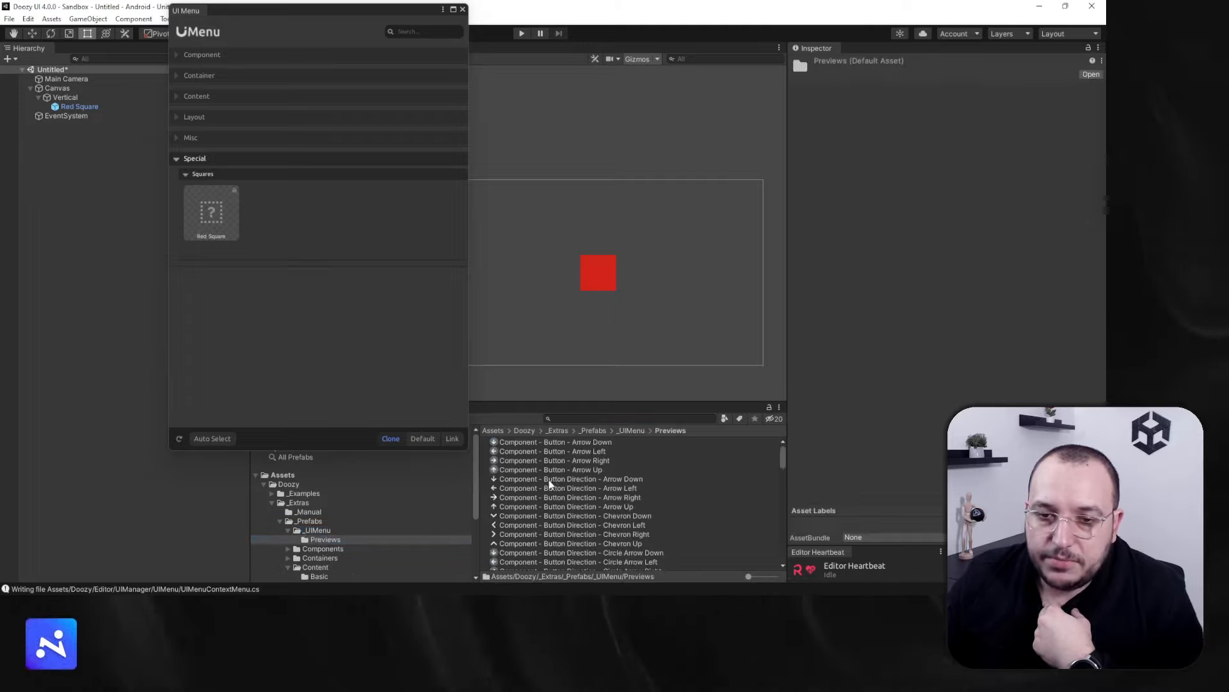
scroll(623, 518, down, 3)
scroll(622, 518, down, 2)
drag(748, 577, 762, 576)
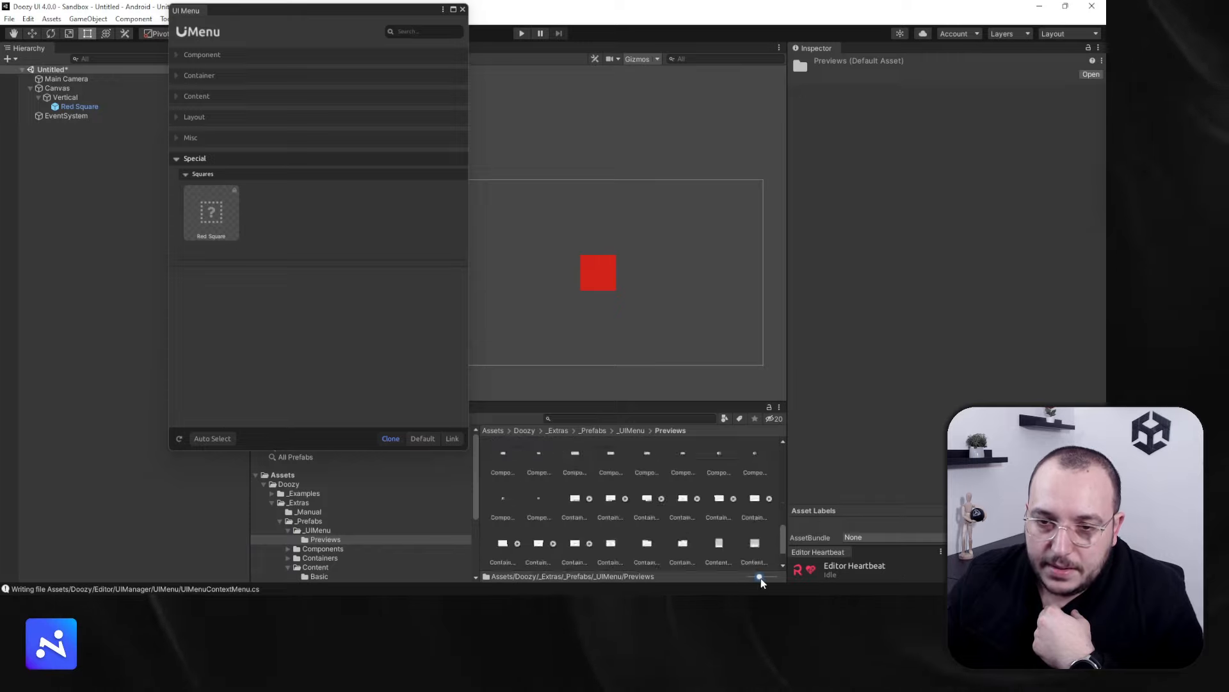
Examine the component, container and content preview images at larger thumbnail sizes and return to the list view
scroll(746, 561, down, 5)
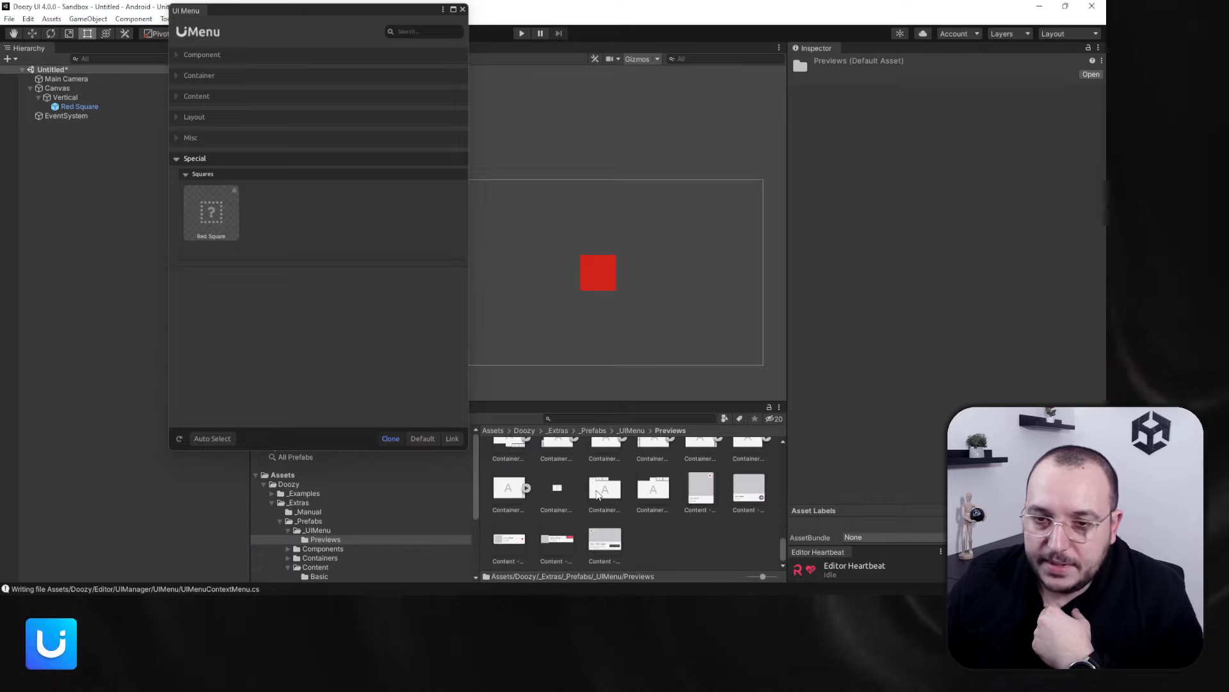
scroll(588, 499, up, 1)
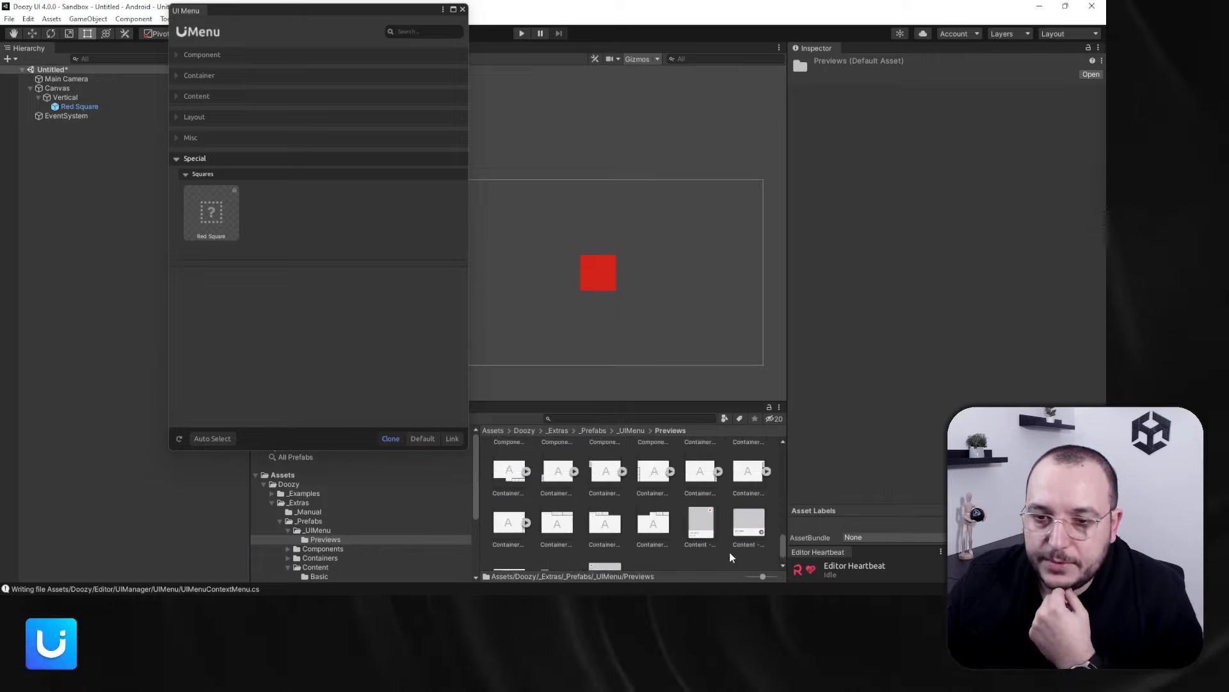
drag(763, 576, 785, 579)
scroll(694, 525, down, 10)
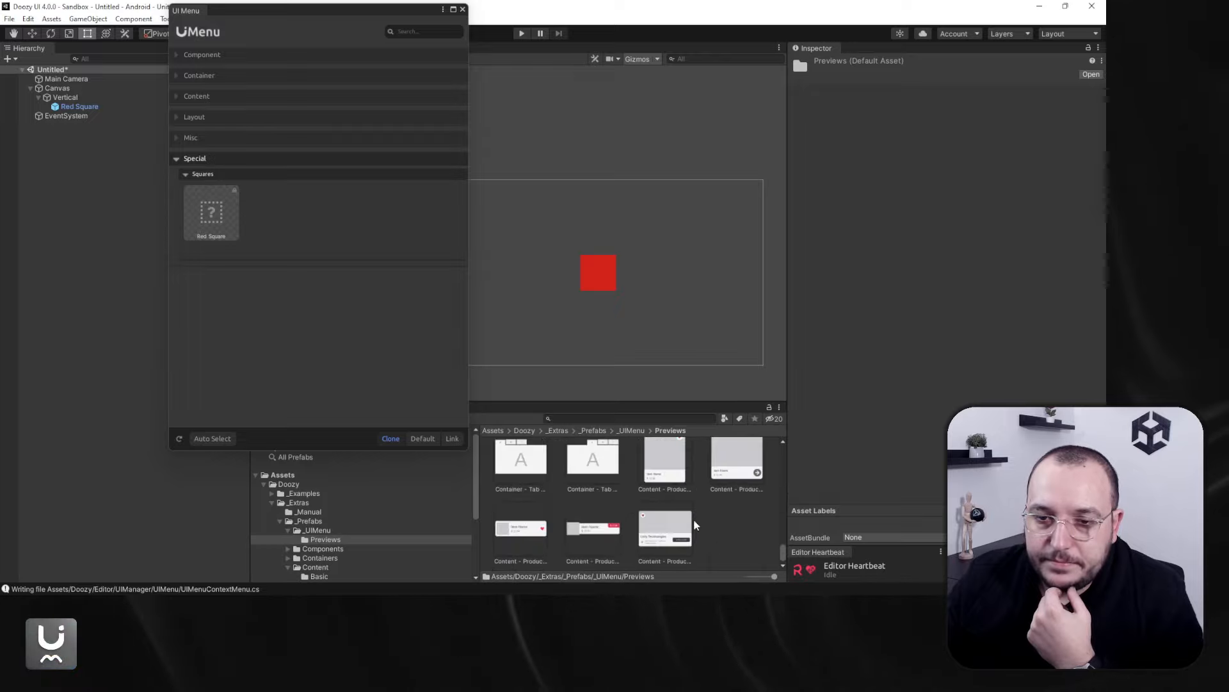
scroll(696, 523, up, 10)
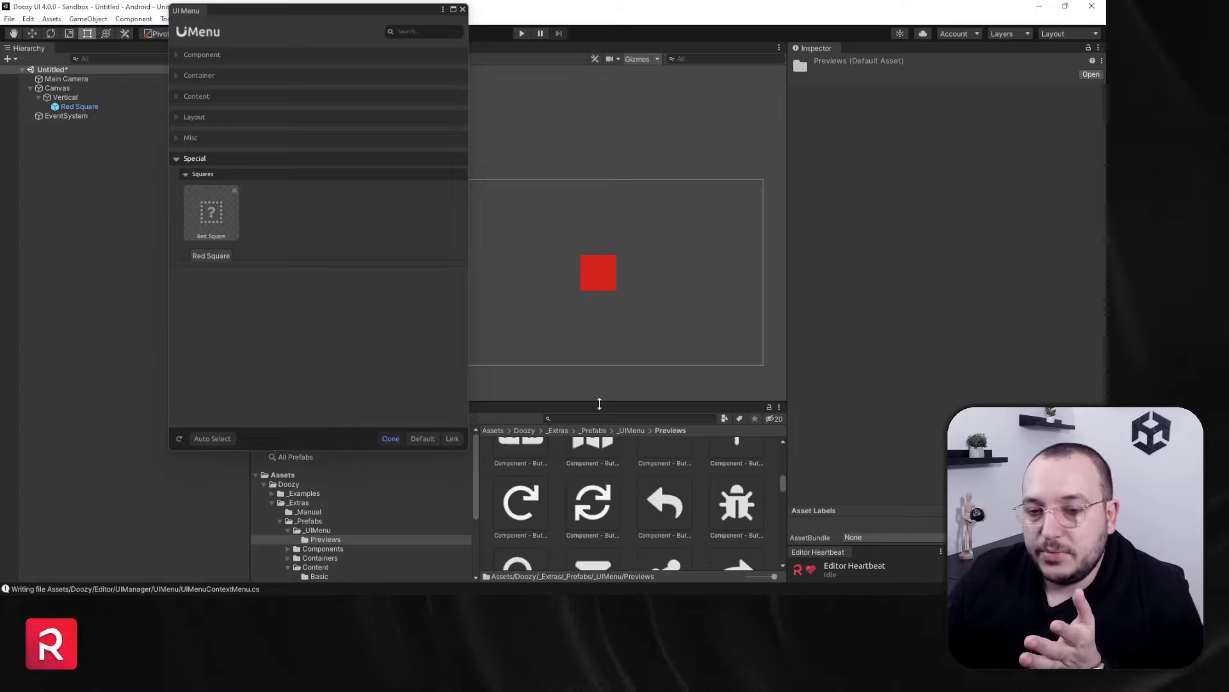
scroll(611, 500, up, 5)
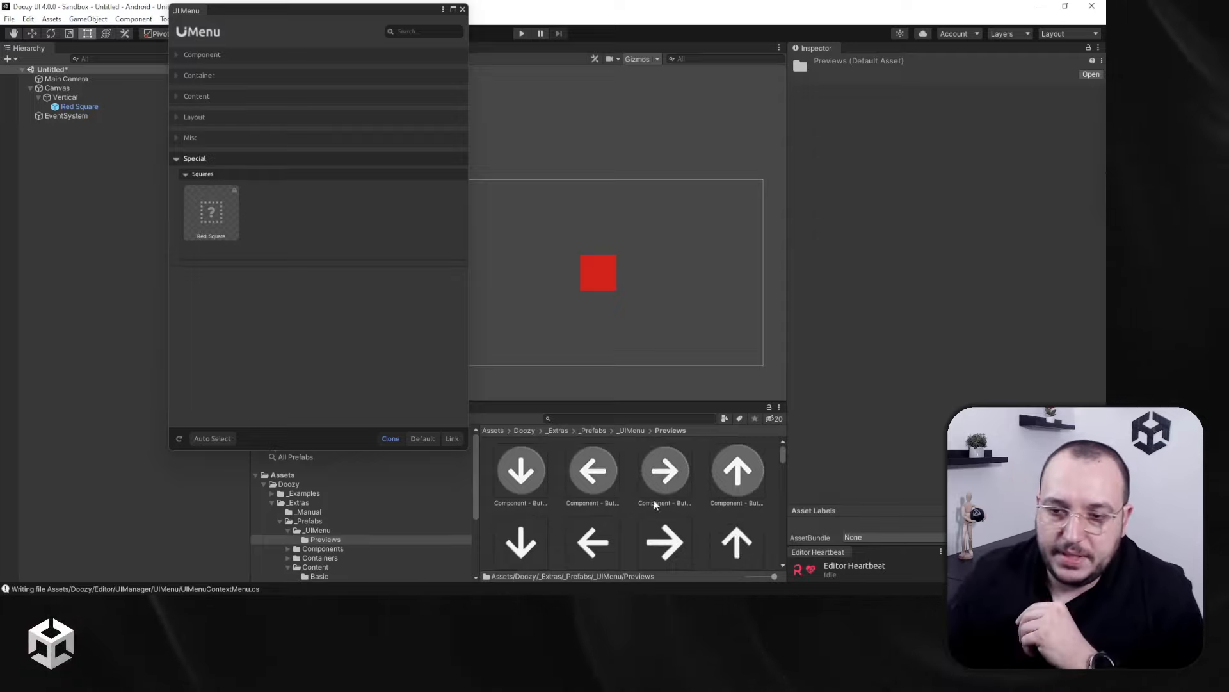
click(744, 576)
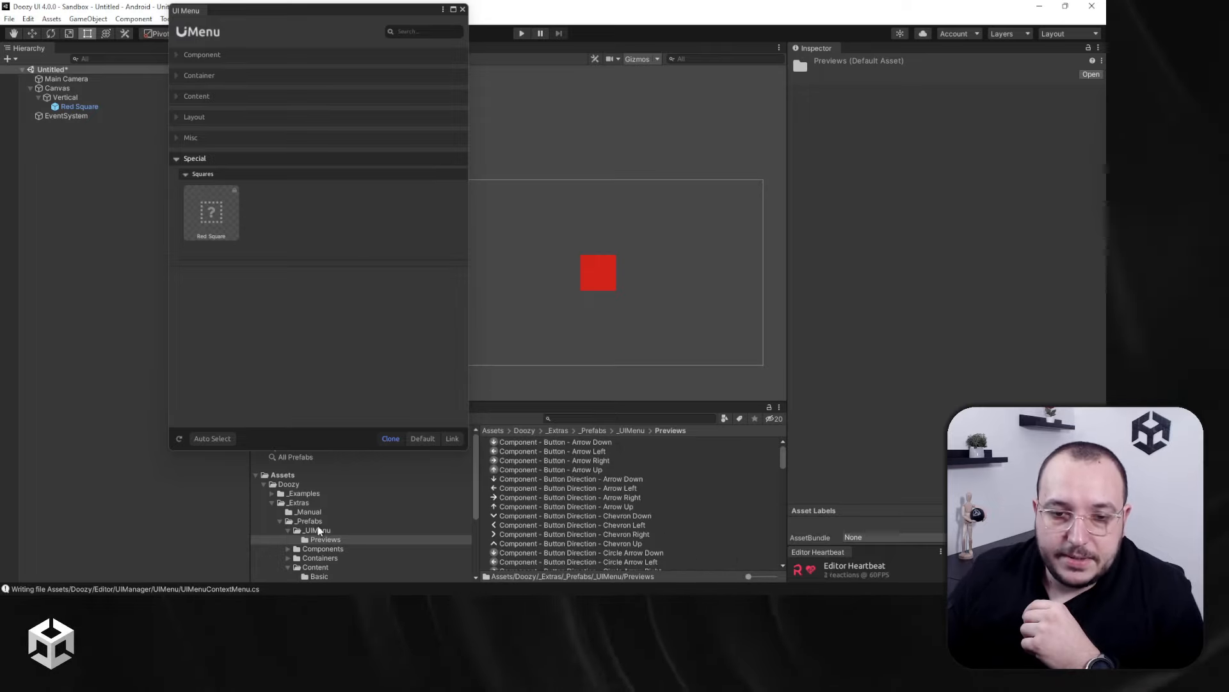
Collapse the Doozy folders, return to the MyProject folder and select the Red Square menu item asset
click(280, 521)
click(306, 521)
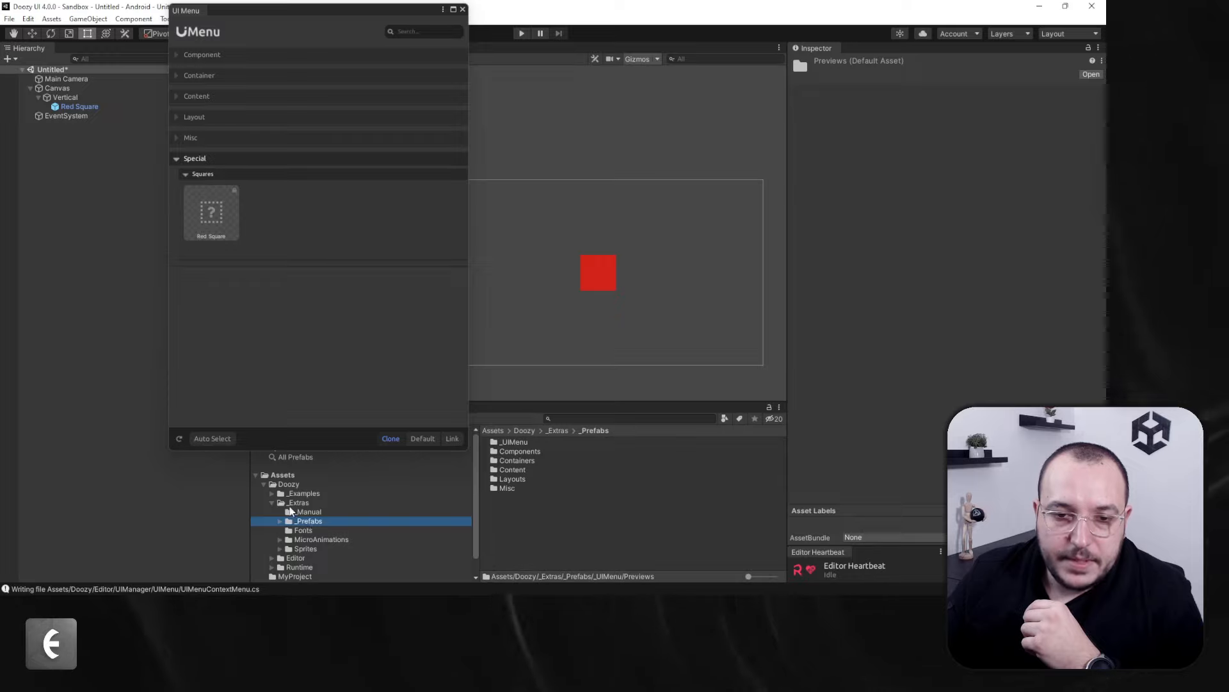
click(292, 503)
click(264, 484)
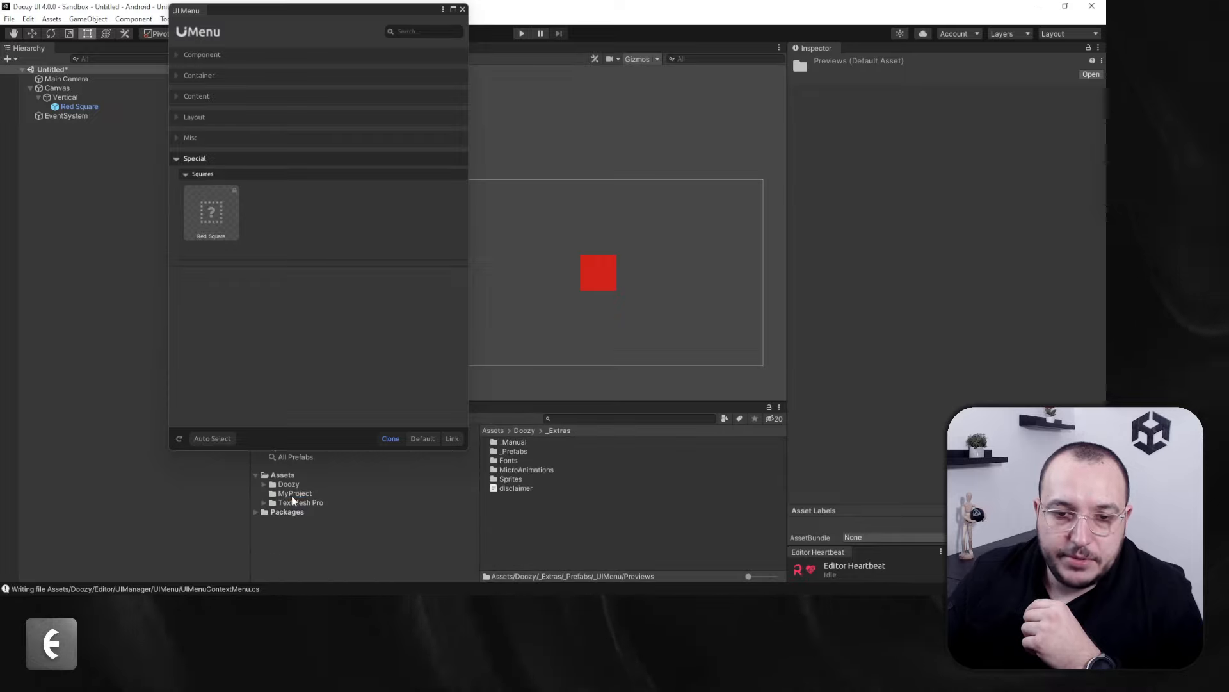
click(294, 493)
click(548, 442)
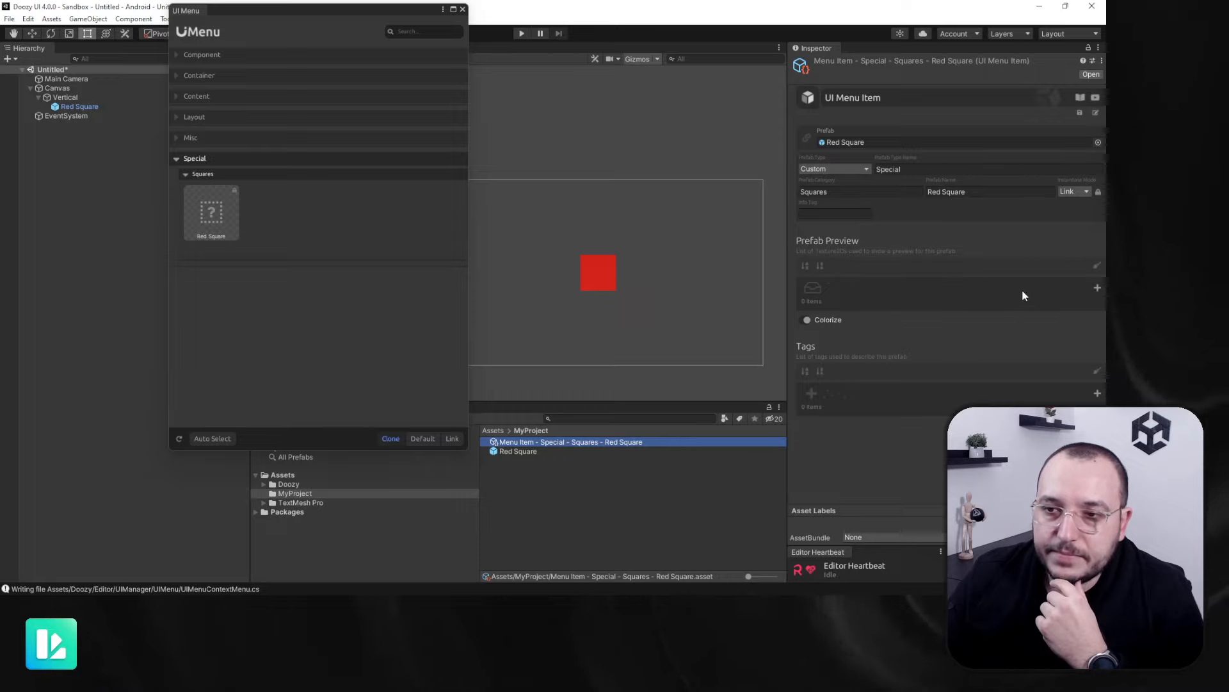
Set AbstractAcrylic_4 as the Red Square menu item's prefab preview with Colorize turned off, and save the item
click(1097, 287)
click(1081, 304)
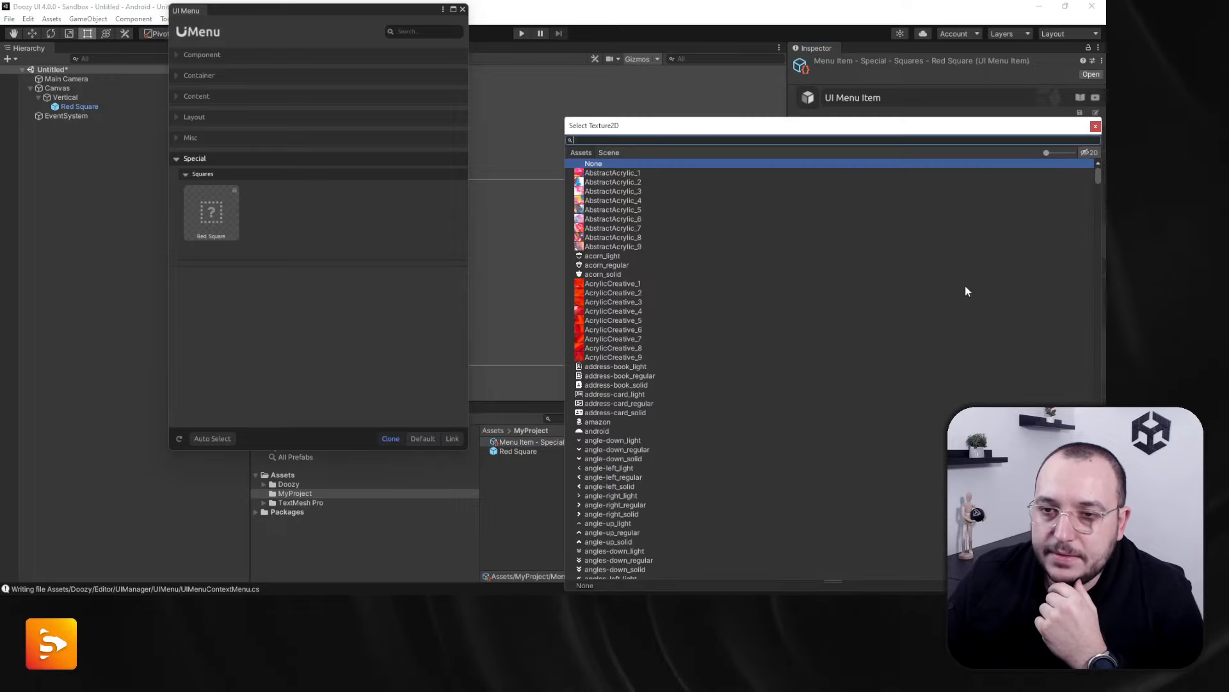
double_click(599, 201)
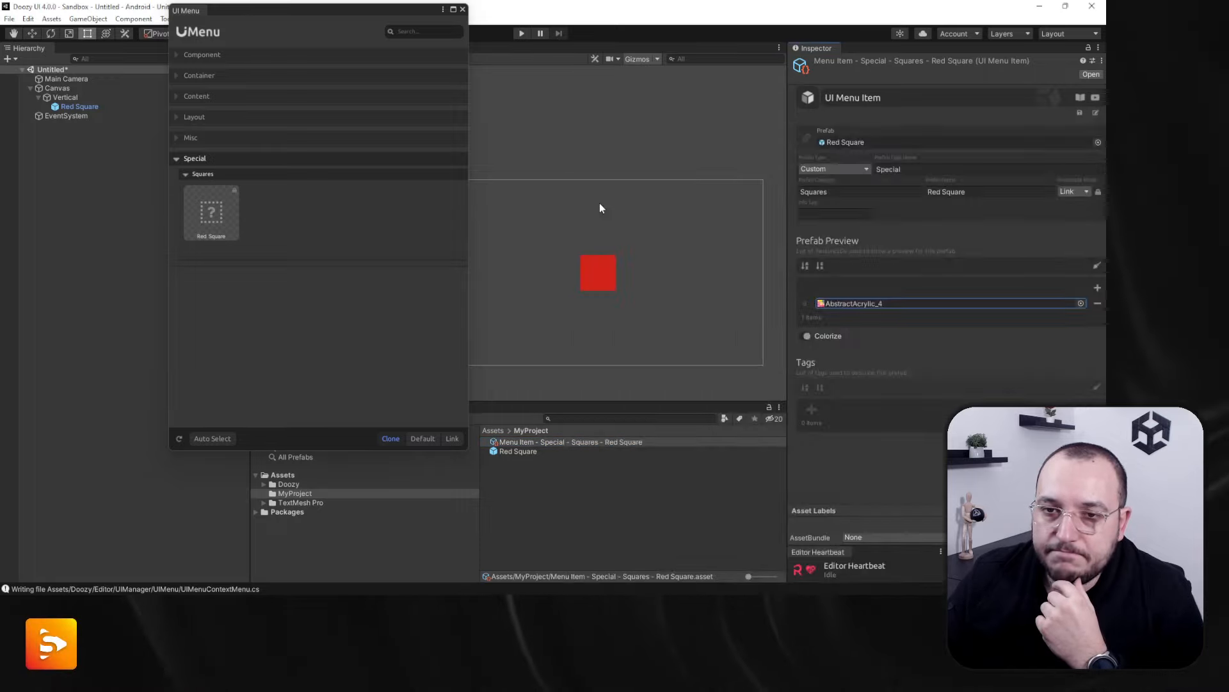
click(806, 338)
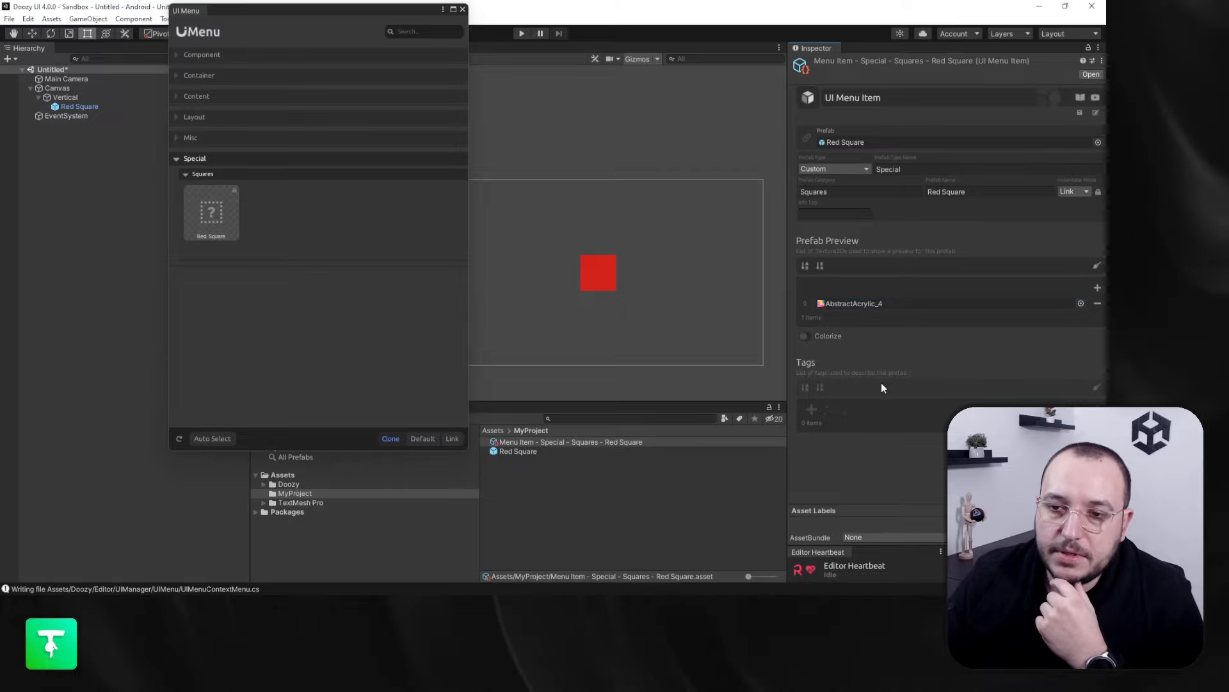
click(1081, 112)
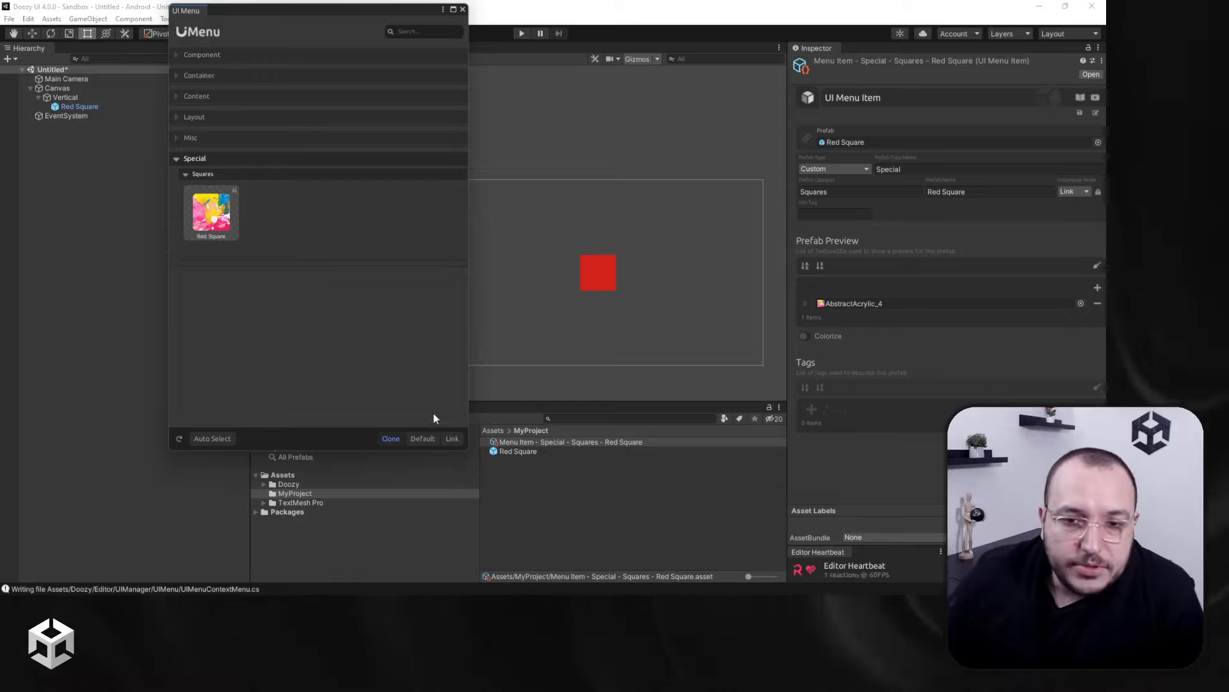
Open the Red Square prefab for editing and add a UI Image as a child of its root object
double_click(539, 452)
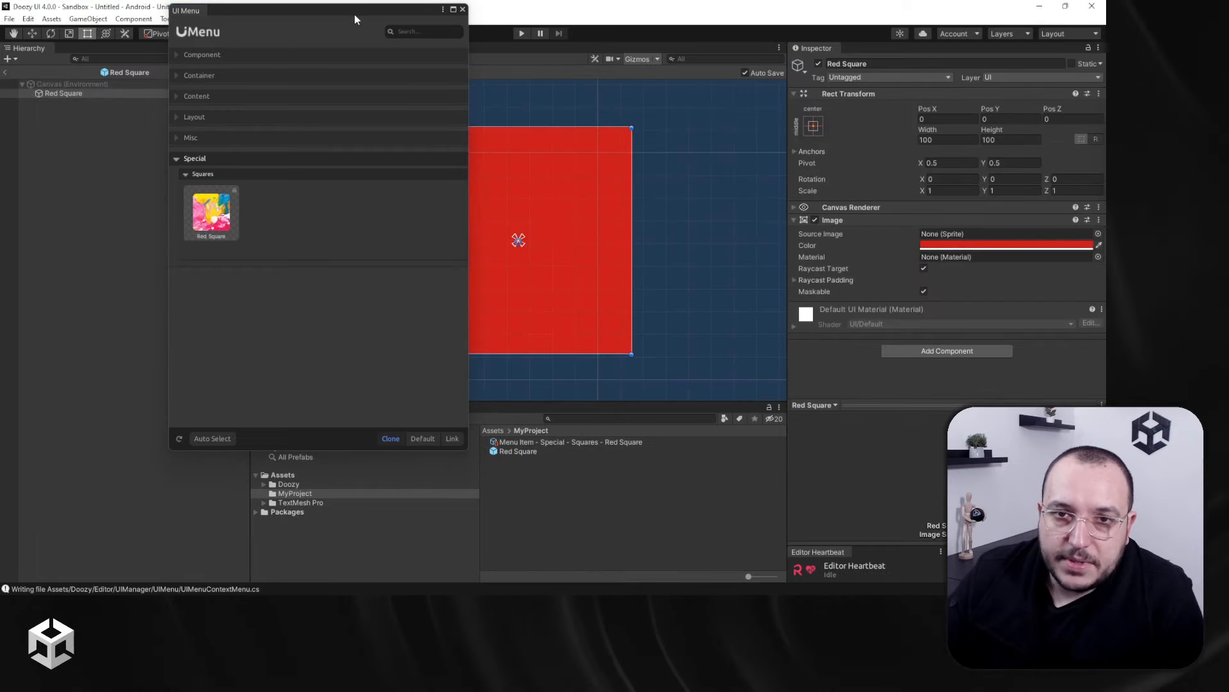
drag(354, 15, 986, 418)
right_click(80, 93)
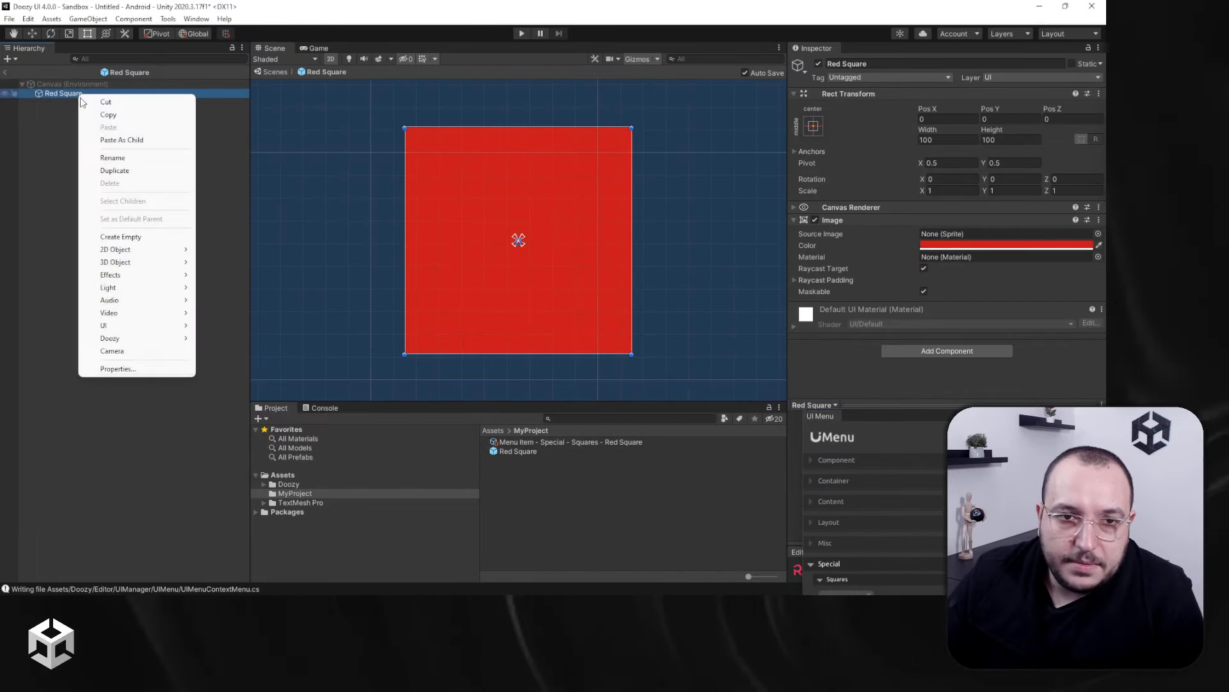
click(224, 351)
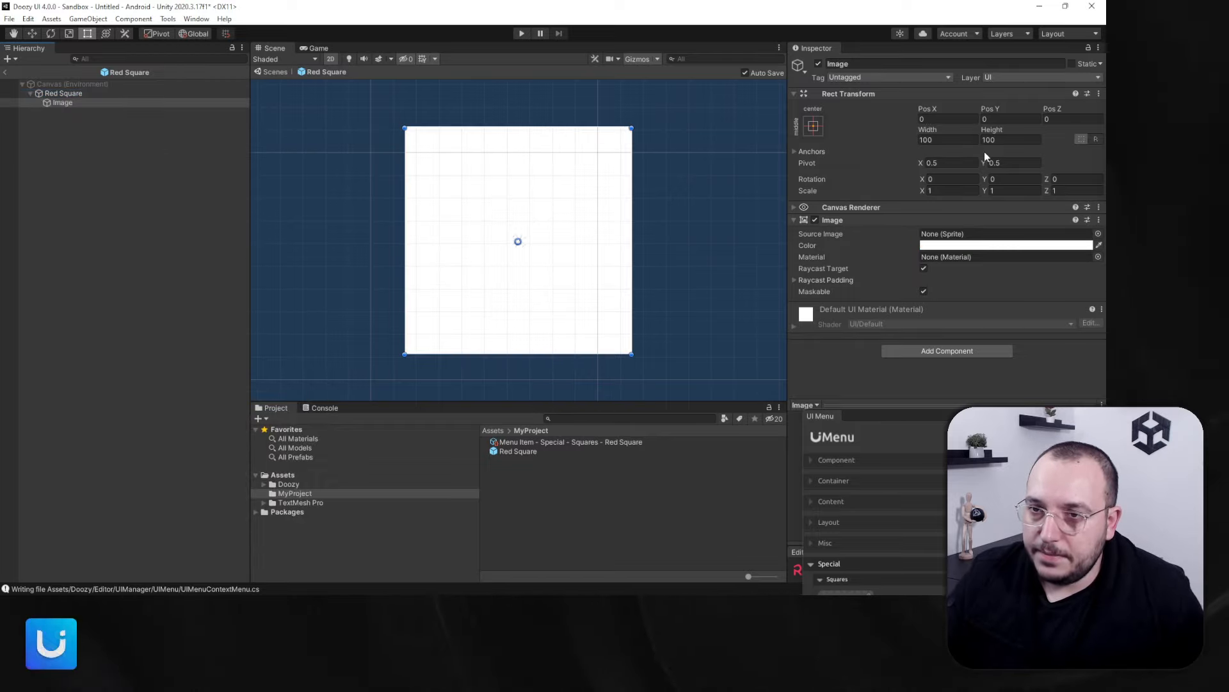
Set the child Image's width and height to 50 and its Z rotation to 45
click(956, 140)
text(50)
key(Tab)
text(50)
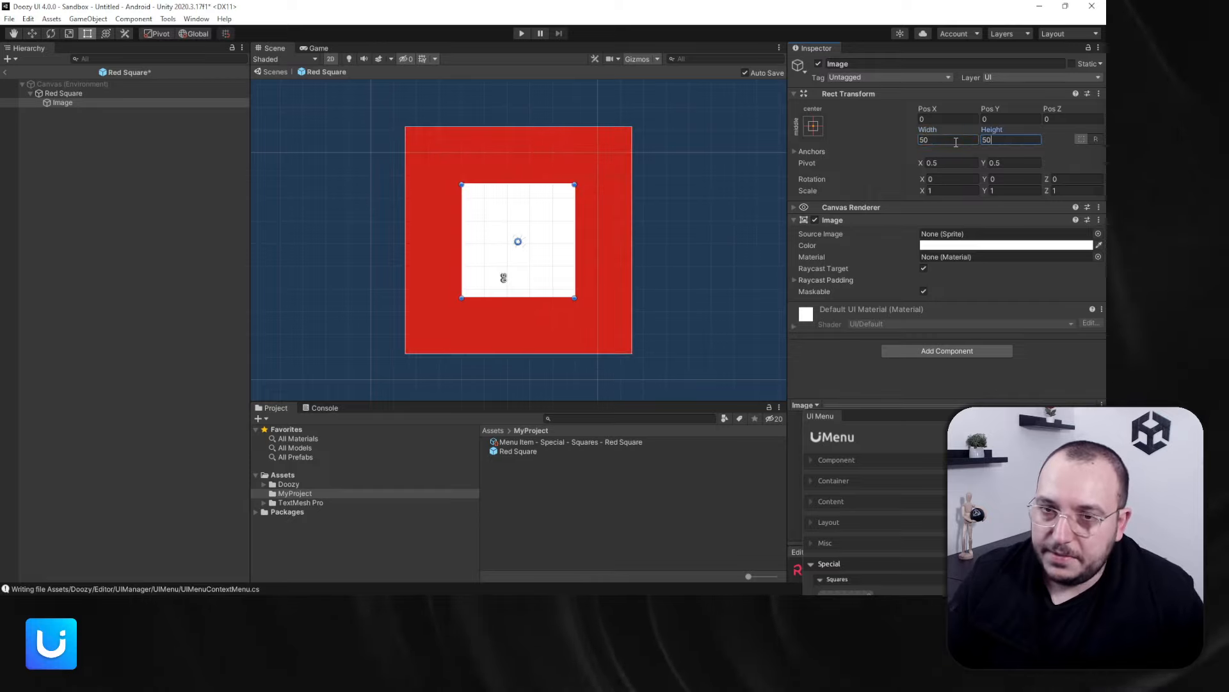
text(45)
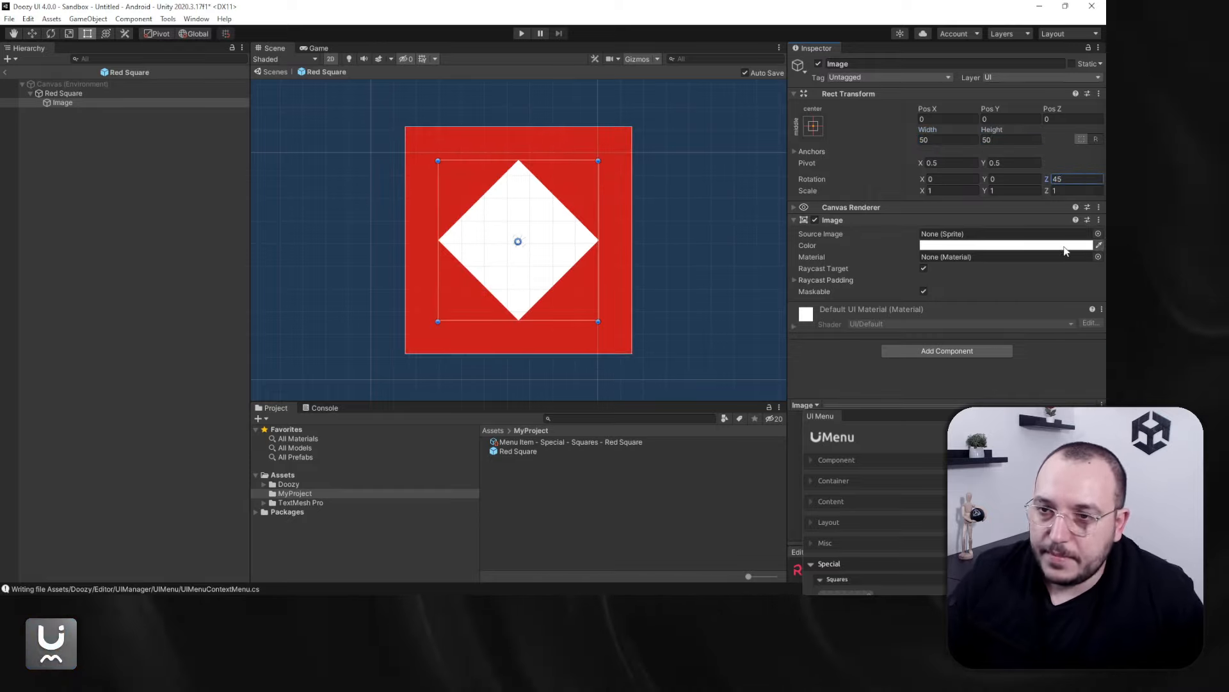
Color the child Image semi-transparent black and return from the prefab to the scene
click(1005, 245)
click(999, 361)
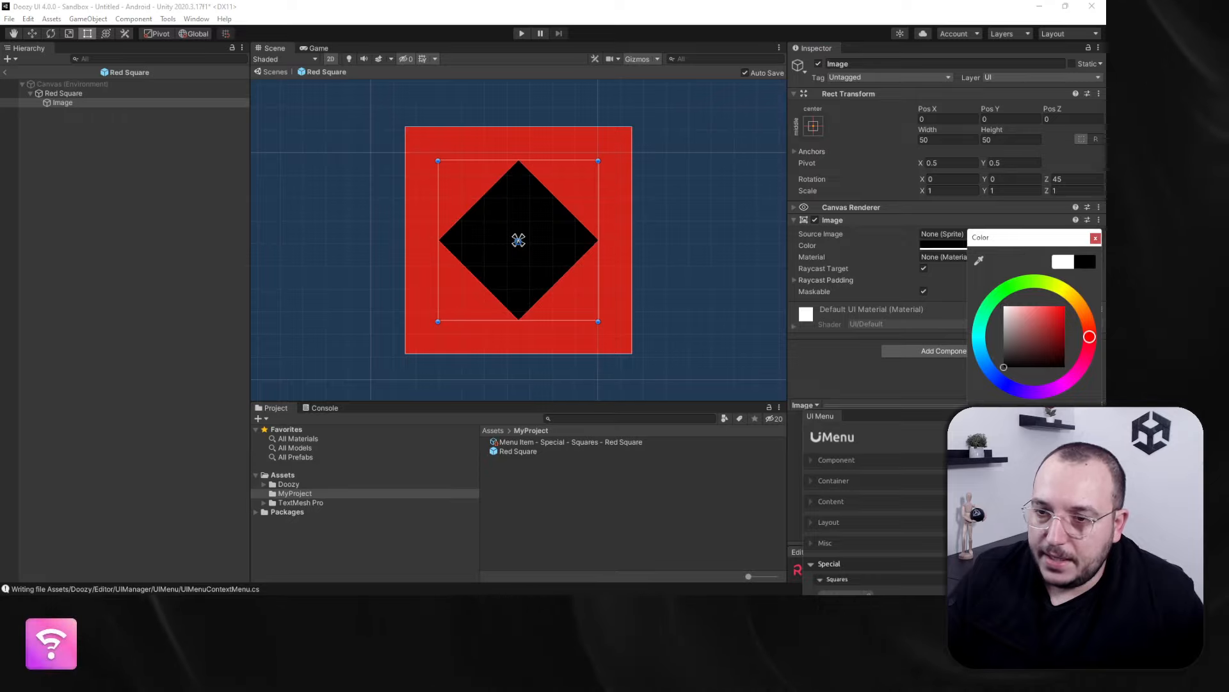
click(1019, 462)
click(1096, 238)
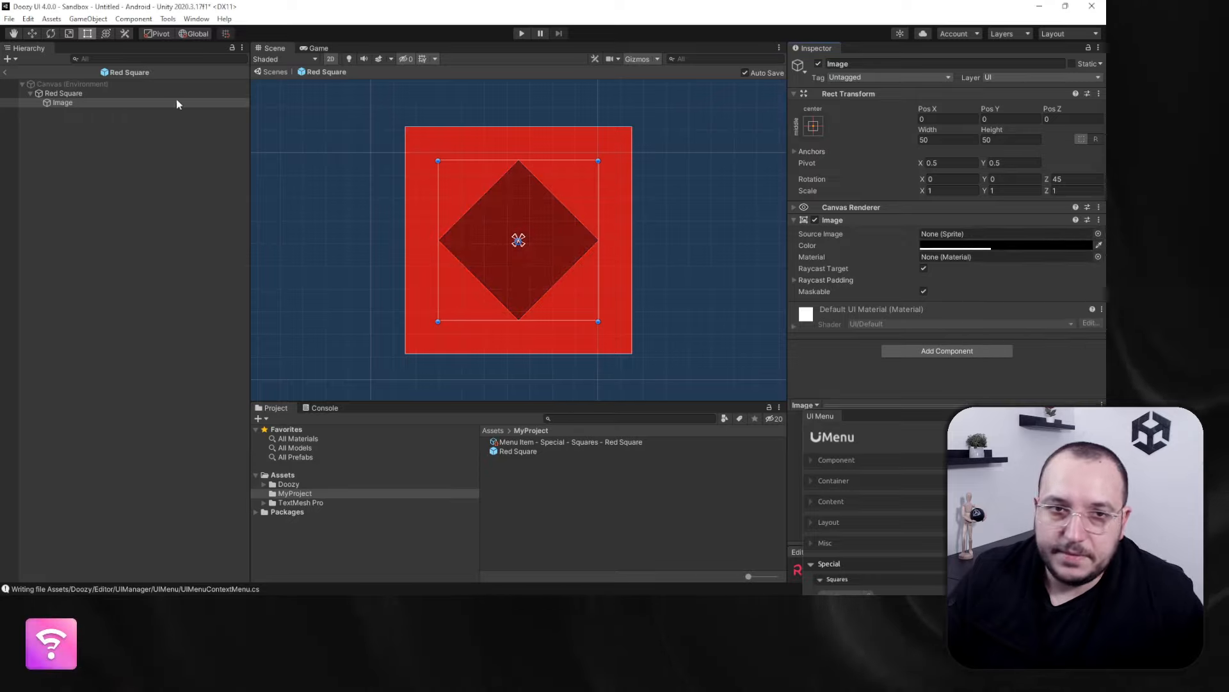
click(9, 75)
Take a screen capture of the region around the red square in the scene view and copy it to the clipboard
drag(890, 417, 161, 59)
scroll(652, 281, up, 2)
middle_drag(654, 285, 622, 292)
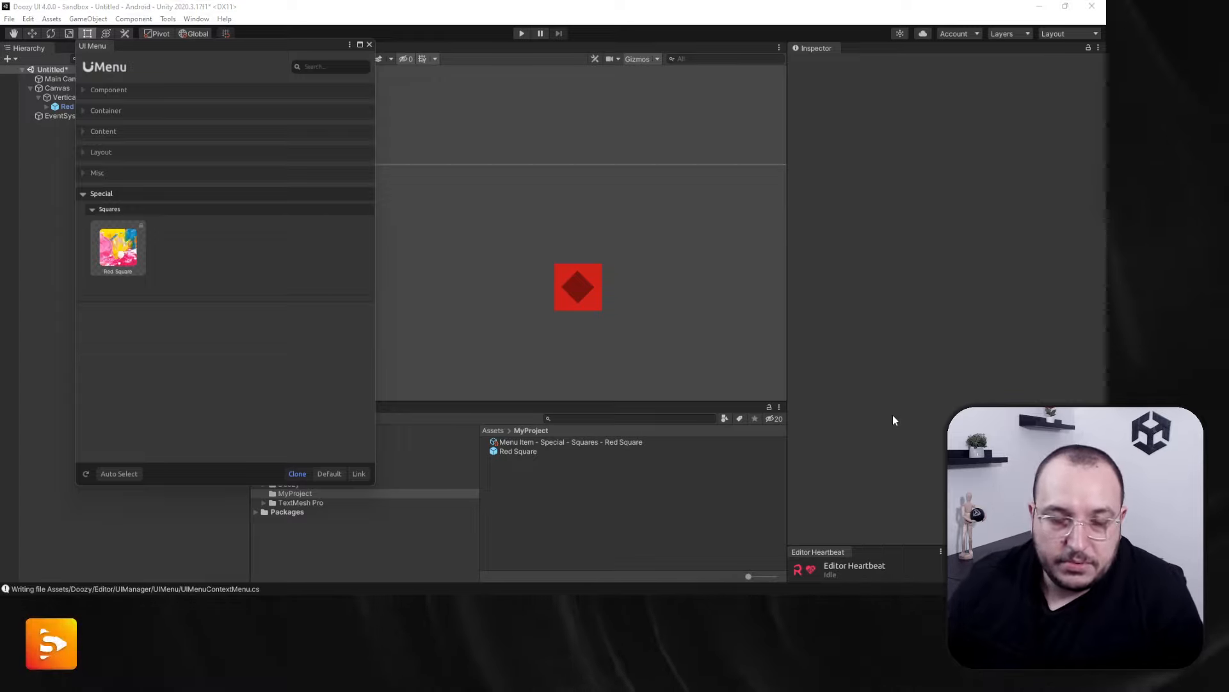
key(ctrl+Print)
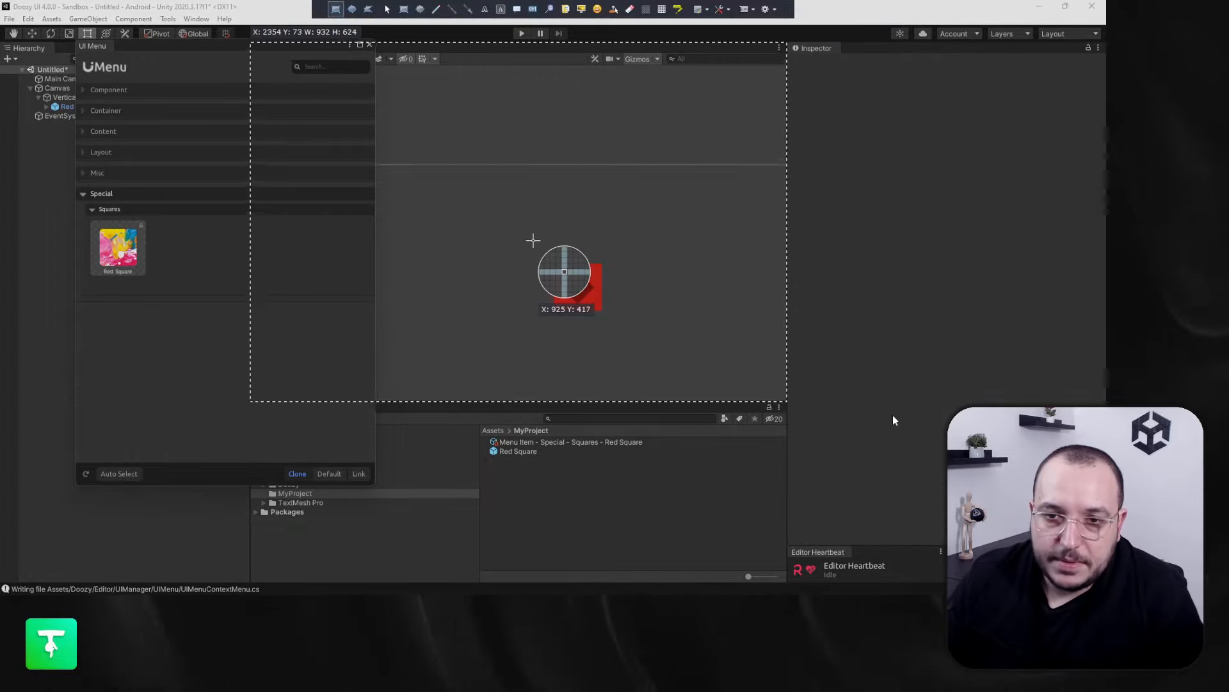
drag(533, 241, 630, 336)
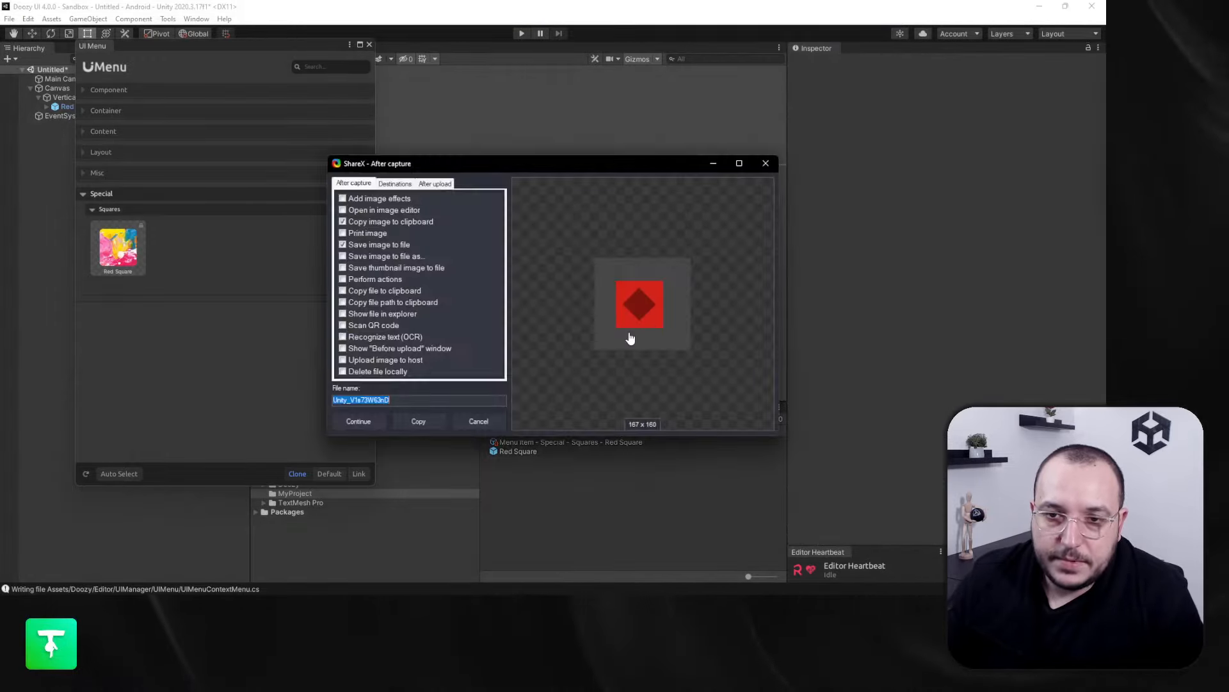
click(418, 422)
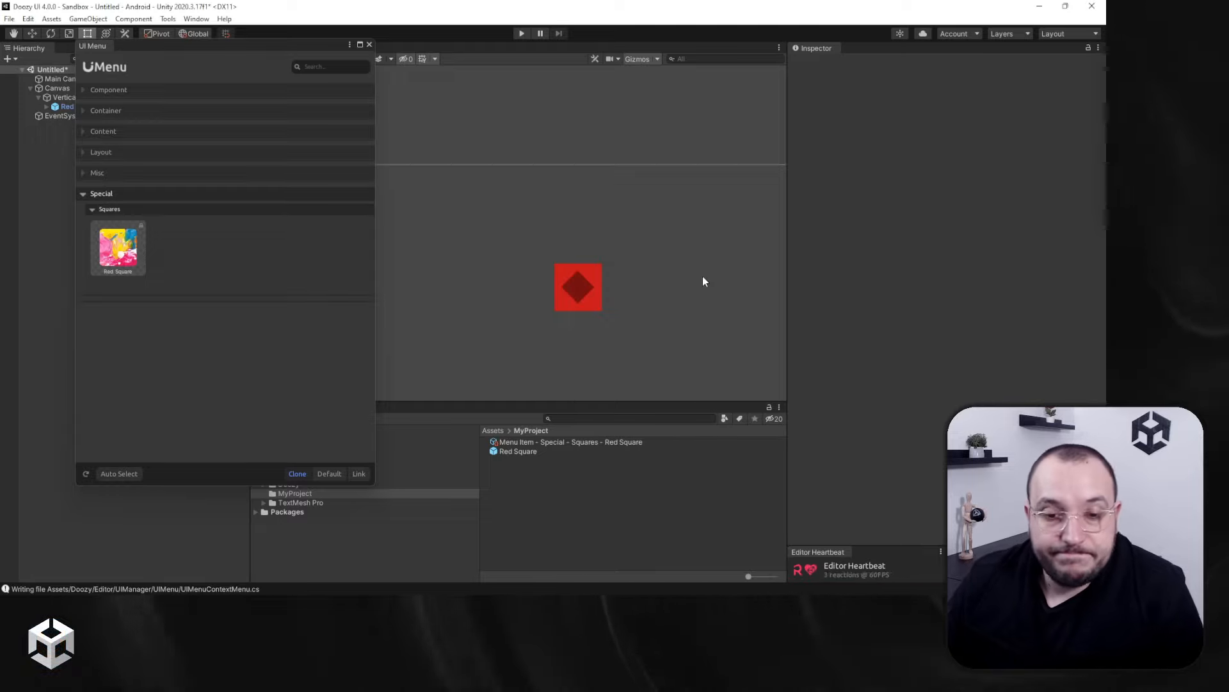
Switch to Photoshop, create a 167 x 160 px document from the Clipboard preset, and paste the capture into it
click(514, 606)
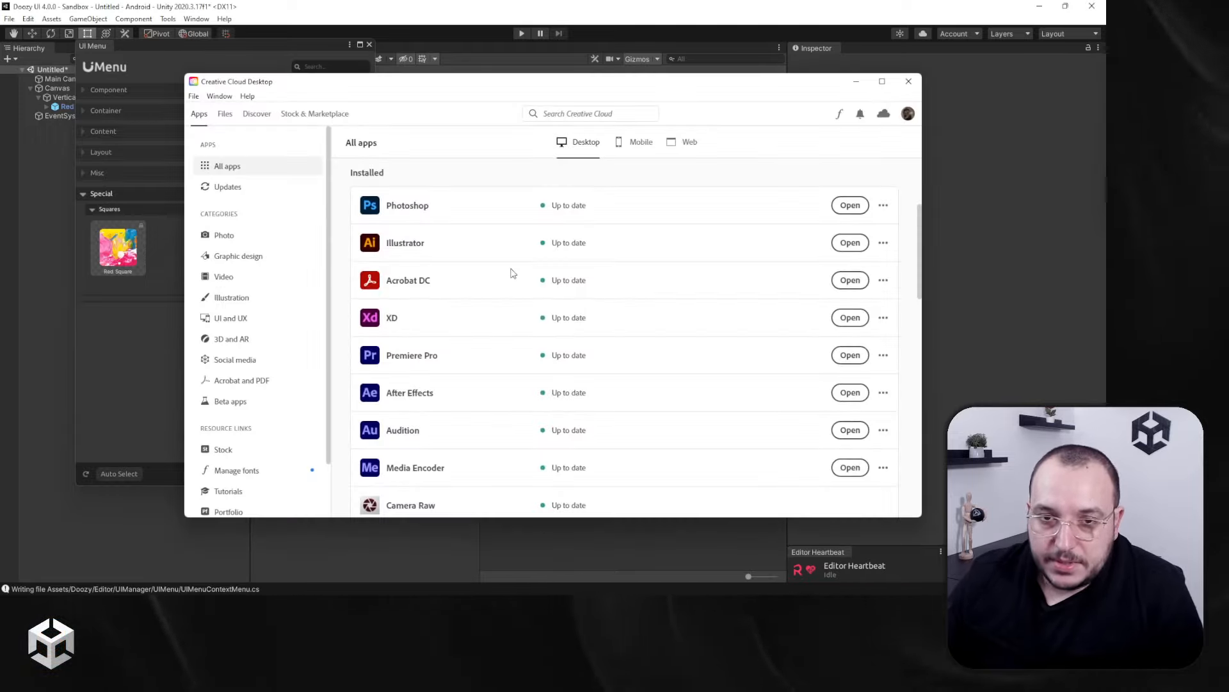
click(850, 206)
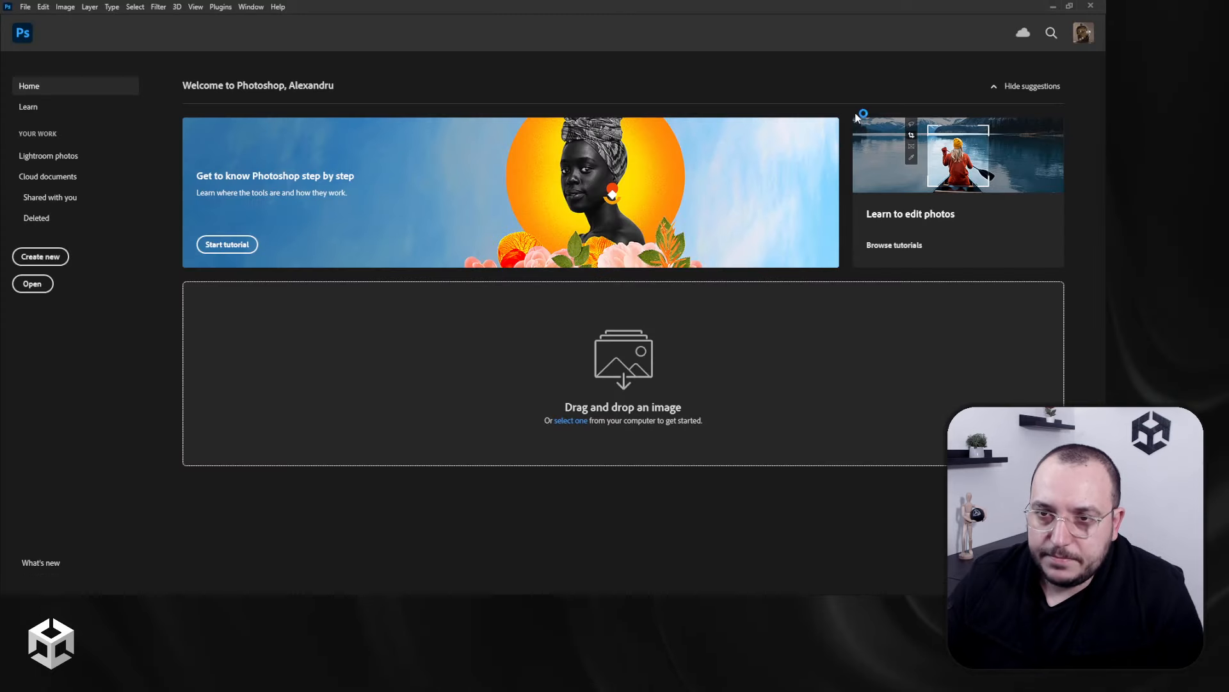
click(28, 7)
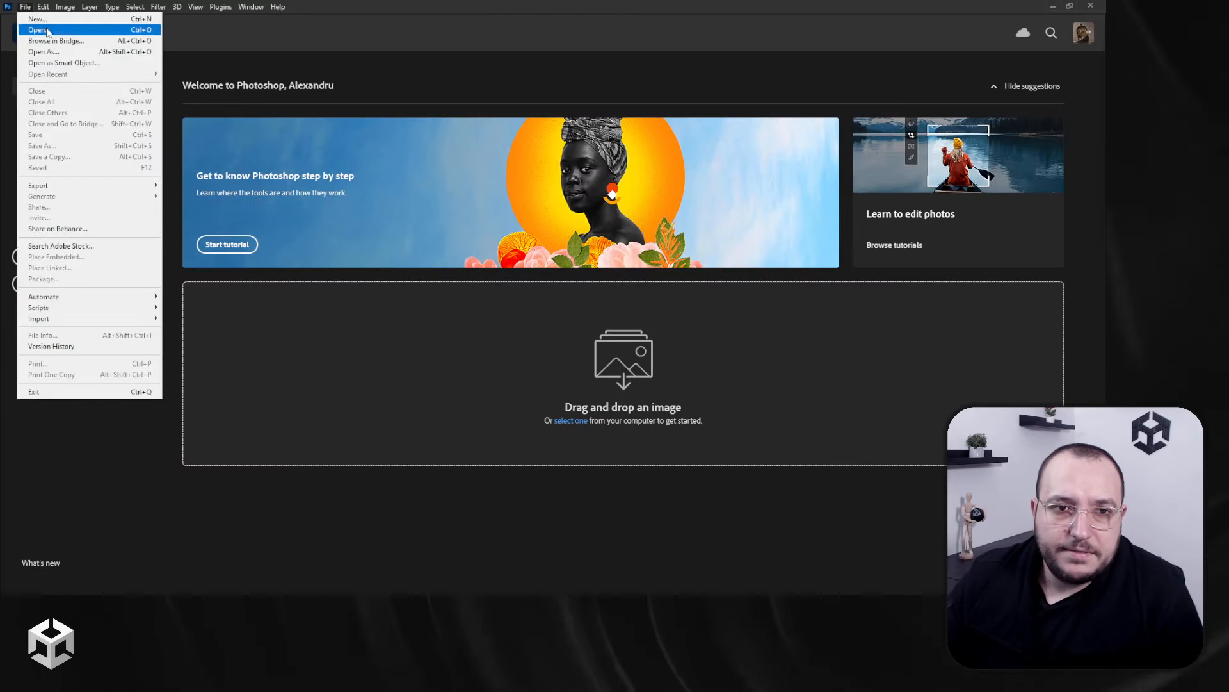
click(44, 20)
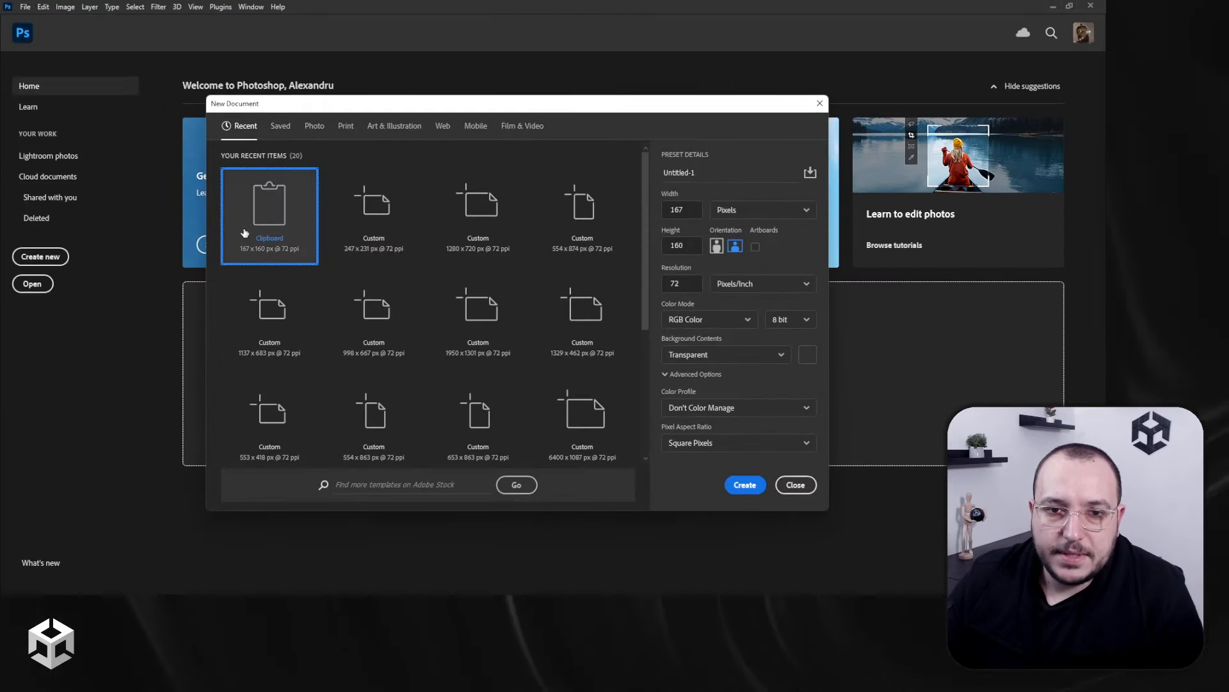
double_click(243, 233)
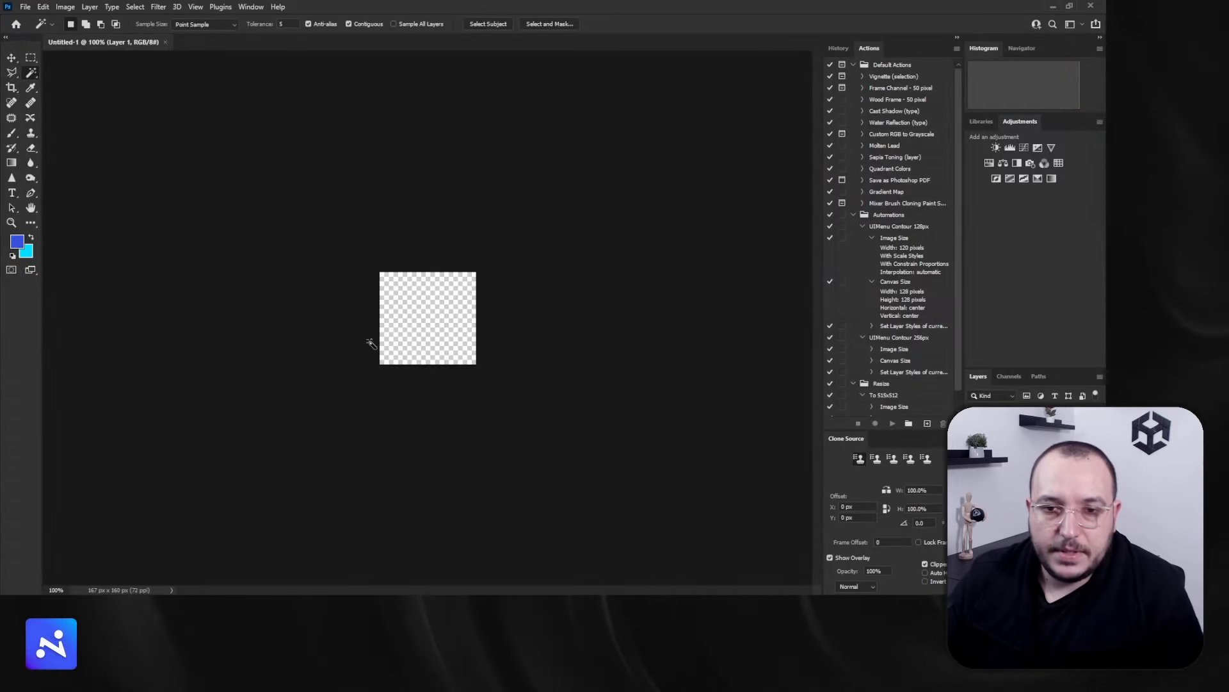
key(ctrl+v)
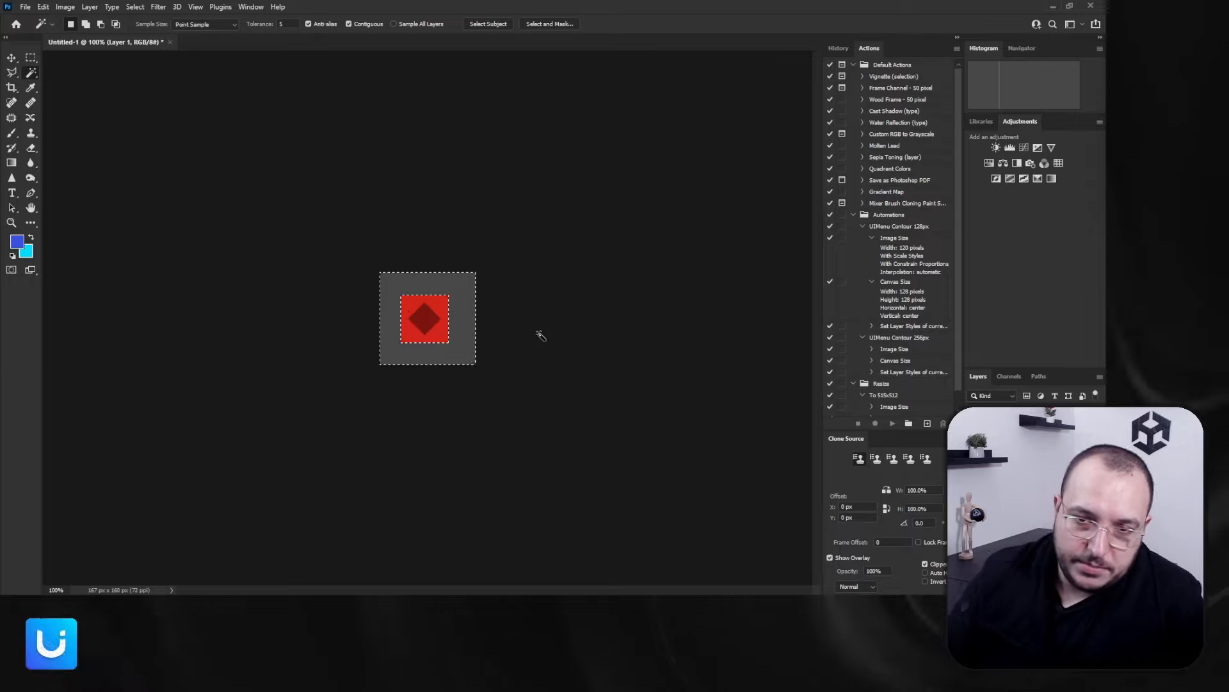
Delete the gray background around the red square and trim the transparent pixels on all four sides
key(Delete)
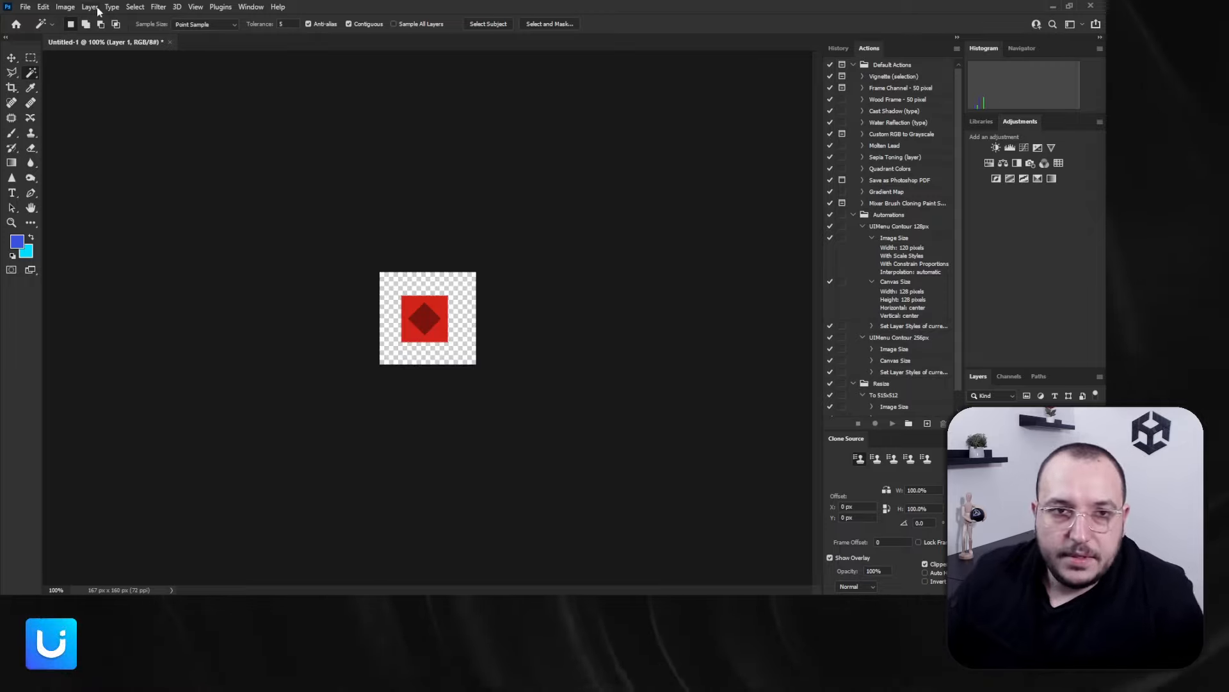
click(65, 7)
click(143, 132)
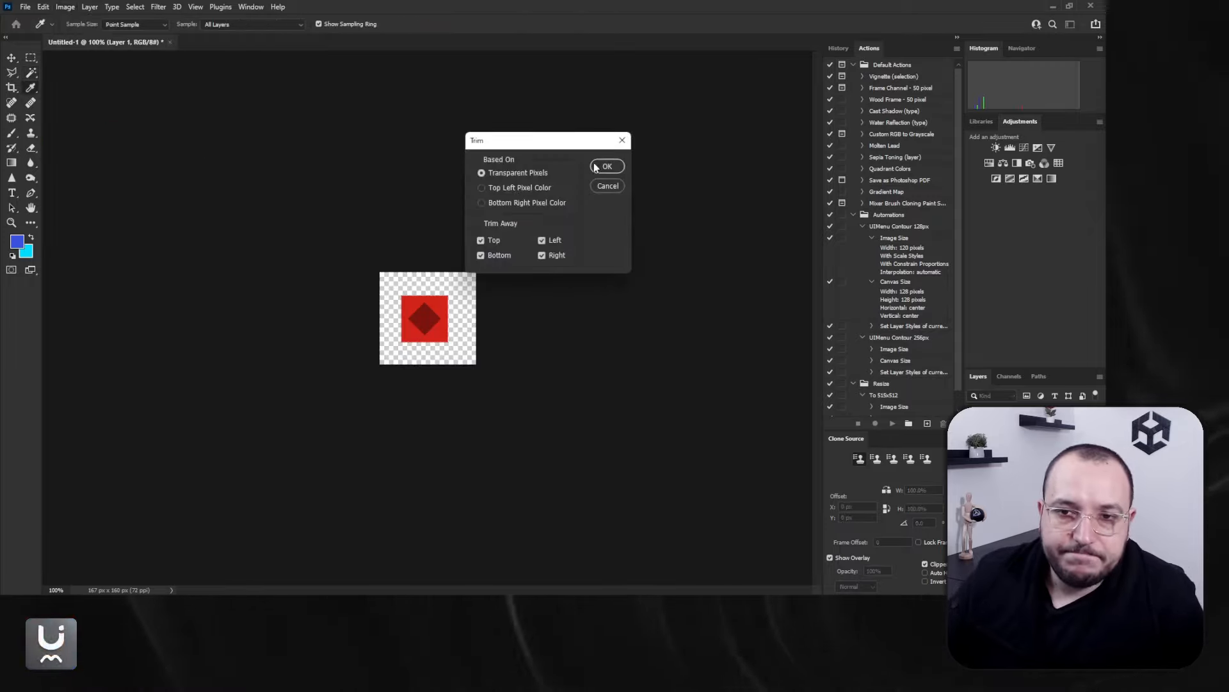
click(595, 167)
Resize the trimmed image to 120 x 120 pixels
click(58, 8)
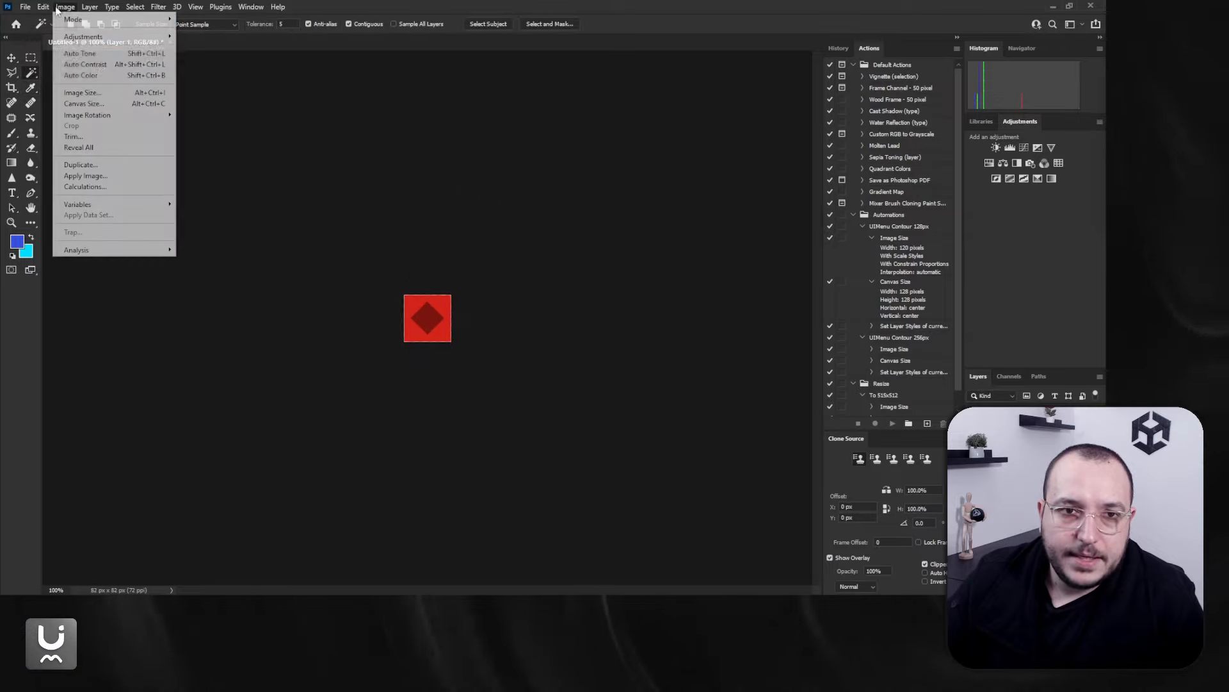
click(82, 92)
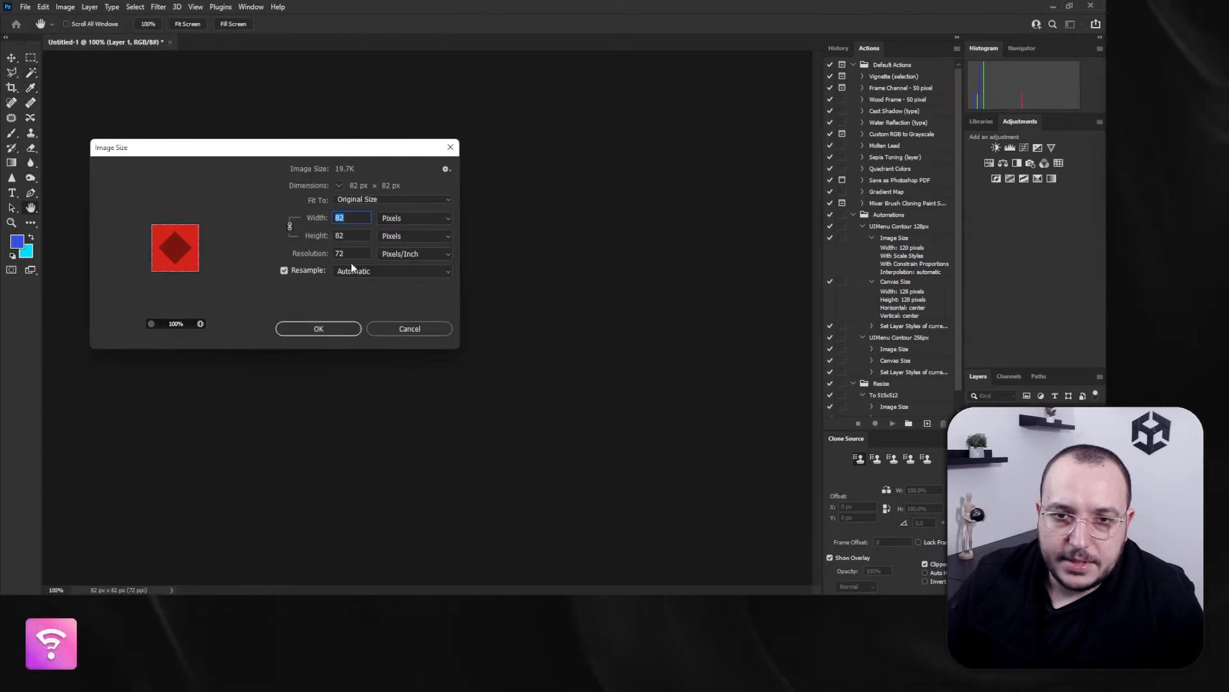
text(120)
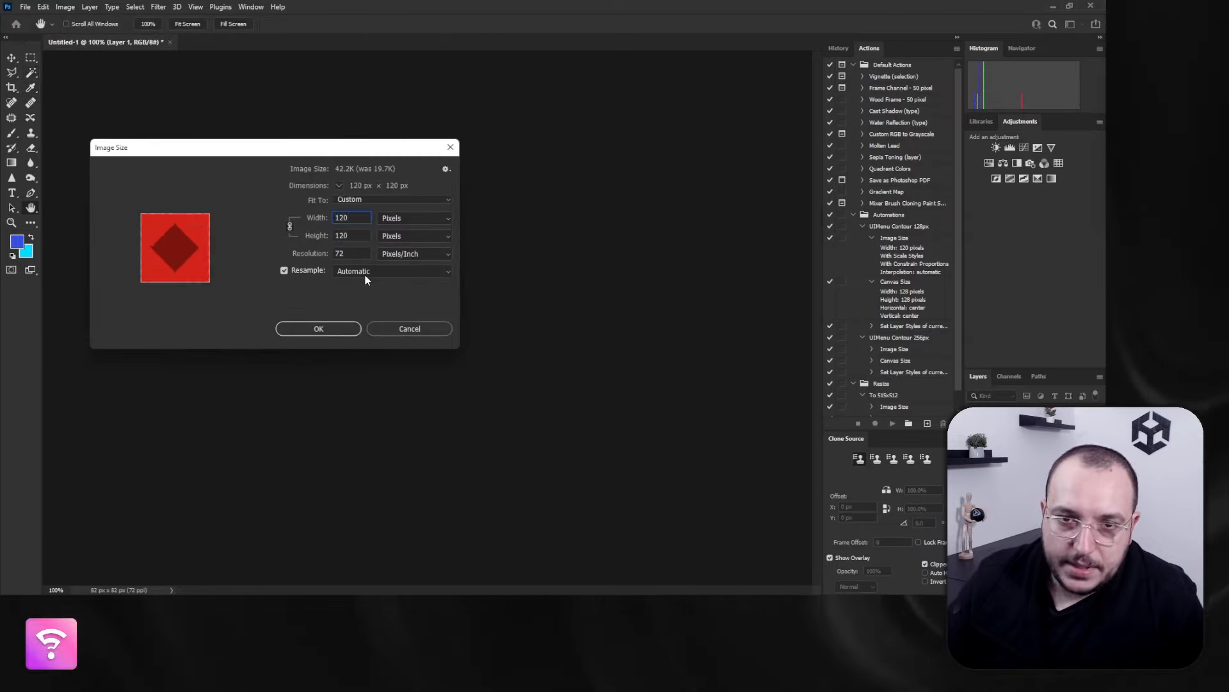
key(Return)
Enlarge the canvas to 128 x 128 pixels, keeping the image anchored at the center
click(65, 6)
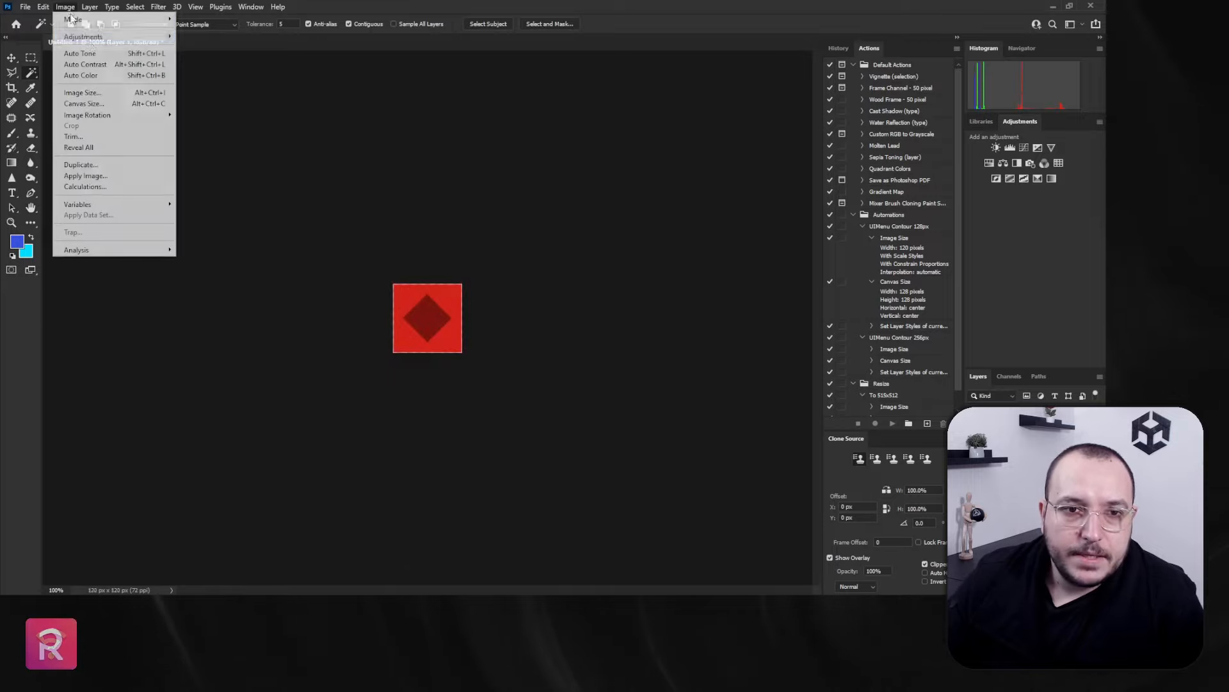
click(122, 102)
double_click(457, 266)
text(12)
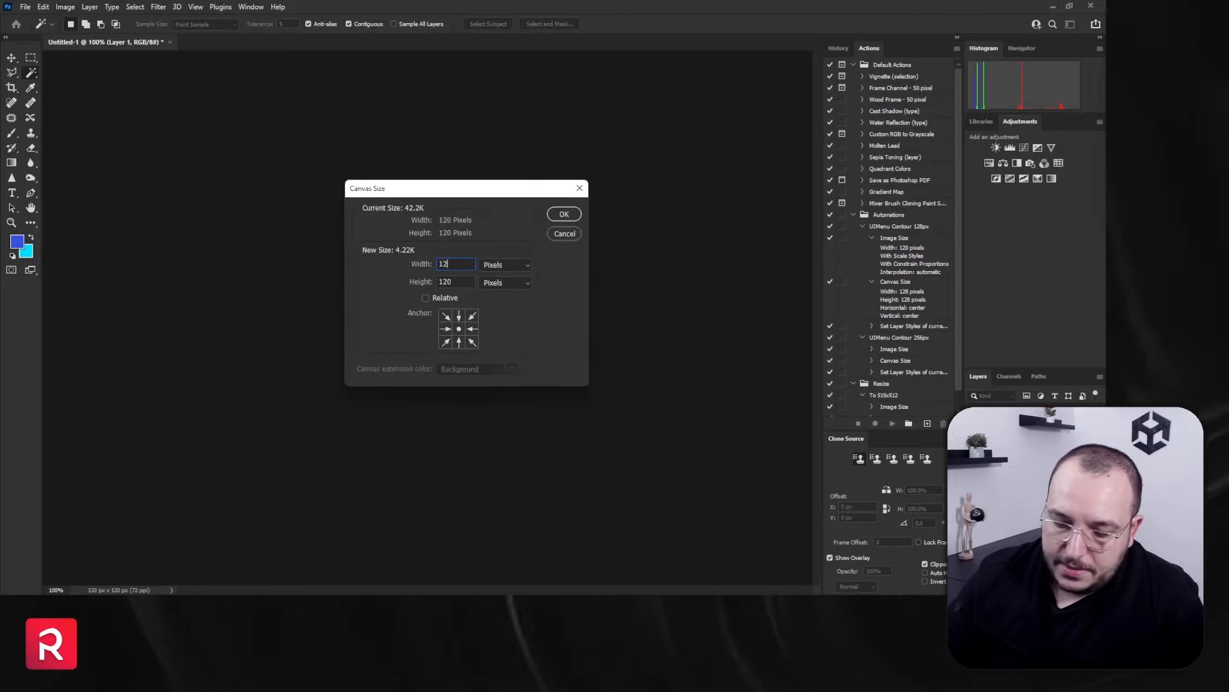
text(8)
key(Tab)
key(Tab)
key(Tab)
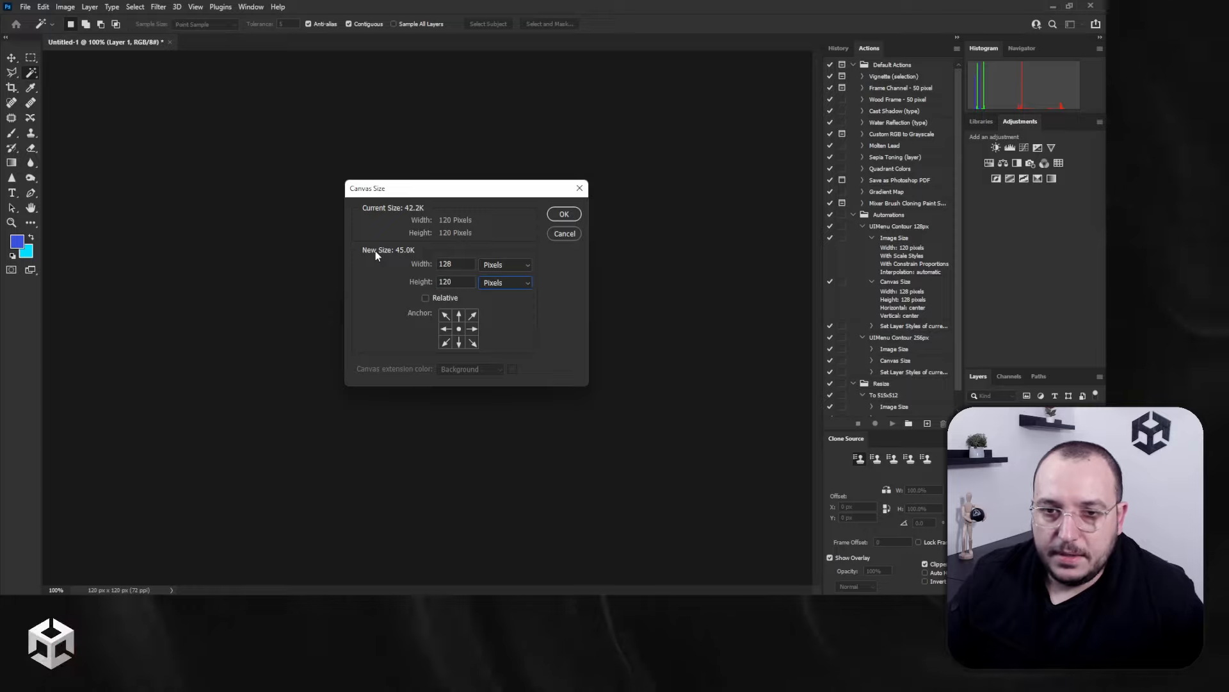
key(shift+Tab)
text(12)
key(Return)
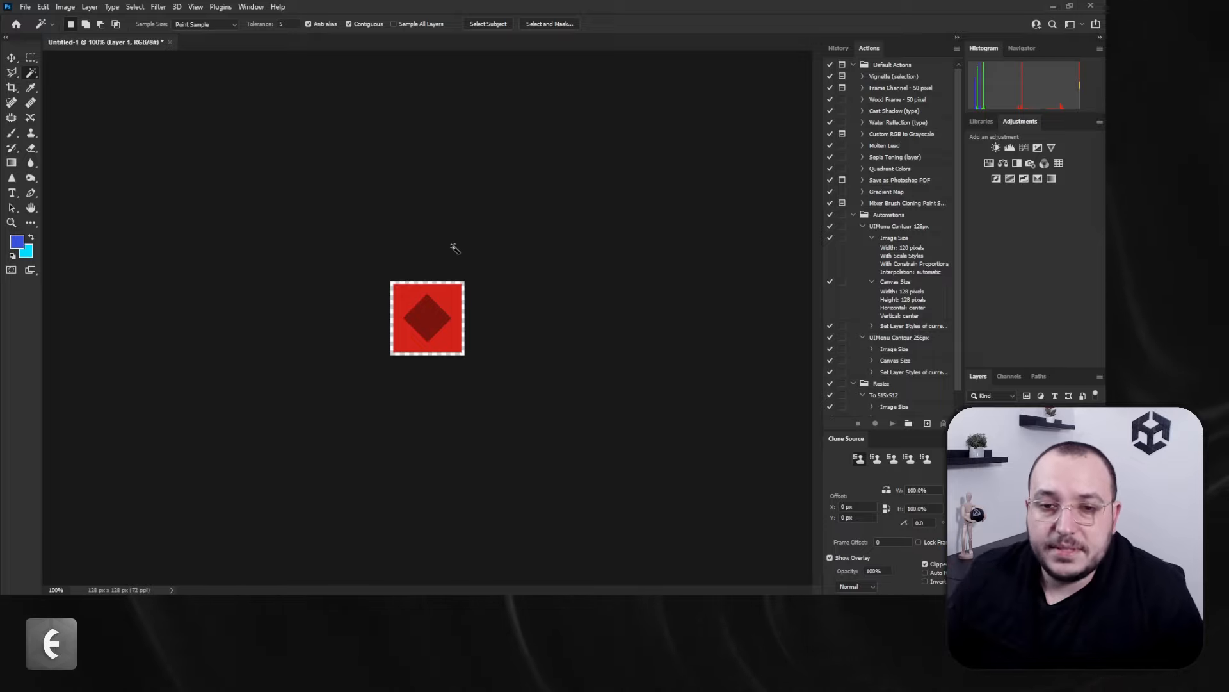
Export the image as a PNG to the Desktop with the file name Red Square.png
key(alt+f)
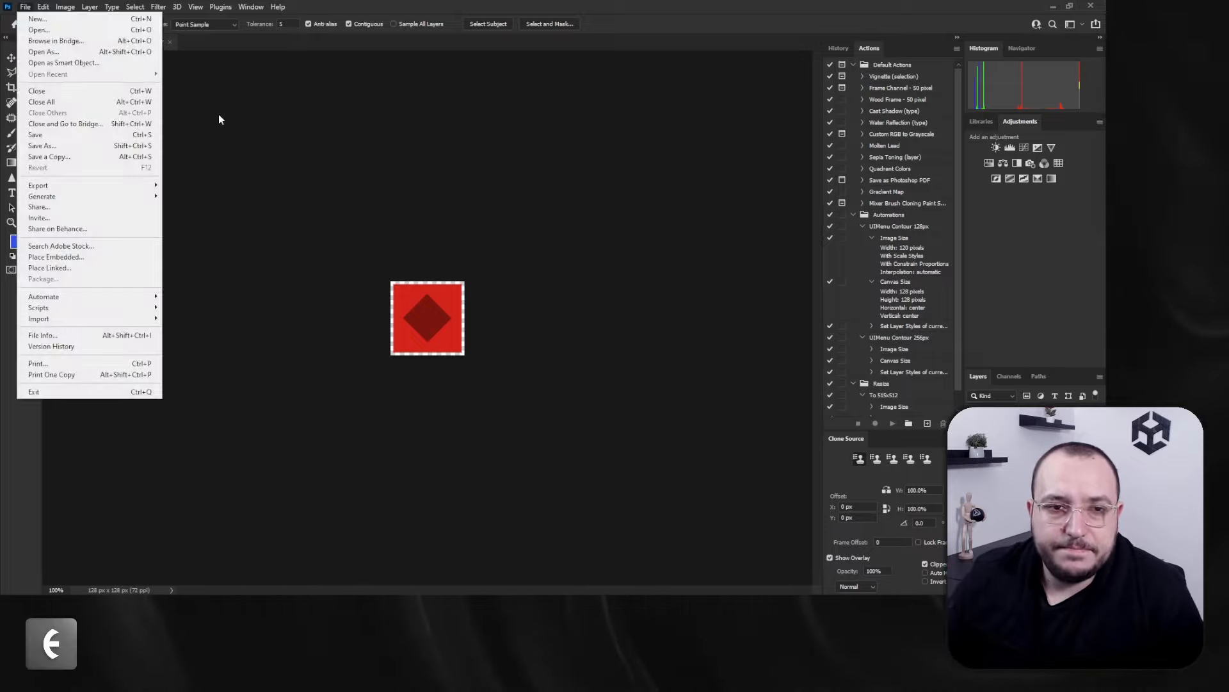
mouse_move(64, 185)
click(222, 186)
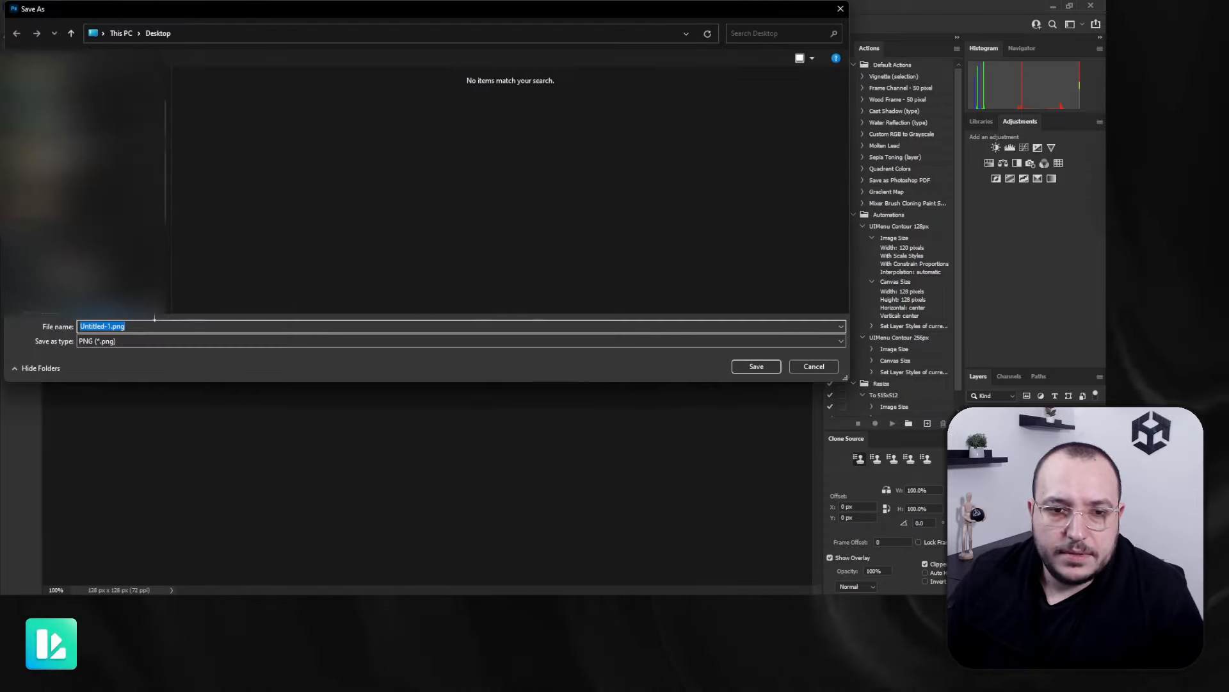
click(111, 326)
drag(87, 325, 79, 326)
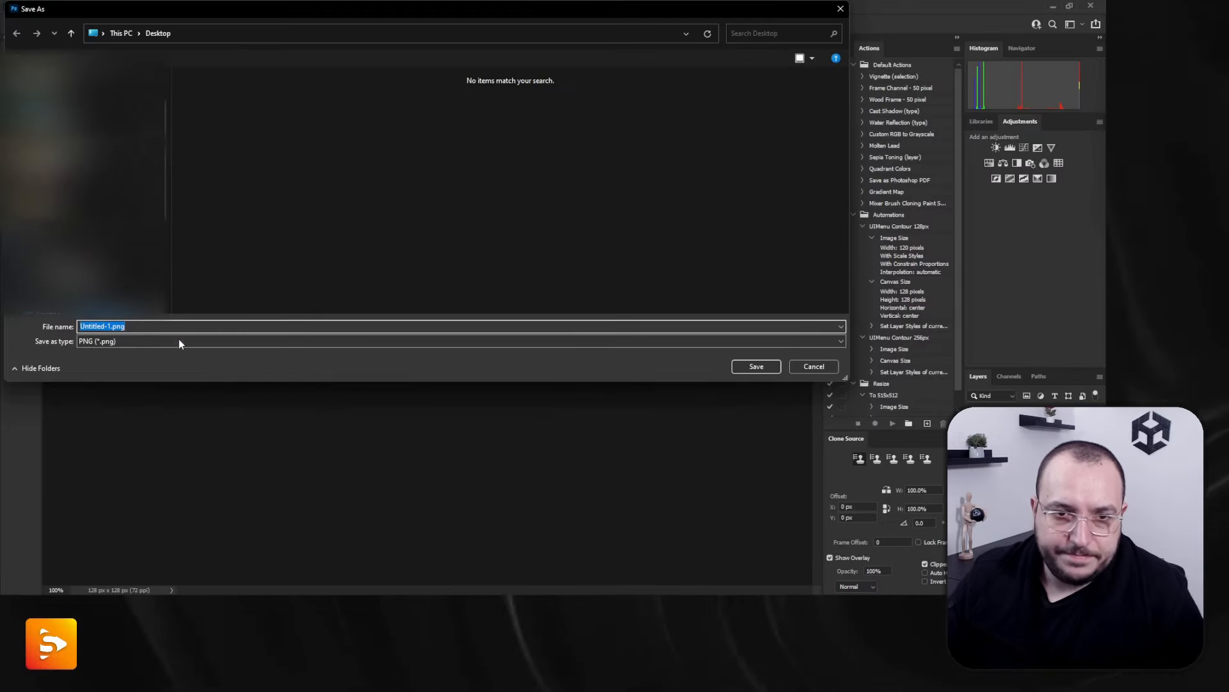
click(109, 325)
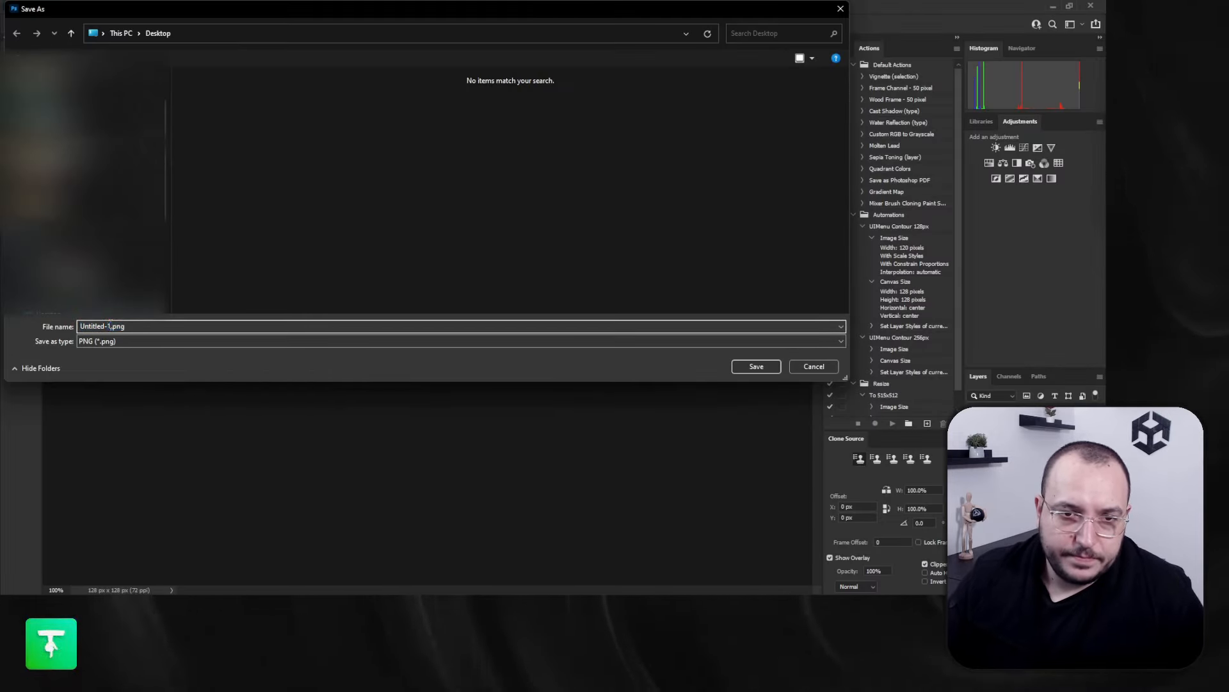
drag(110, 326, 21, 321)
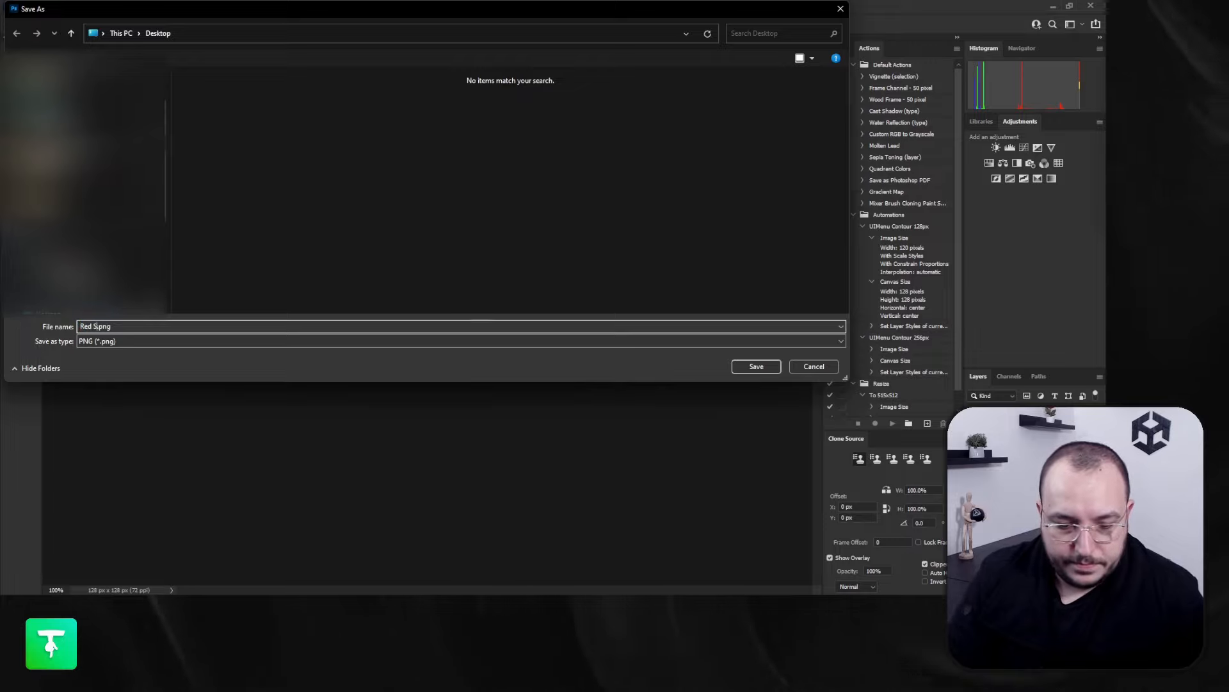
text(Red Square)
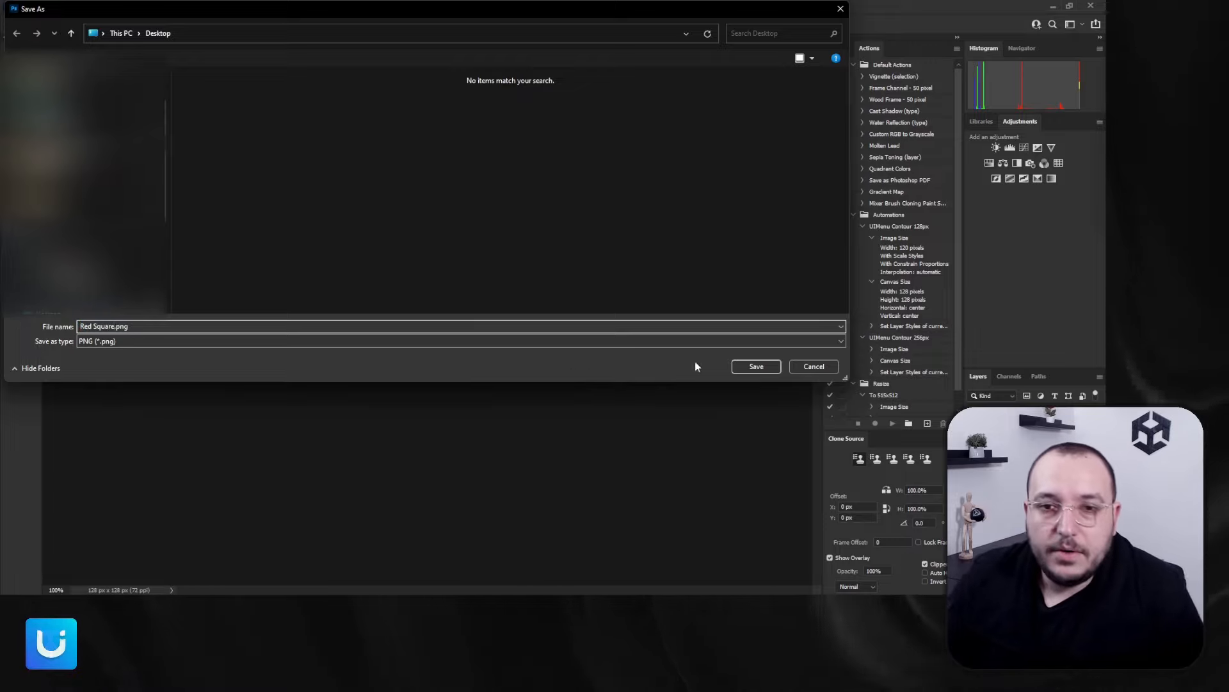
click(742, 365)
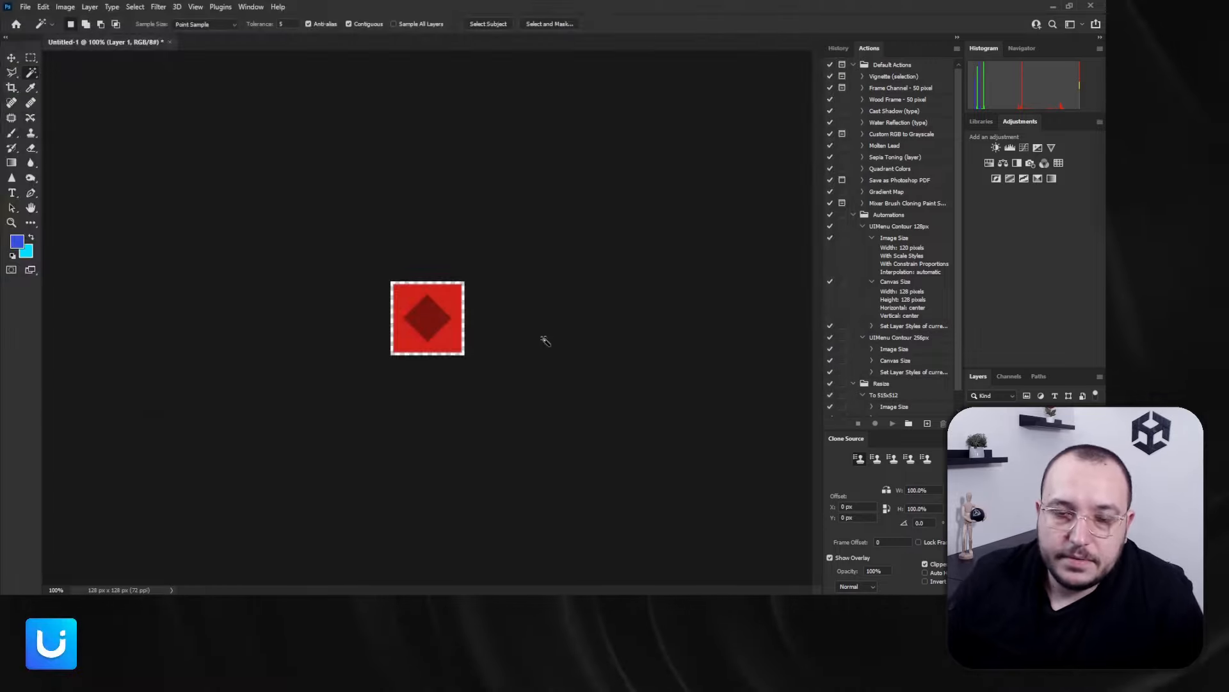
Switch to Unity, close the UI Menu window and import Red Square.png from the desktop into the MyProject folder
click(1055, 7)
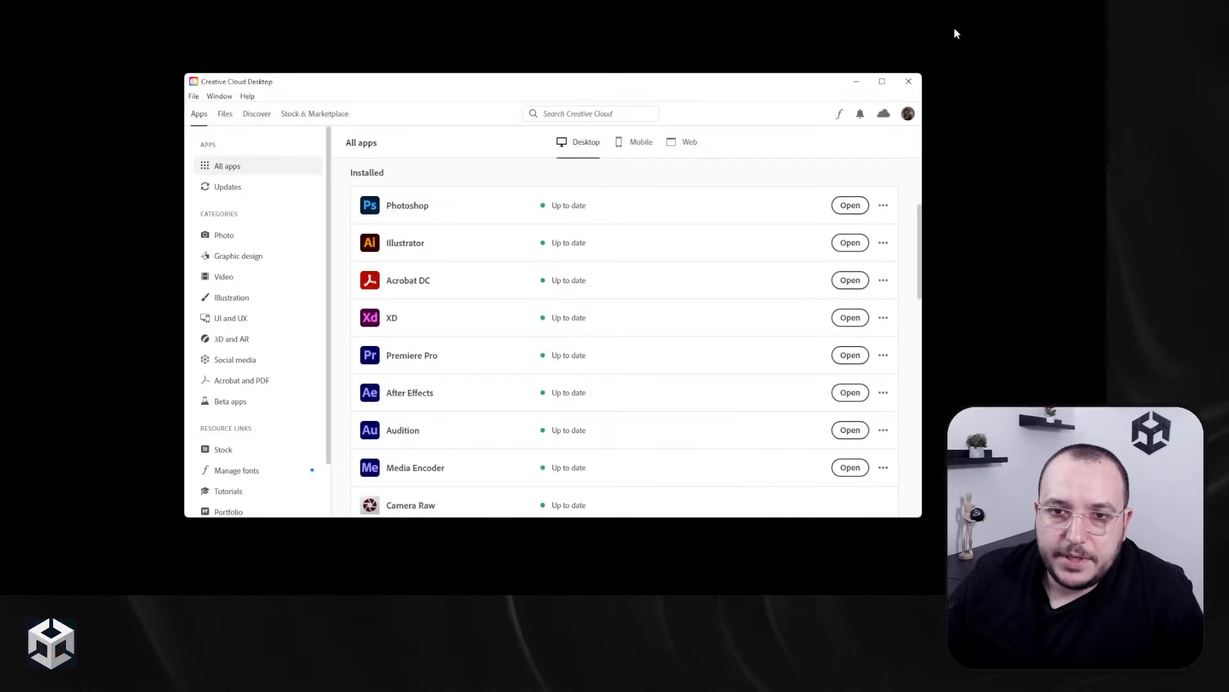
click(866, 82)
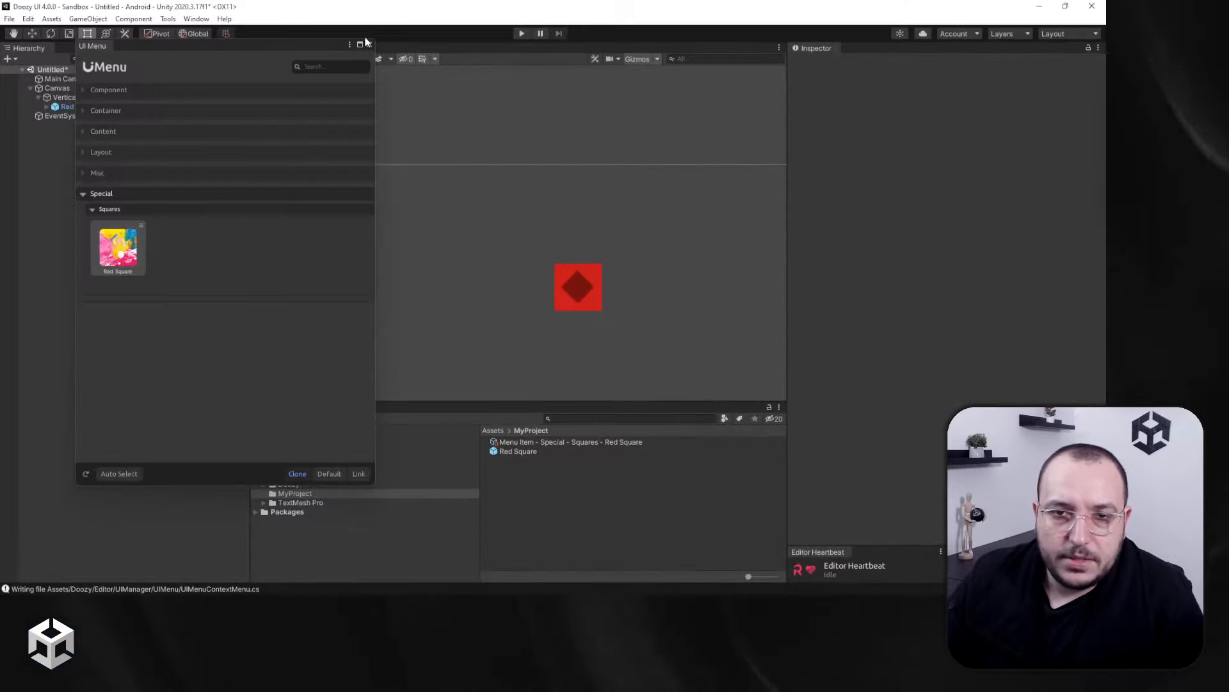
click(368, 43)
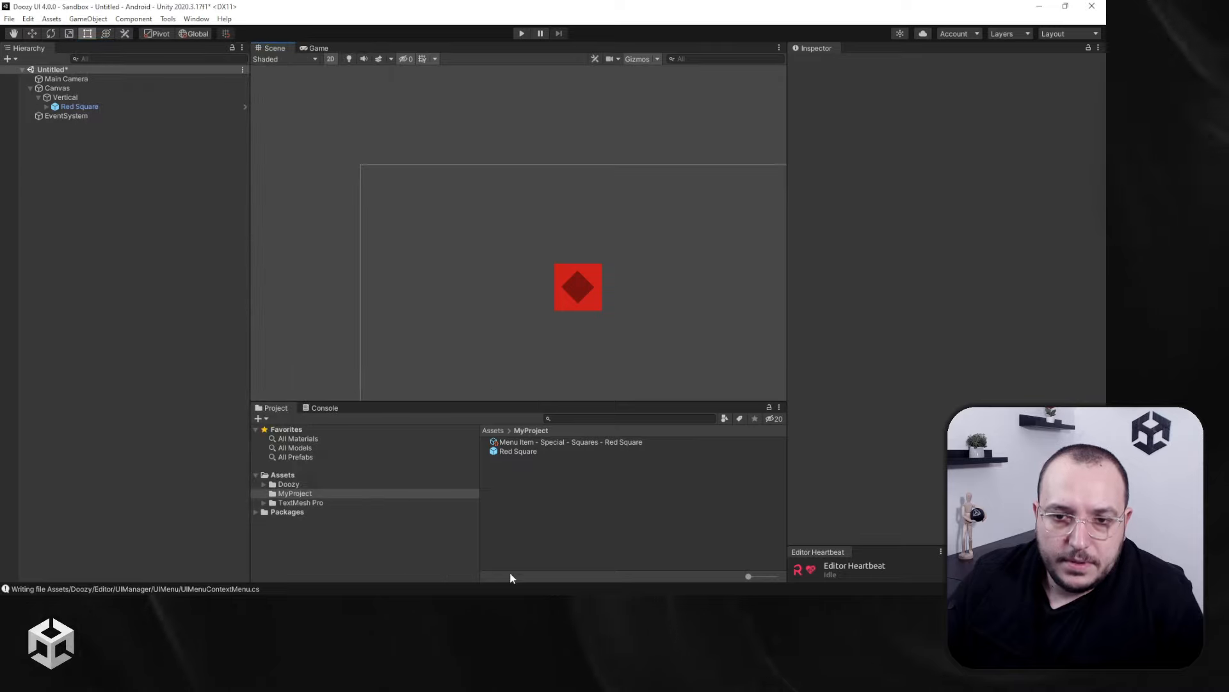
double_click(385, 10)
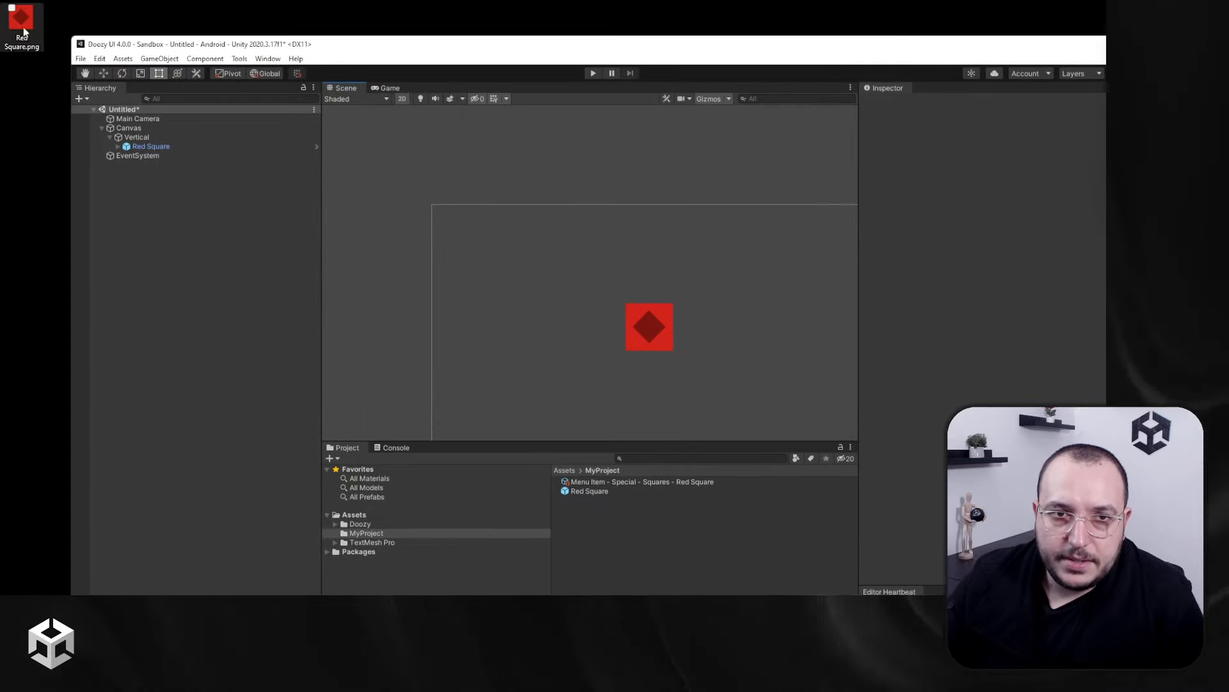
drag(21, 19, 613, 458)
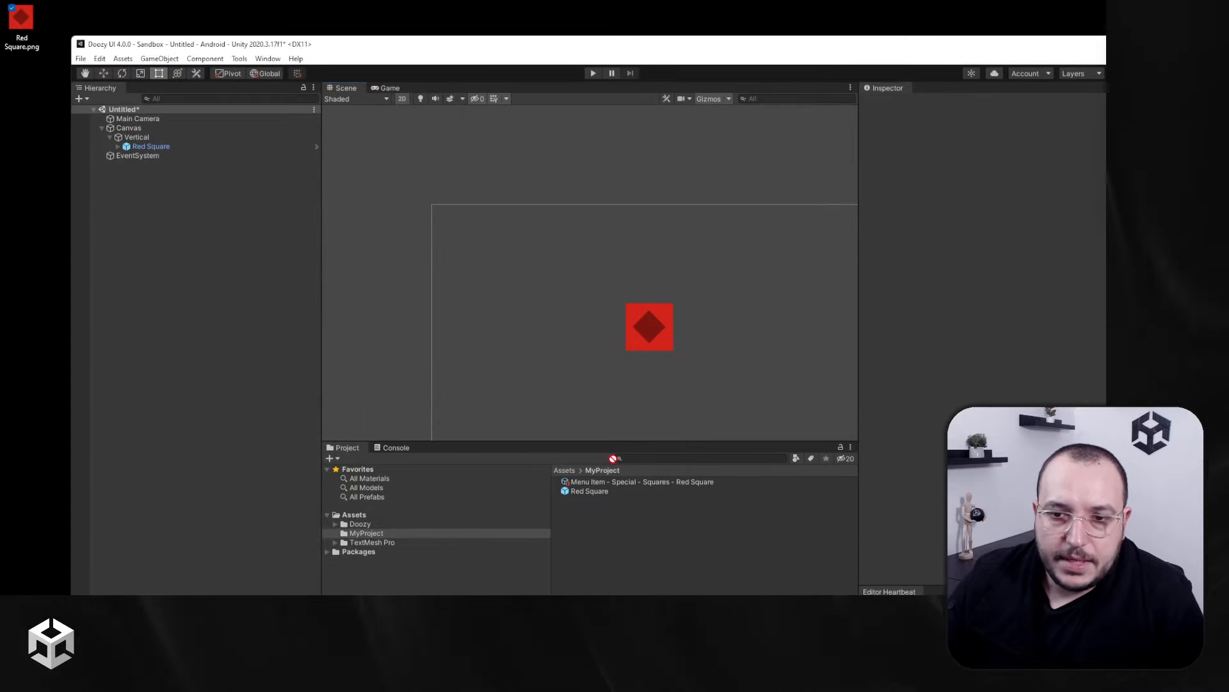
double_click(939, 37)
Replace the Prefab Preview texture of the Red Square menu item with the imported Red Square image and save the item
click(524, 460)
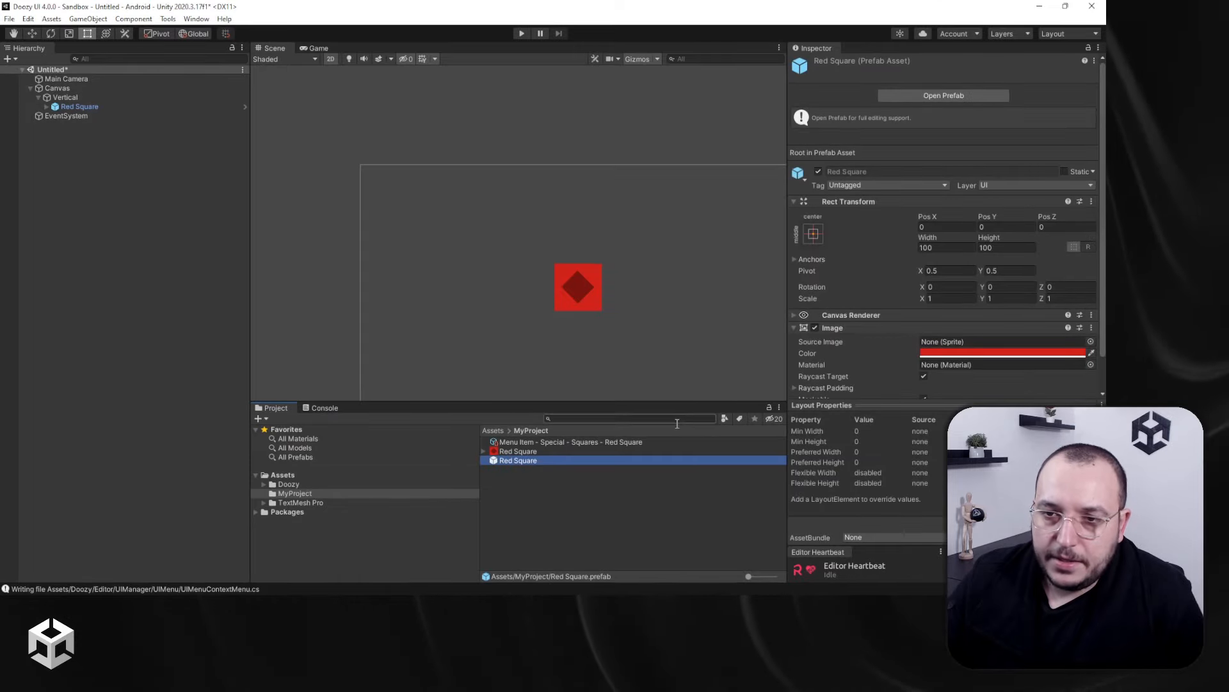
click(566, 443)
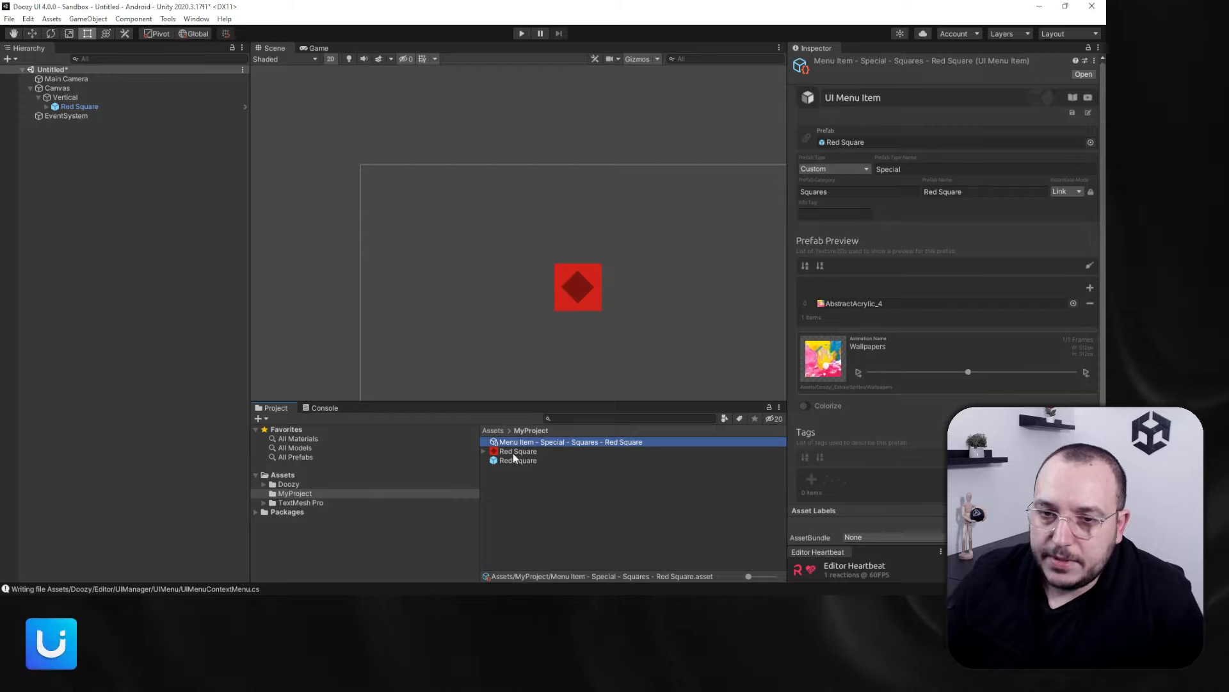
drag(514, 452, 856, 346)
drag(858, 302, 858, 302)
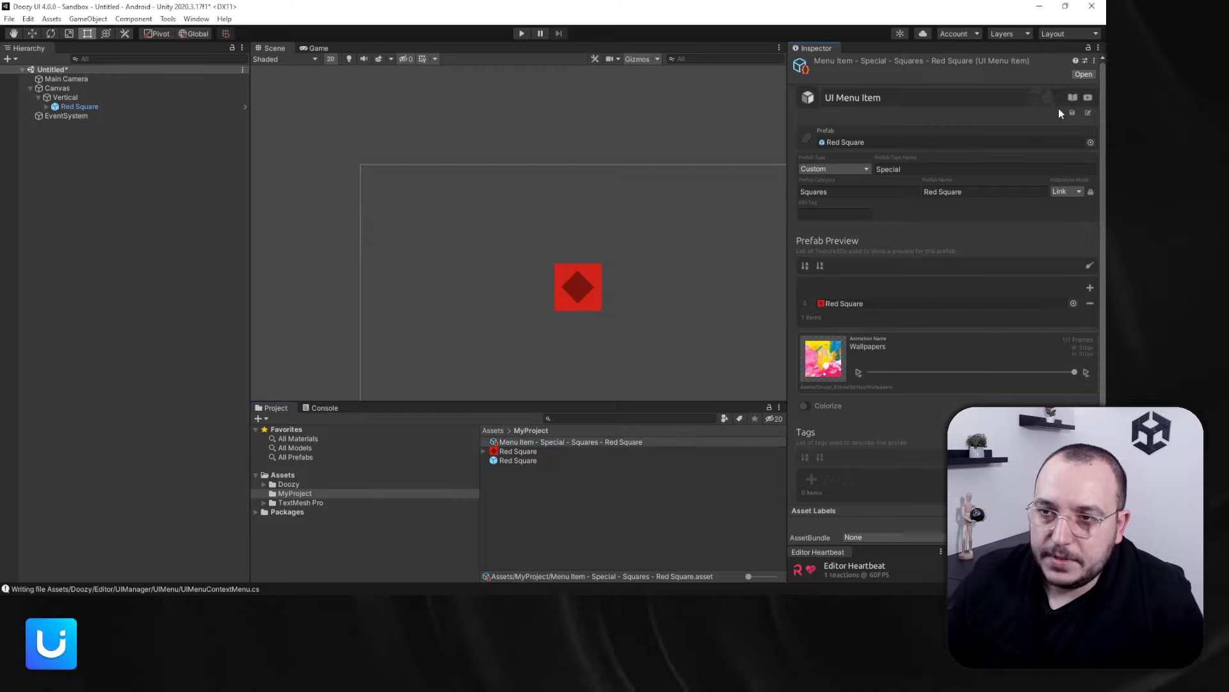
click(1073, 112)
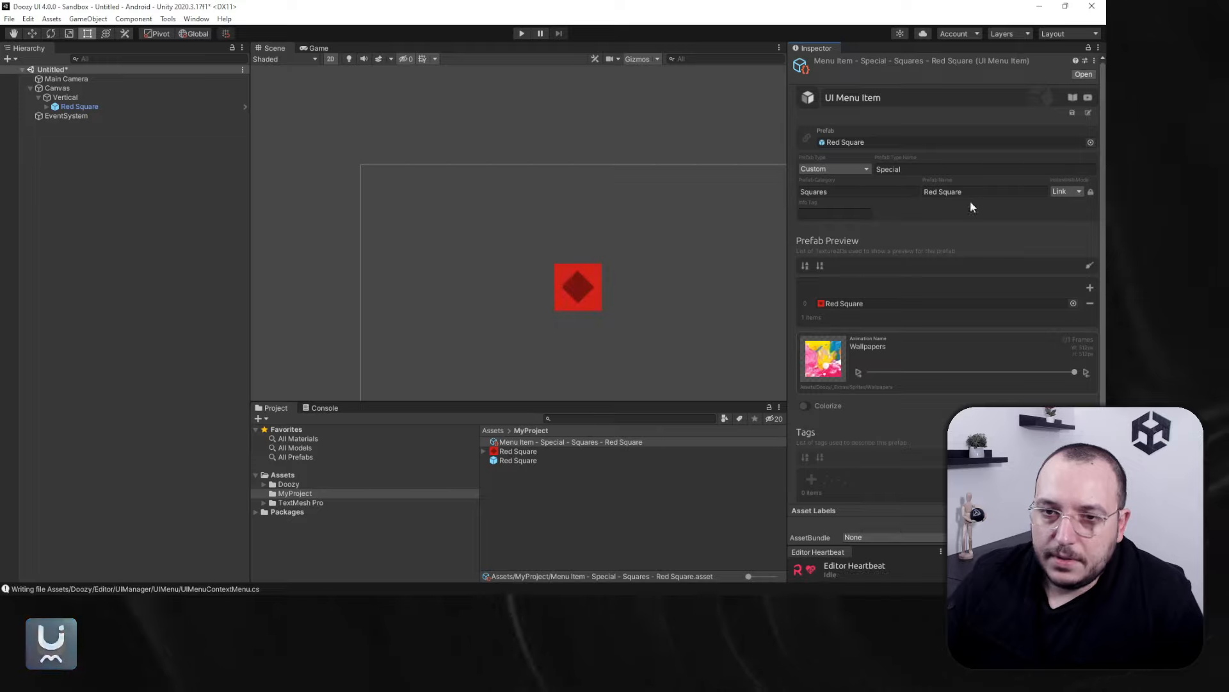
Reopen Doozy's UI Menu window to check the preview of the Red Square item
click(168, 18)
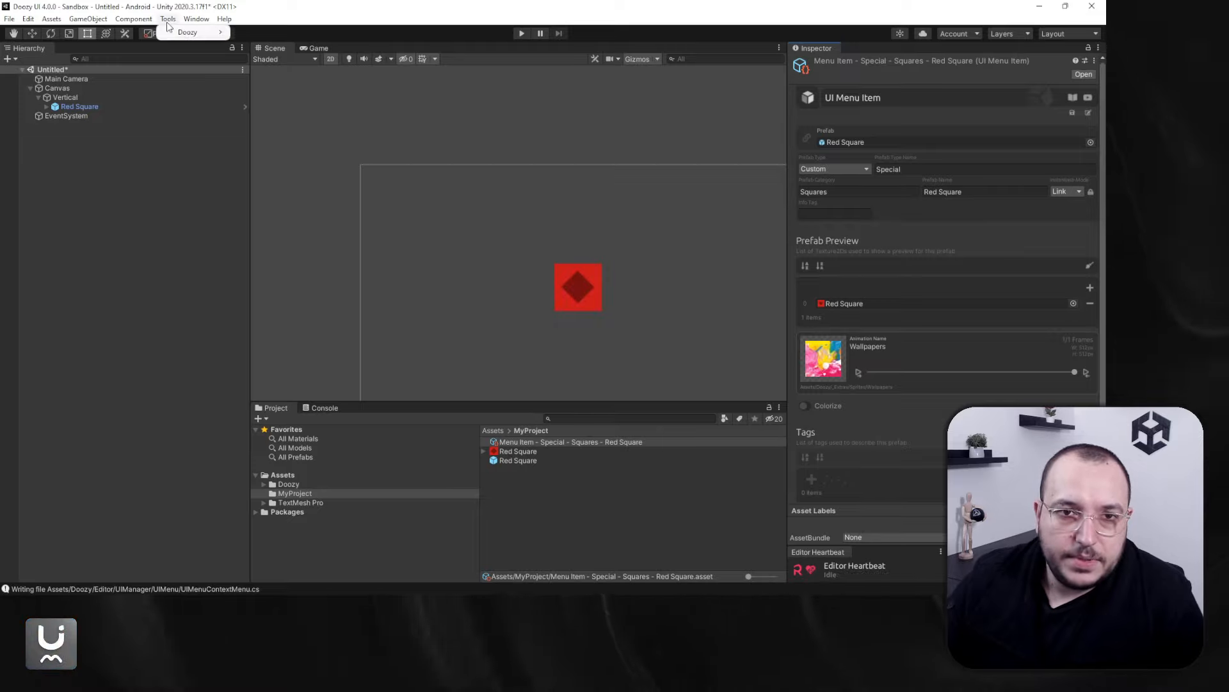
mouse_move(188, 32)
click(245, 33)
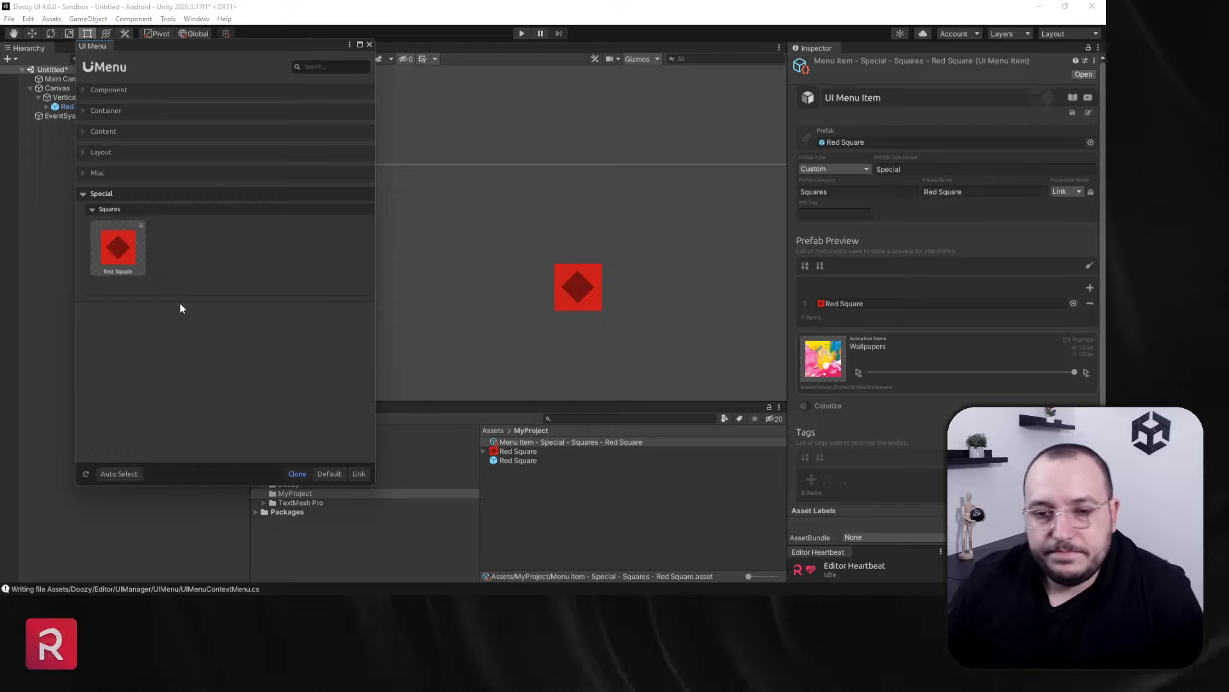
Set the Red Square texture's type to Editor GUI and Legacy GUI, enable Generate Mip Maps, and apply the import settings
click(506, 451)
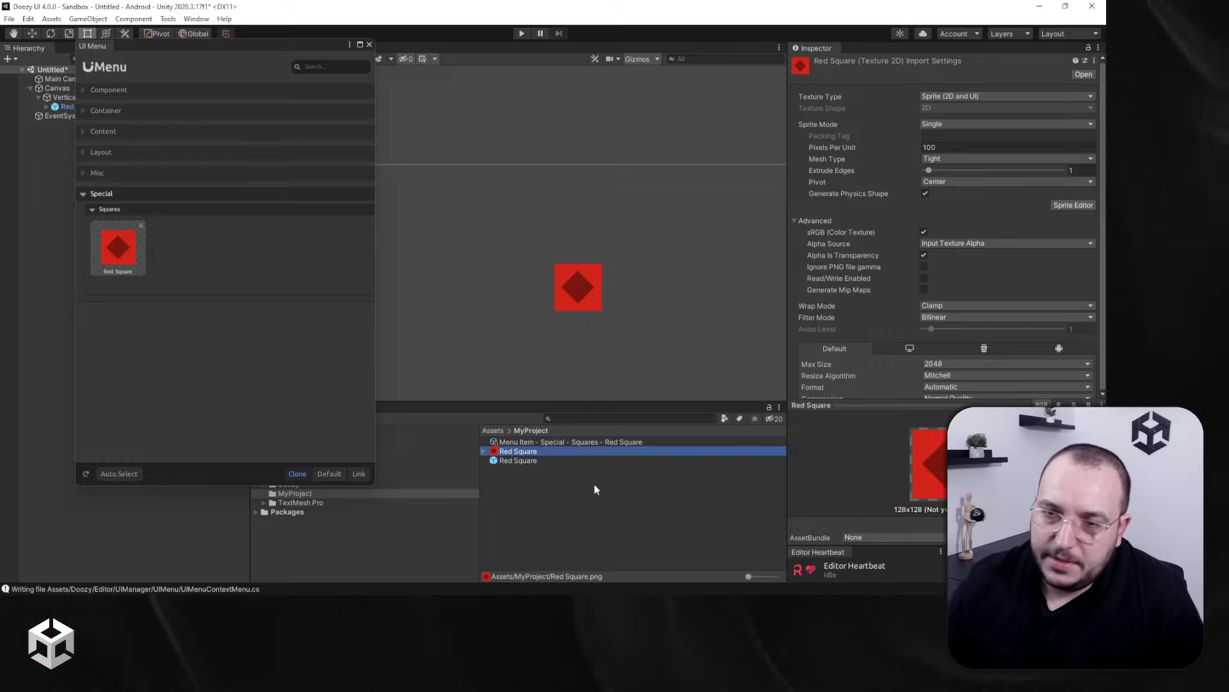
click(959, 96)
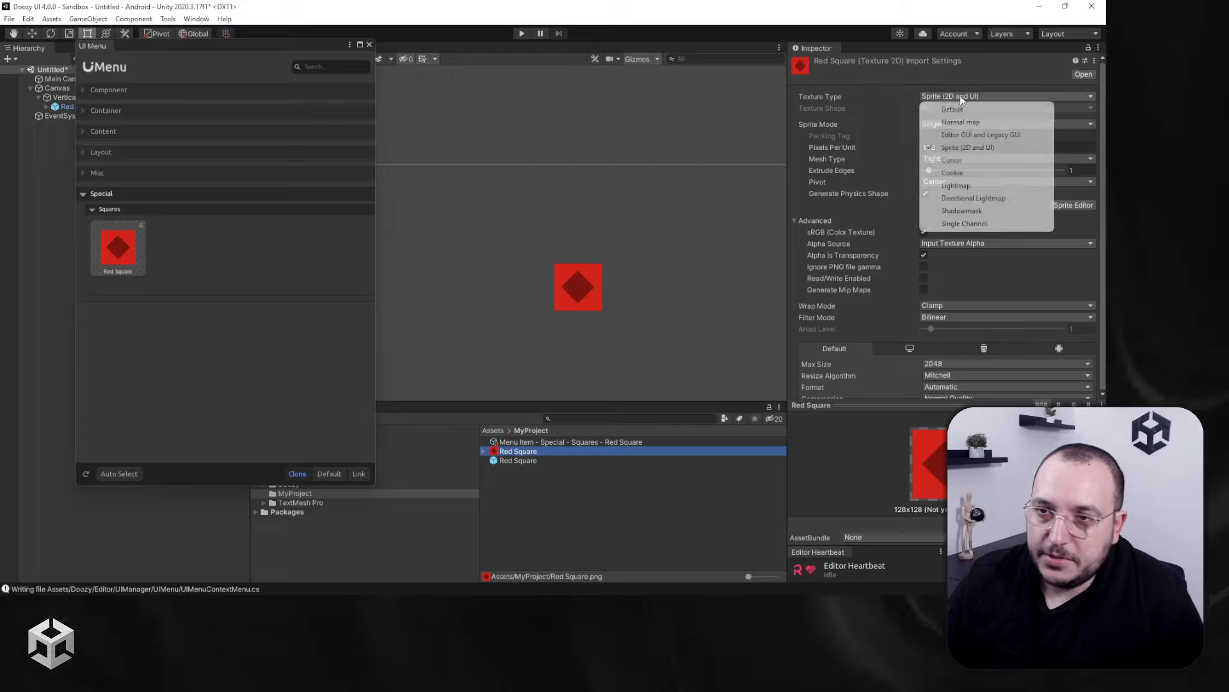
click(1010, 136)
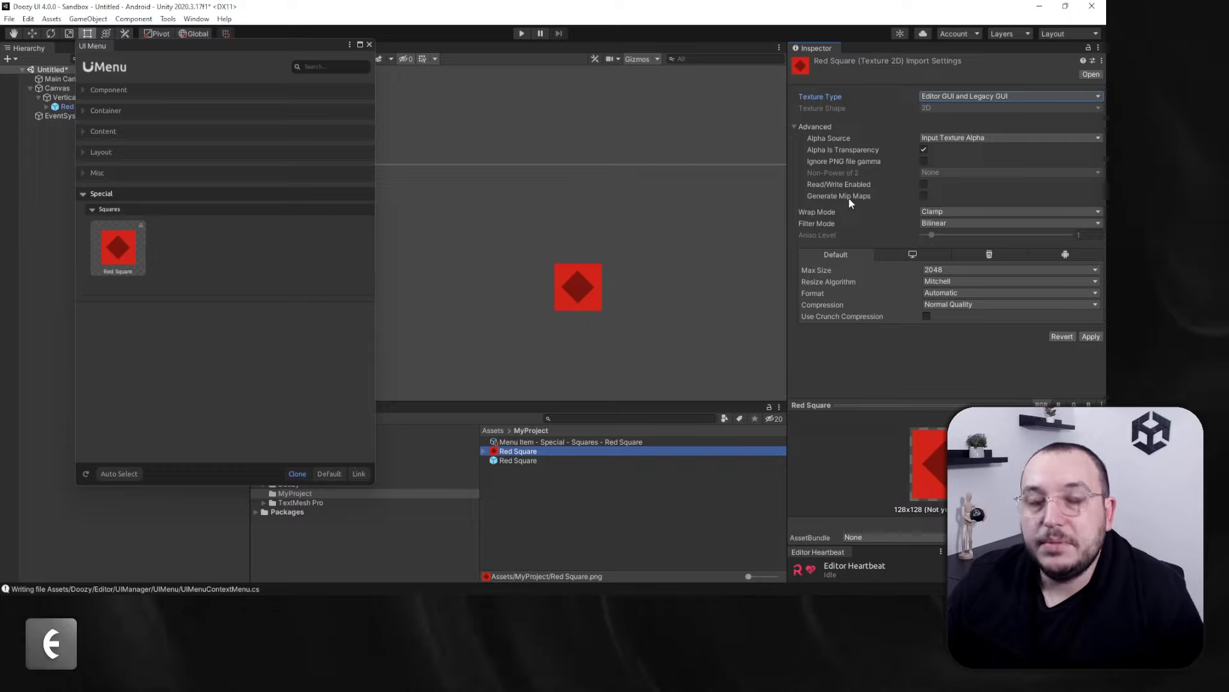
click(923, 195)
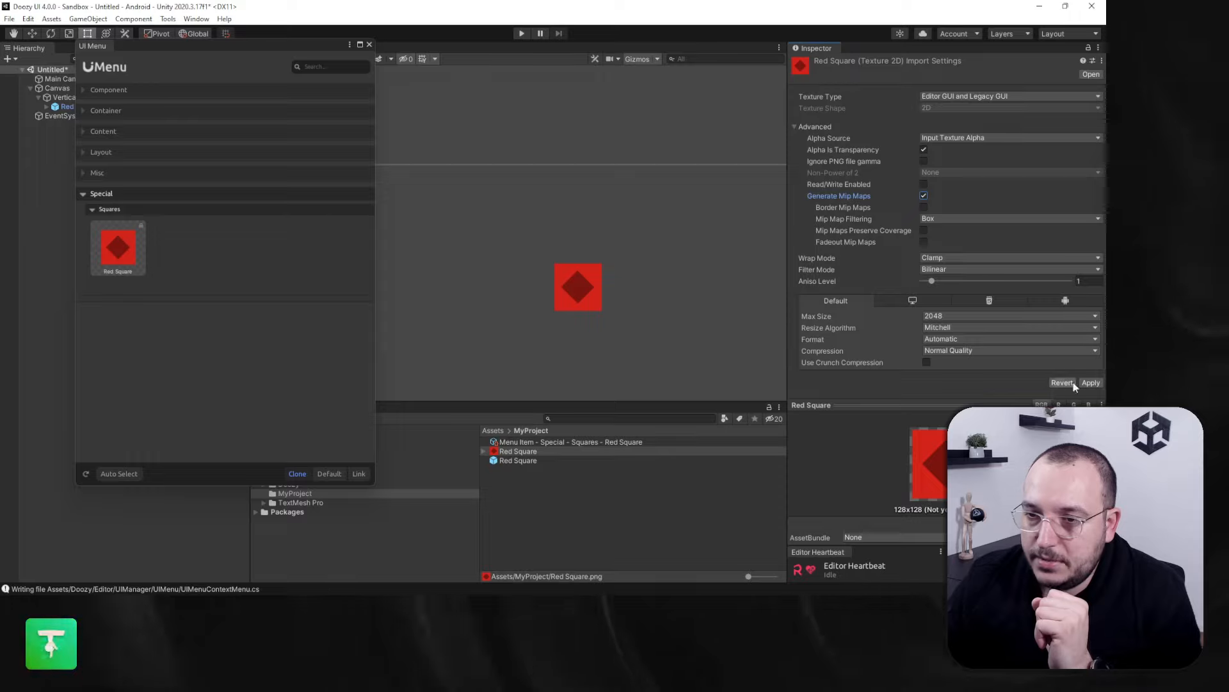
click(1090, 383)
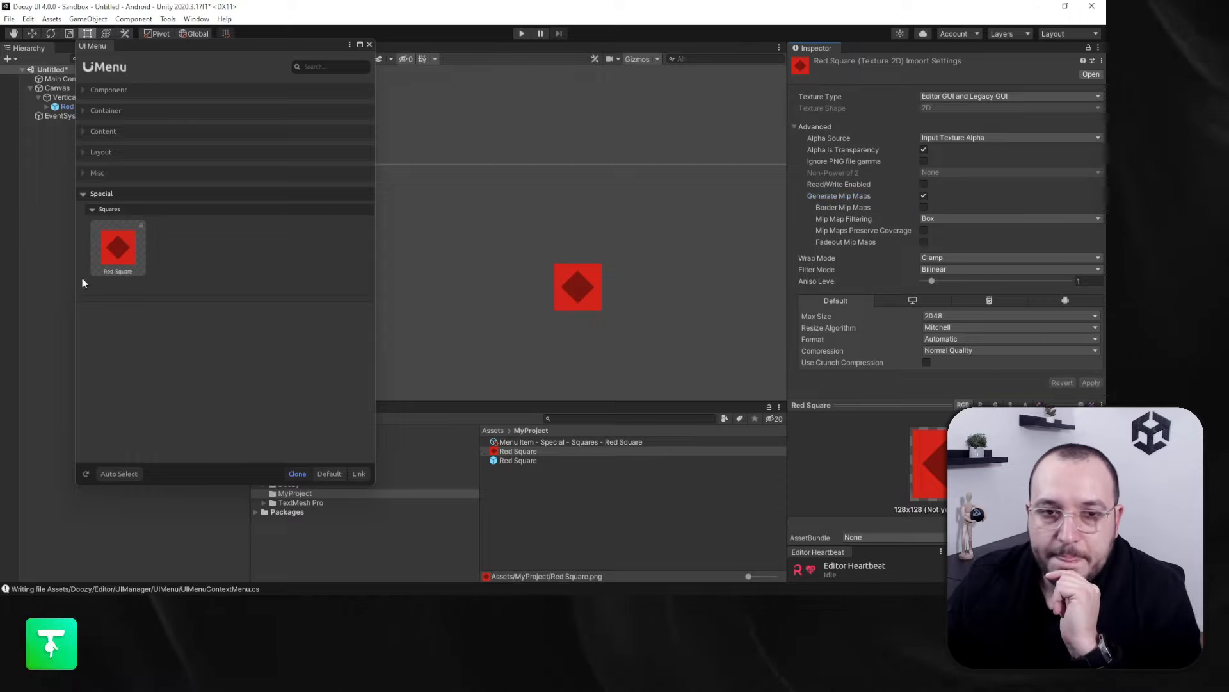
Inspect the Red Square item's preview image element and its styles in the UI Toolkit Debugger, then close the debugger
click(540, 451)
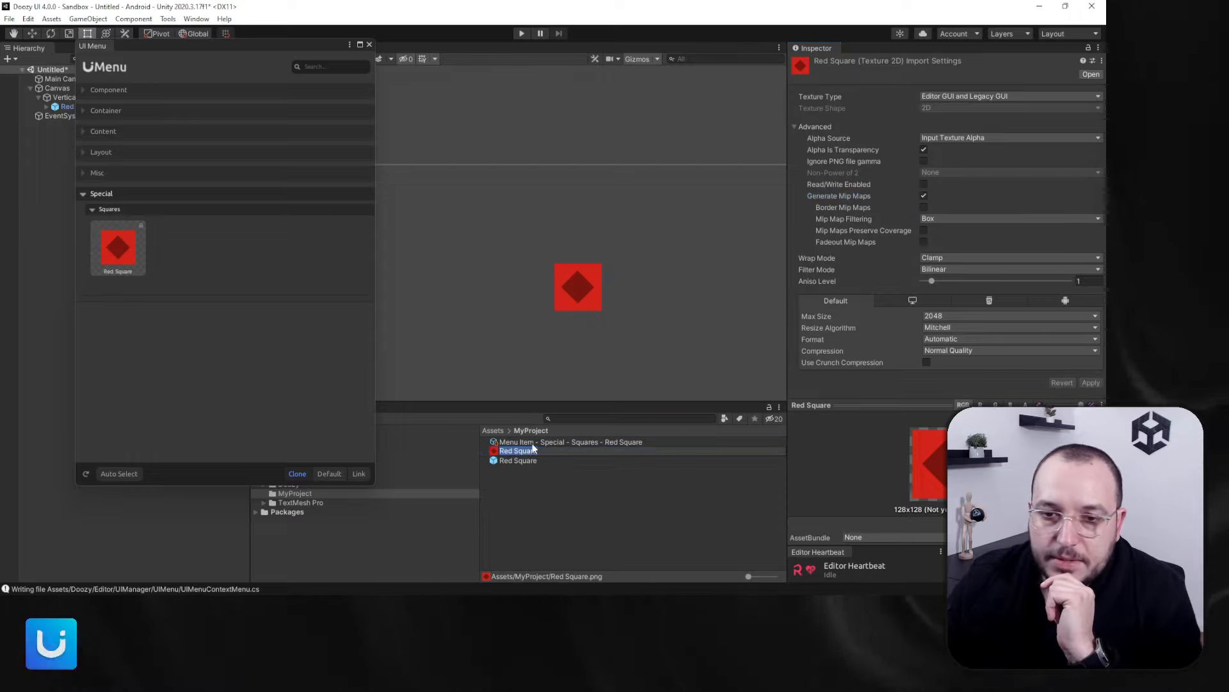
key(alt+Tab)
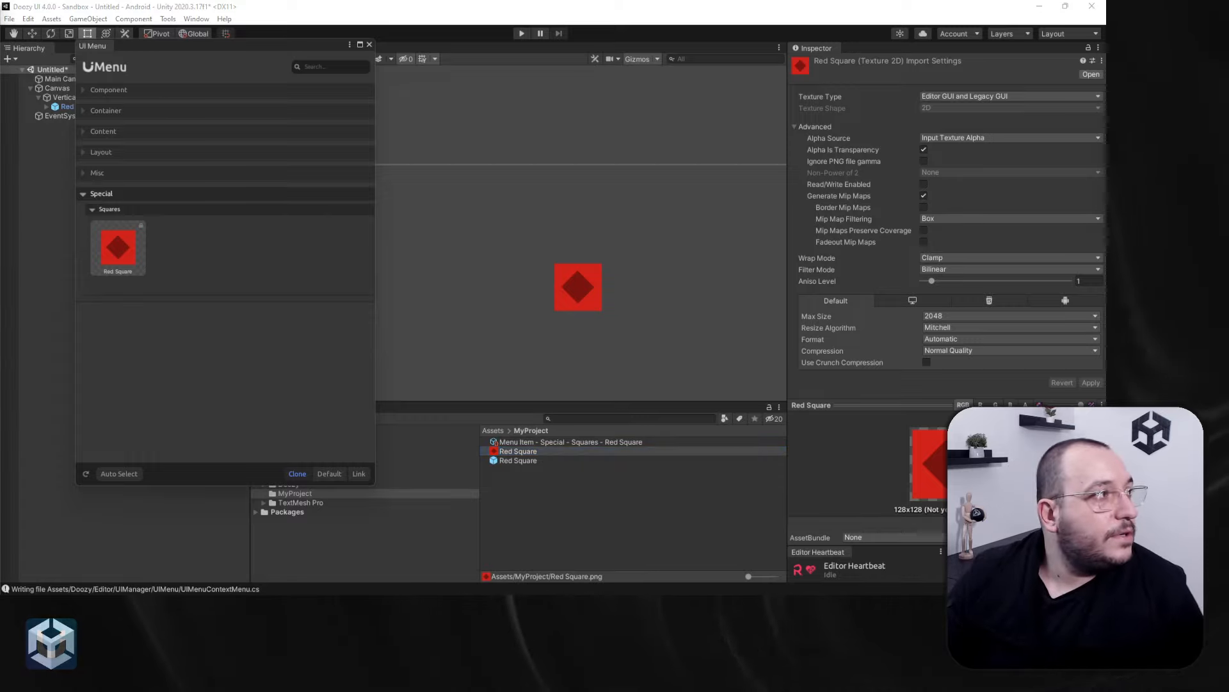
drag(2, 288, 592, 49)
click(590, 64)
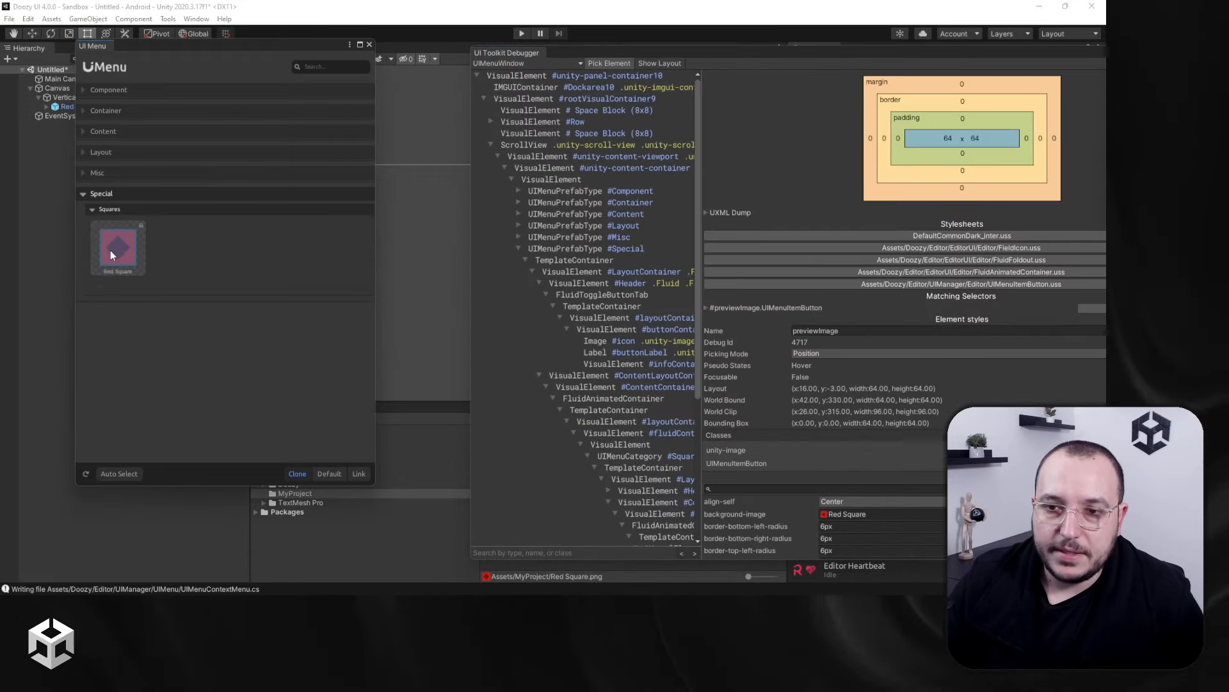
click(111, 250)
scroll(881, 490, down, 3)
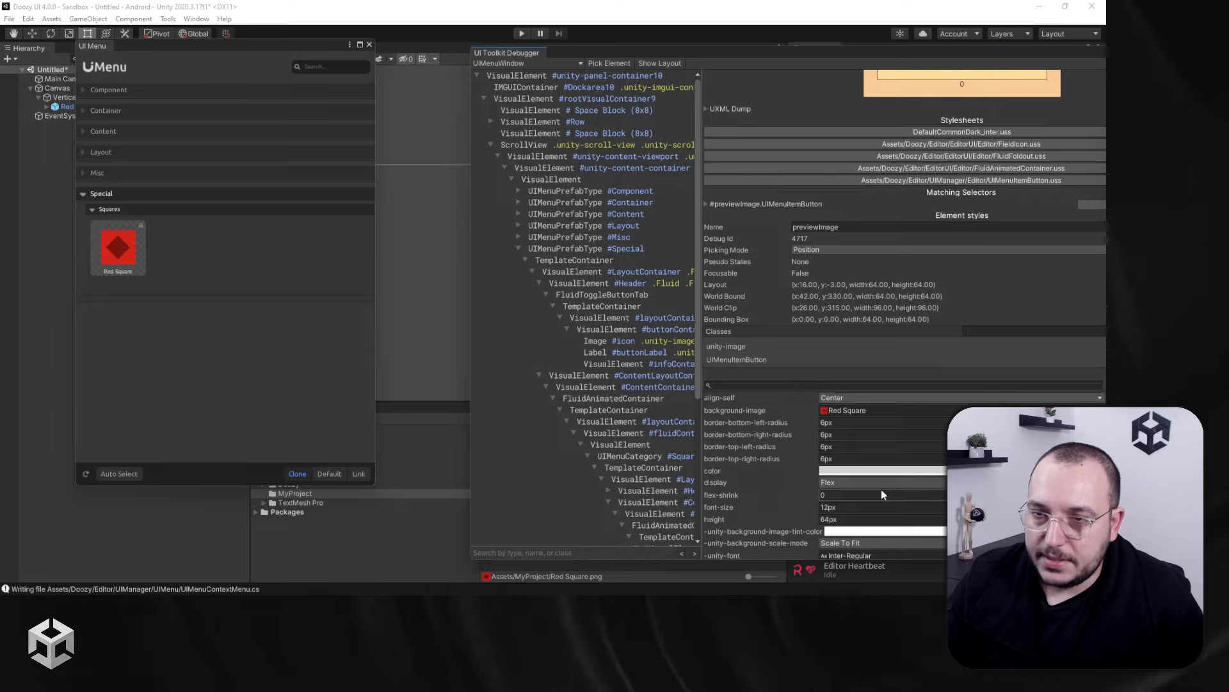
scroll(881, 489, up, 3)
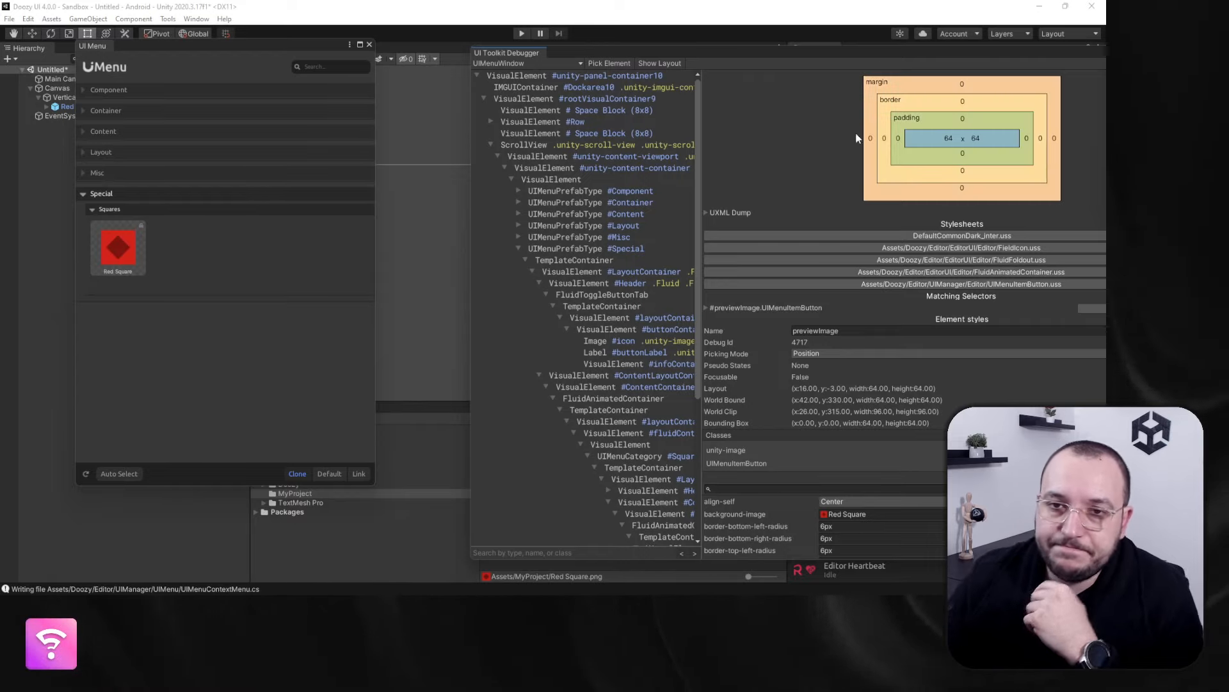
drag(1177, 58, 932, 63)
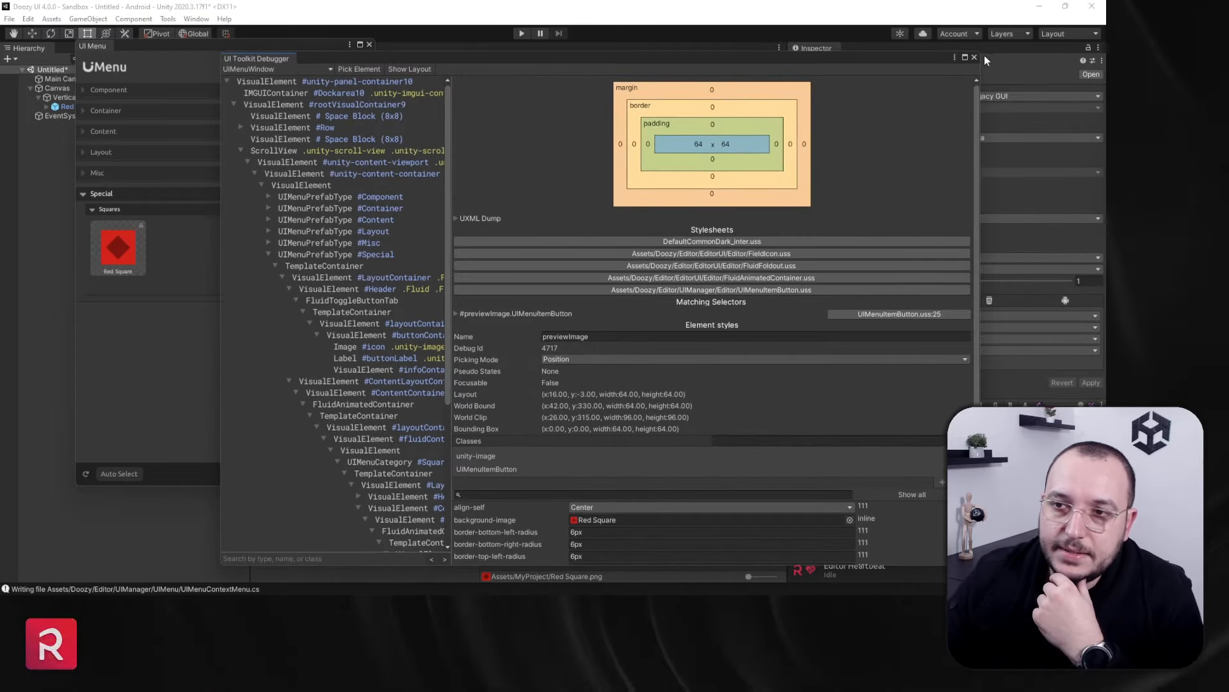
click(978, 56)
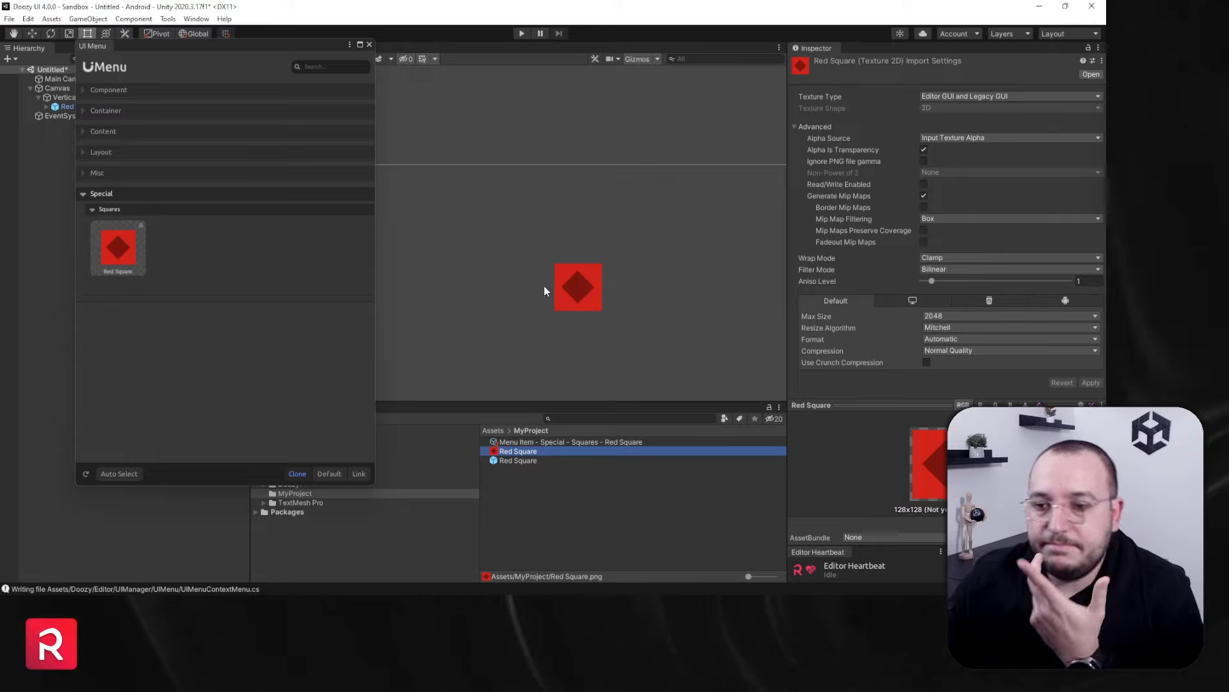
Select the Red Square menu item asset in MyProject and start editing its Info Tag
click(549, 442)
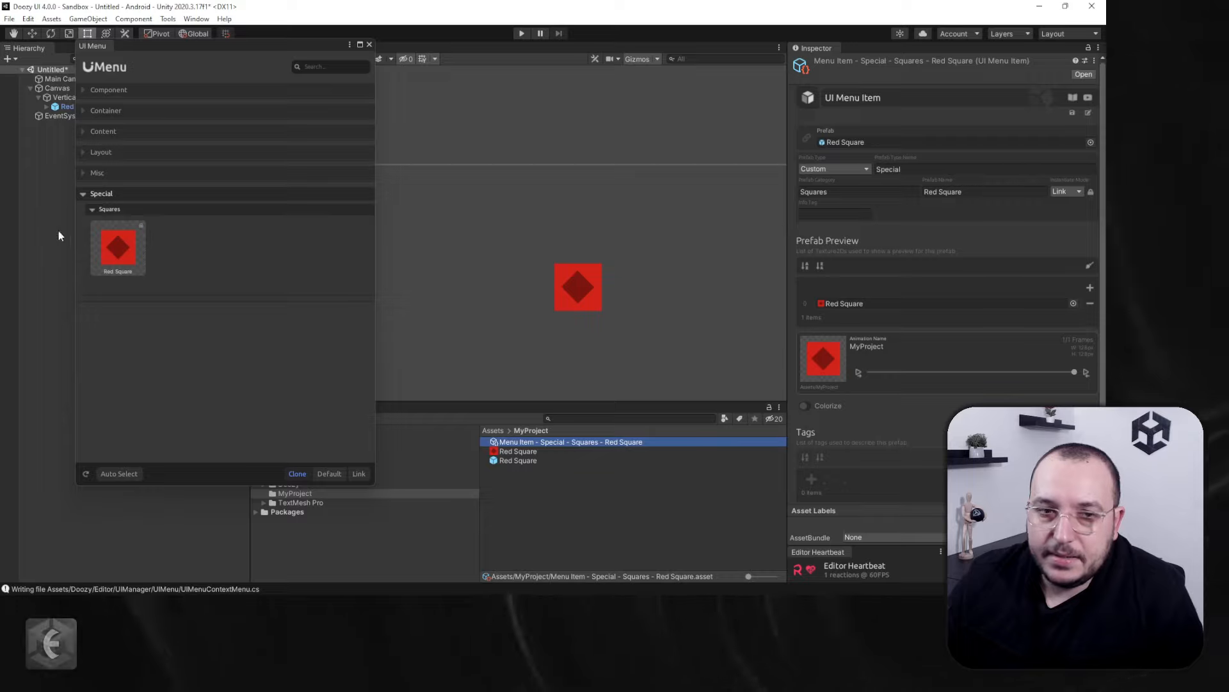
click(802, 213)
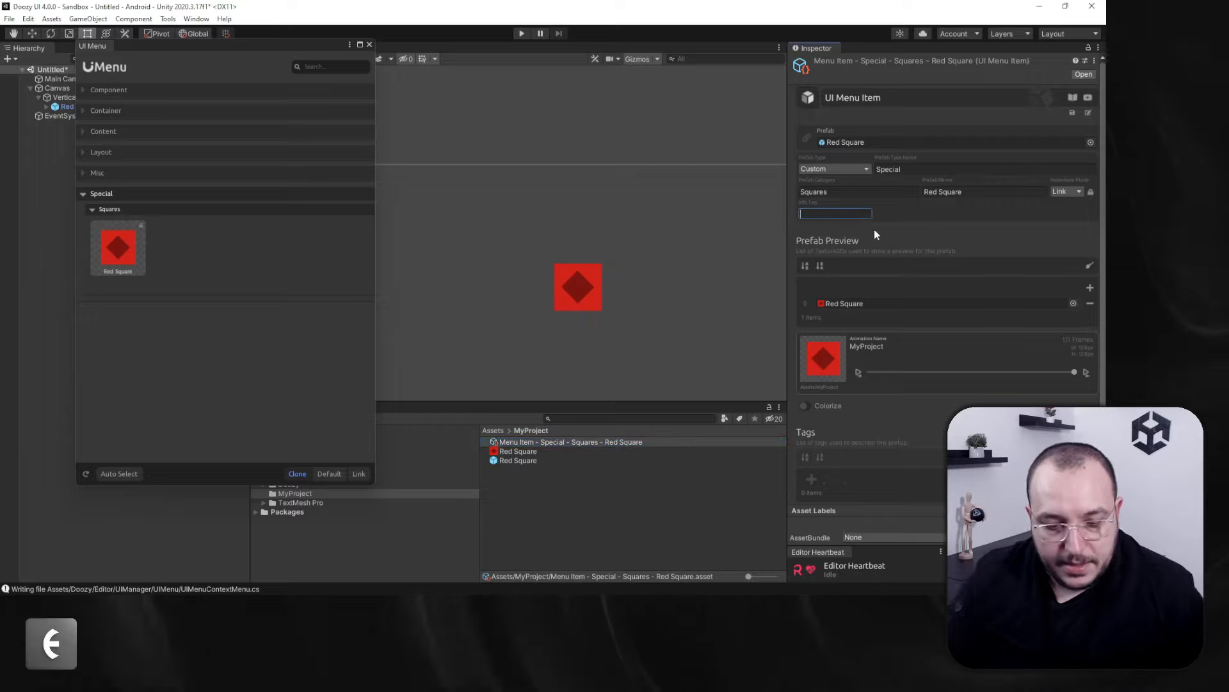
text(Special)
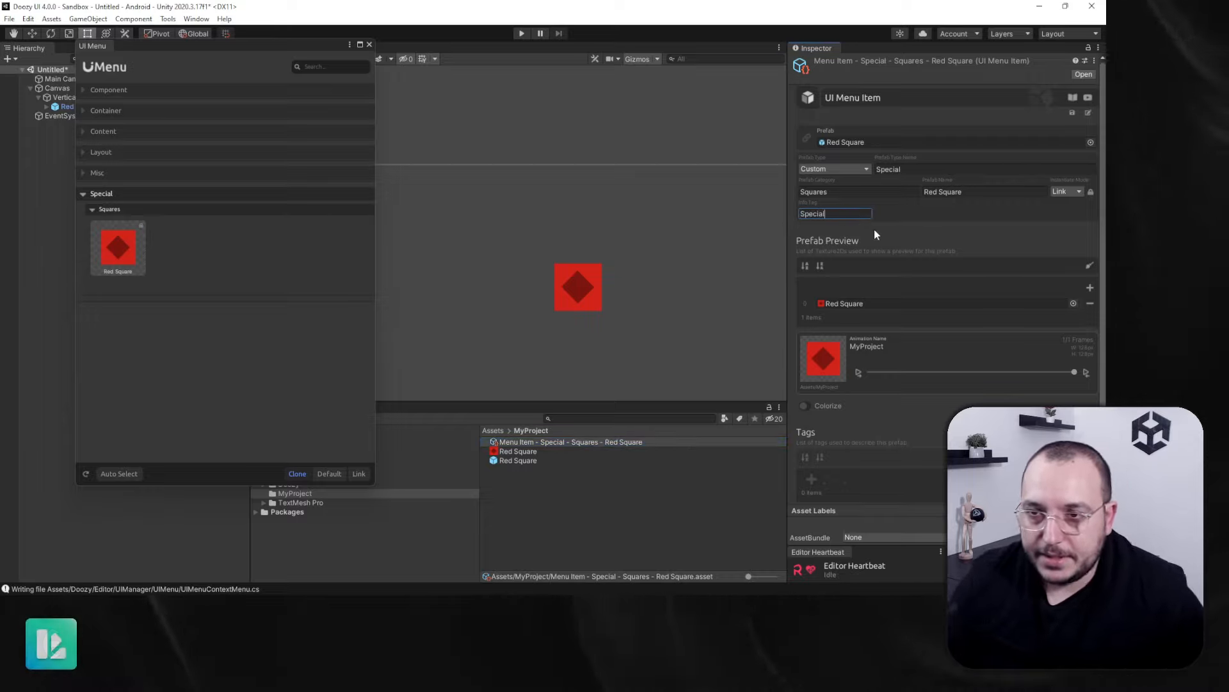
key(BackSpace)
key(BackSpace)
key(BackSpace)
key(BackSpace)
key(BackSpace)
key(BackSpace)
key(BackSpace)
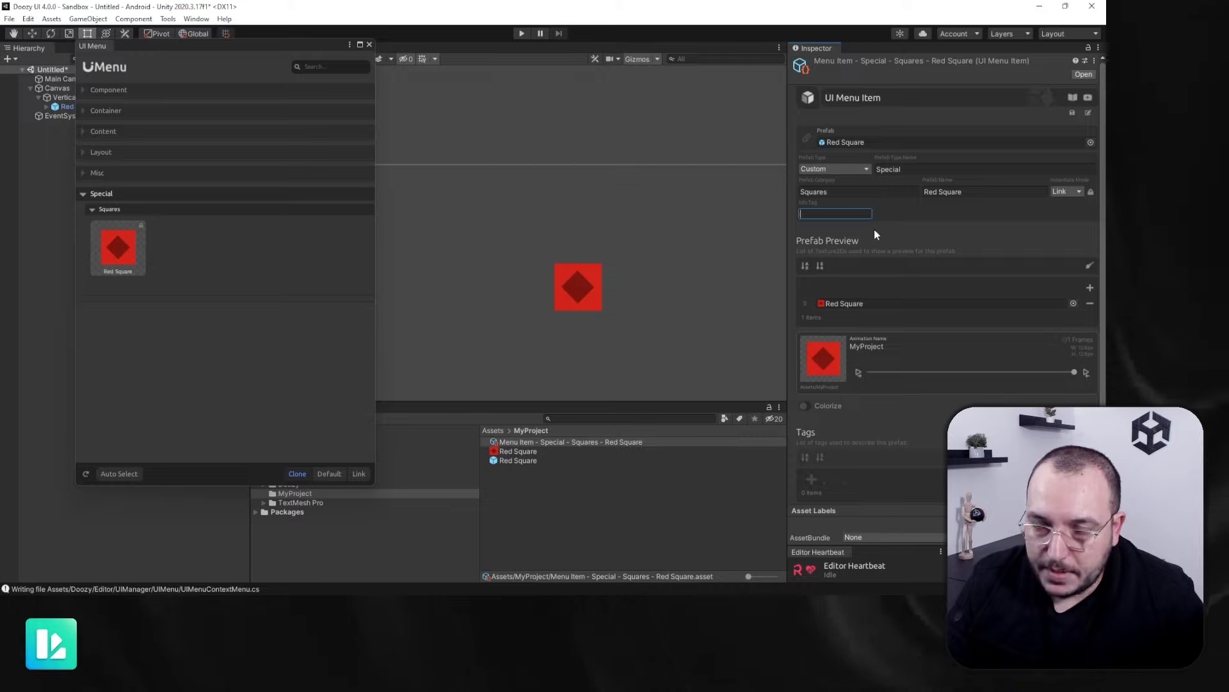
Set the Red Square menu item's Info Tag to Image, save it, and check the tag on its UI Menu entry
text(Image)
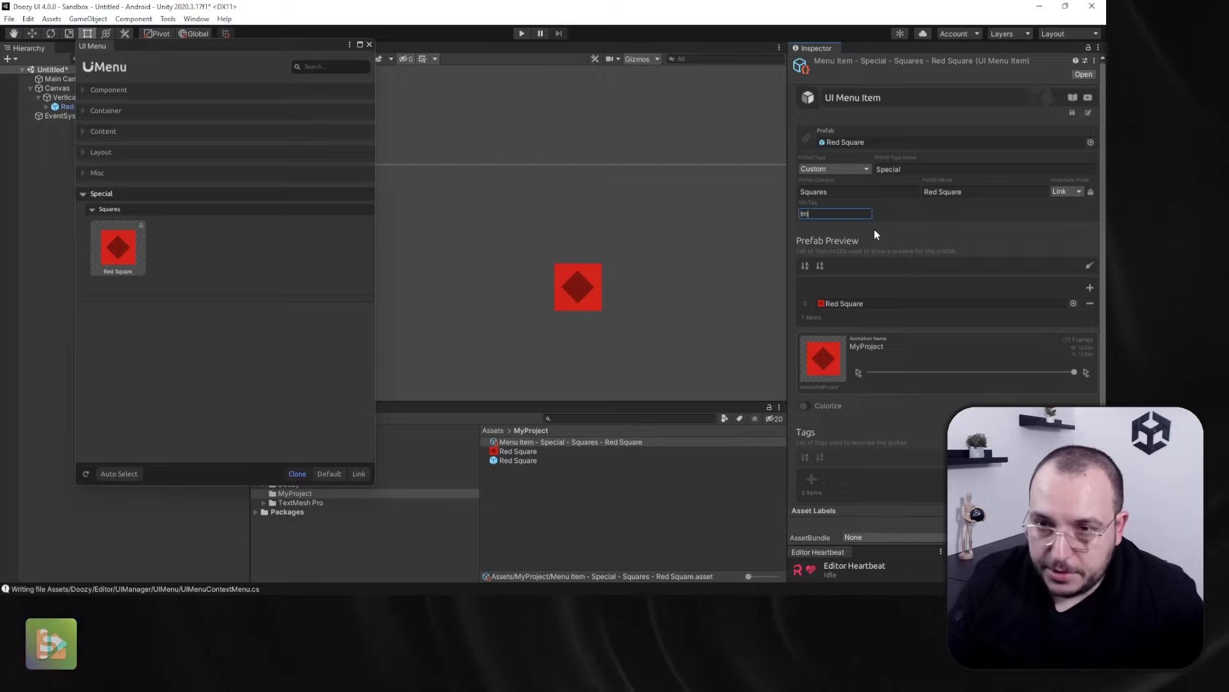
click(1071, 113)
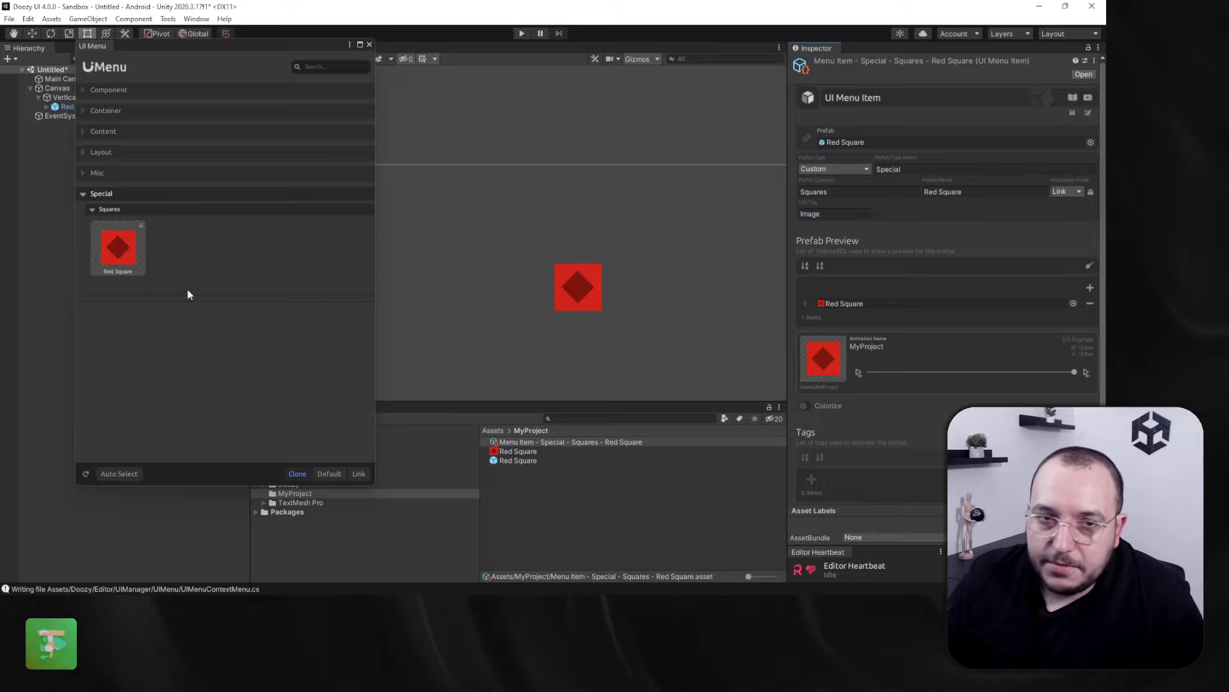
drag(162, 49, 525, 56)
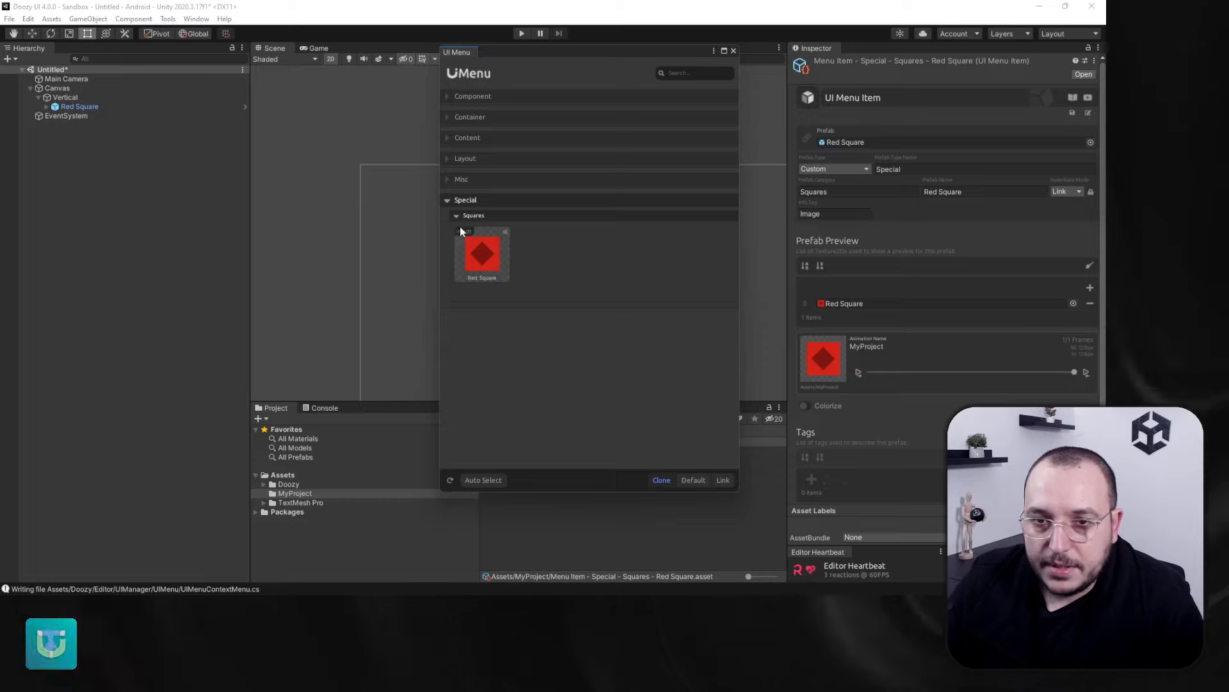
mouse_move(468, 232)
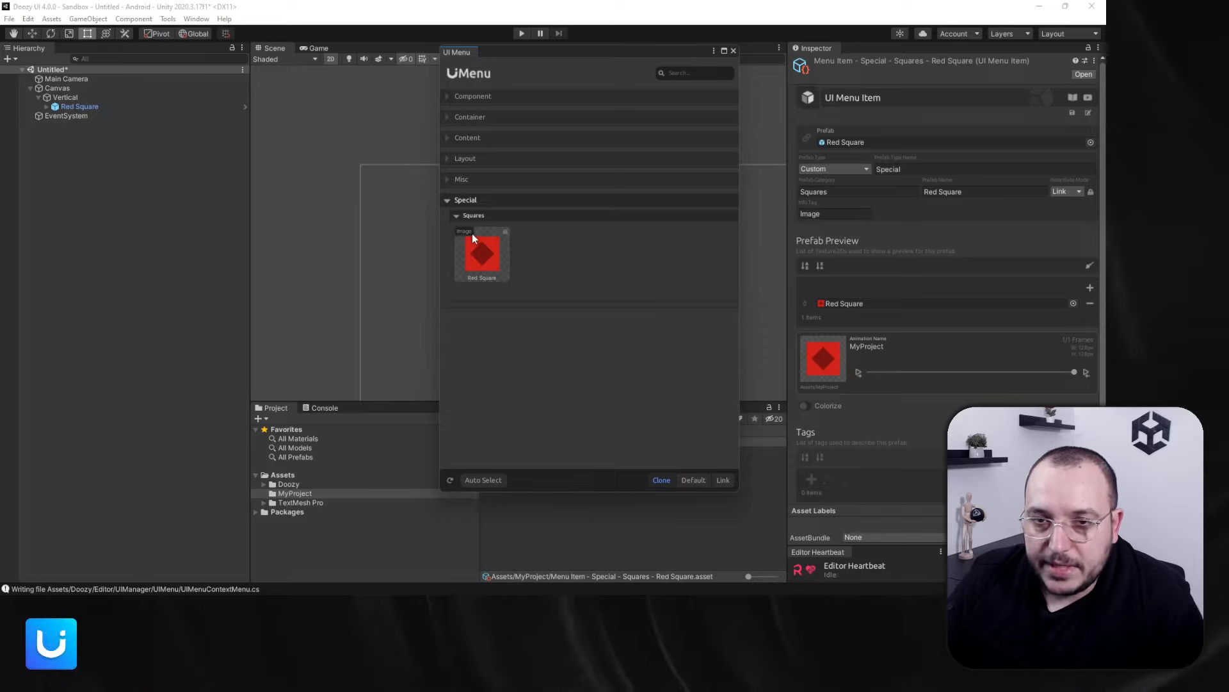
Change the Red Square menu item's Info Tag to Cat and save the item
click(833, 213)
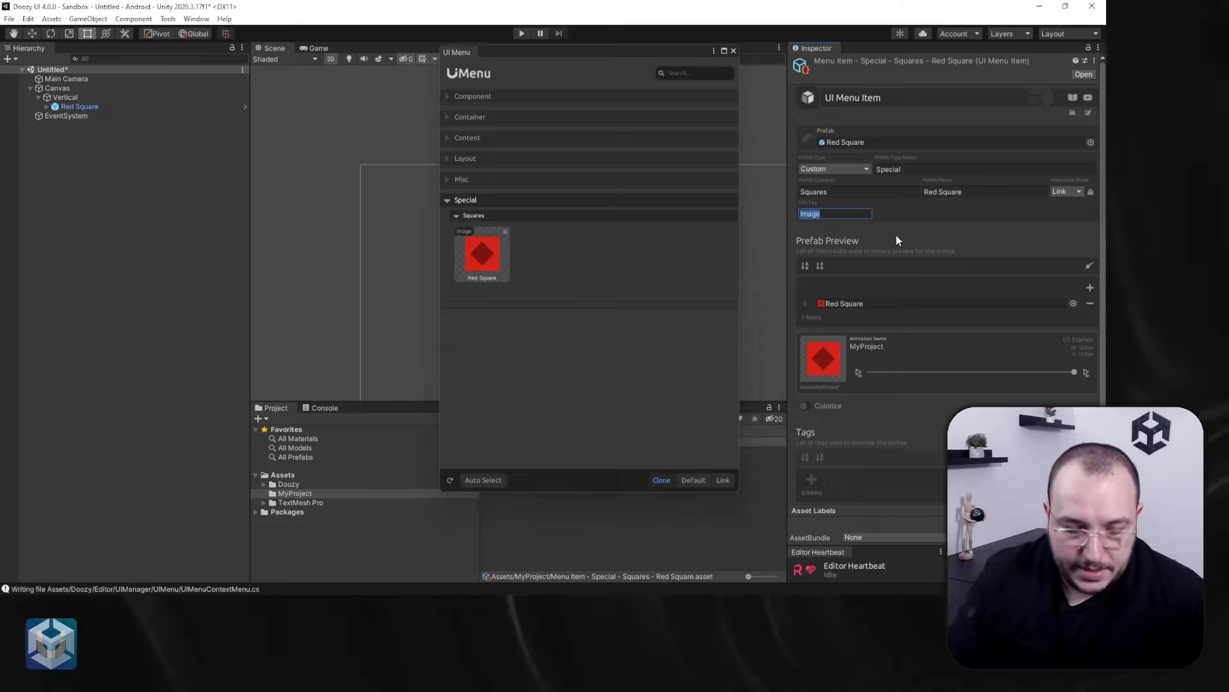
text(Cat)
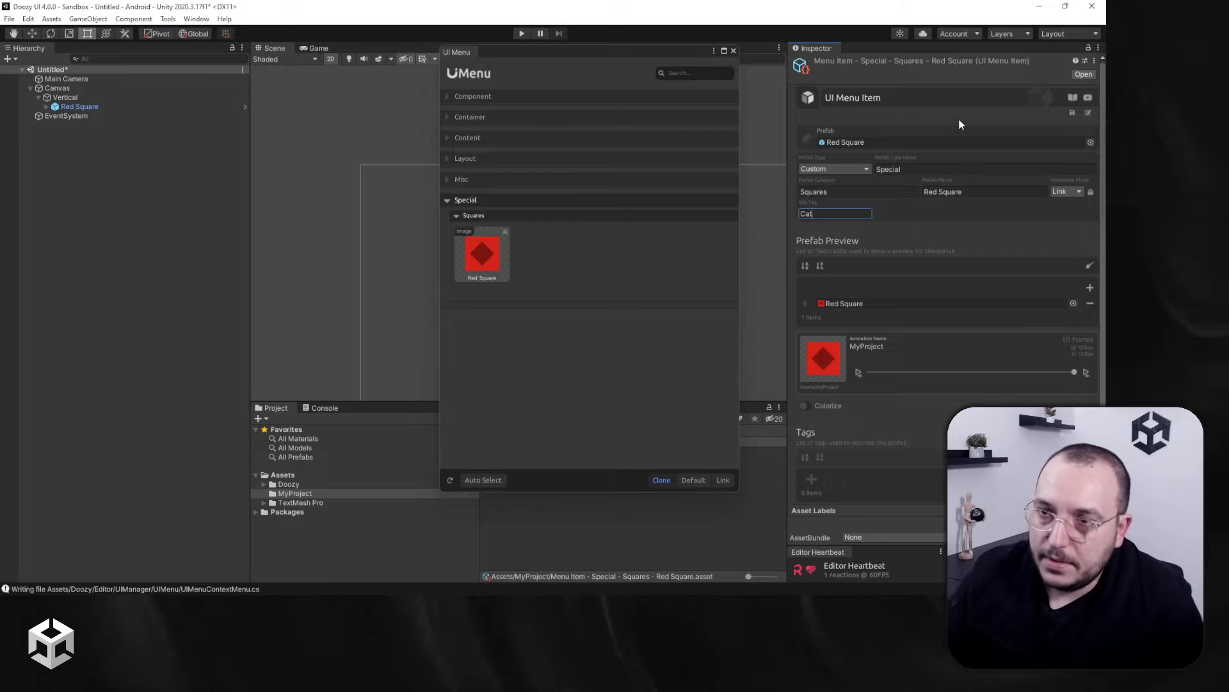
click(1072, 113)
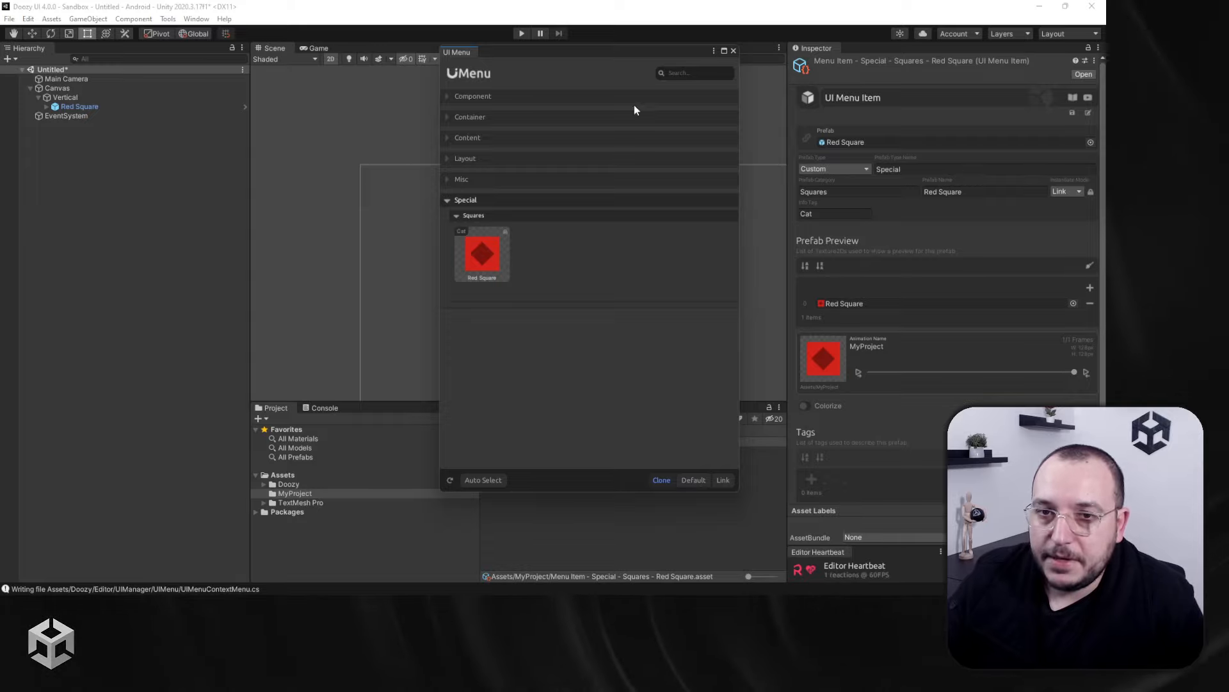
Search the UI Menu for "cat", clear the search, and expand the Special category again
click(510, 200)
click(698, 73)
text(cat)
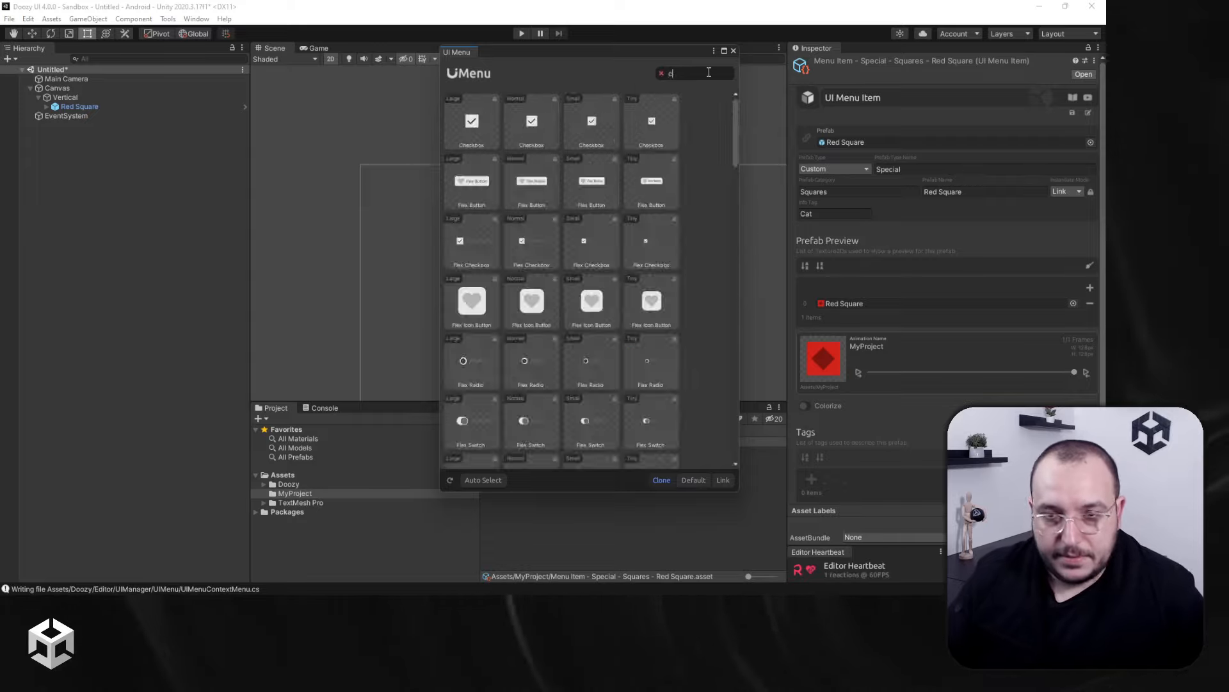
key(BackSpace)
key(BackSpace)
key(BackSpace)
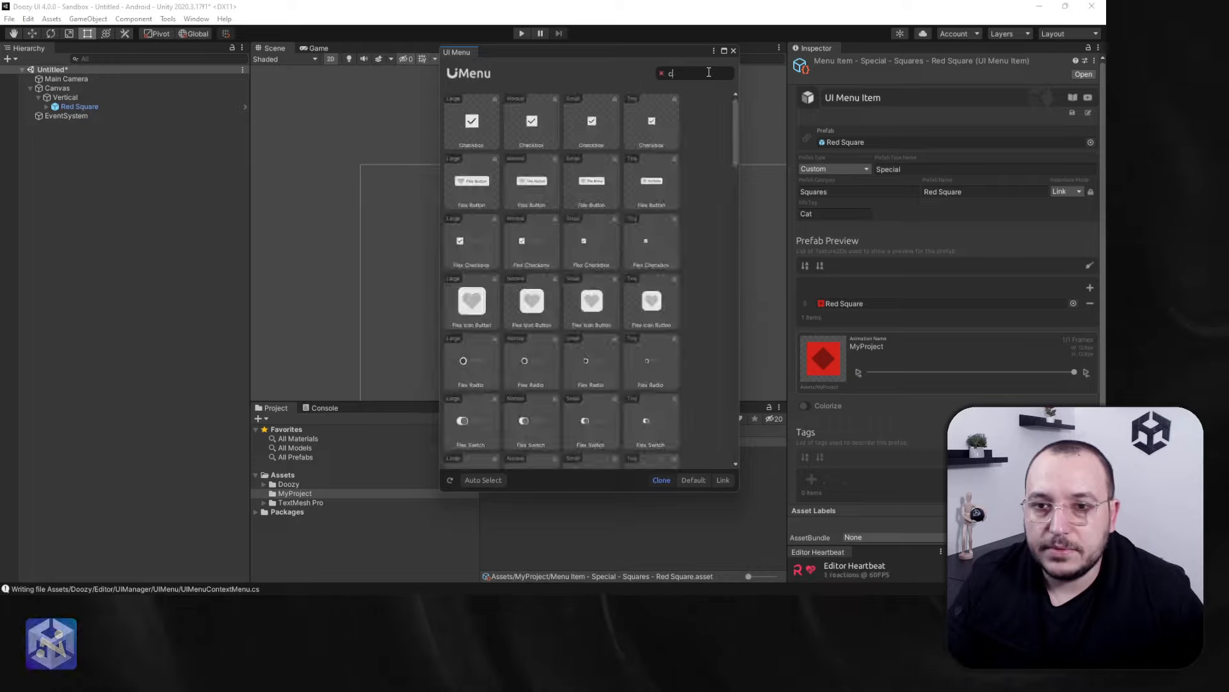
text(cat)
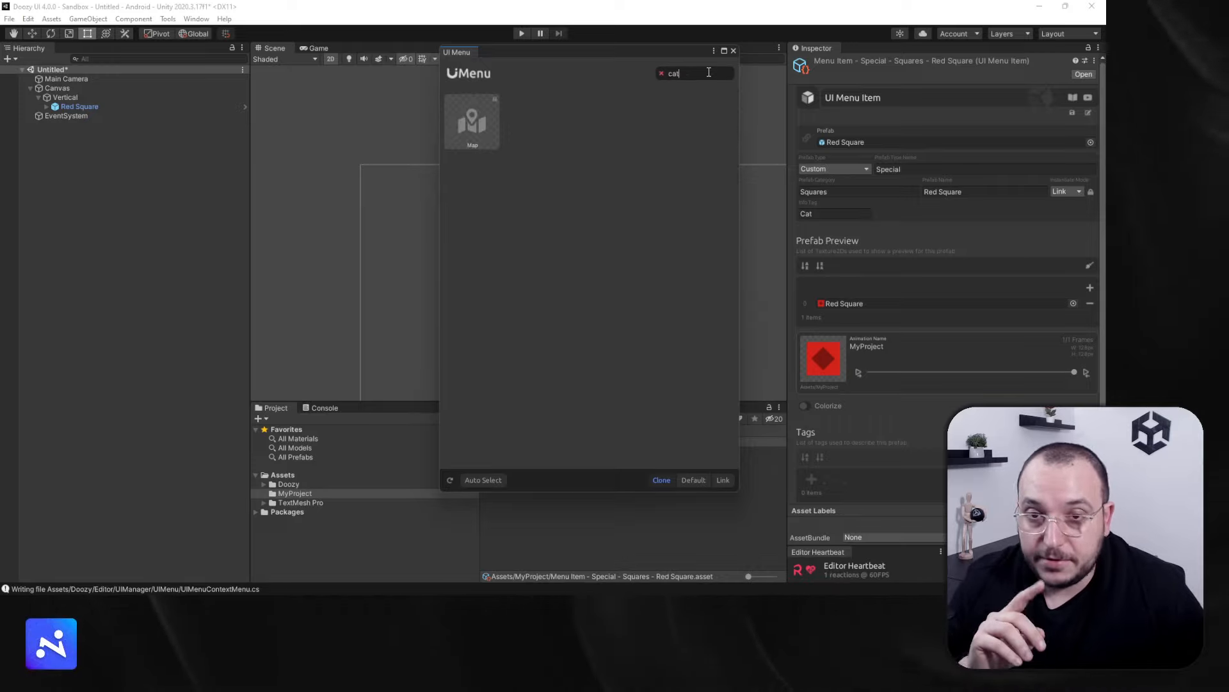
key(BackSpace)
key(BackSpace)
key(BackSpace)
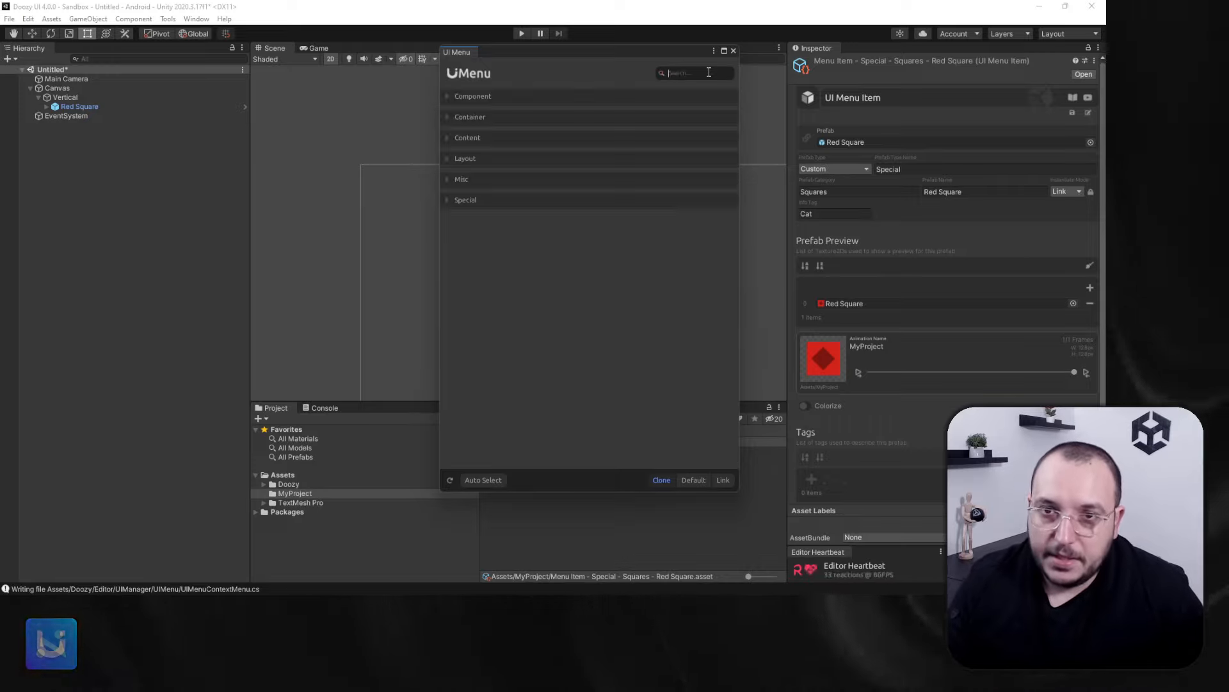
click(509, 200)
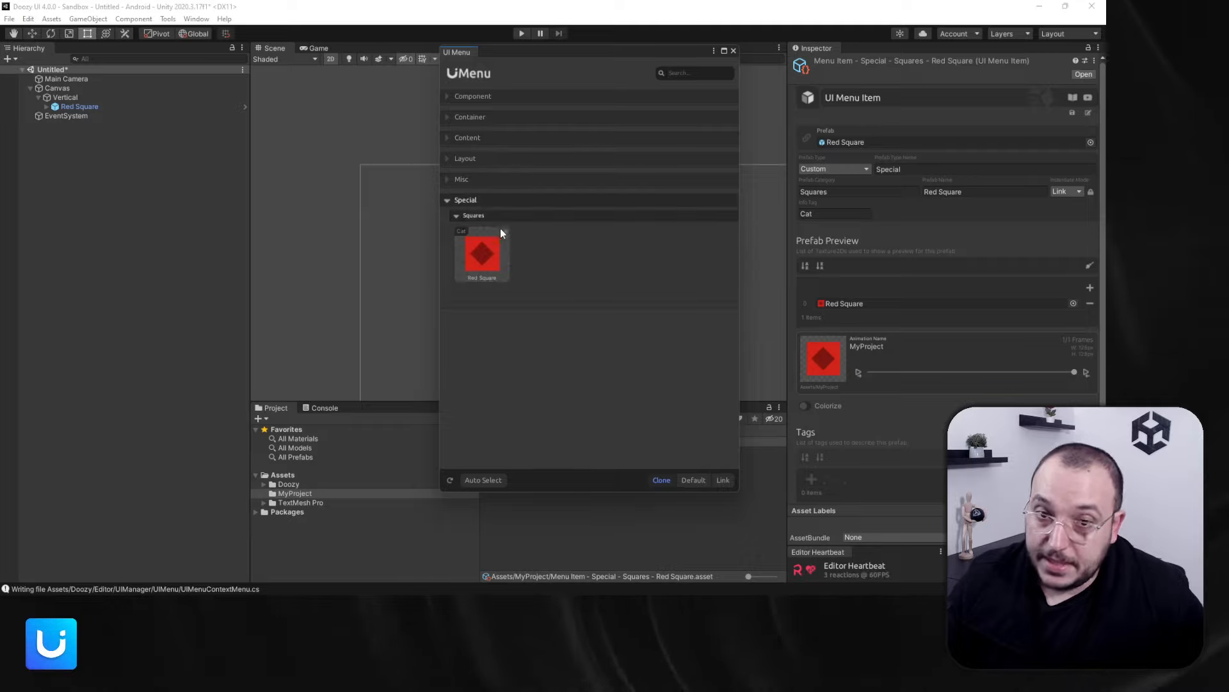
Add the tag "cat" to the Red Square menu item's Tags list and save the item
click(811, 479)
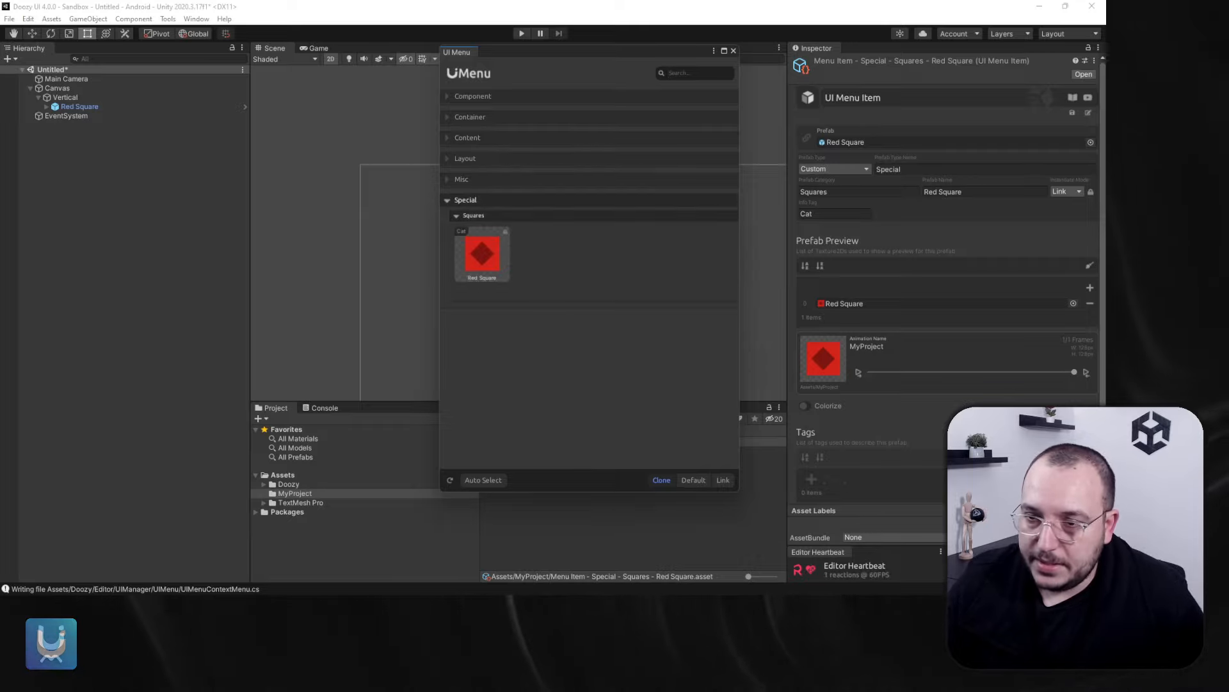
scroll(928, 491, down, 1)
text(cat)
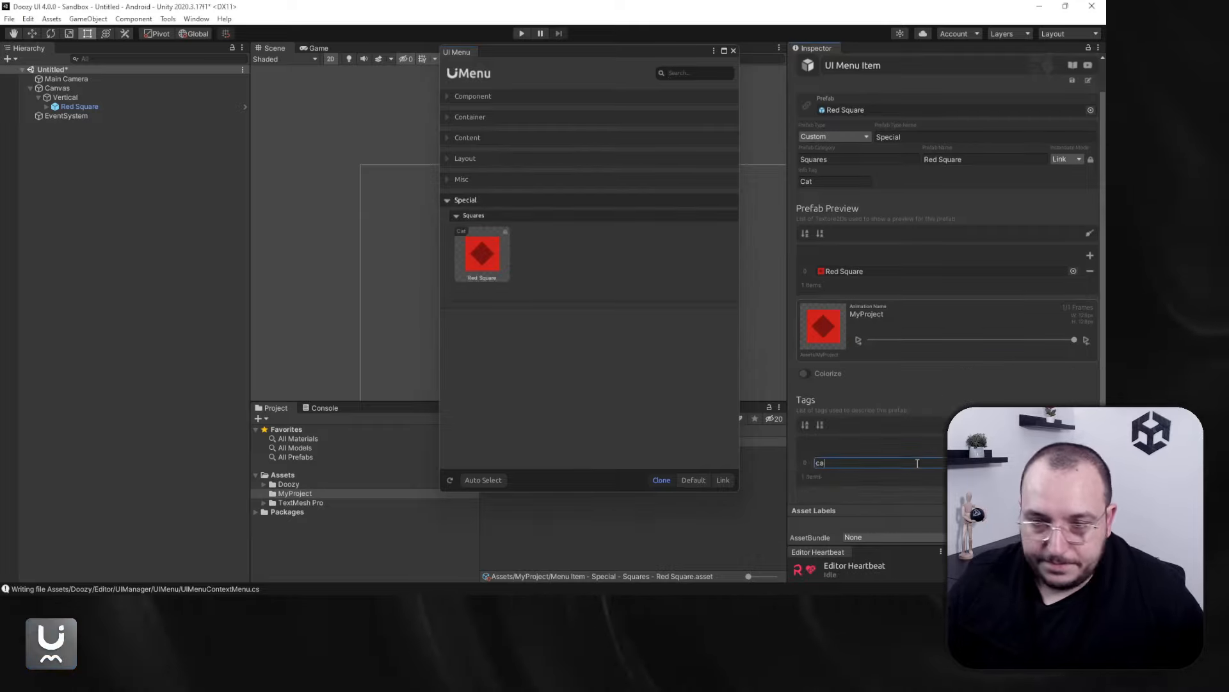
click(1071, 81)
Repeat the UI Menu search for "cat" with the new tag in place, and return to the Special category
click(508, 201)
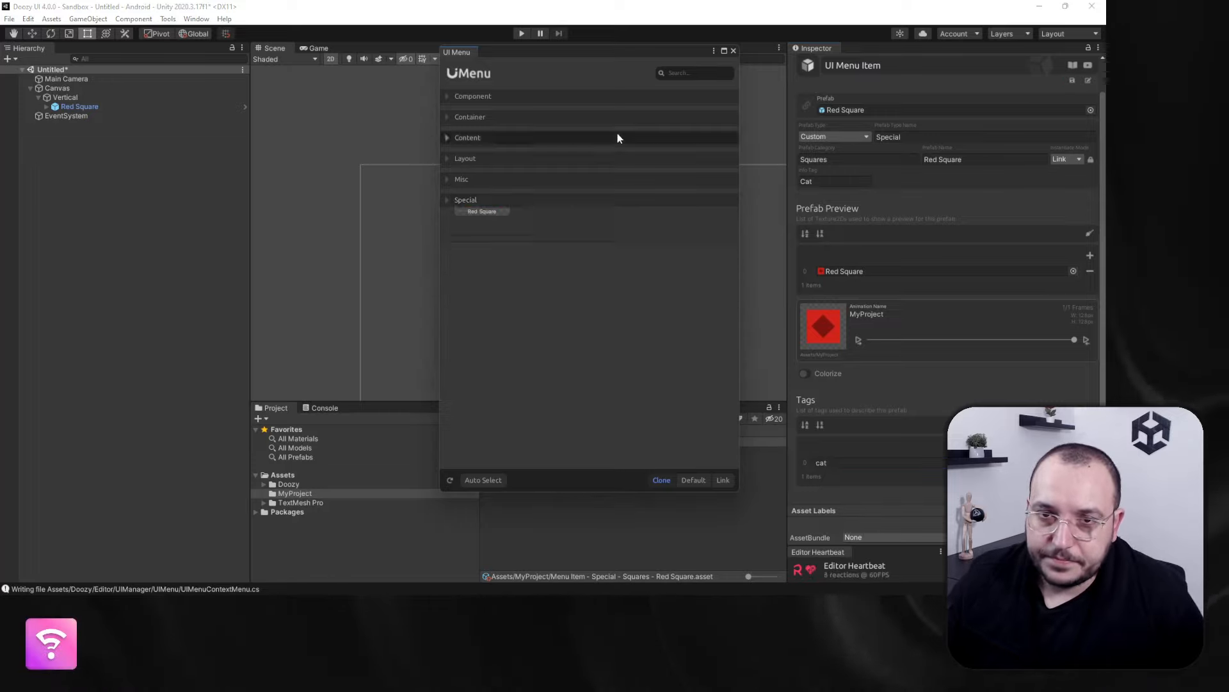
click(693, 69)
text(cat)
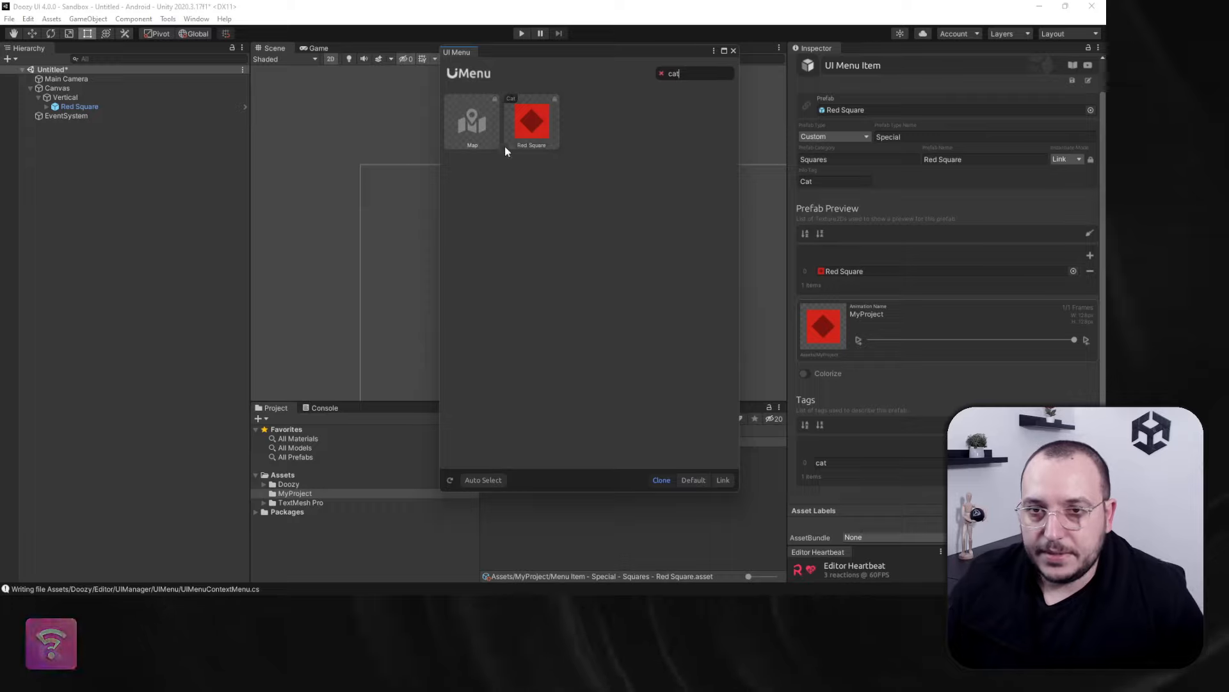
click(662, 73)
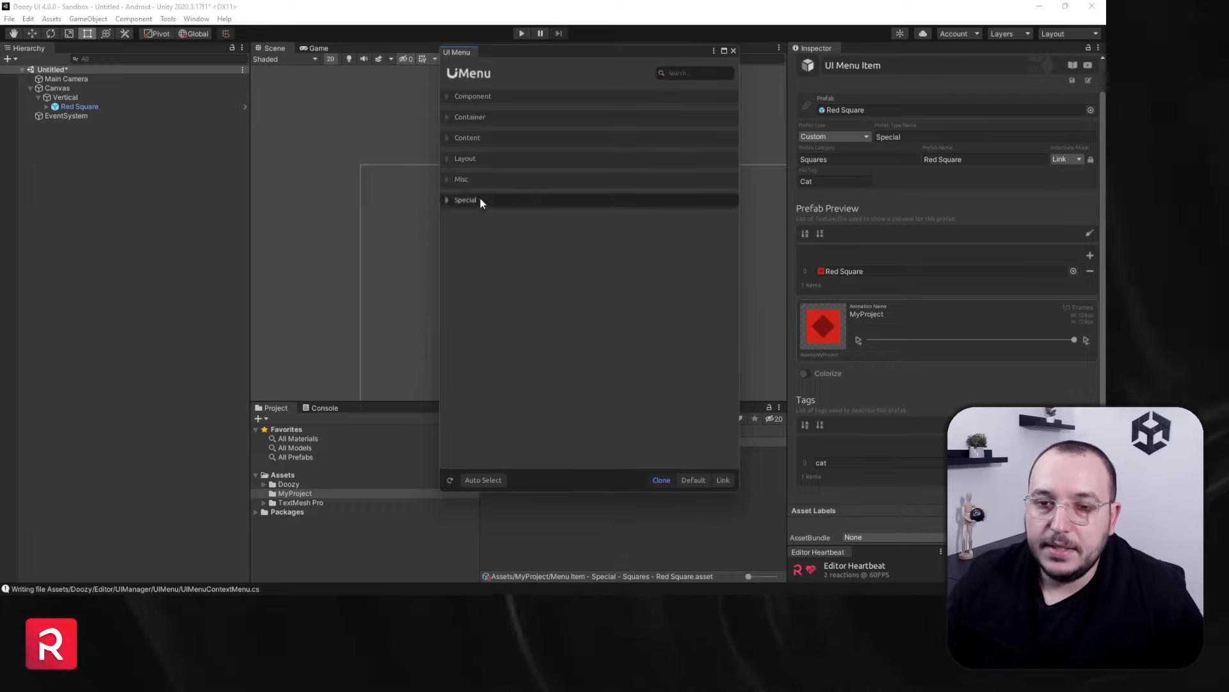
click(475, 204)
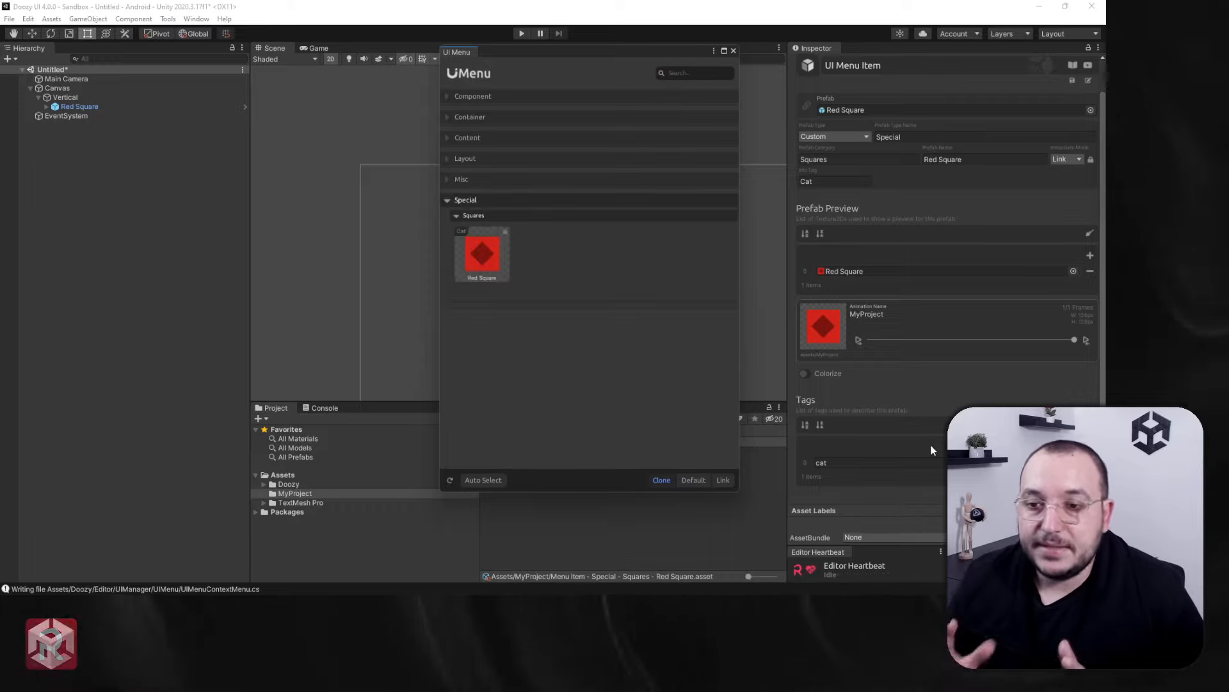
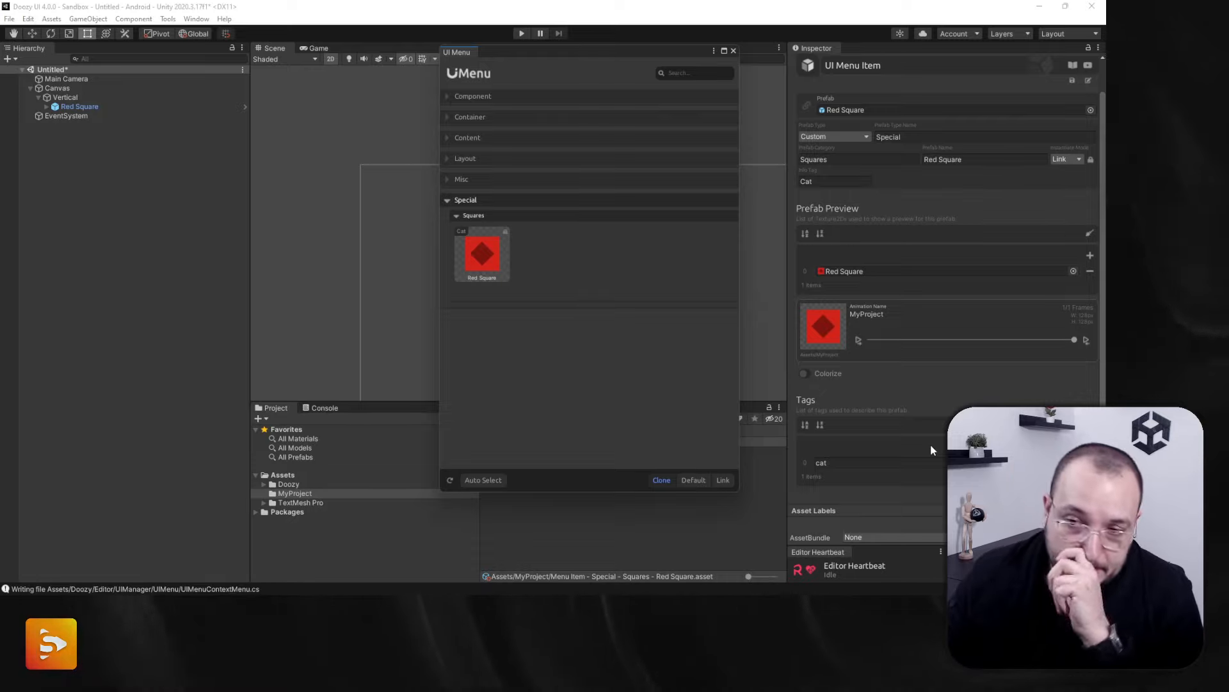
Add a "shop" tag to the Red Square menu item, clear its Info Tag, and save the item
click(1089, 447)
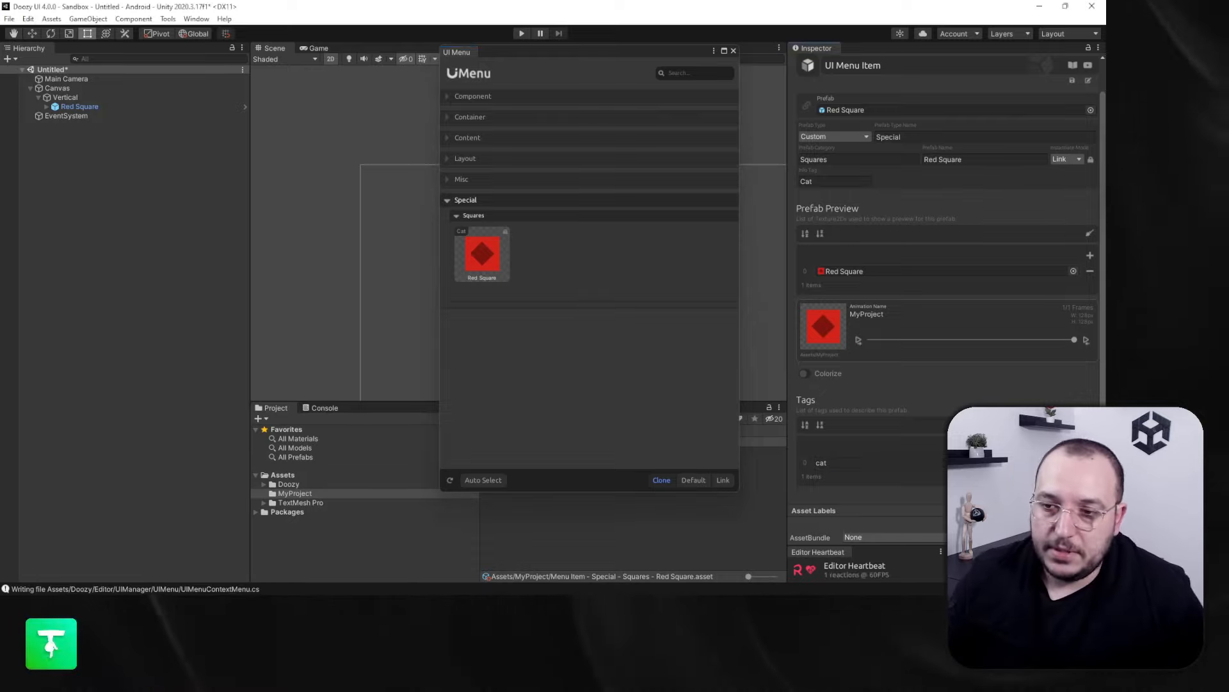
text(op)
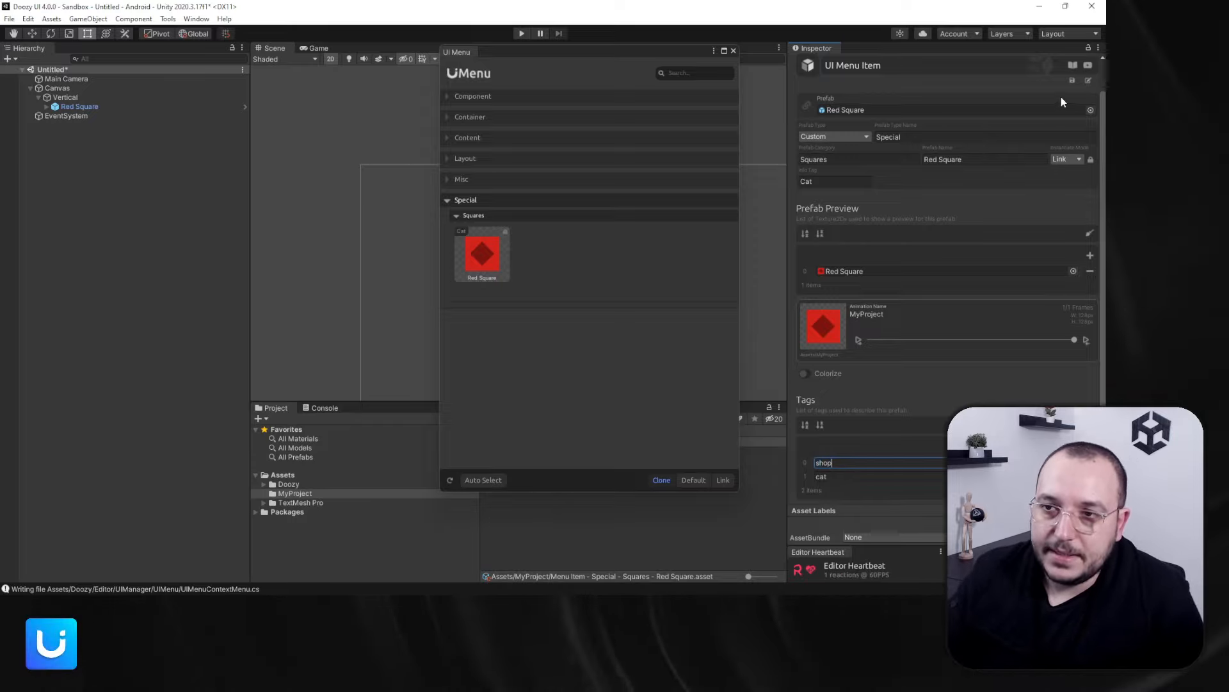
click(832, 181)
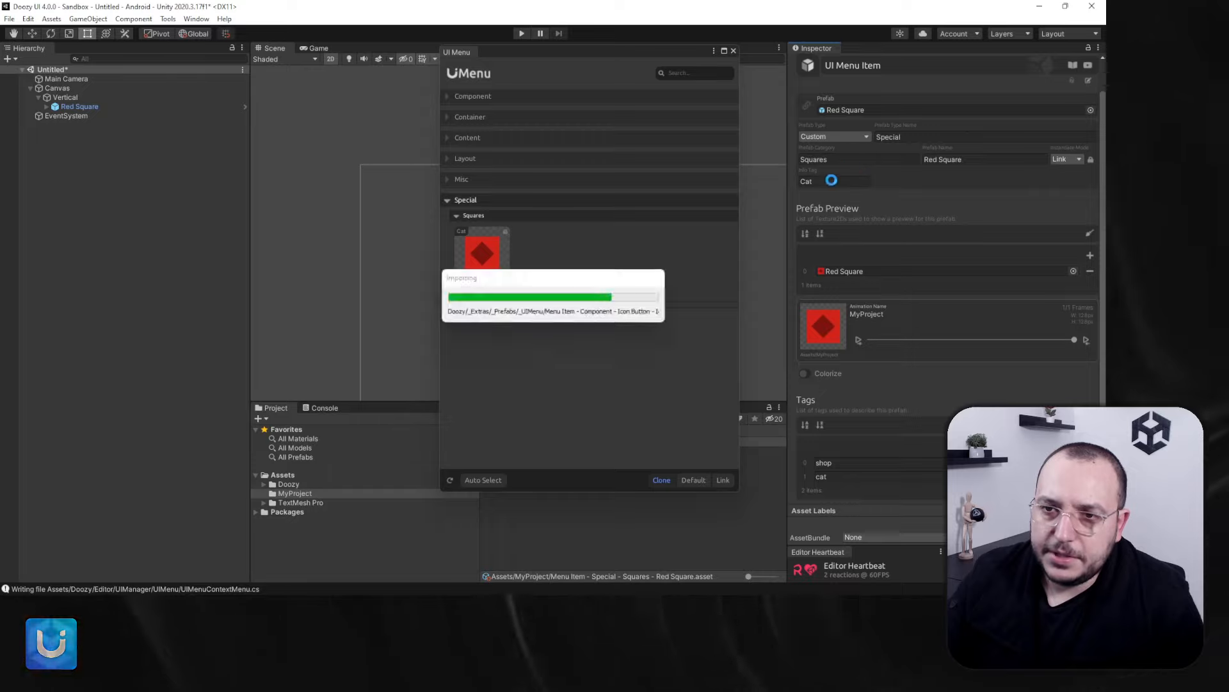
key(BackSpace)
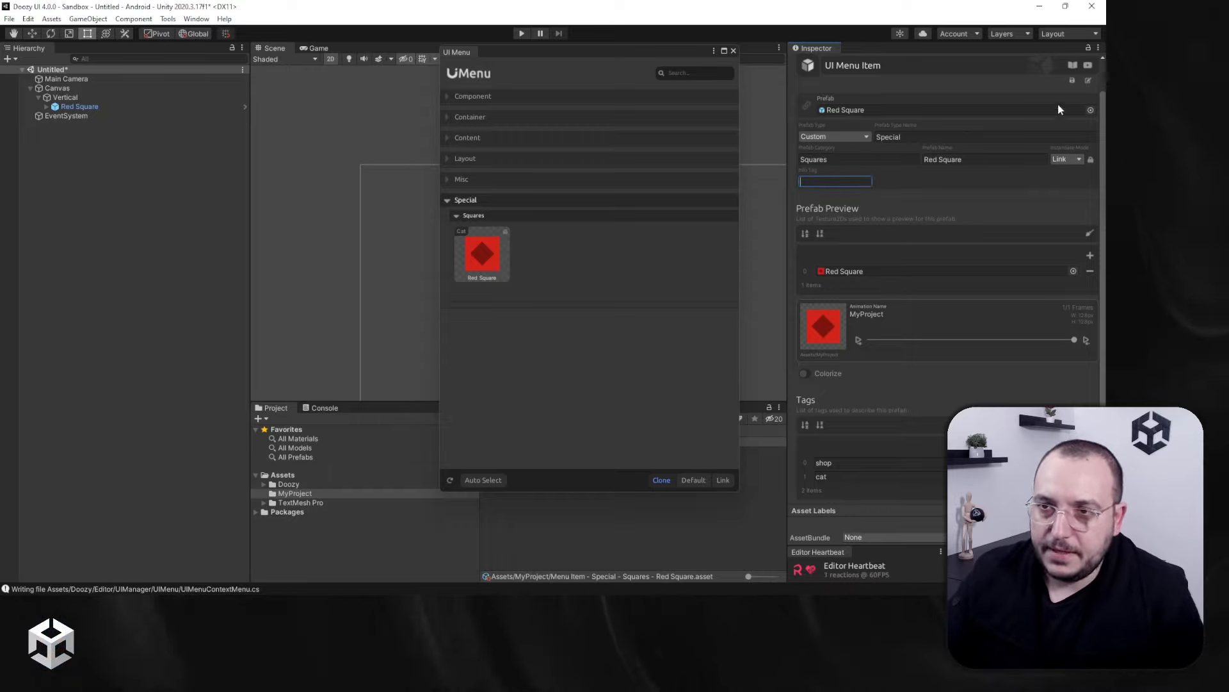
click(1071, 82)
Refresh the UI Menu, search it for "shop", and clear the search
click(450, 480)
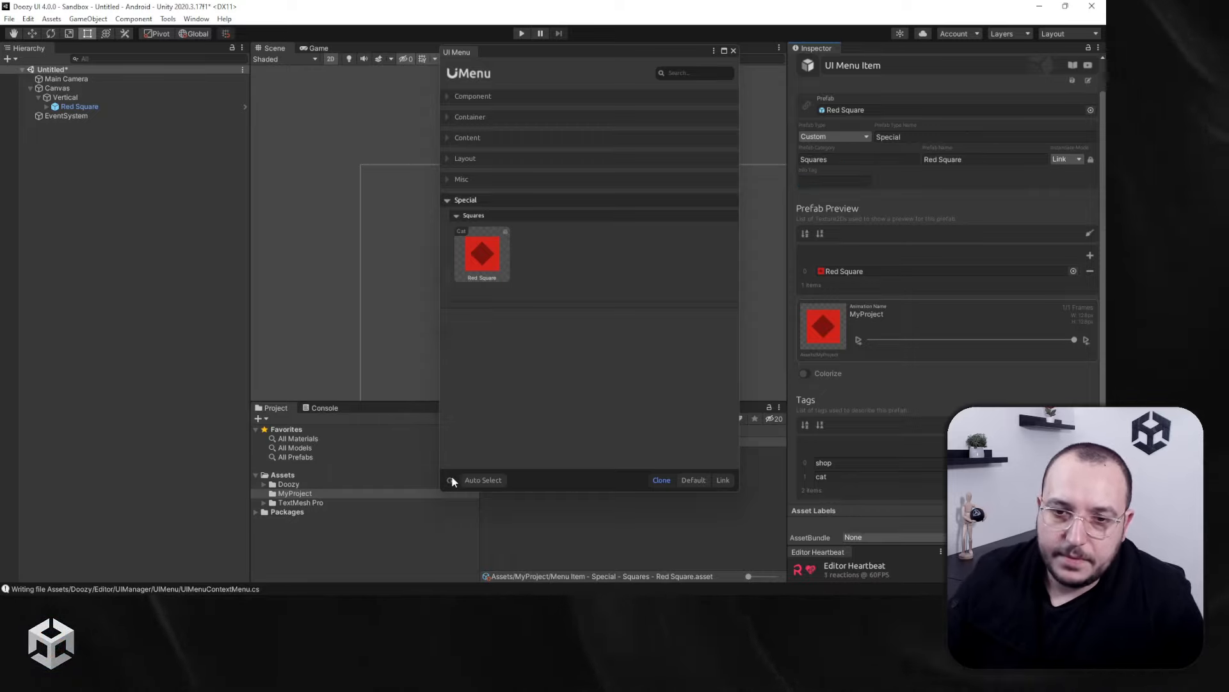
click(500, 200)
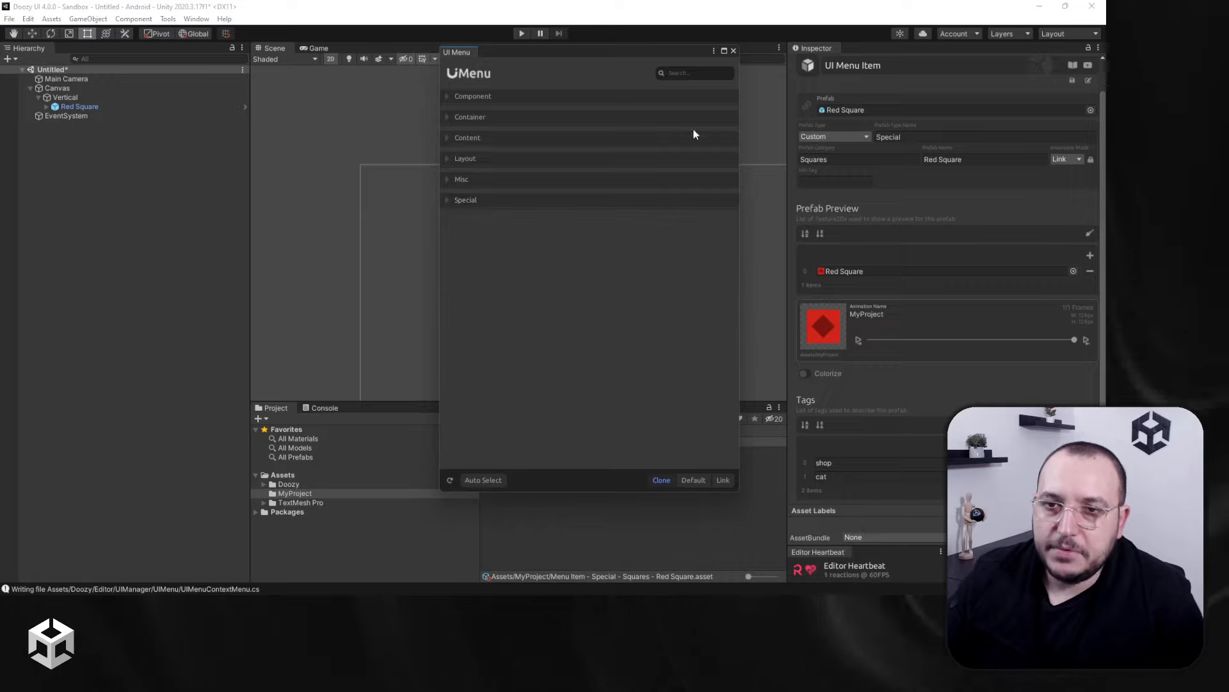
click(689, 74)
text(shop)
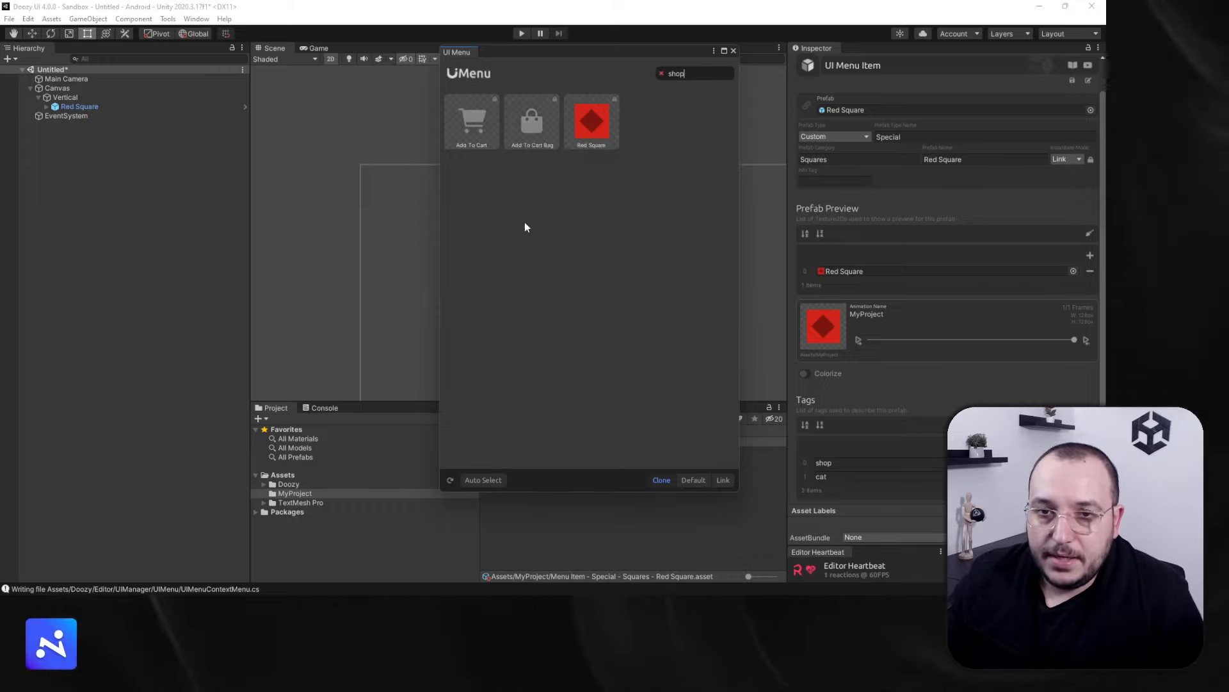
click(661, 74)
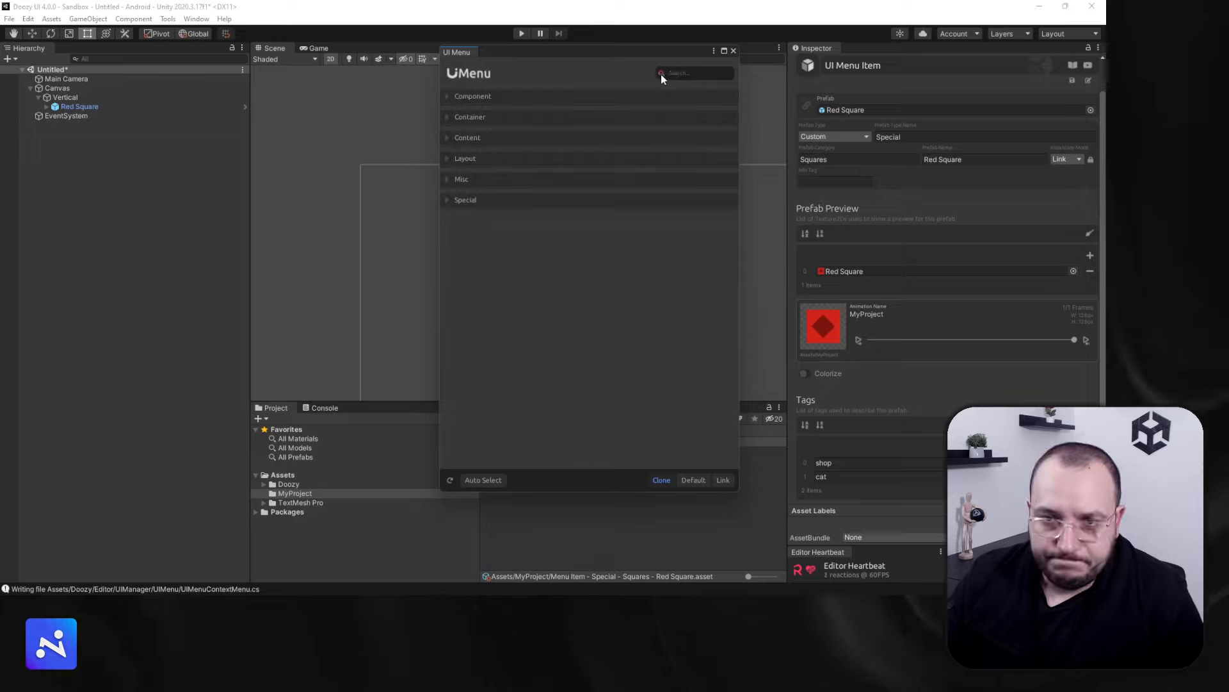
Close the UI Menu window and select the Flex Button (Small) menu item asset in Doozy/_Extras/_Prefabs/_UIMenu
click(286, 484)
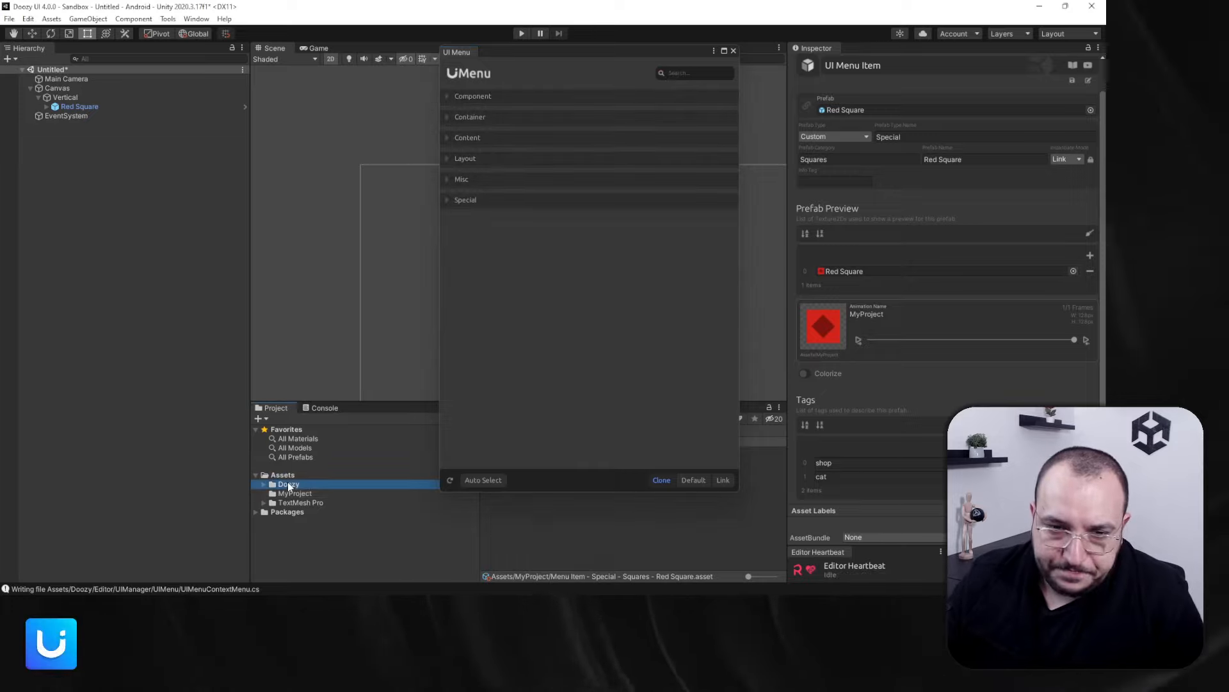
click(731, 51)
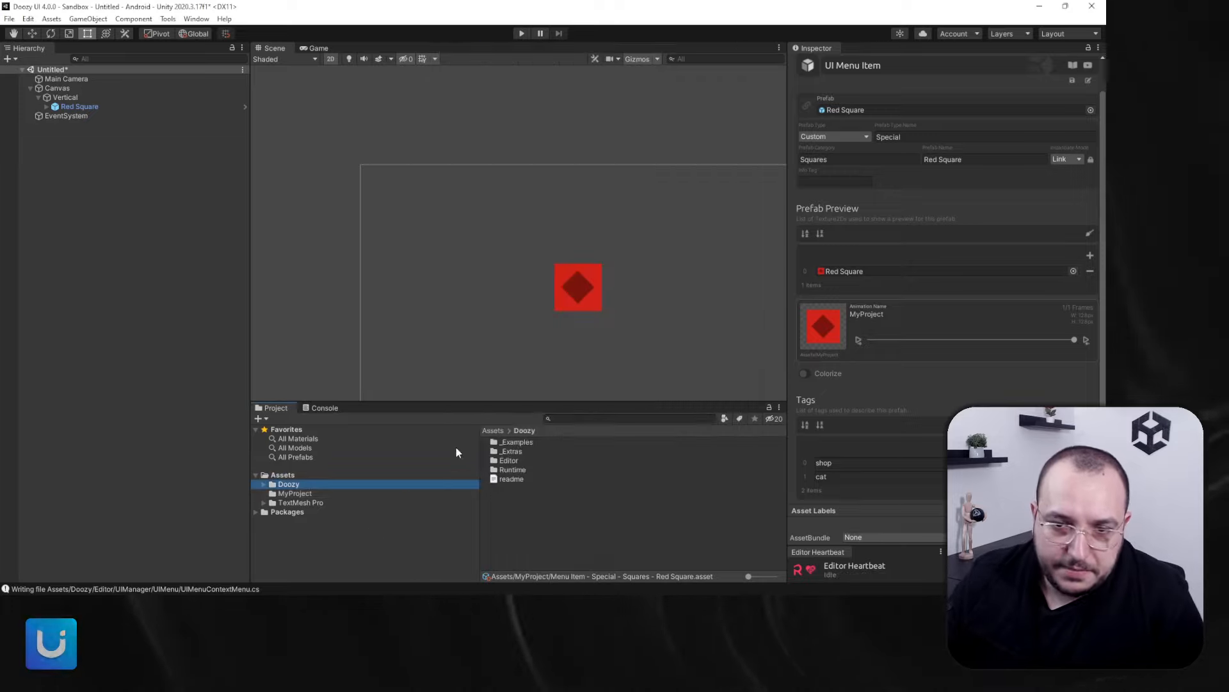
double_click(511, 451)
click(525, 451)
double_click(525, 451)
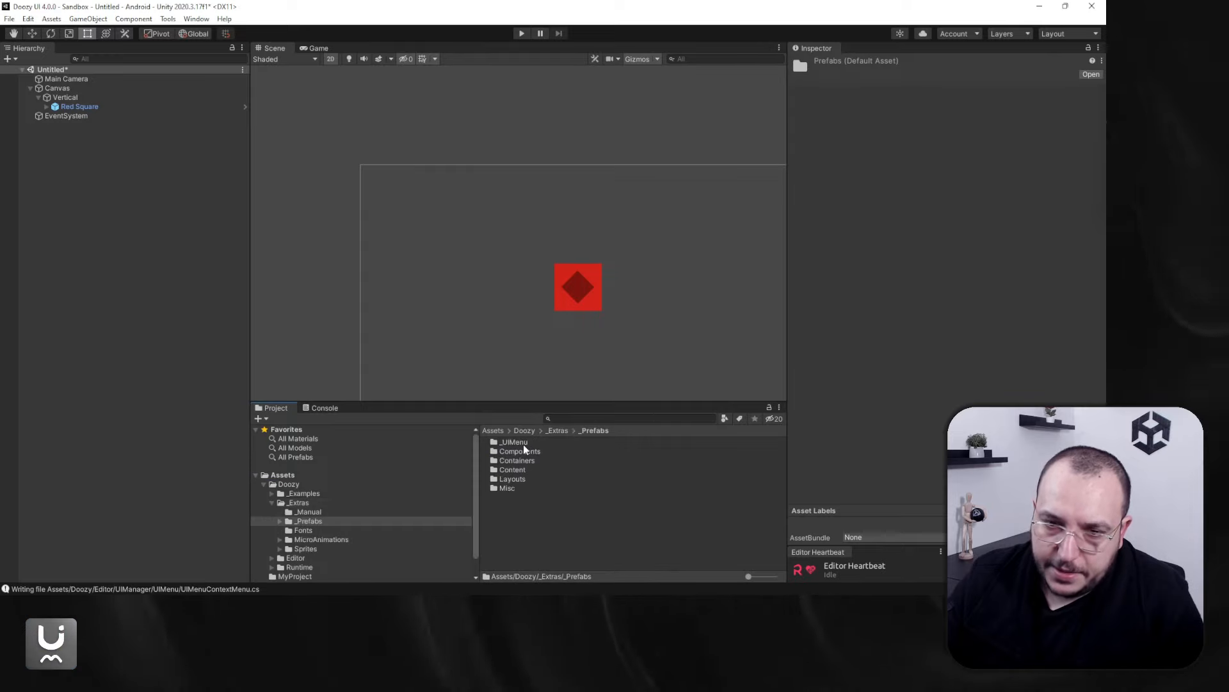
double_click(524, 444)
scroll(590, 503, down, 2)
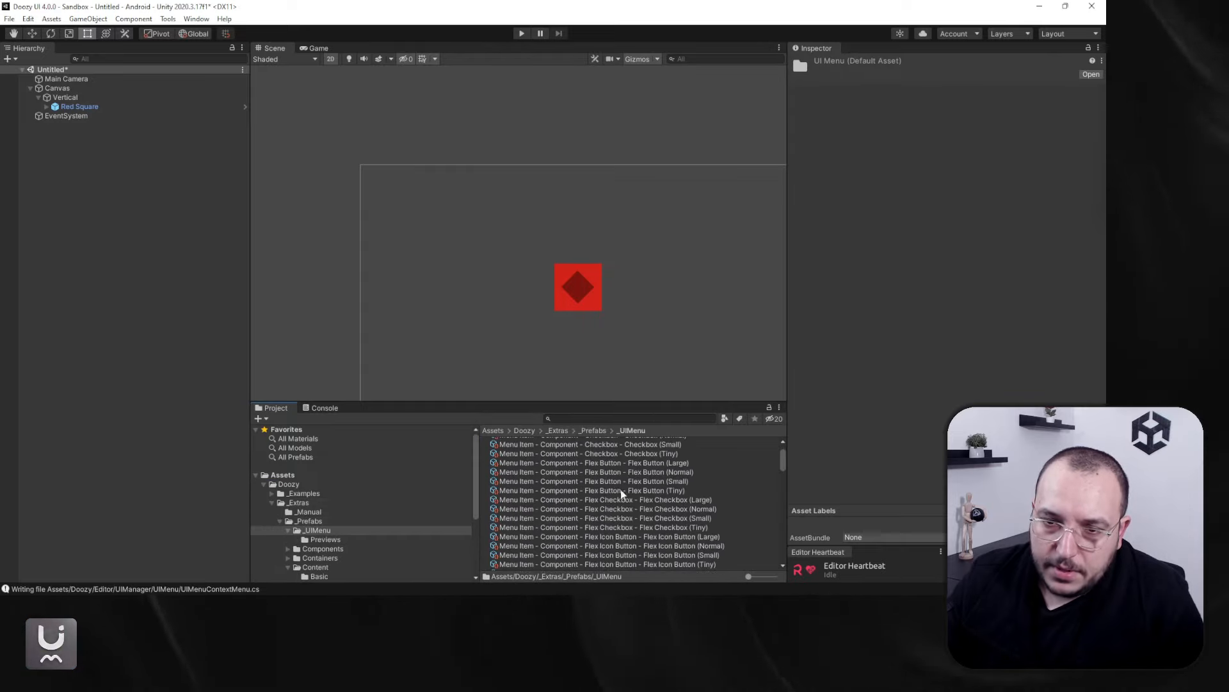
click(637, 481)
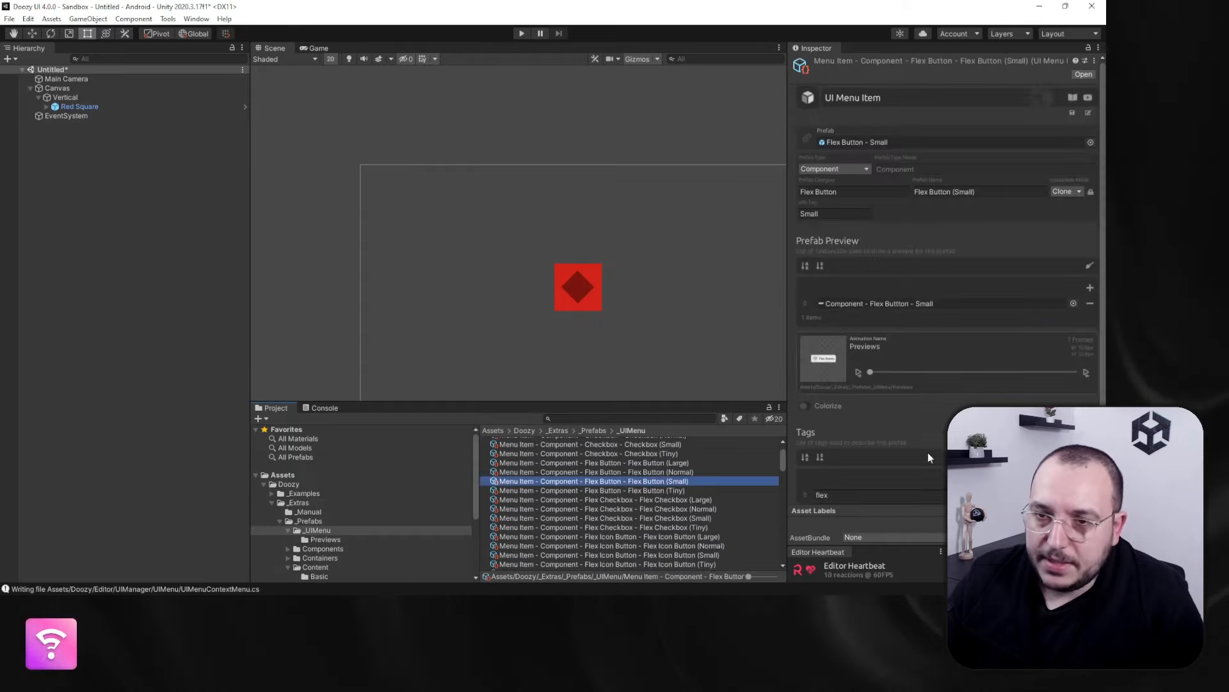
Add a "shop" tag to the Flex Button (Small) menu item and save it
scroll(928, 452, down, 2)
click(1091, 404)
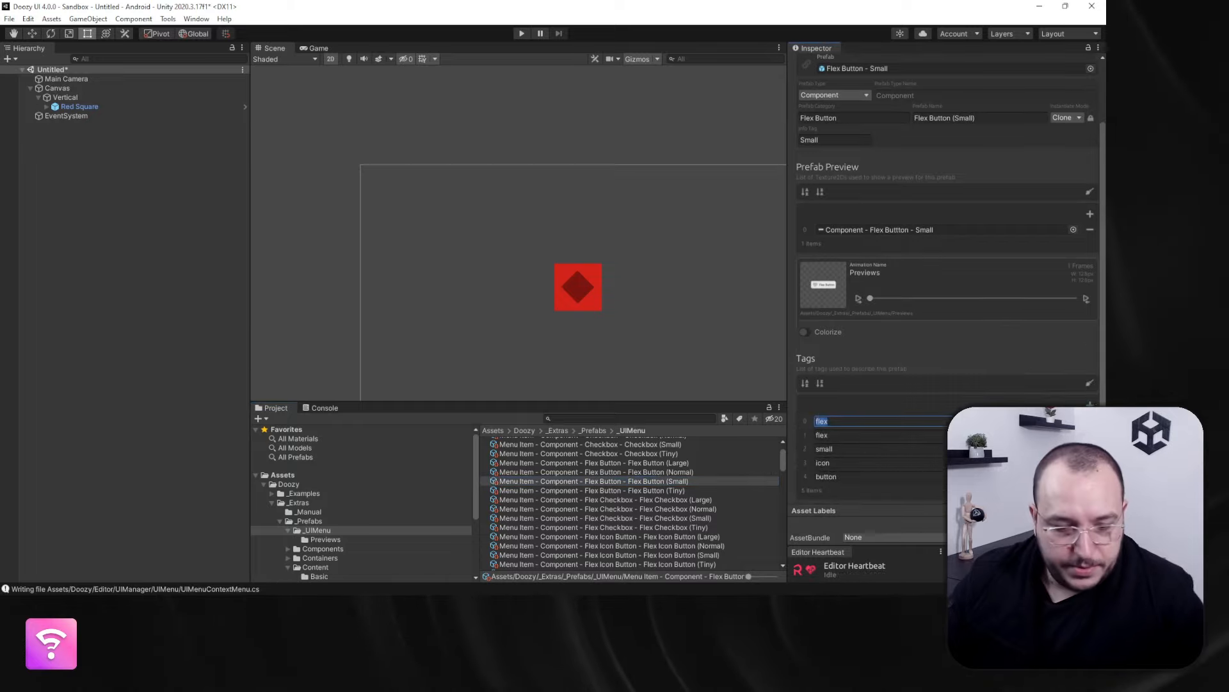
text(shop)
scroll(1055, 95, up, 2)
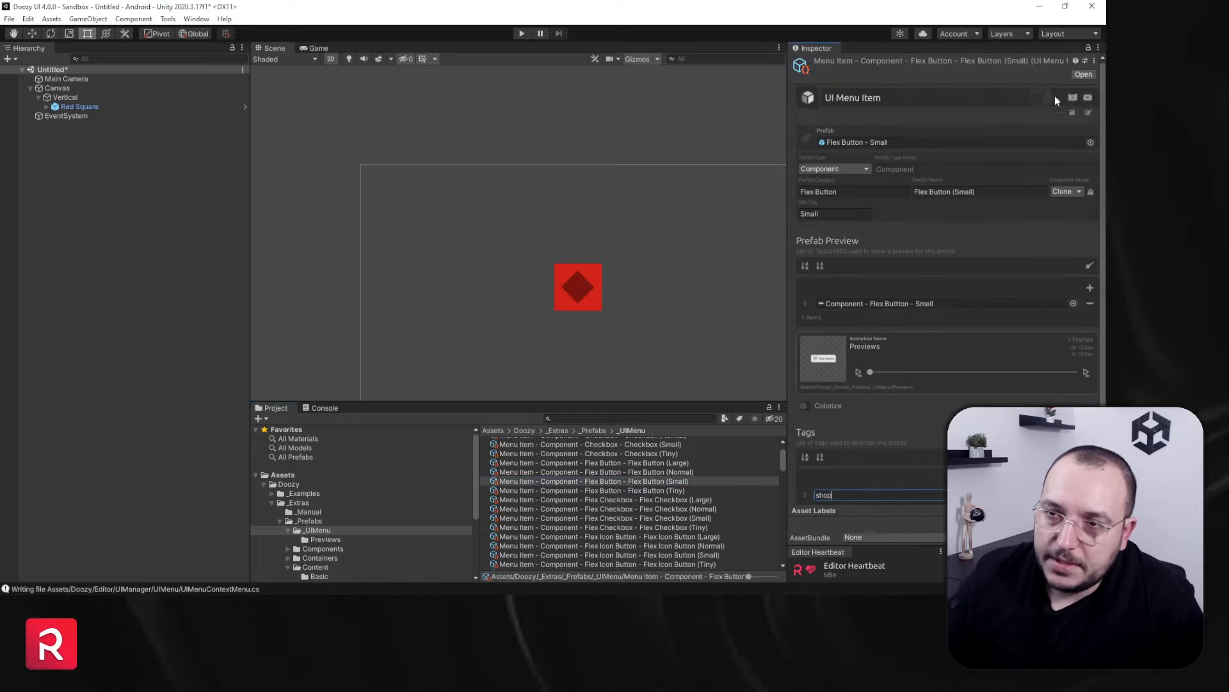
click(1072, 113)
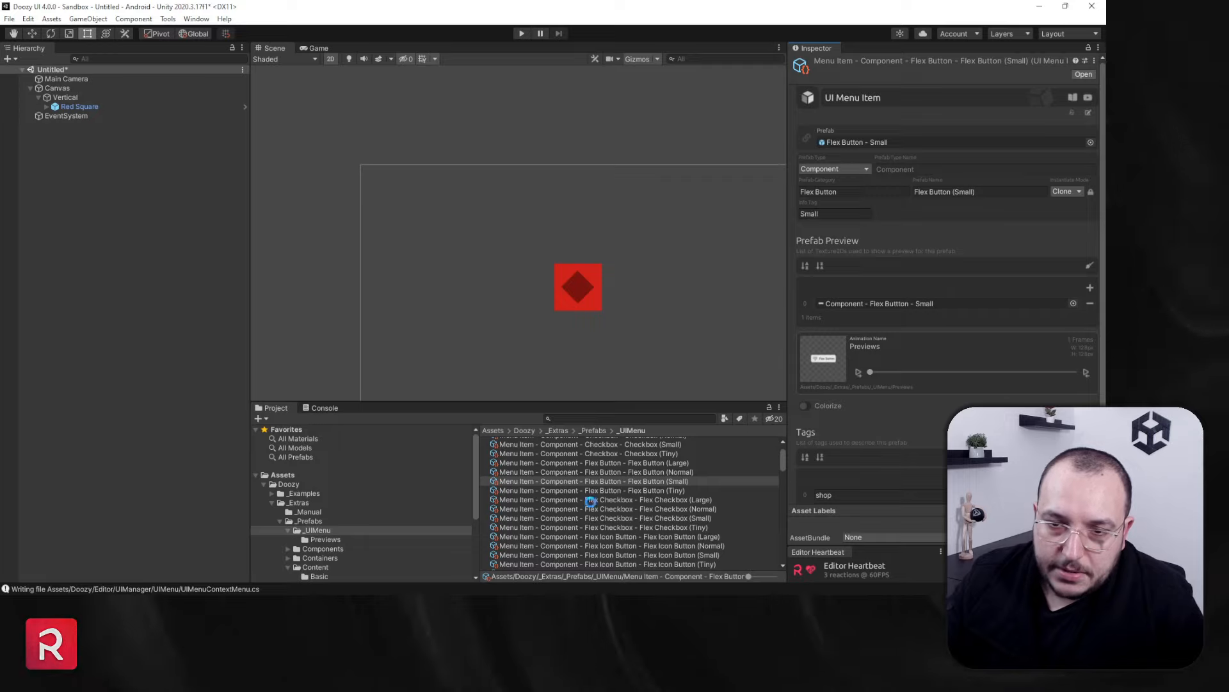
Search the project assets for "tab Layout" and select the Tab Layout (Left) menu item asset
scroll(632, 528, down, 5)
scroll(632, 527, down, 10)
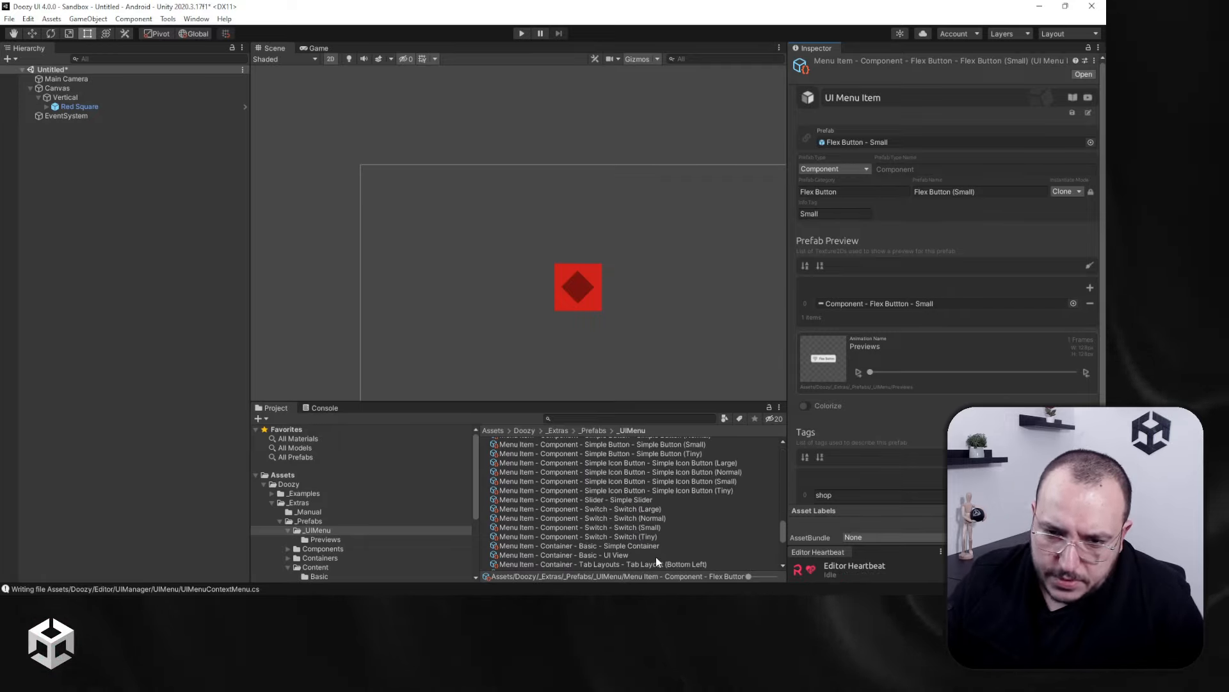
scroll(656, 555, up, 5)
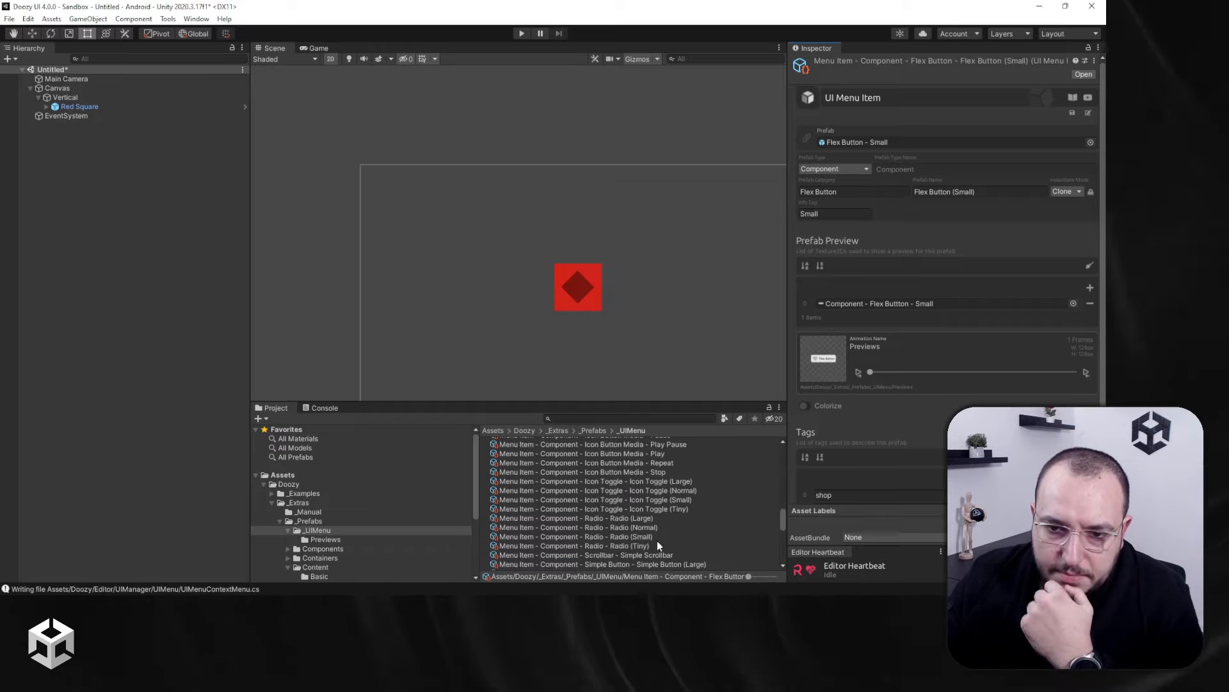
scroll(656, 536, up, 5)
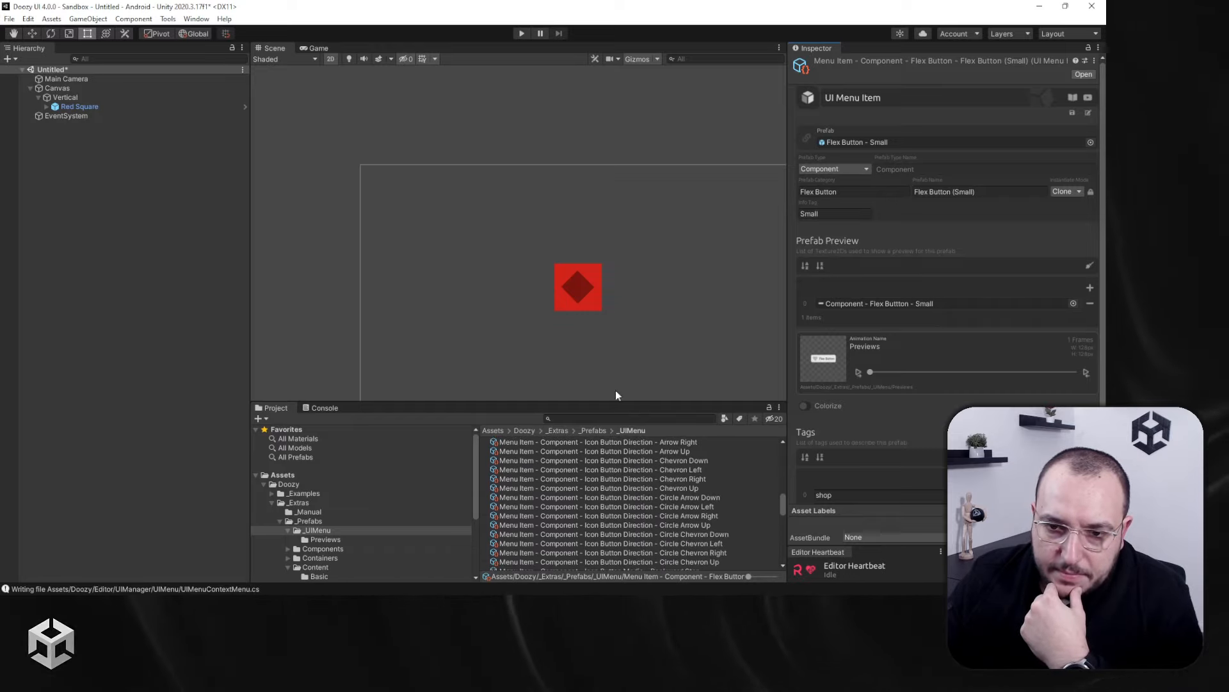
click(617, 418)
text(tabla)
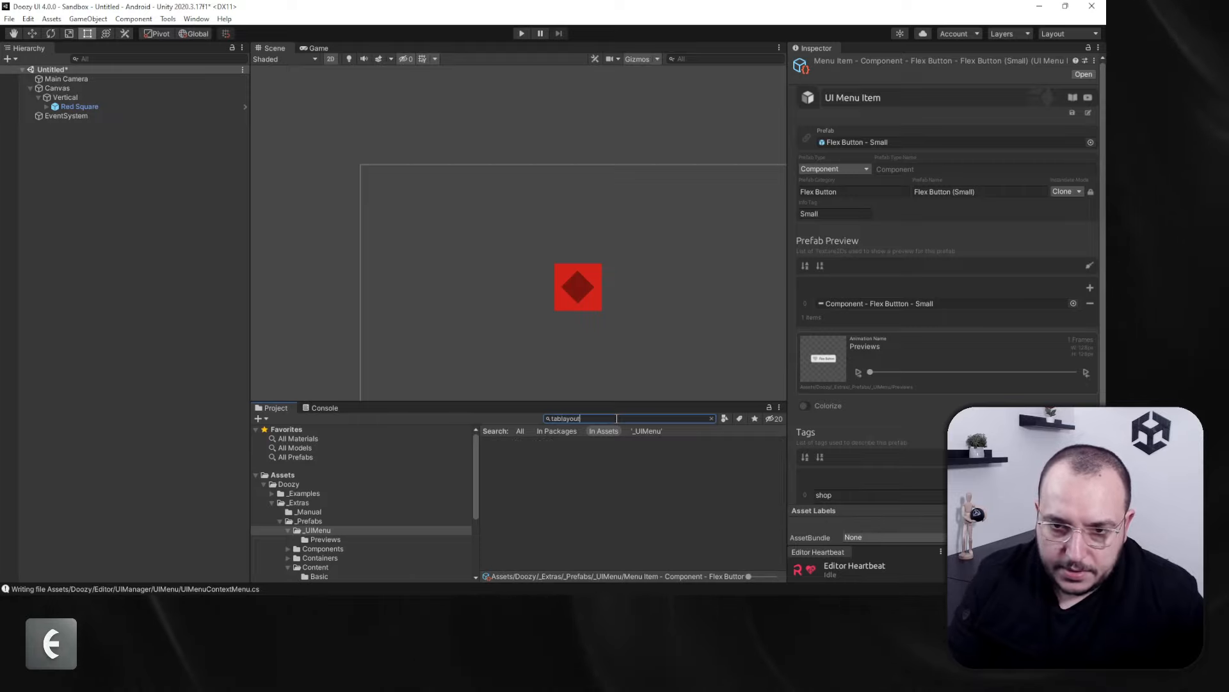
text(yo)
key(BackSpace)
key(BackSpace)
key(BackSpace)
key(BackSpace)
text(L)
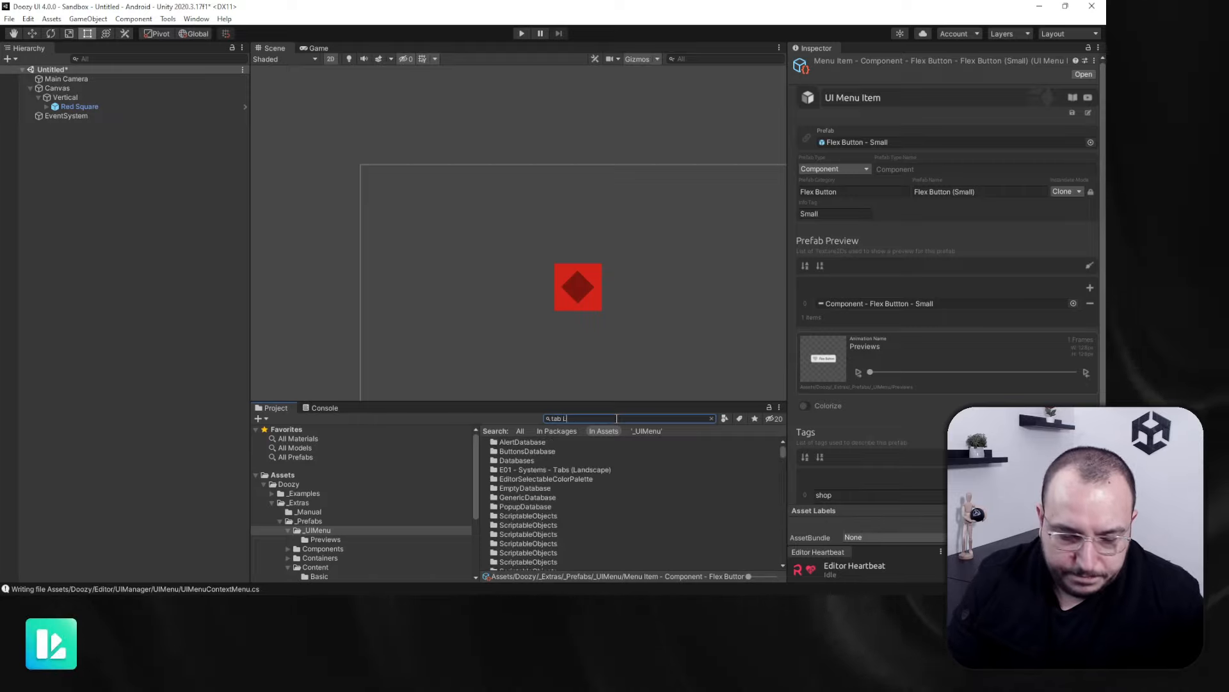
text(ayout)
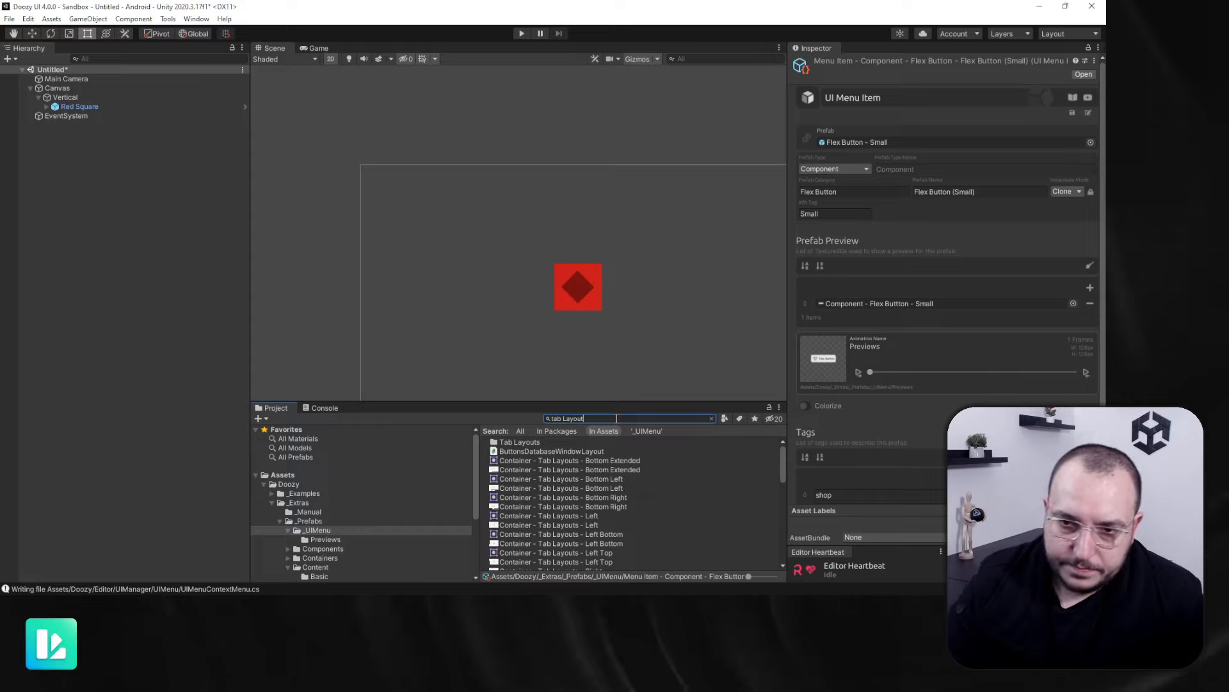
scroll(631, 501, down, 8)
scroll(639, 504, up, 2)
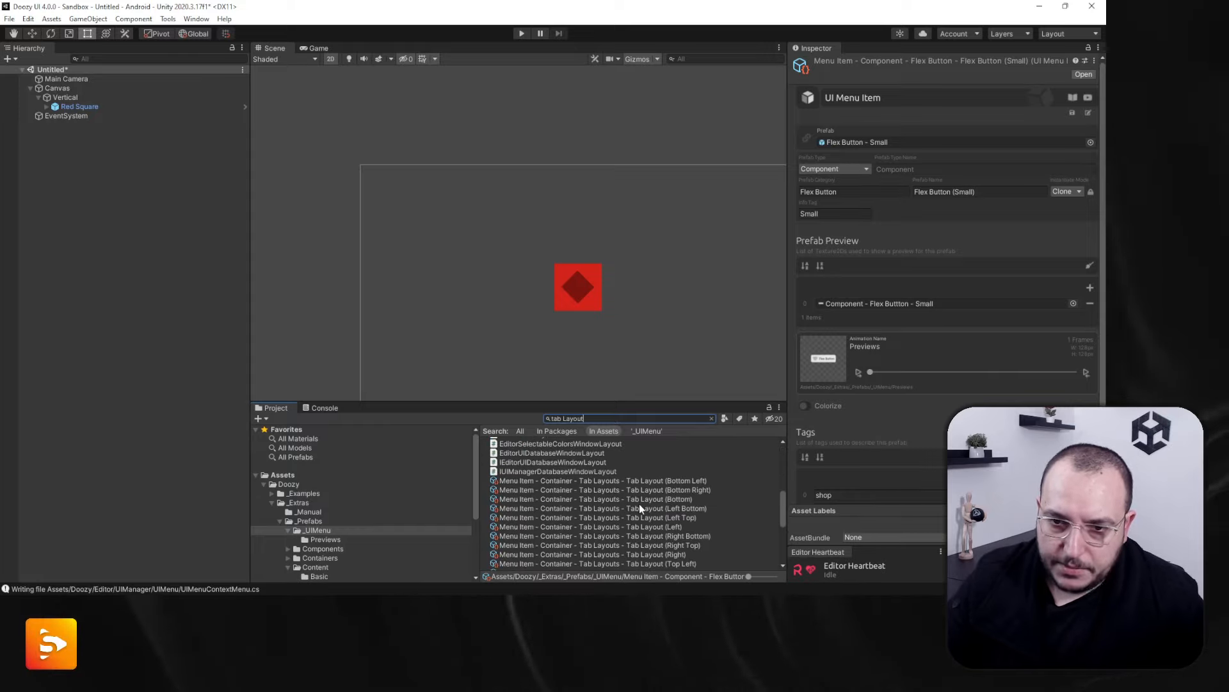
click(663, 491)
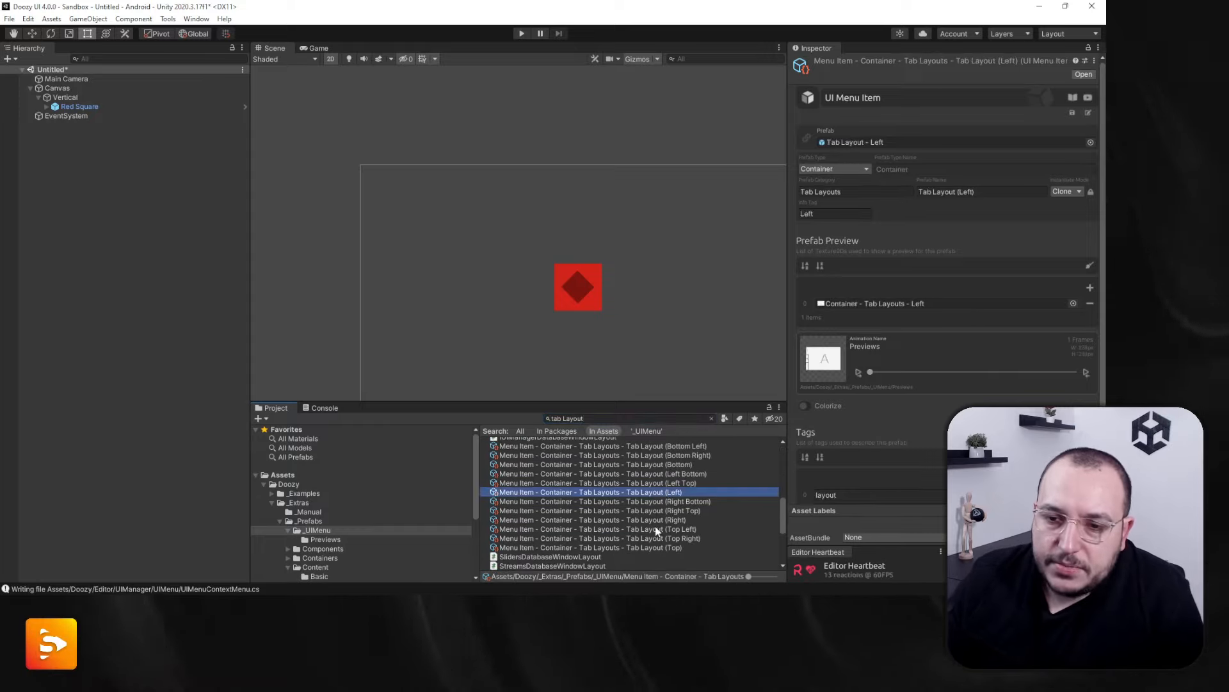
Add a "shop" tag to the Tab Layout (Left) menu item and save it
click(1090, 433)
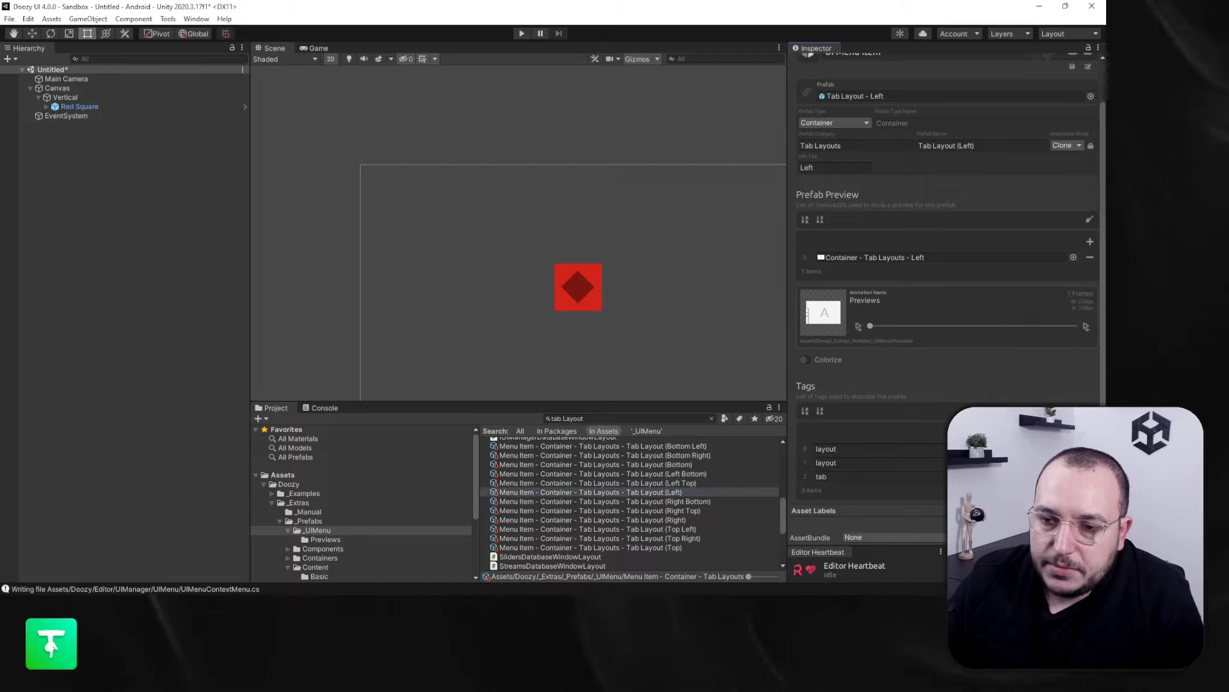
text(shop)
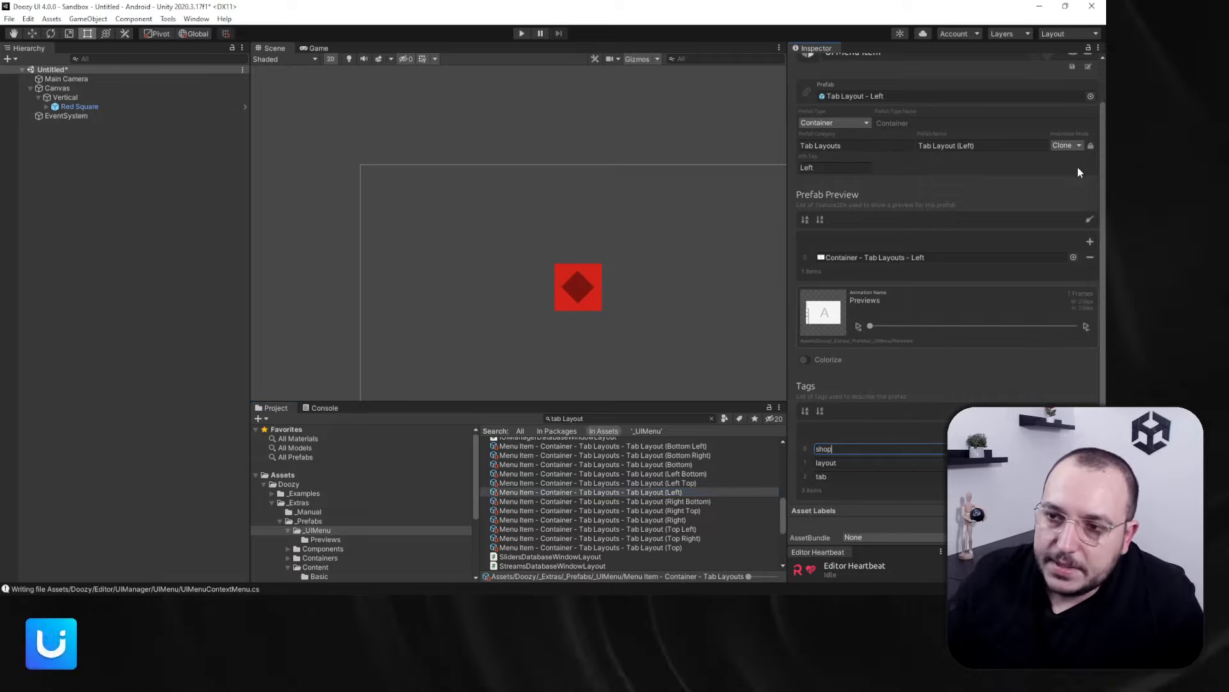
scroll(1077, 167, up, 2)
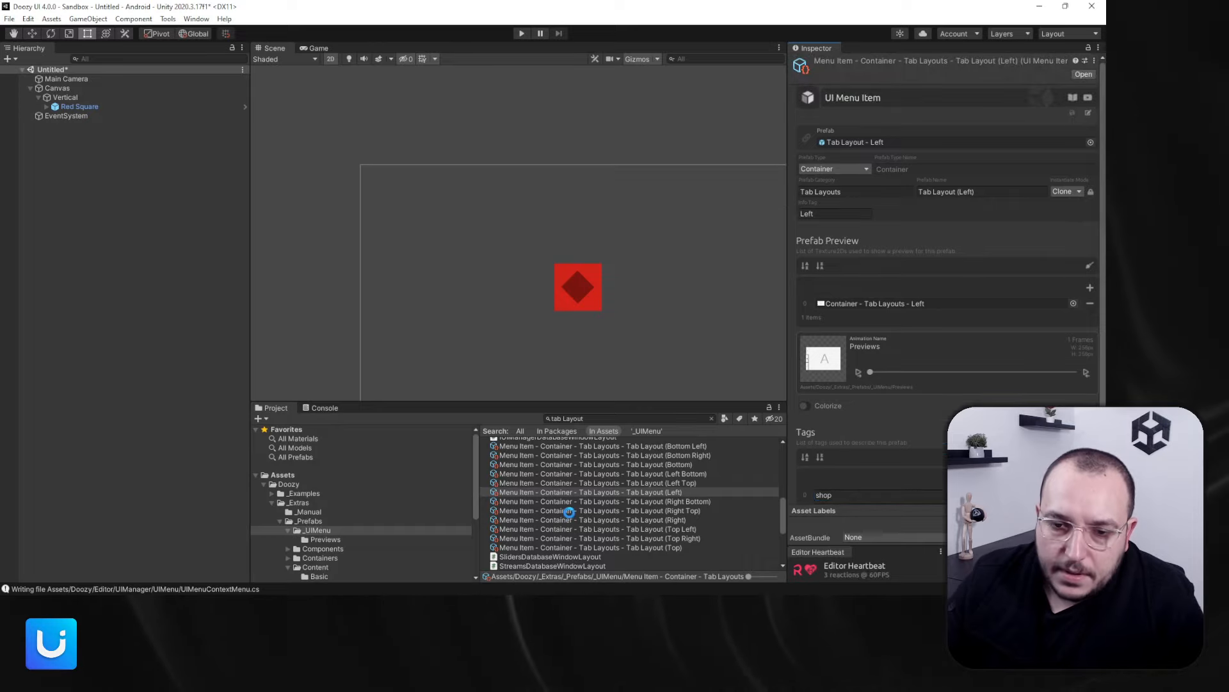
Clear the project search, then add a "shop" tag to the Product Card 03 menu item and save it
click(711, 418)
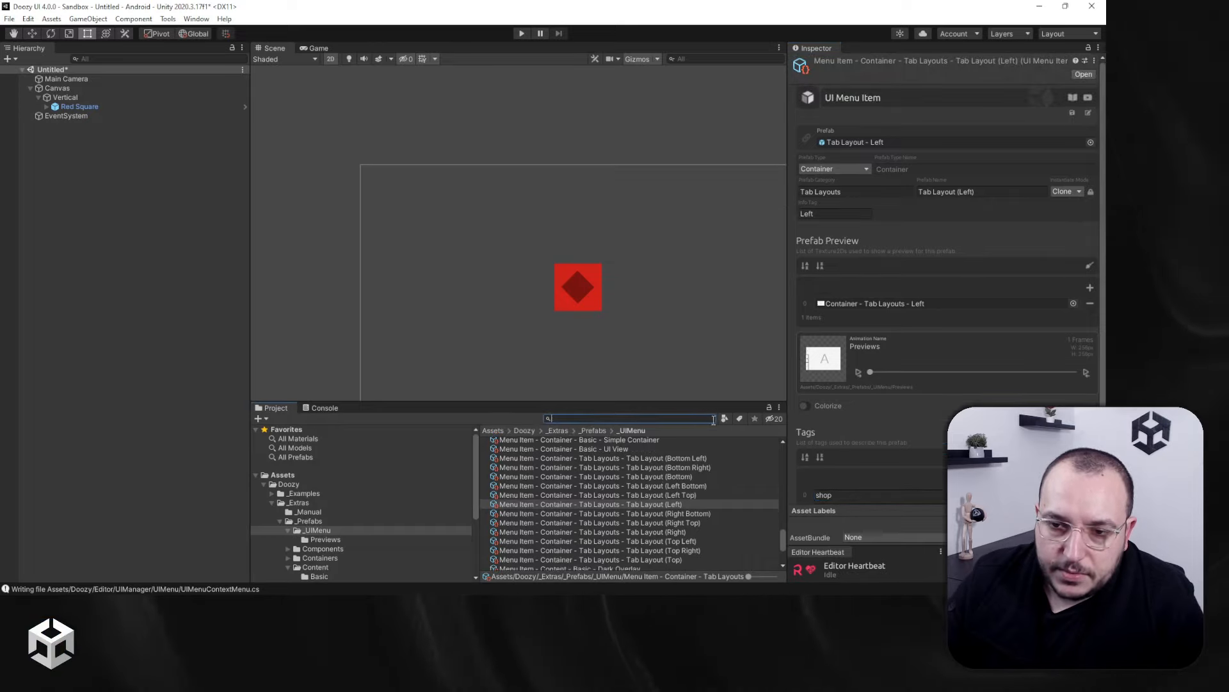
scroll(622, 512, down, 3)
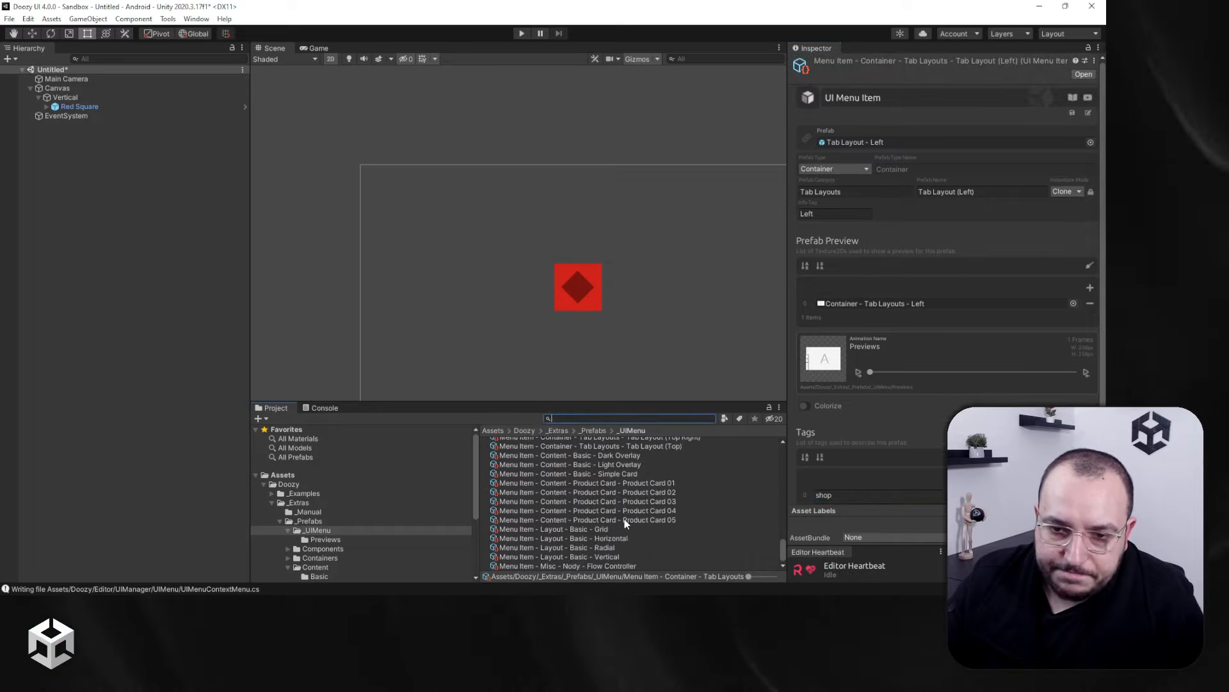
click(662, 502)
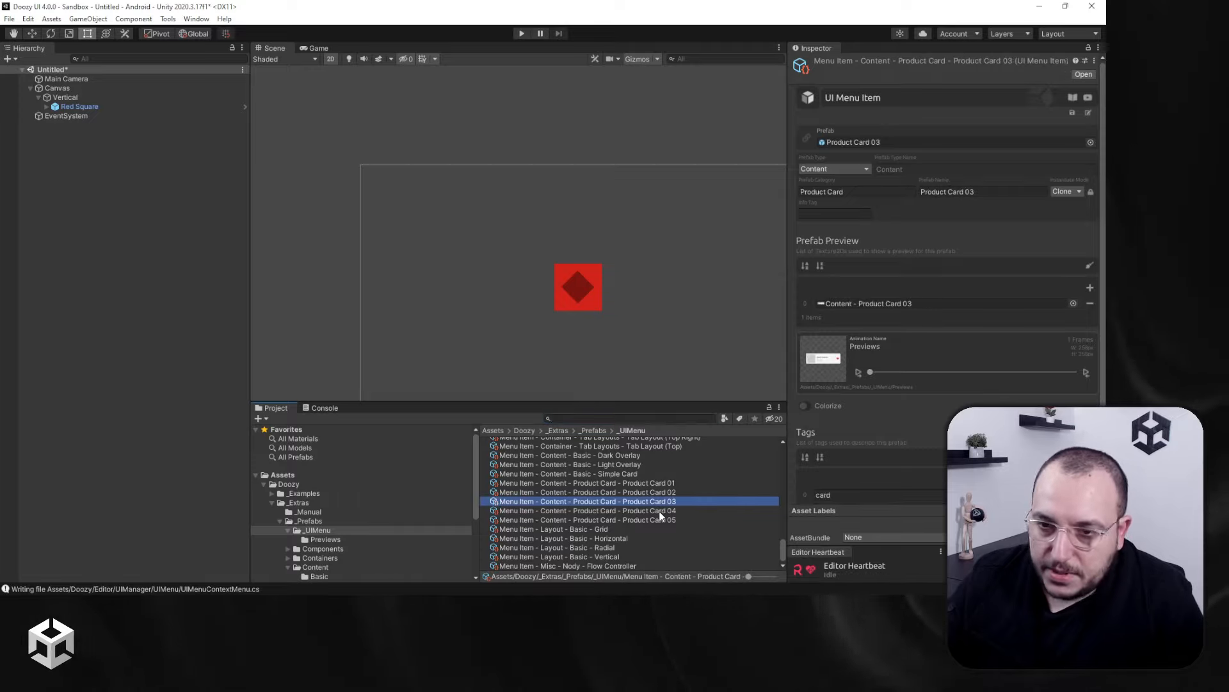
click(1024, 510)
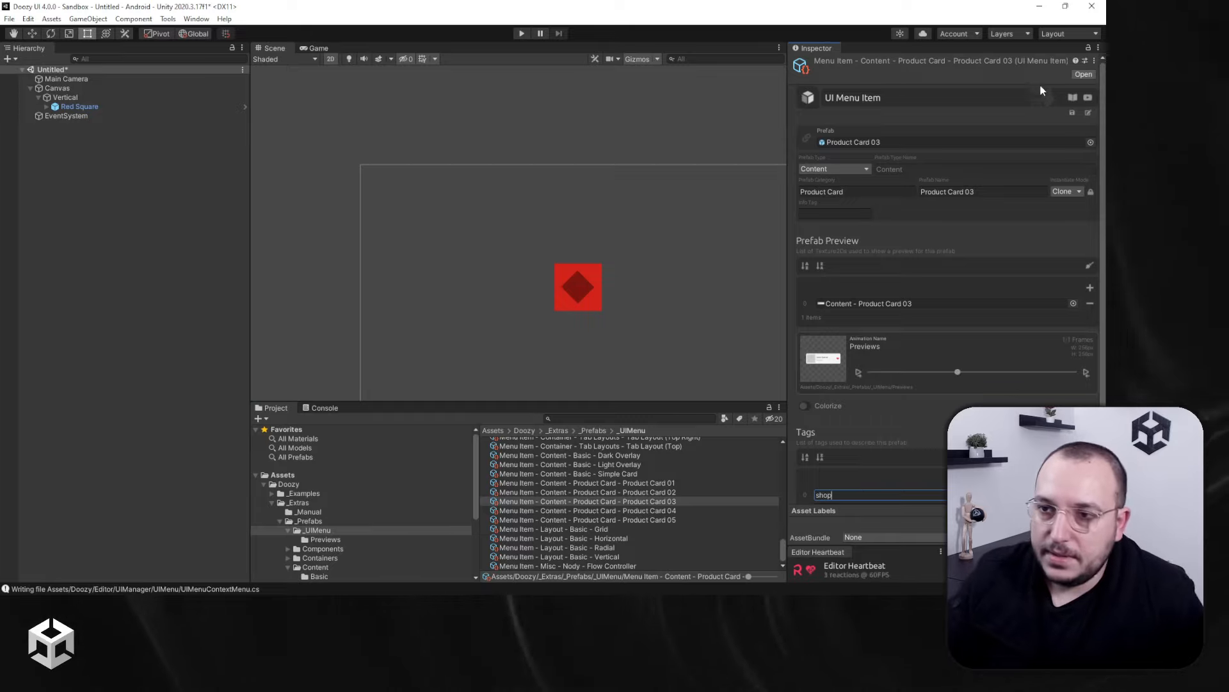
click(1072, 113)
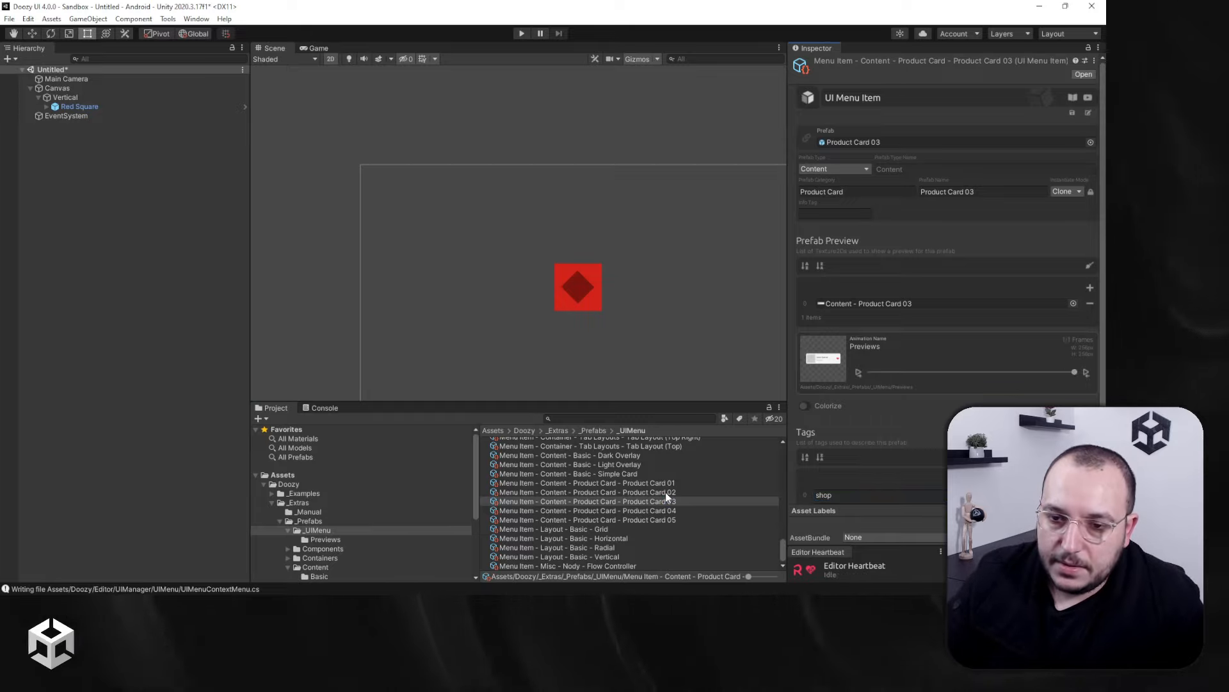
Add a "shop" tag to the Product Card 04 menu item and save it
click(667, 510)
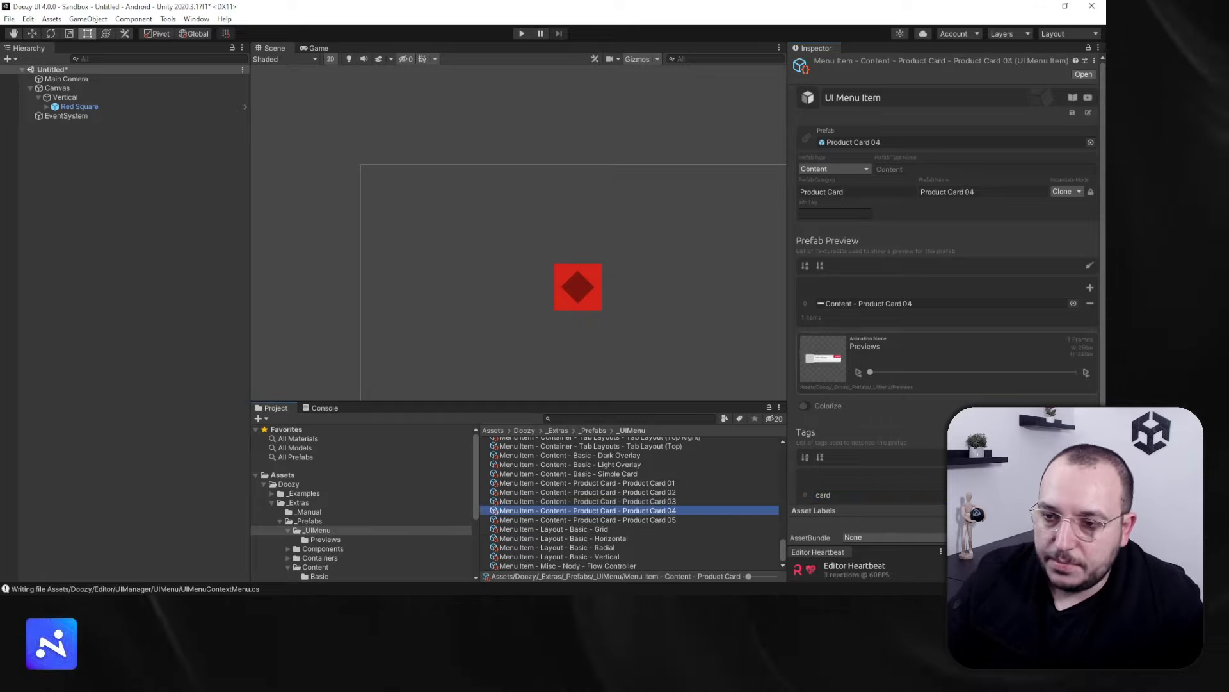
click(840, 495)
text(shop)
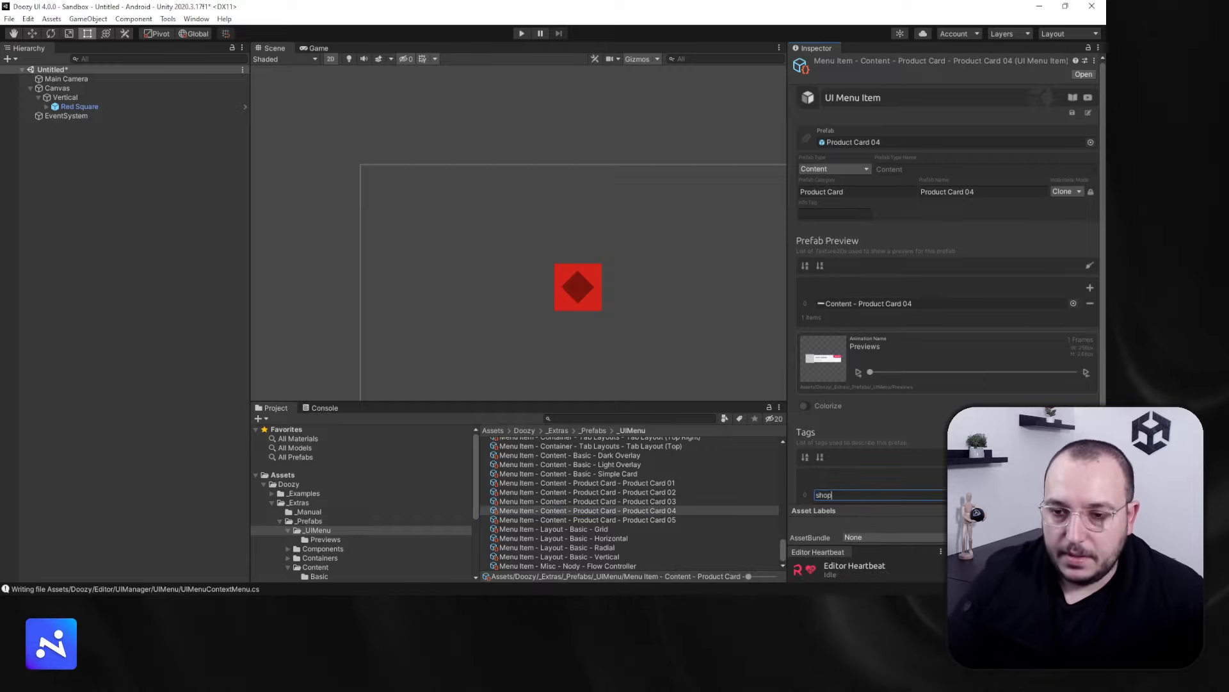
click(1071, 114)
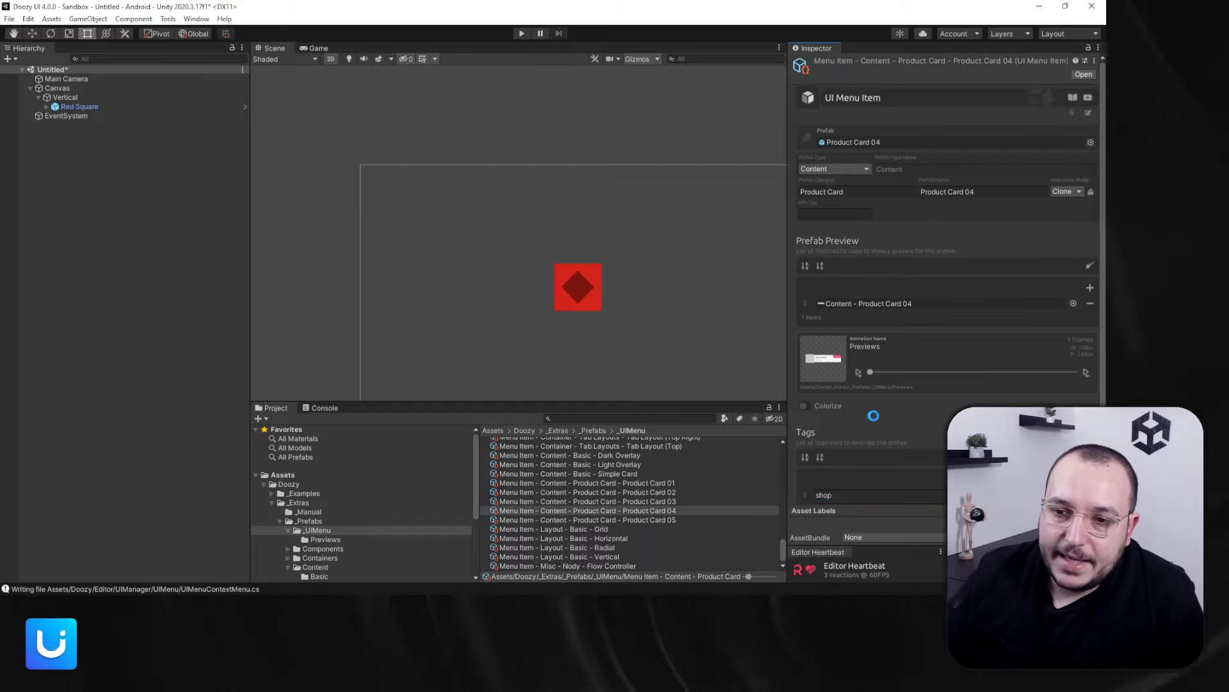
scroll(876, 423, down, 2)
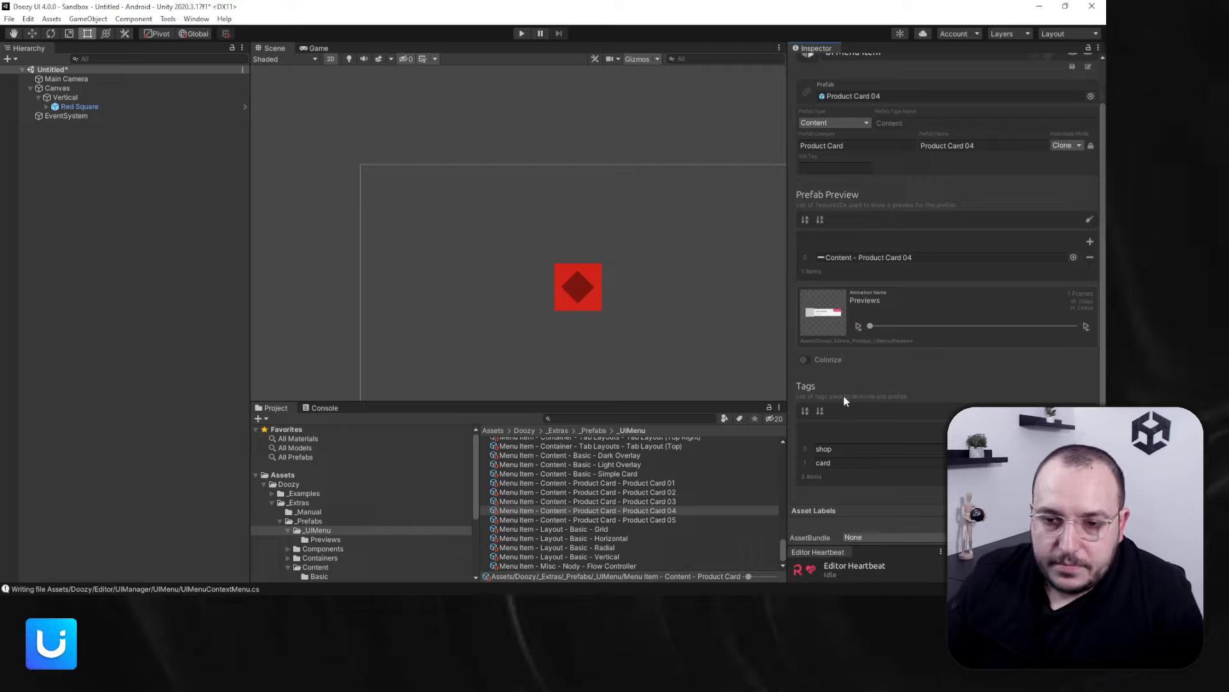
Open the UI Menu window and search it for "shop"
click(168, 18)
mouse_move(180, 36)
click(262, 32)
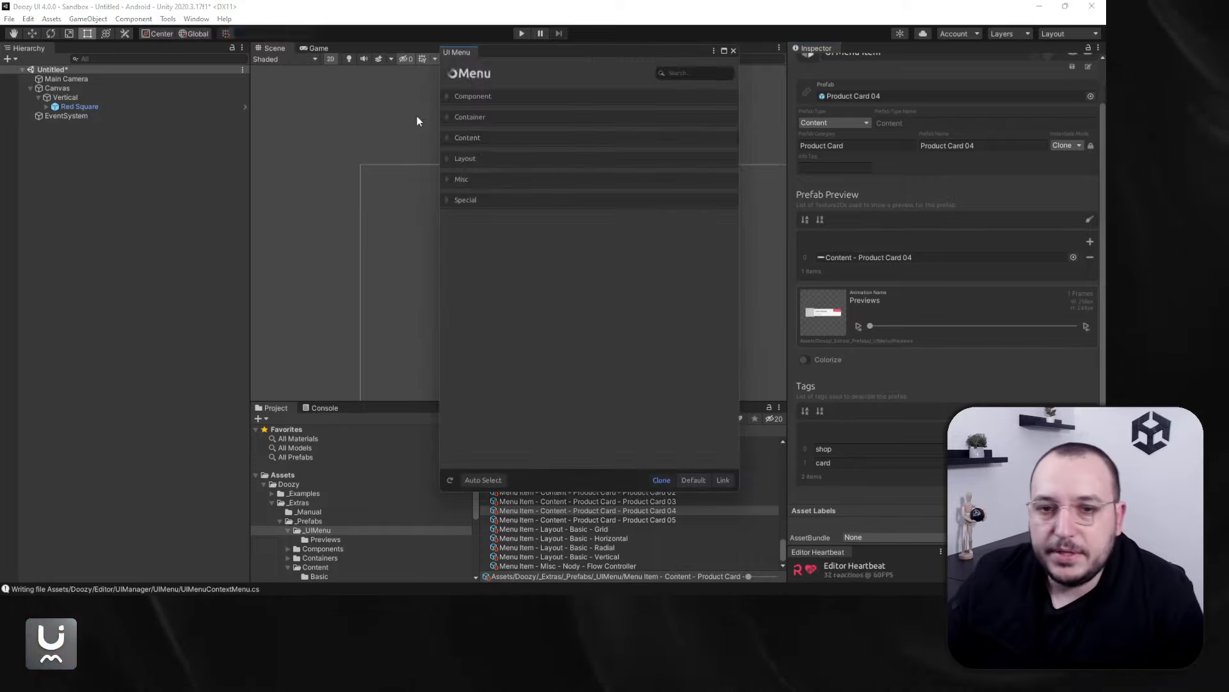
text(shop)
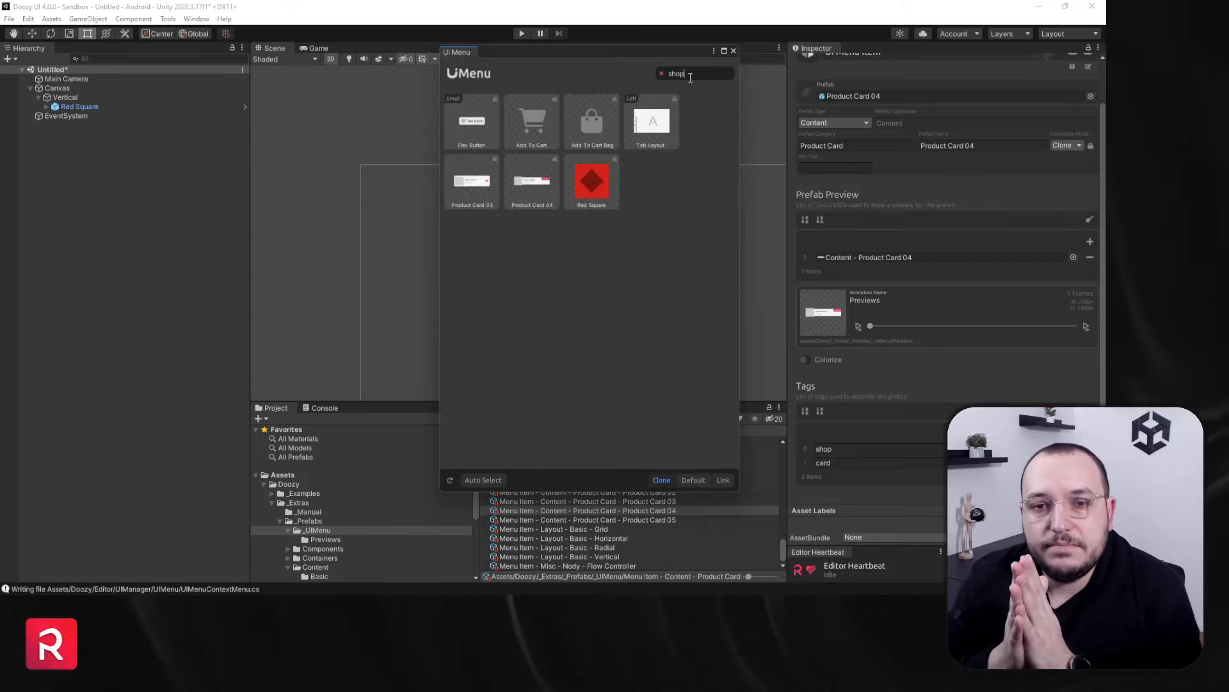
Add Product Card 04, Product Card 03, Add To Cart and Flex Button (Small) from the UI Menu to the Vertical layout
click(66, 97)
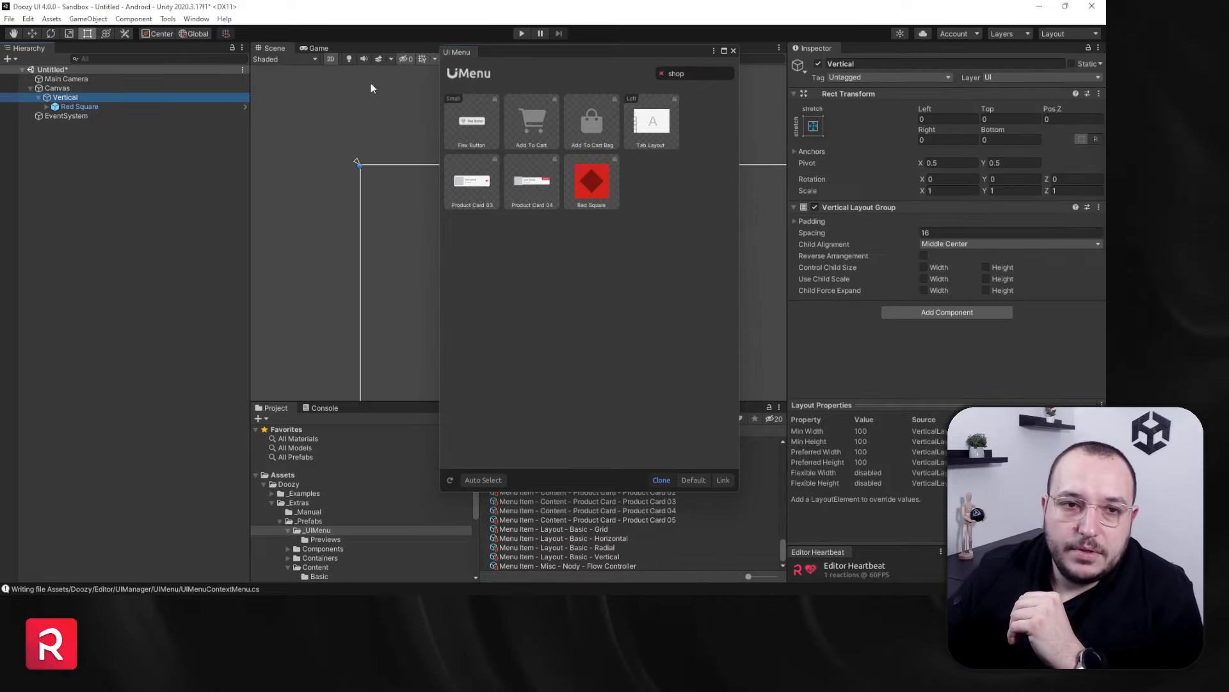
drag(543, 51, 839, 77)
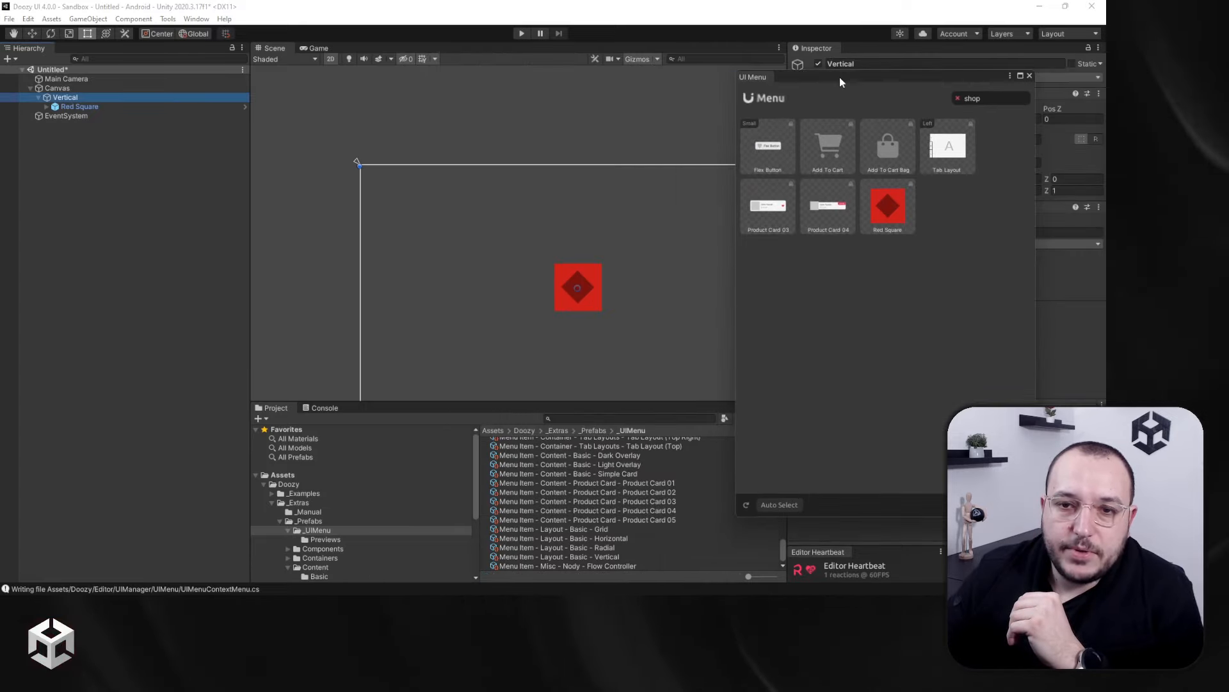
click(837, 212)
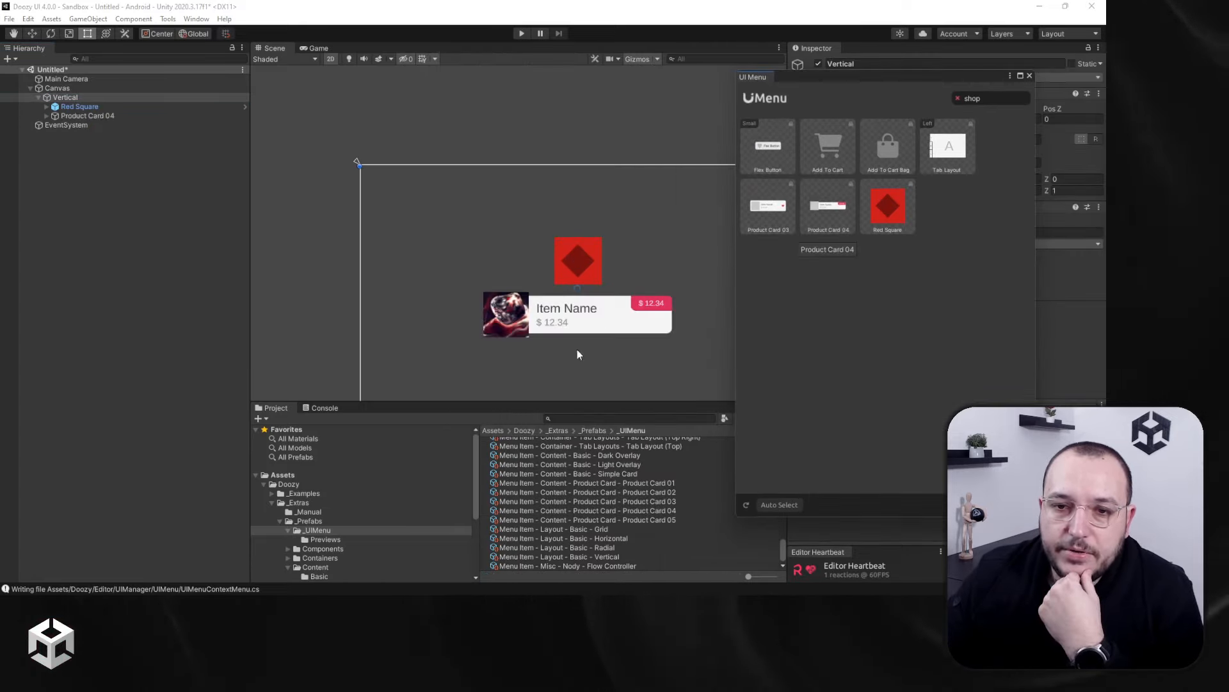
click(782, 210)
click(824, 144)
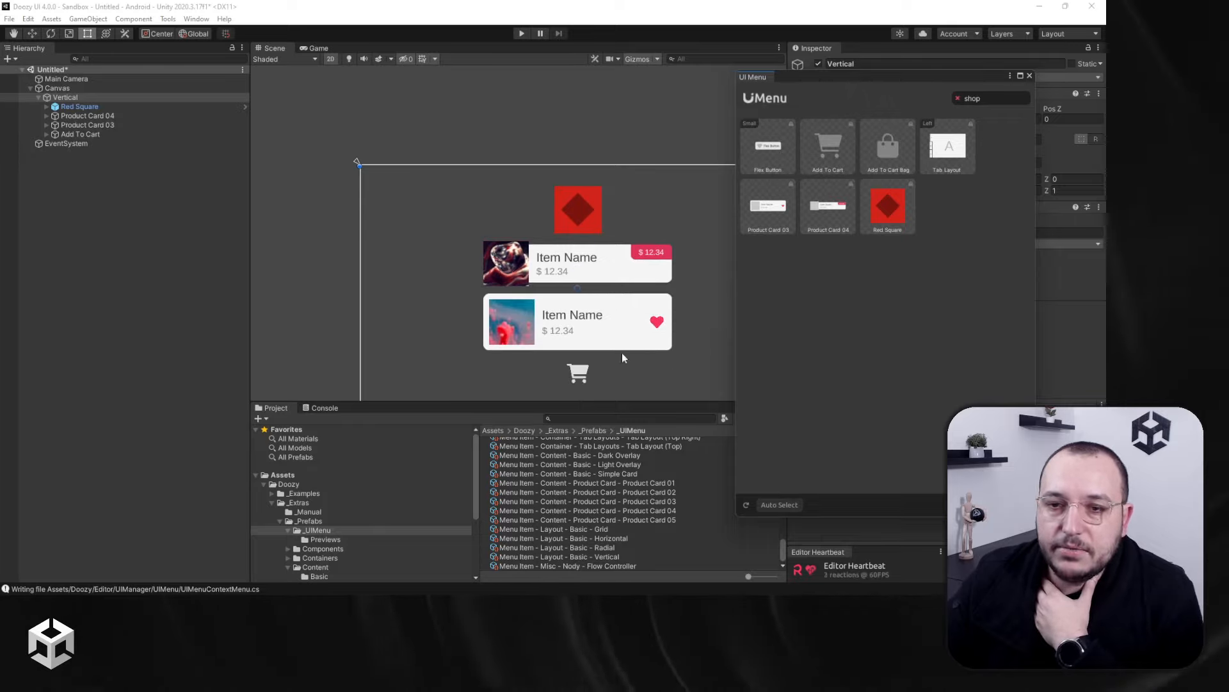
click(772, 149)
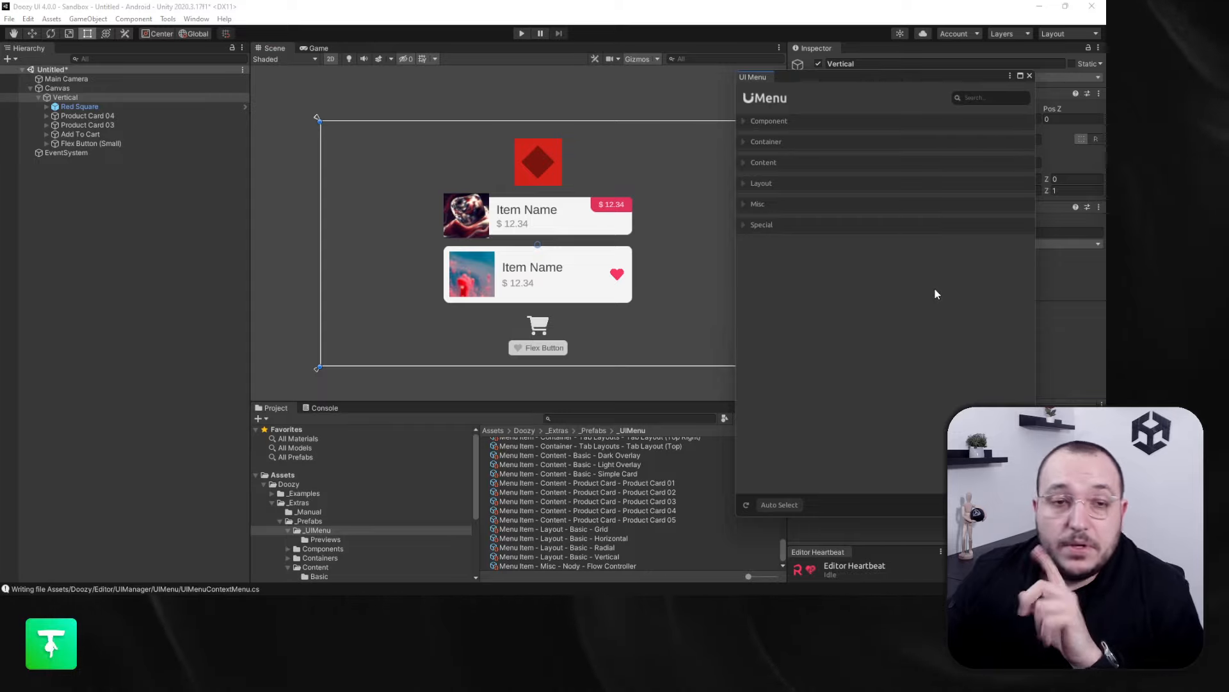
Add another Red Square to the Vertical layout from Doozy's Special > Squares entries for scene objects
click(71, 111)
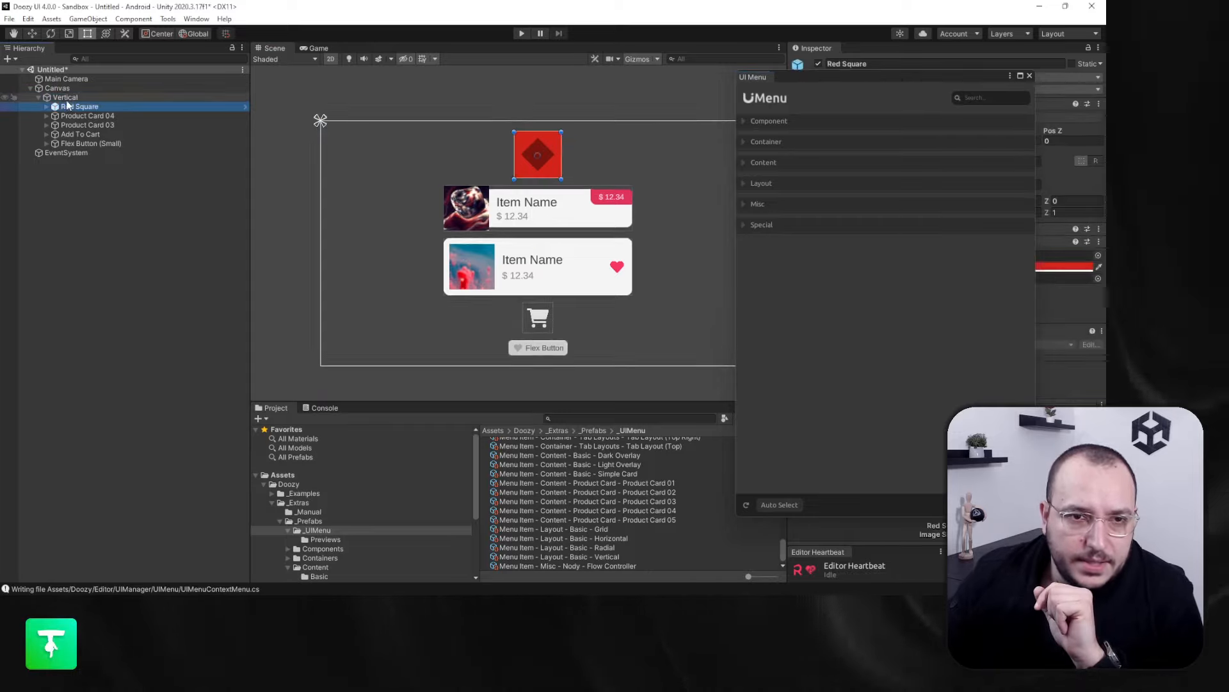
click(63, 99)
right_click(63, 101)
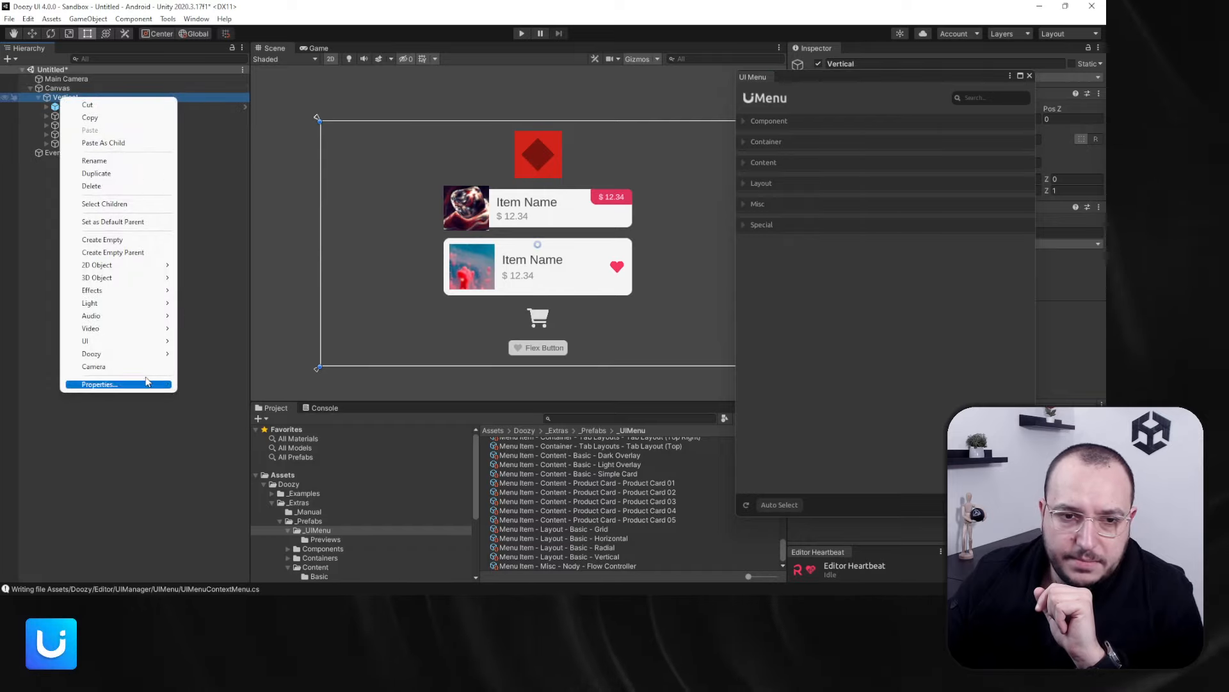
mouse_move(128, 354)
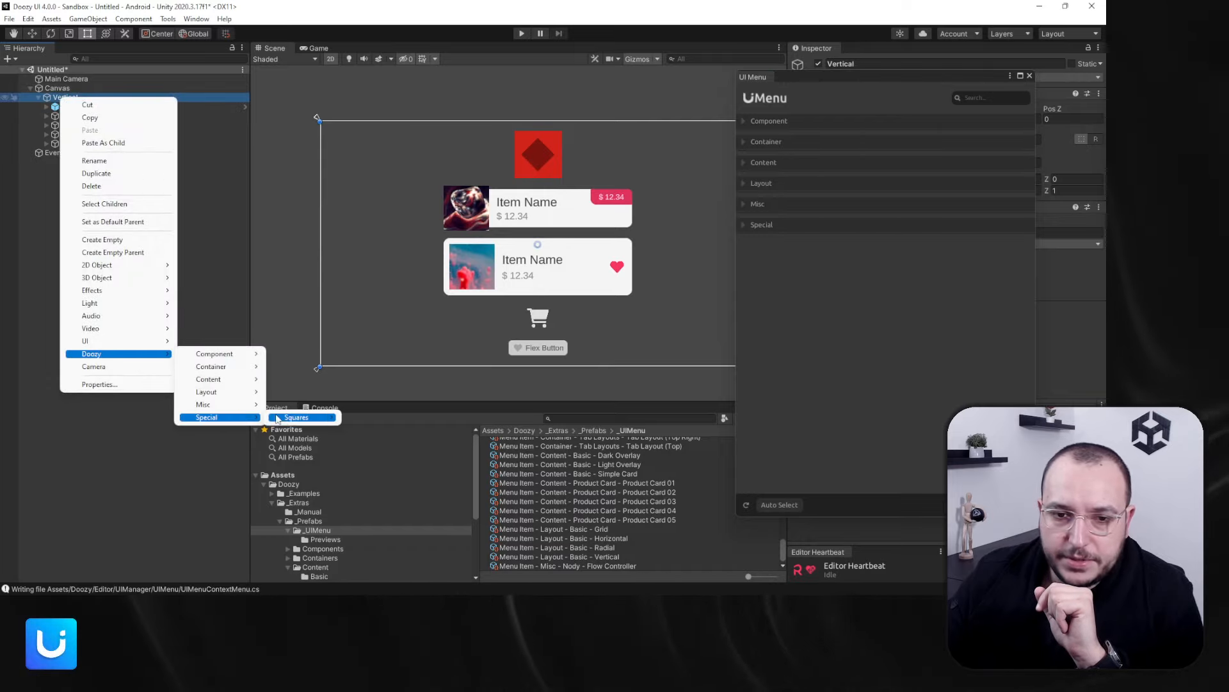
click(295, 418)
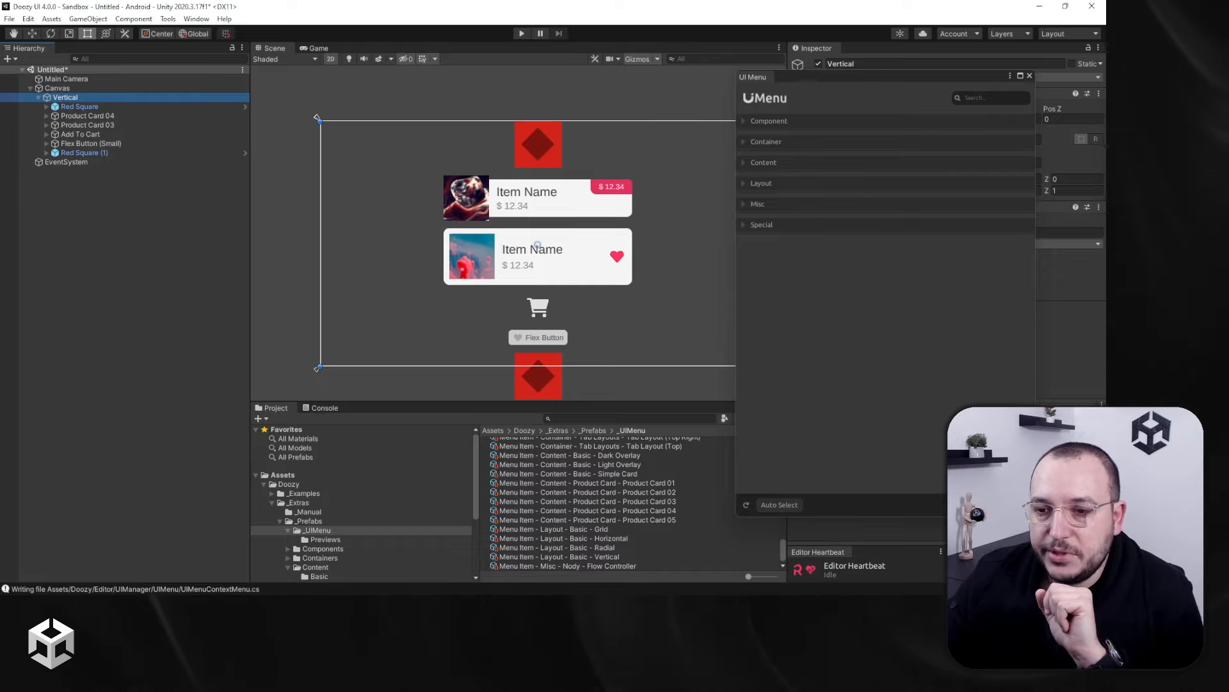
Close the UI Menu window, delete all children of the Vertical layout, and select the Vertical object
click(993, 505)
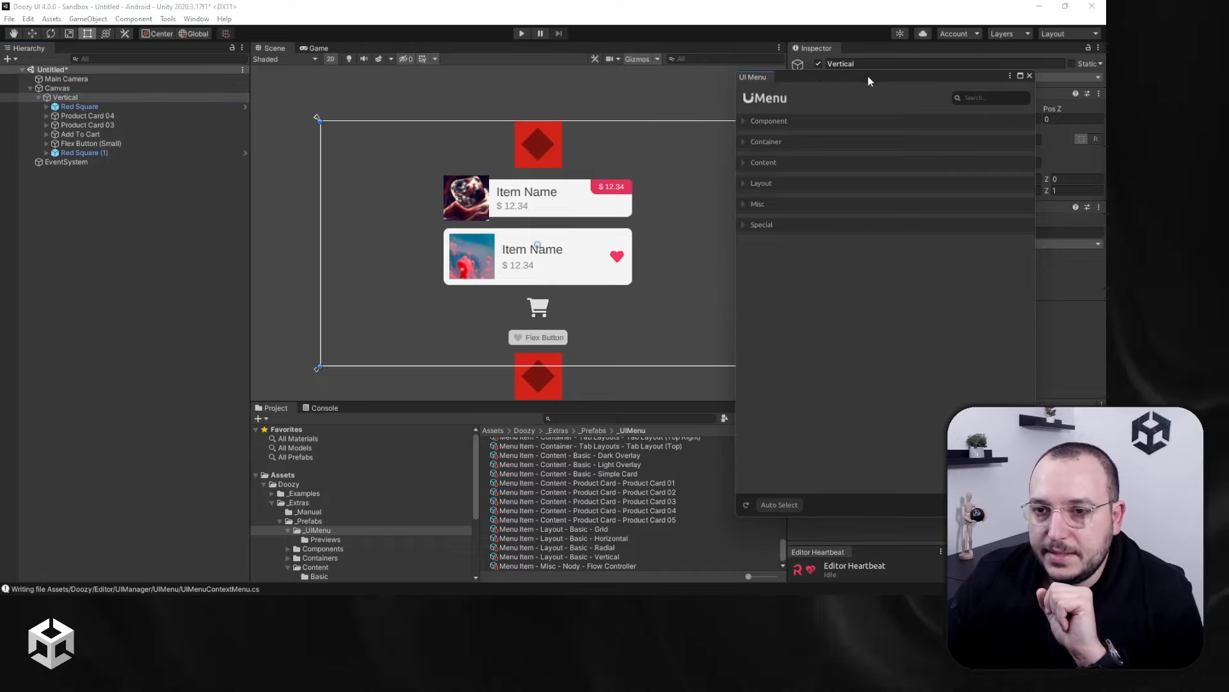
click(1030, 76)
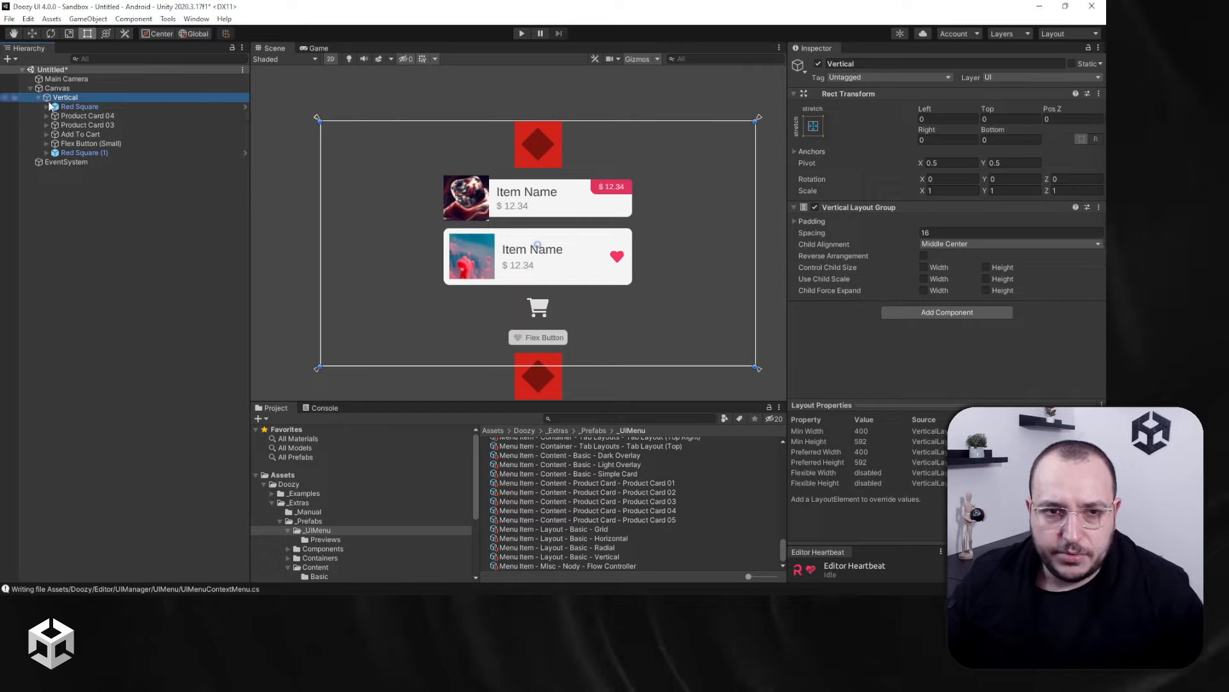
click(98, 108)
shift+click(125, 152)
key(Delete)
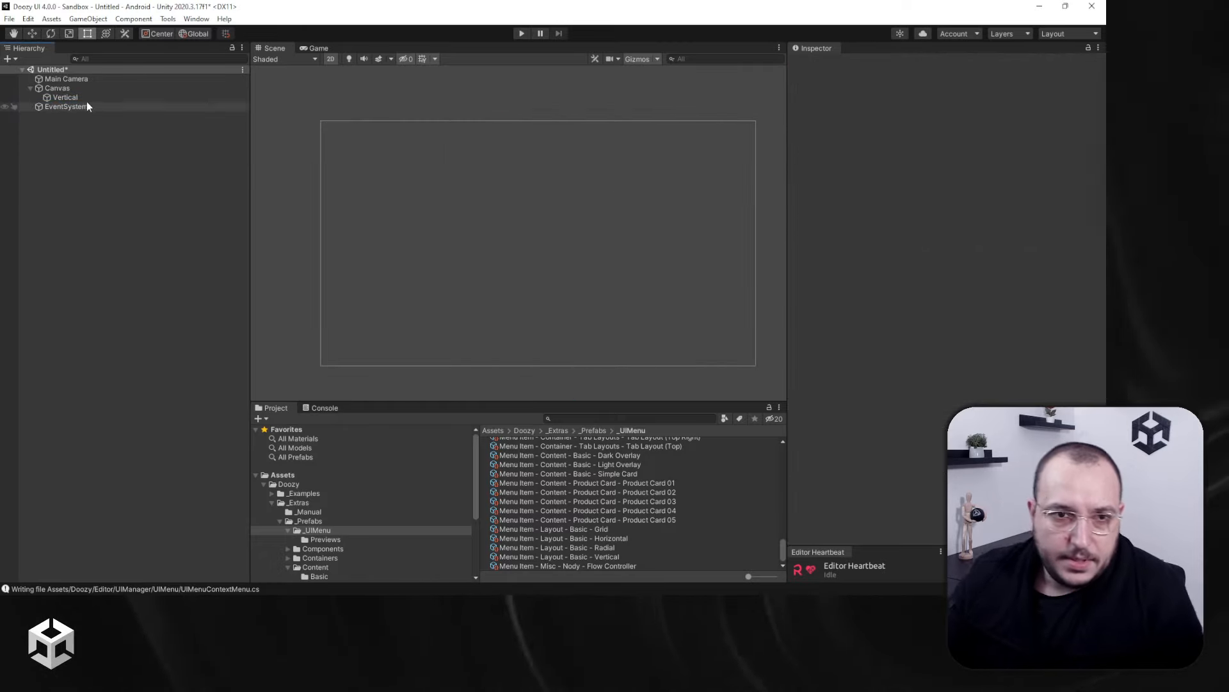
click(86, 98)
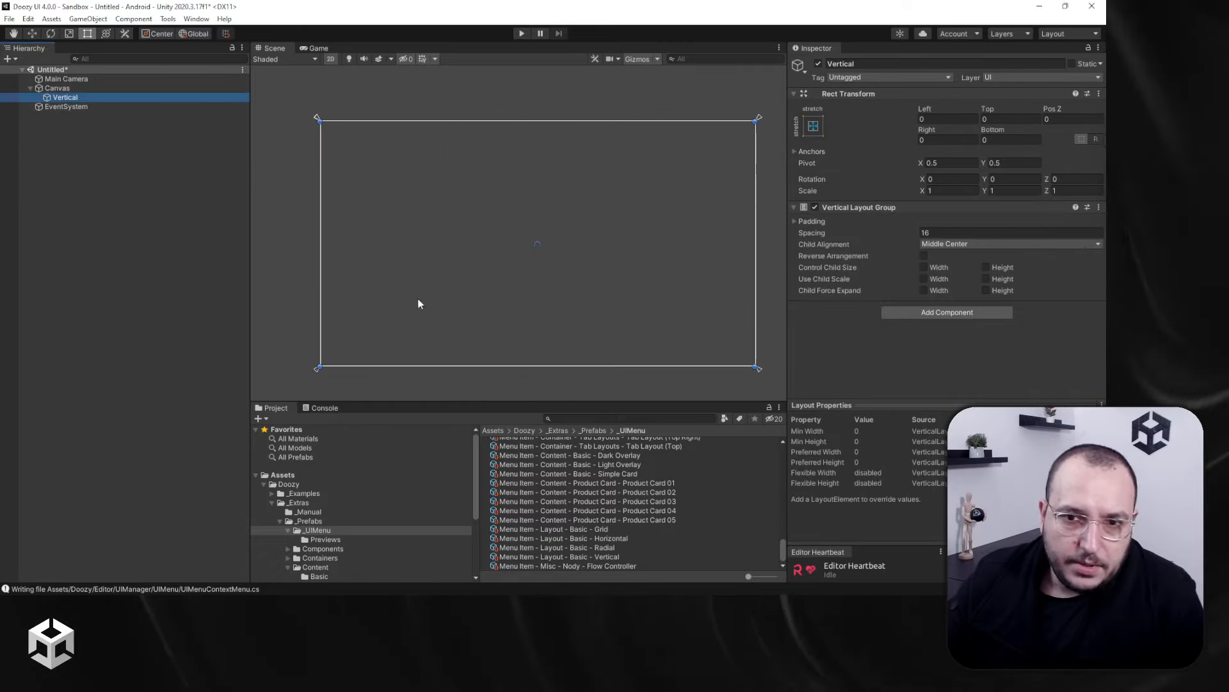
Select the Red Square menu item asset in the MyProject folder and unlock its instantiate mode
double_click(275, 502)
click(296, 512)
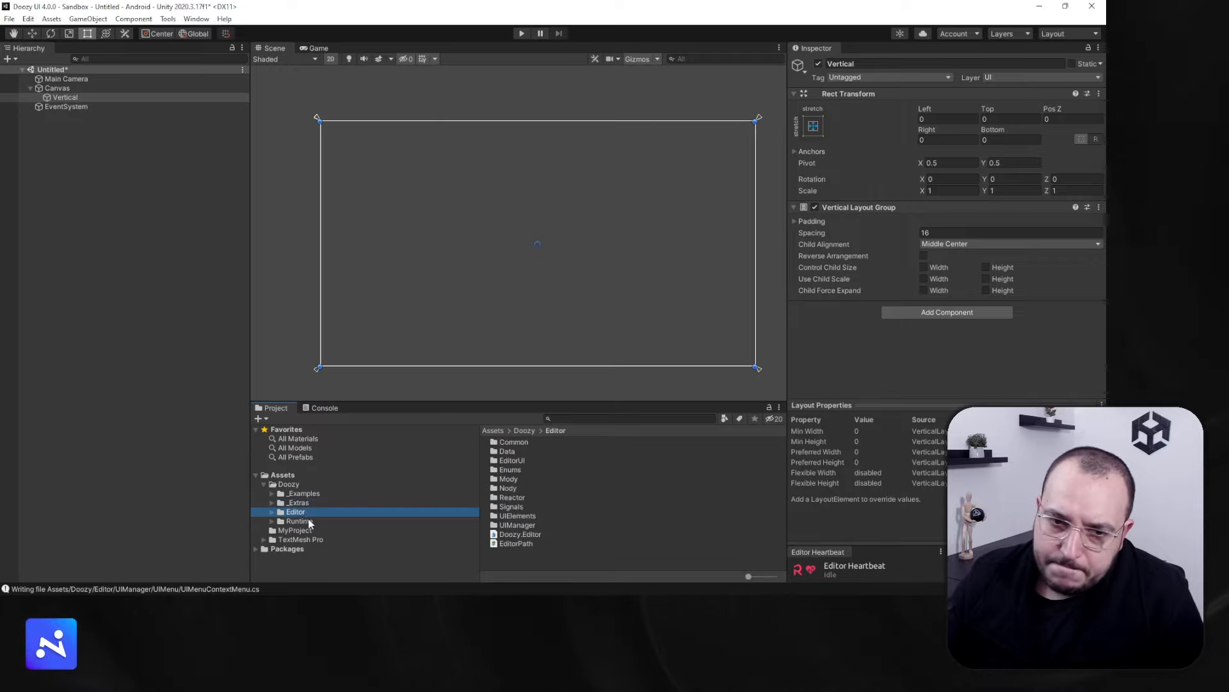
double_click(288, 484)
click(310, 496)
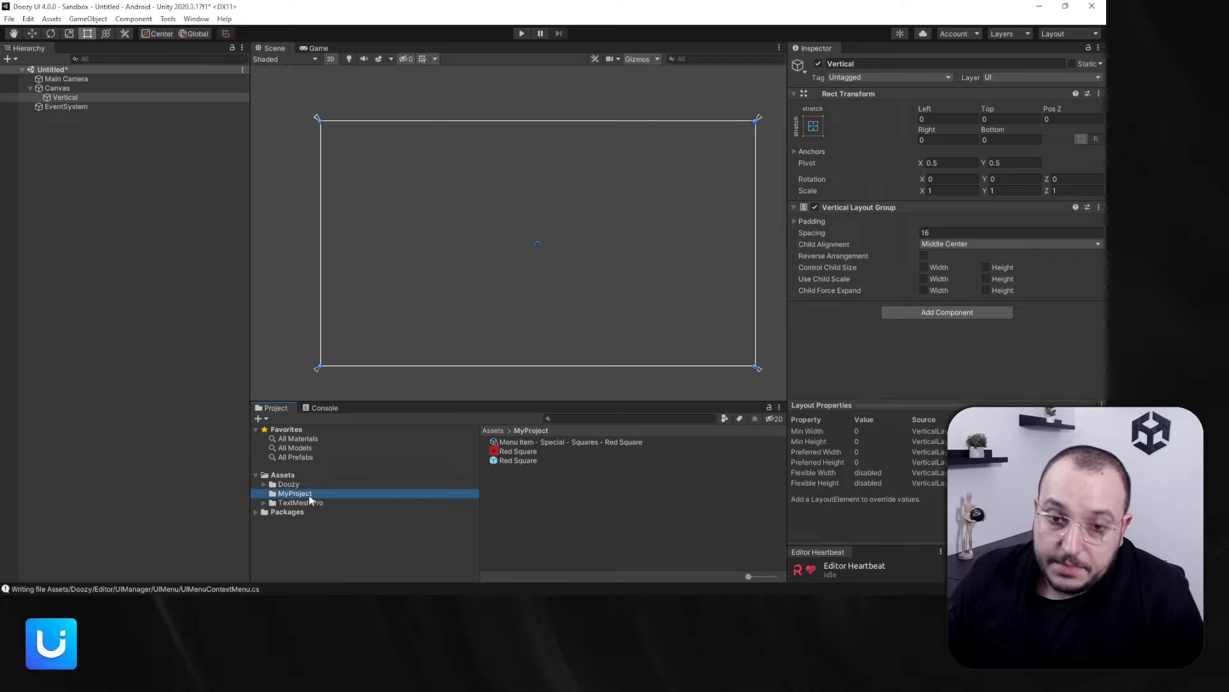
click(521, 451)
click(525, 442)
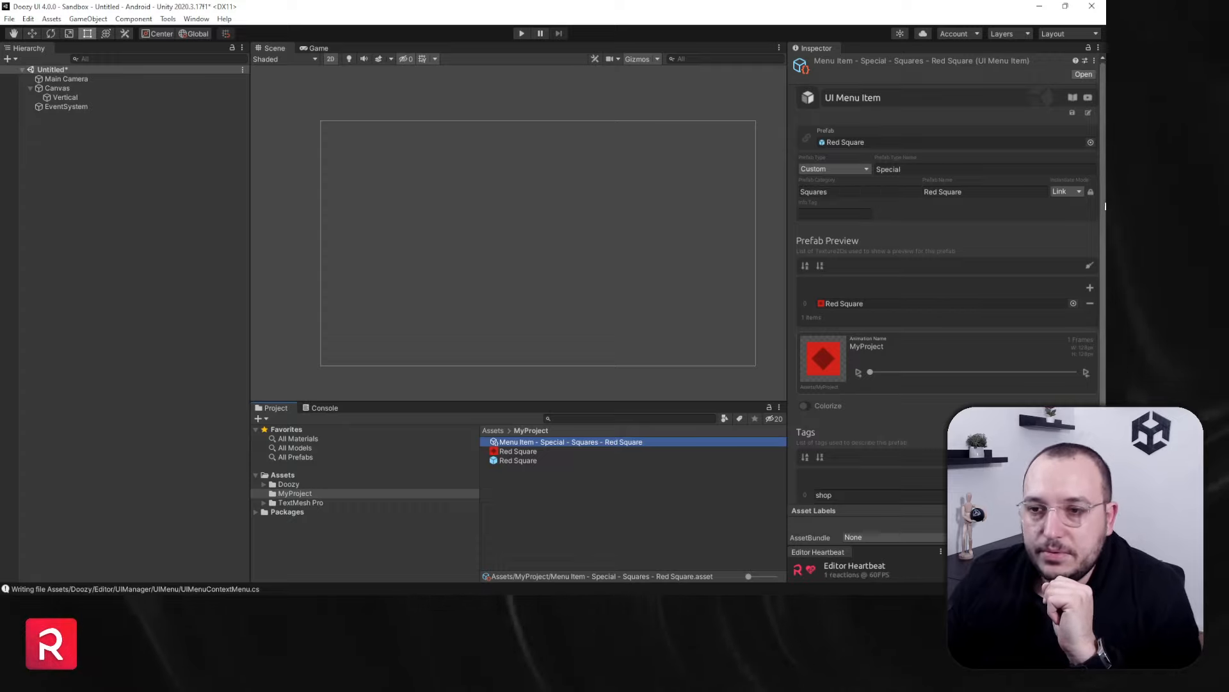
click(1092, 190)
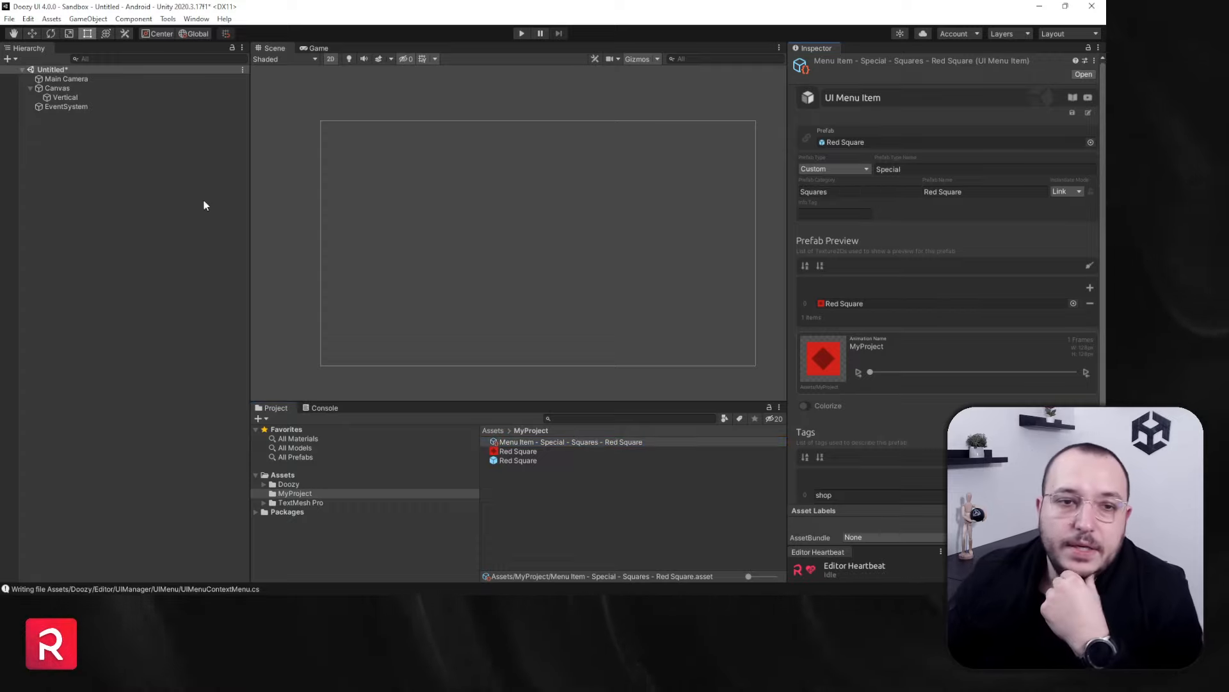
Add a linked Red Square to the Vertical layout from Doozy's Special > Squares entries for scene objects
right_click(87, 98)
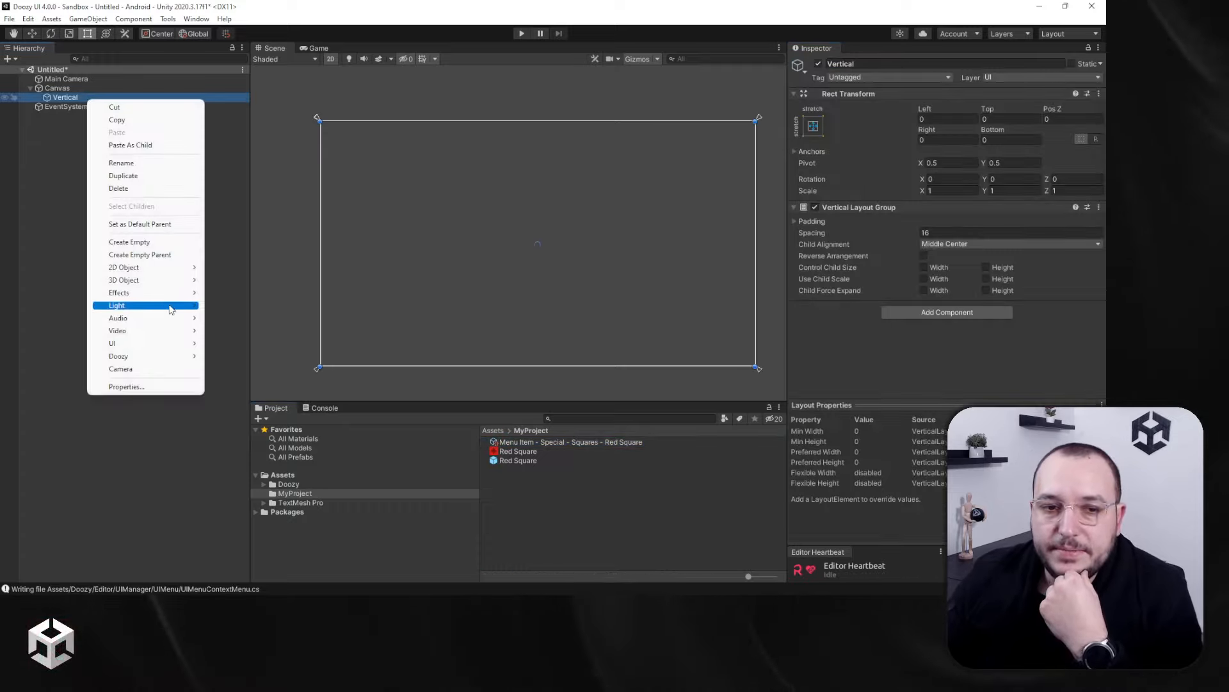
mouse_move(170, 361)
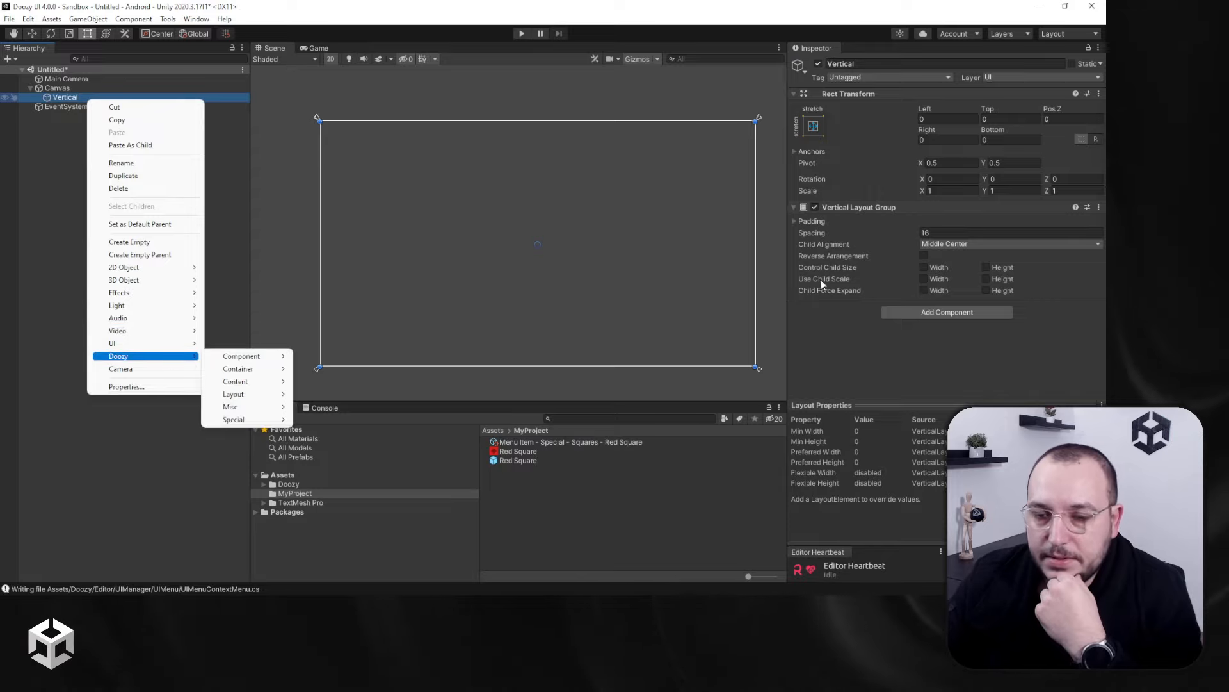
click(580, 443)
click(1082, 75)
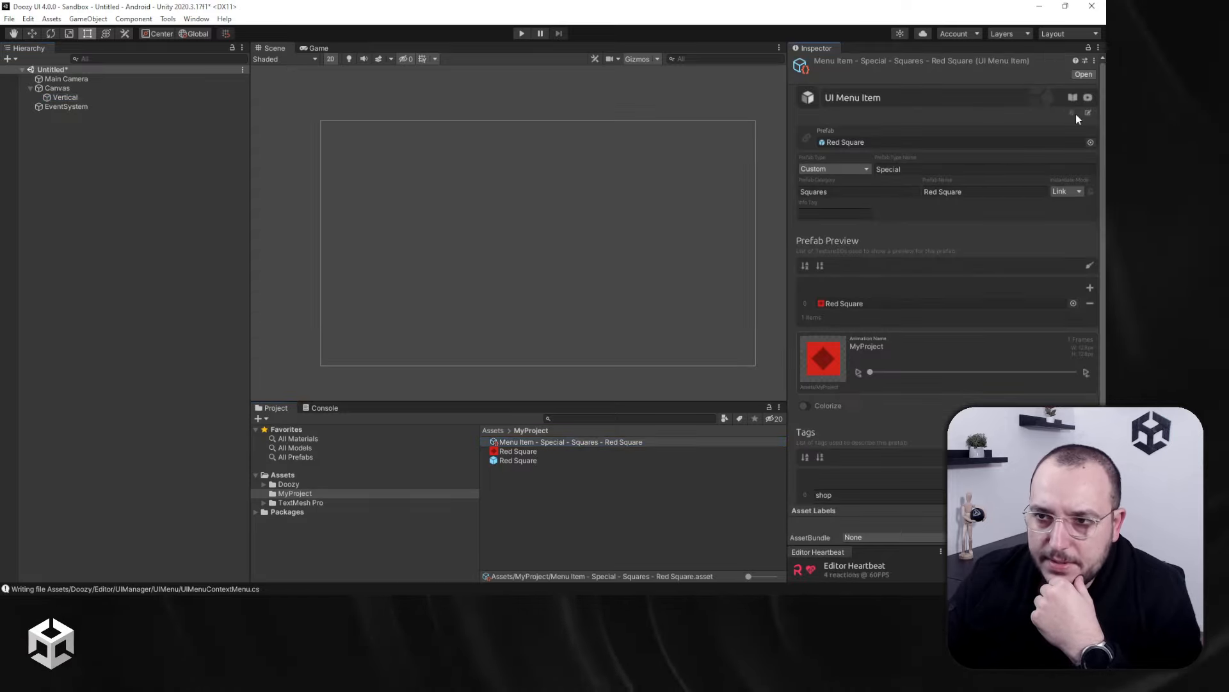
right_click(76, 98)
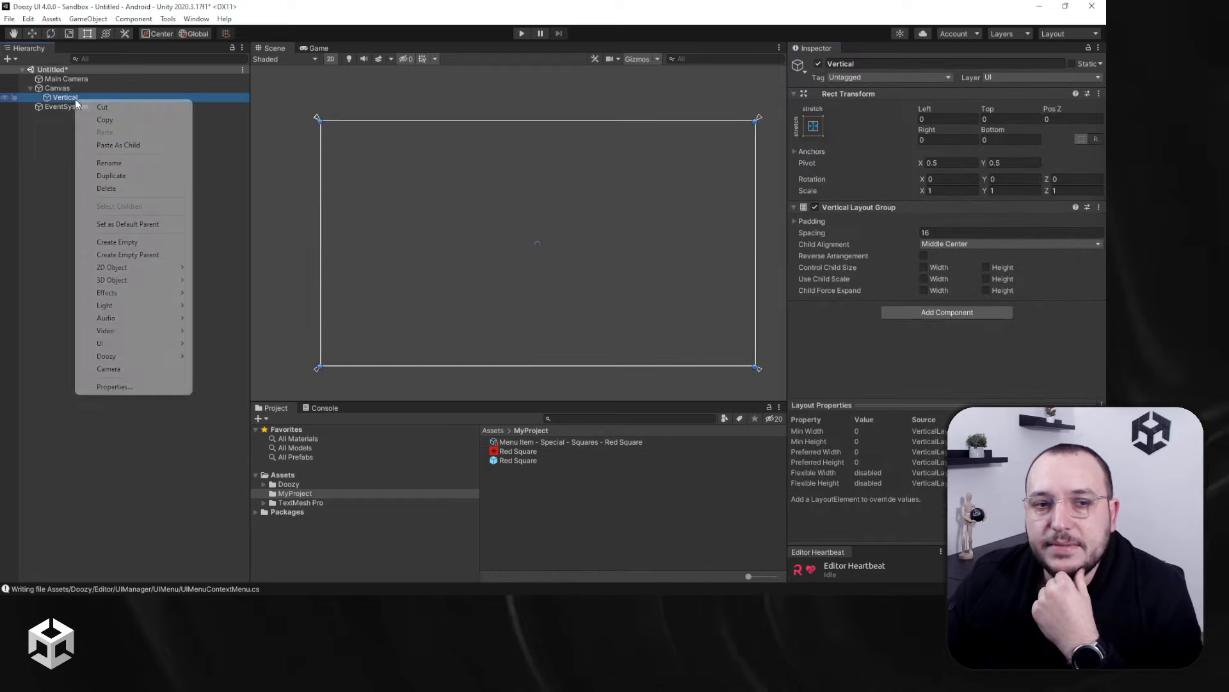
click(610, 443)
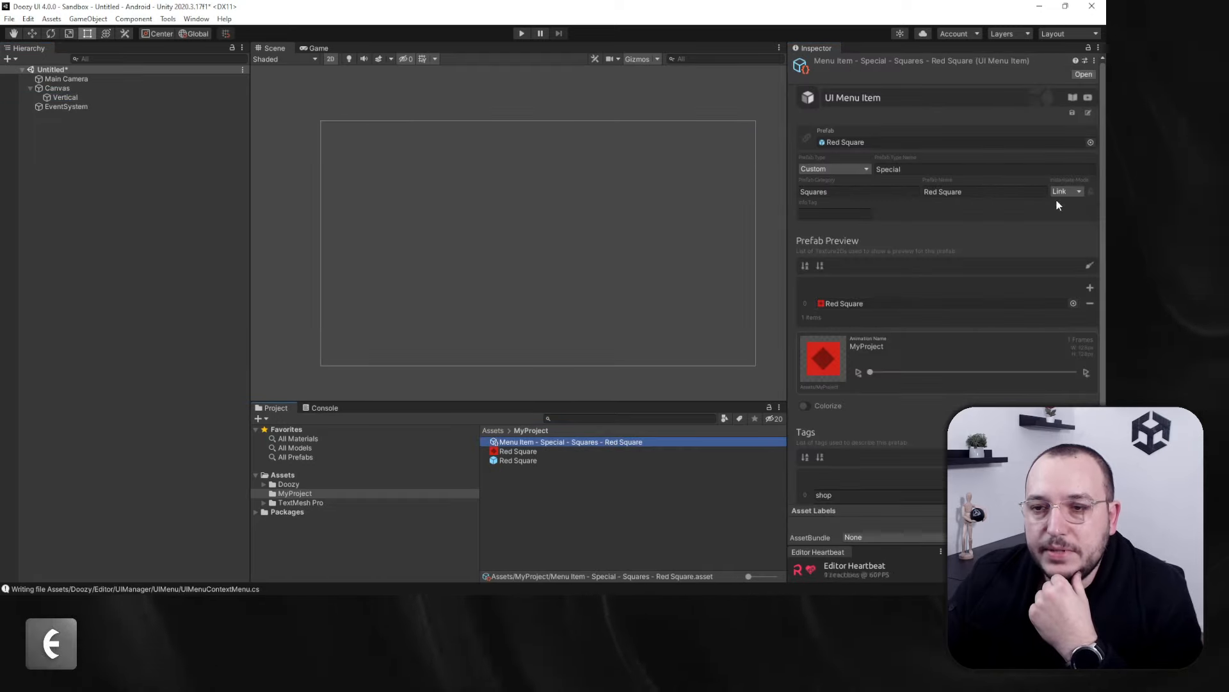
right_click(67, 98)
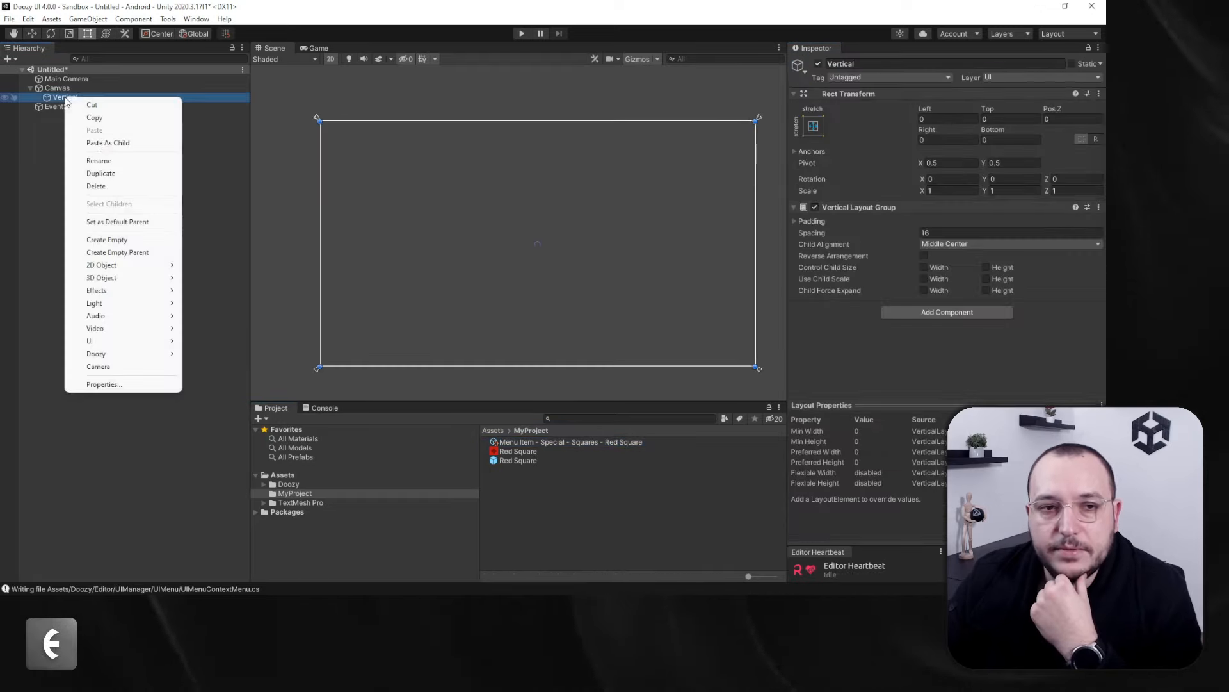
mouse_move(154, 354)
mouse_move(224, 417)
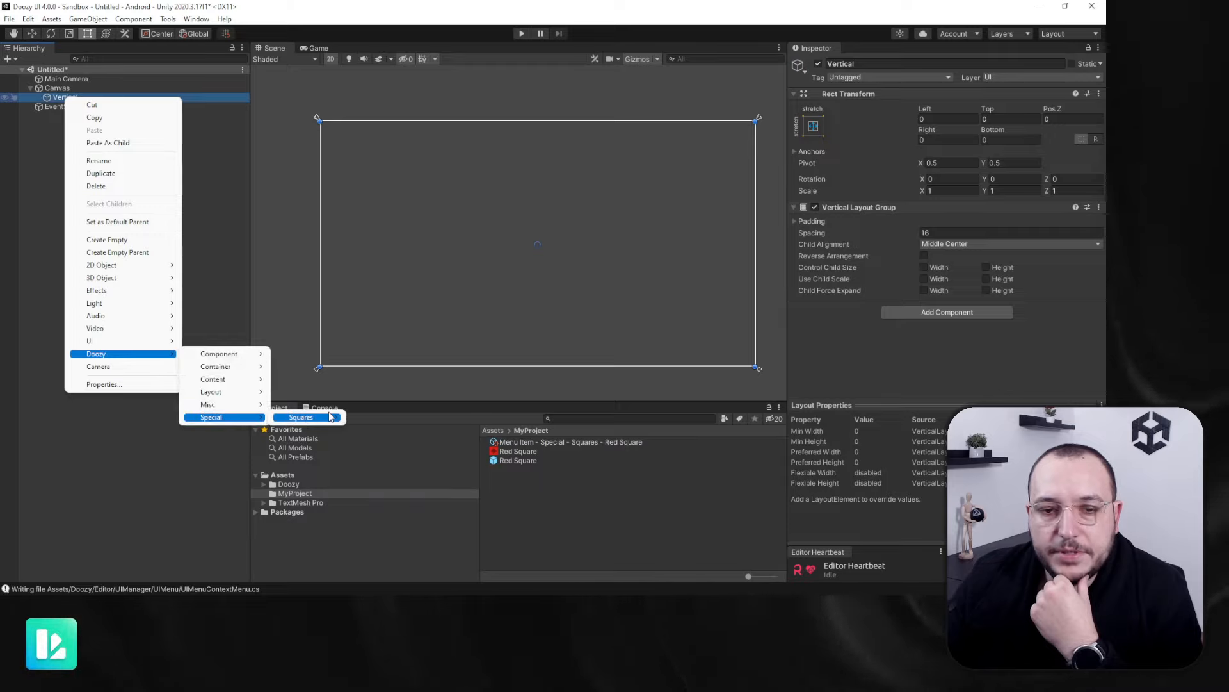
mouse_move(307, 417)
click(388, 418)
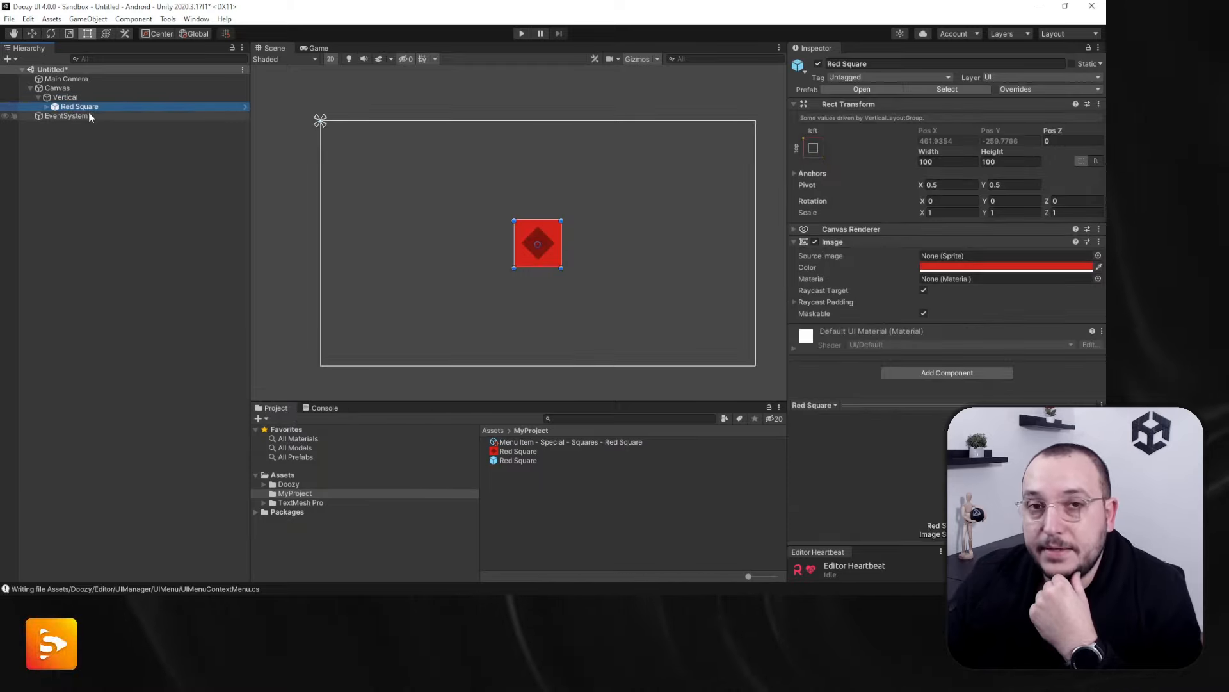
Set the Red Square menu item's instantiate mode to Clone, save it, and clear the console messages
click(568, 441)
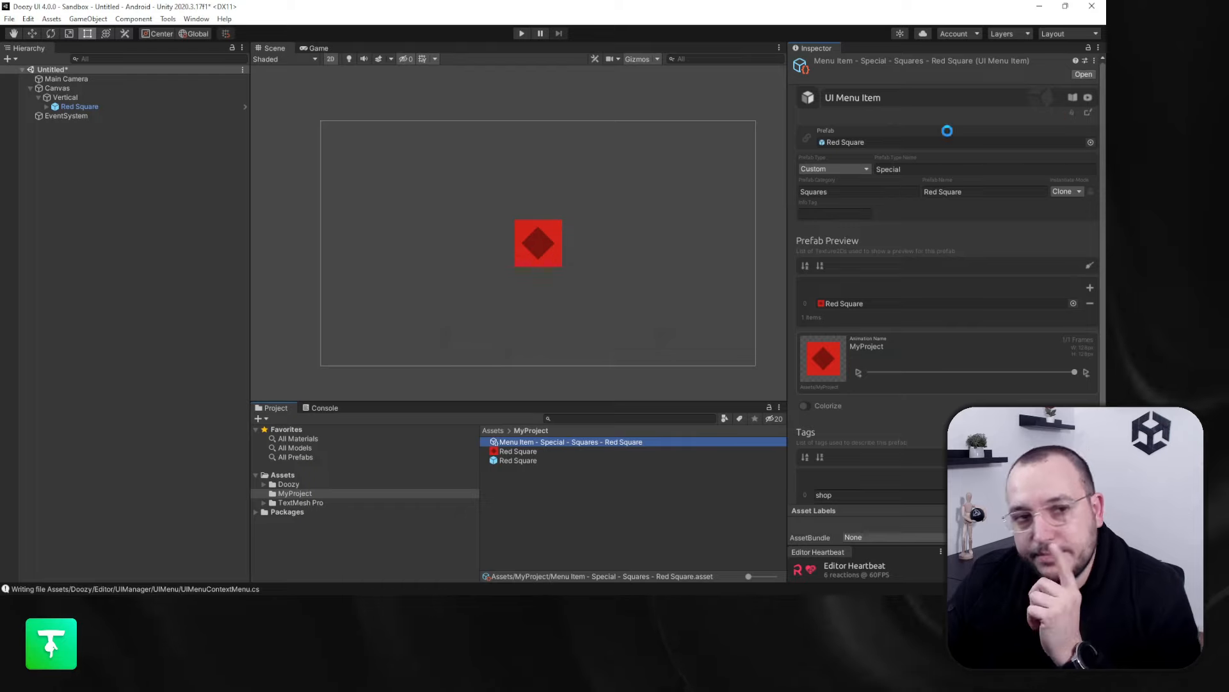
click(64, 97)
right_click(75, 98)
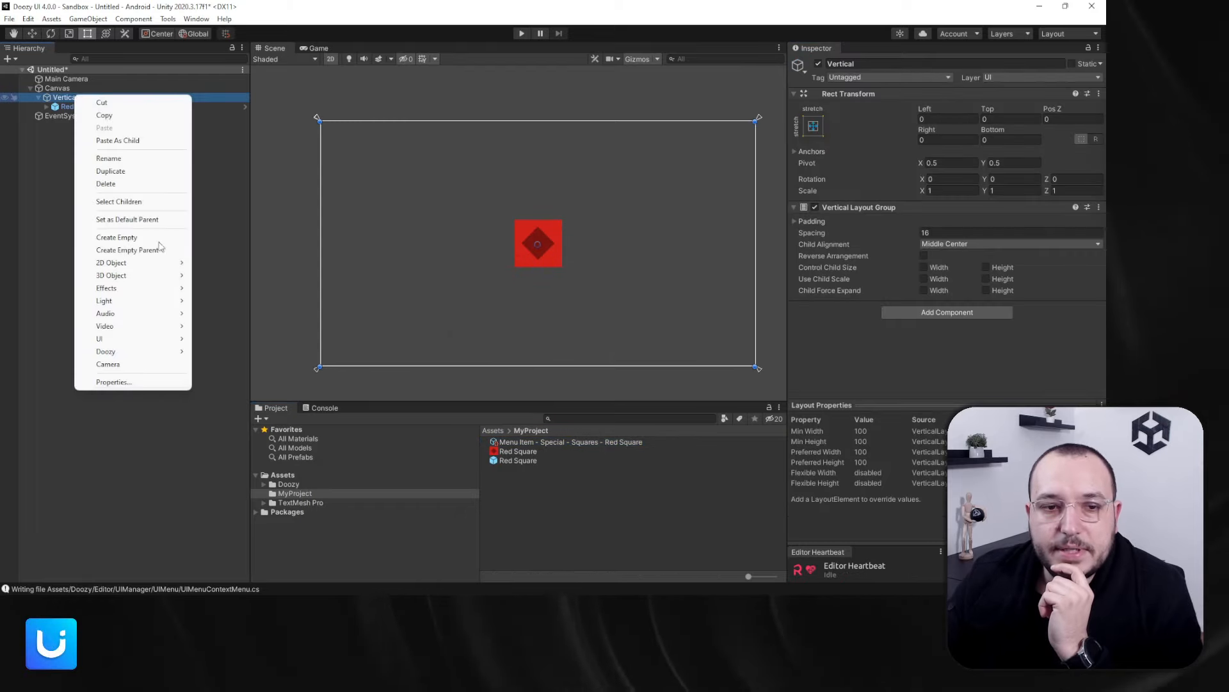
mouse_move(154, 353)
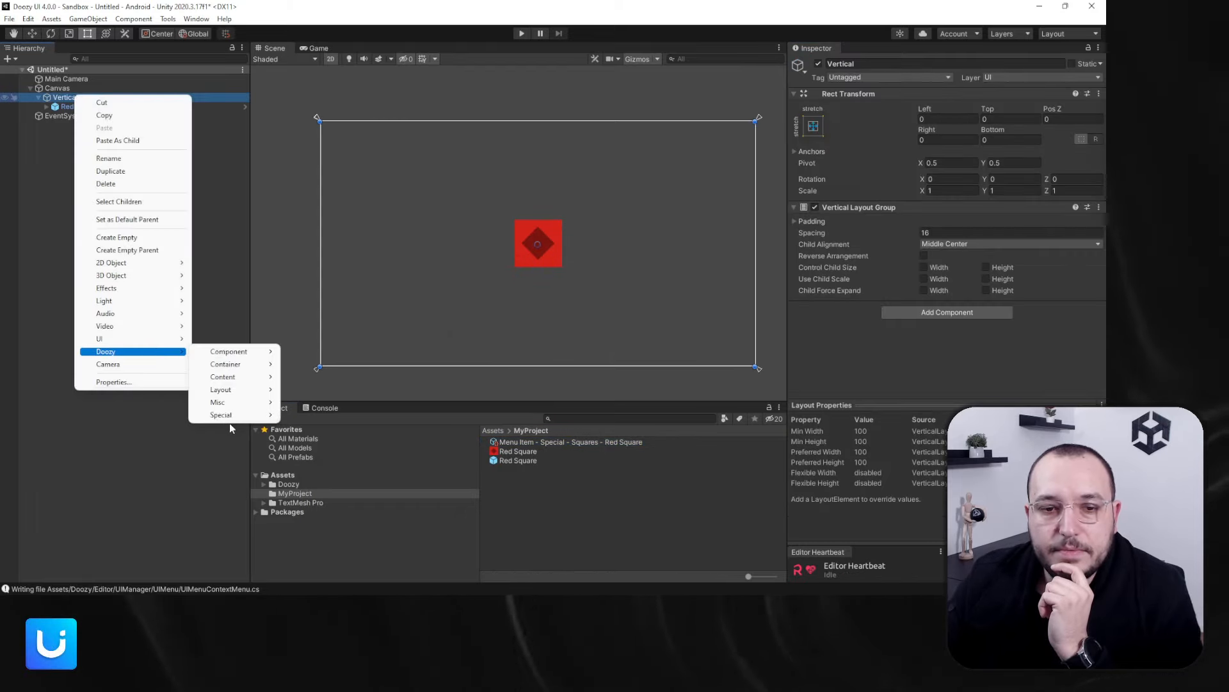
click(320, 408)
click(259, 432)
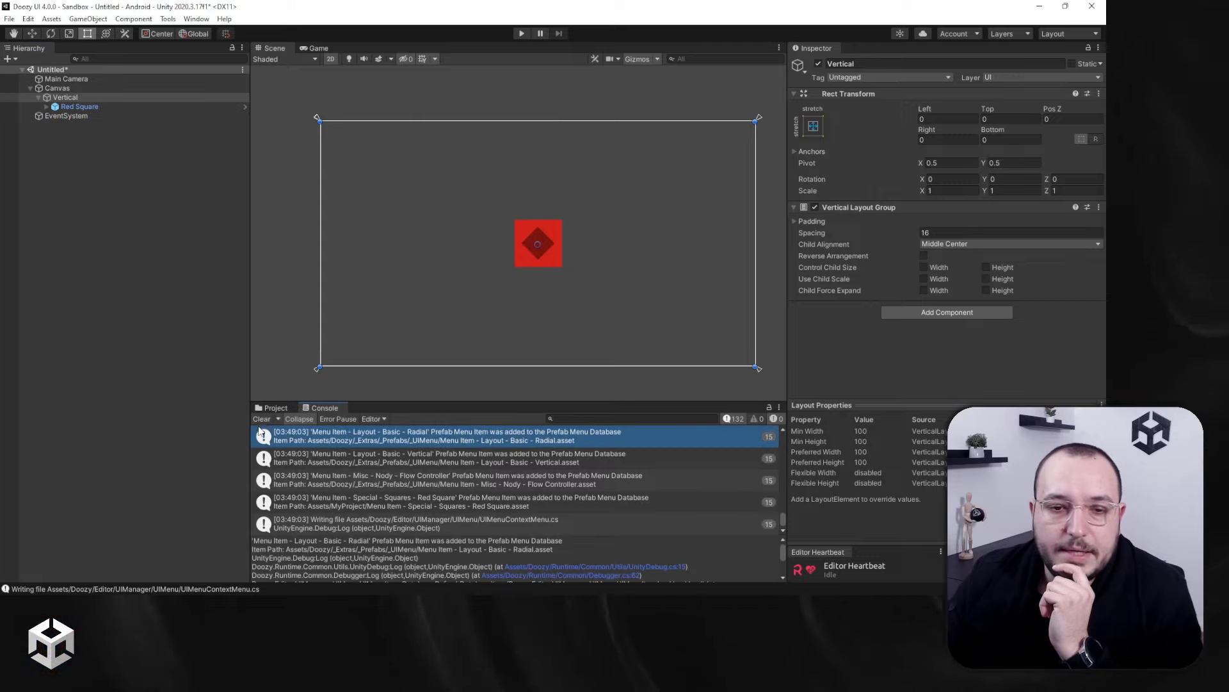
click(274, 408)
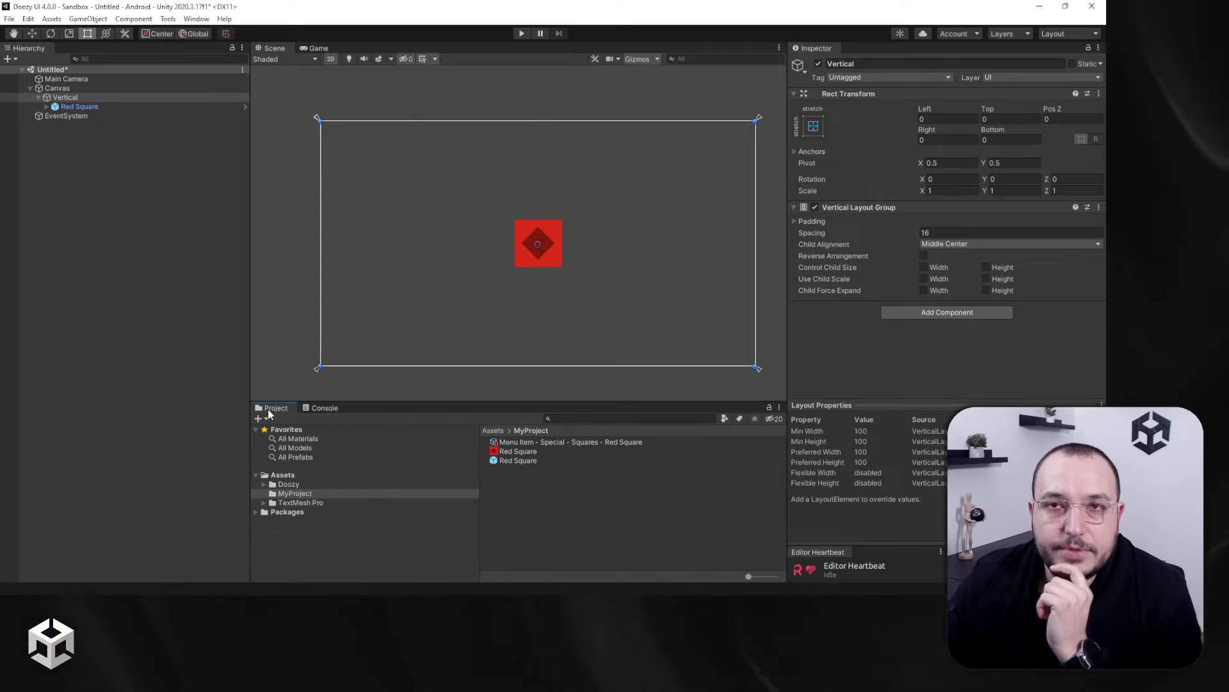
Add a cloned Red Square to the Vertical layout from Doozy's Special > Squares entries
right_click(83, 98)
mouse_move(157, 353)
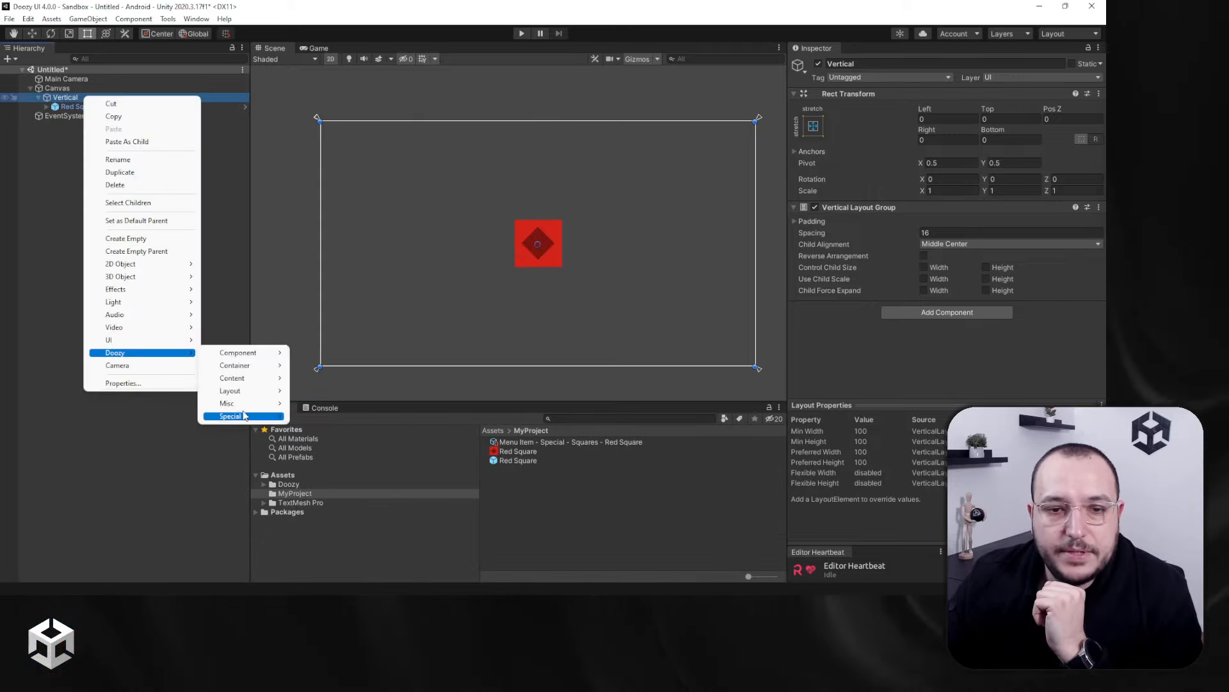
mouse_move(243, 416)
click(401, 417)
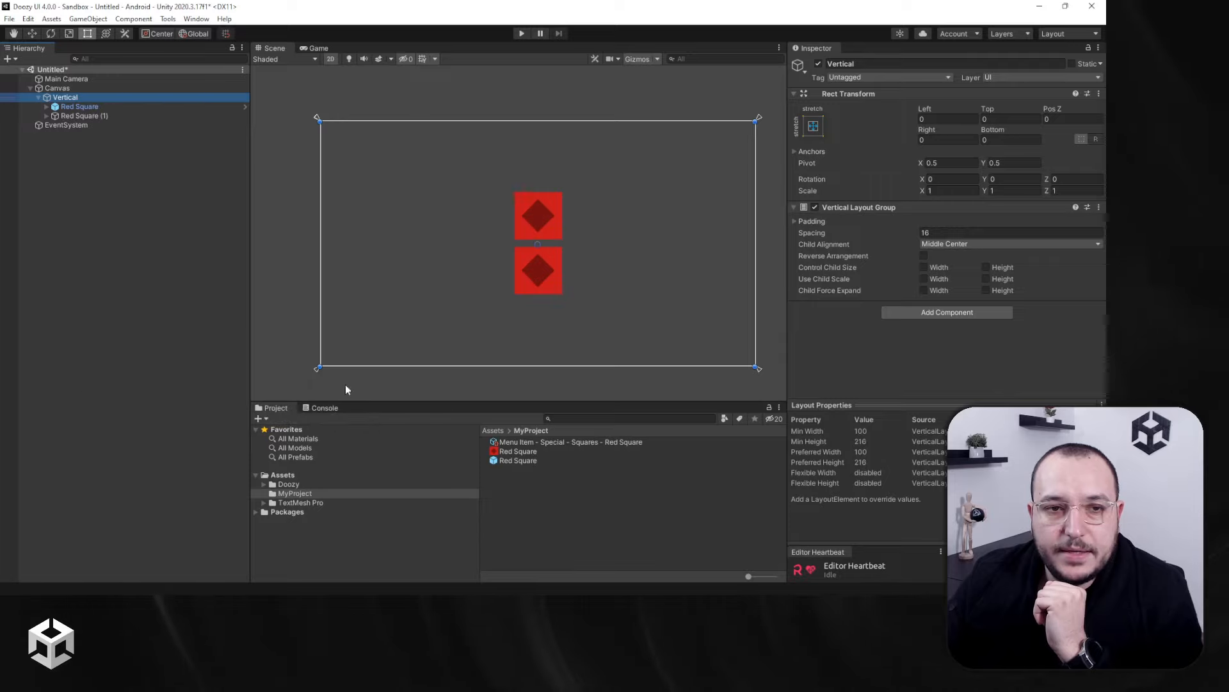
Inspect the cloned Red Square, and delete both Red Squares from the Vertical layout
click(103, 116)
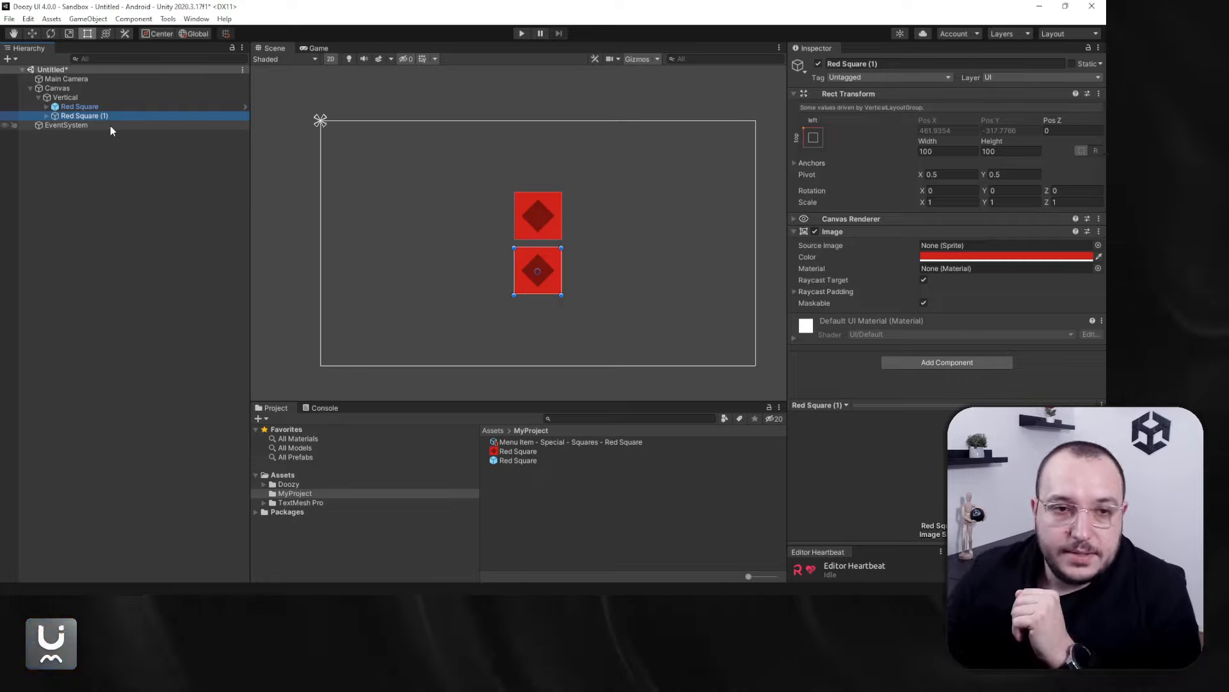
click(109, 106)
shift+click(112, 116)
key(Delete)
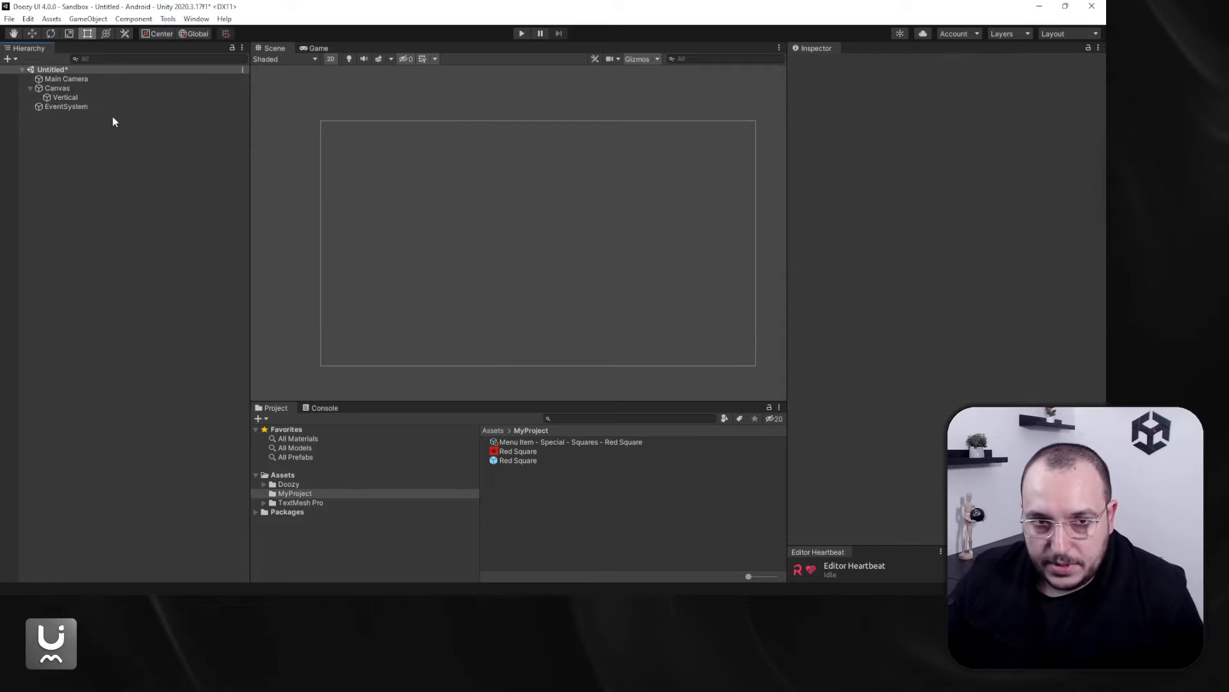
Select the Vertical layout, open the UI Menu window beside it and expand the Special category
click(93, 98)
click(169, 20)
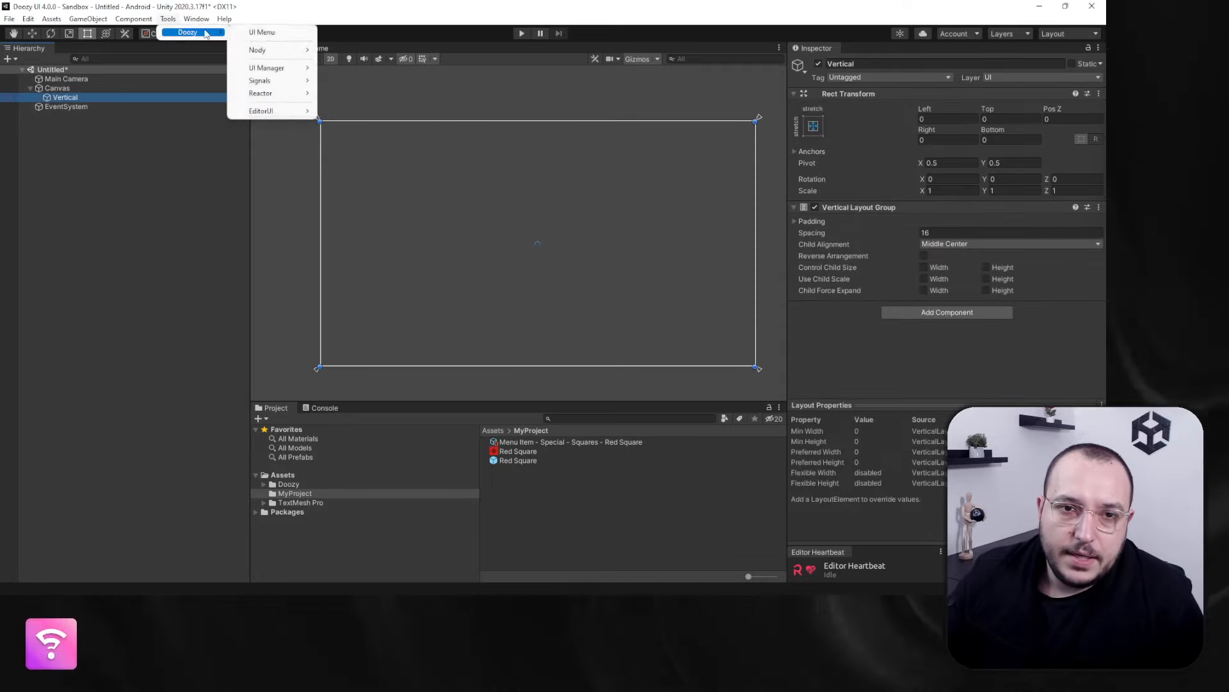
click(253, 30)
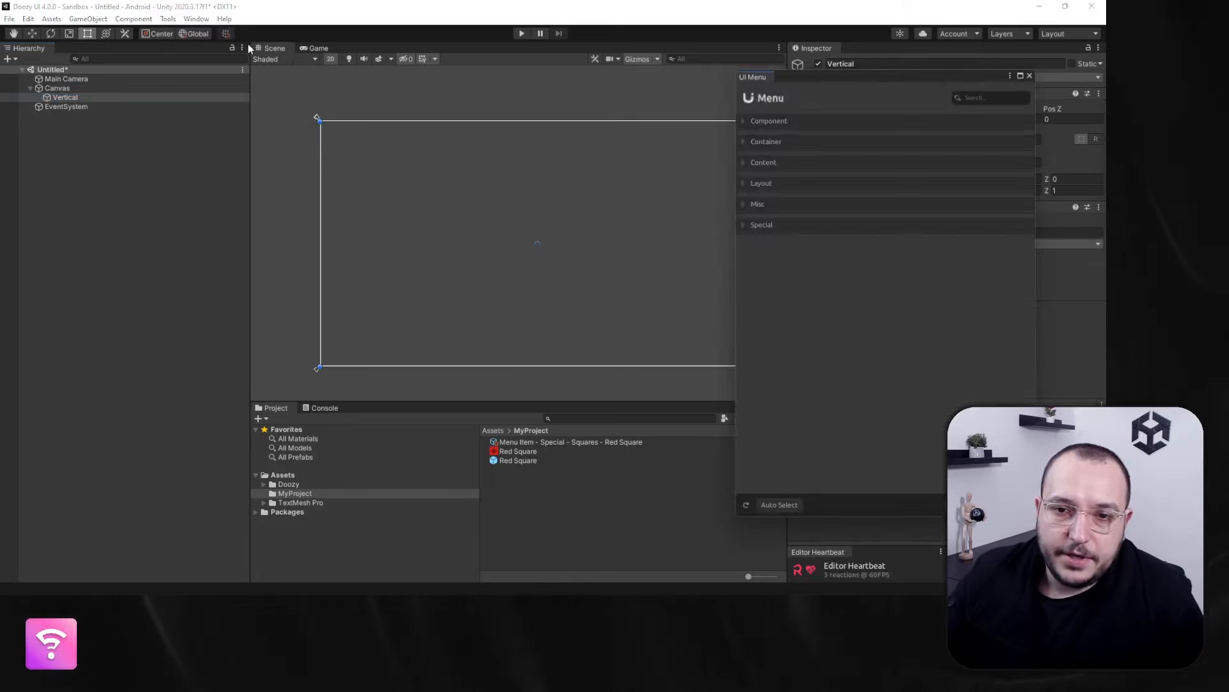
click(832, 224)
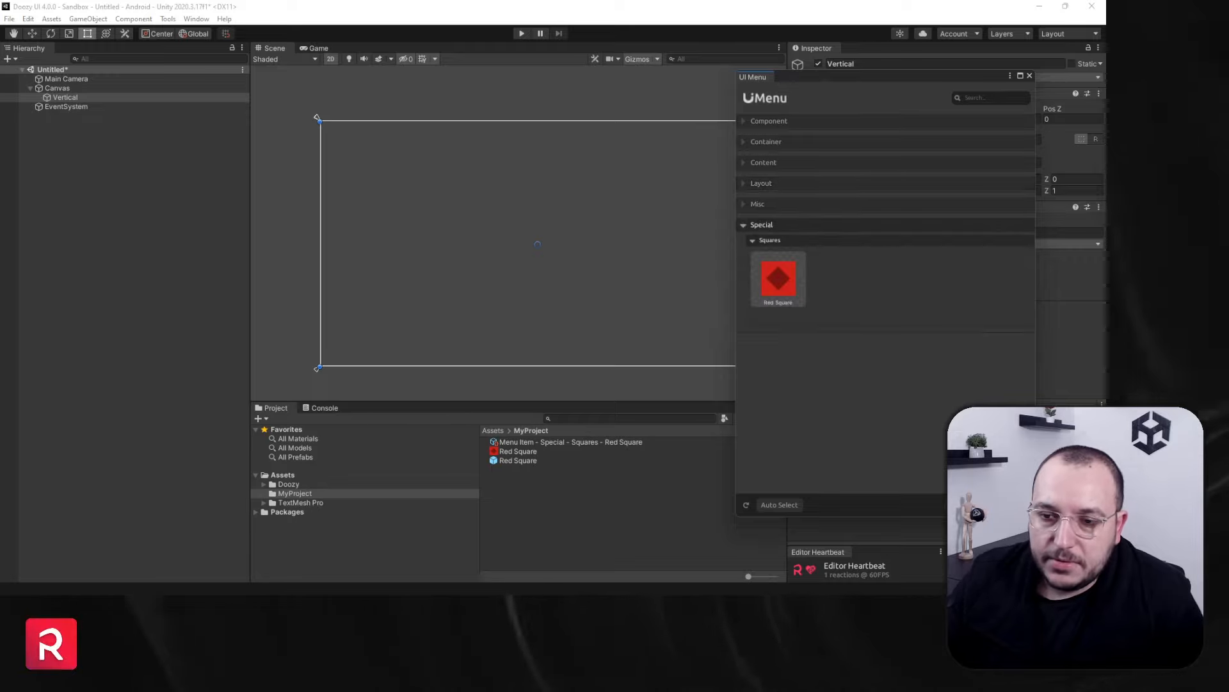
drag(820, 77, 770, 72)
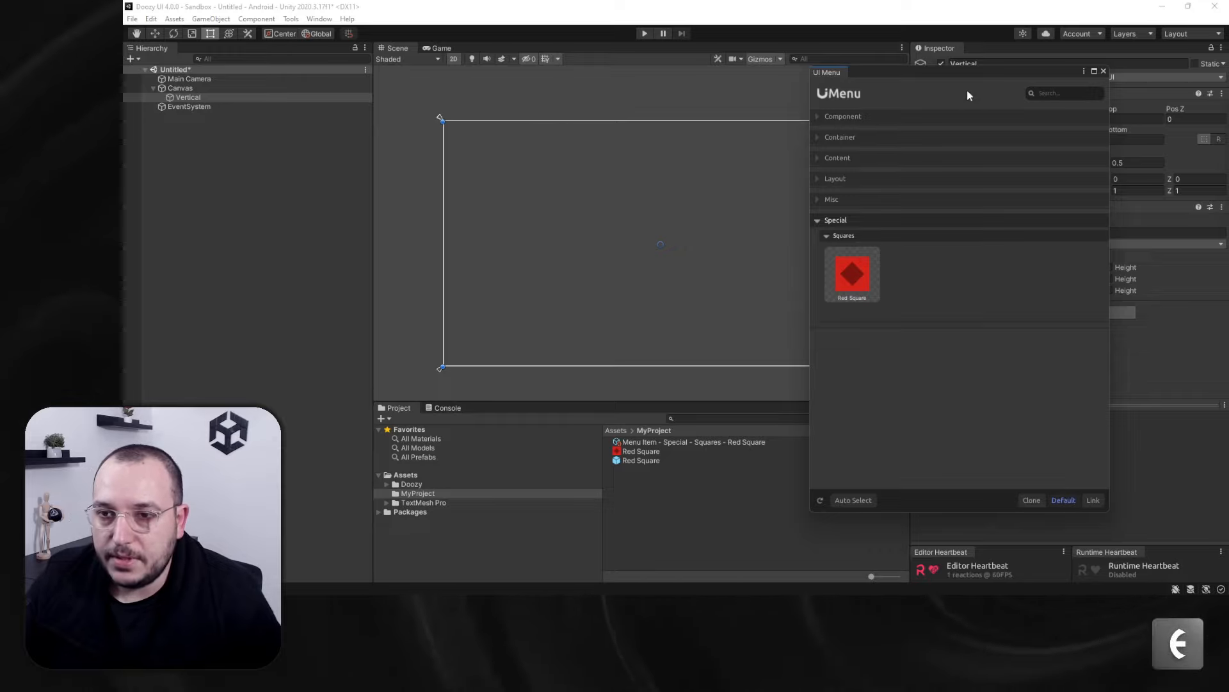
drag(953, 73, 902, 214)
Add two Red Squares to the Vertical layout from the UI Menu, one in Default mode and one in Link mode
click(647, 441)
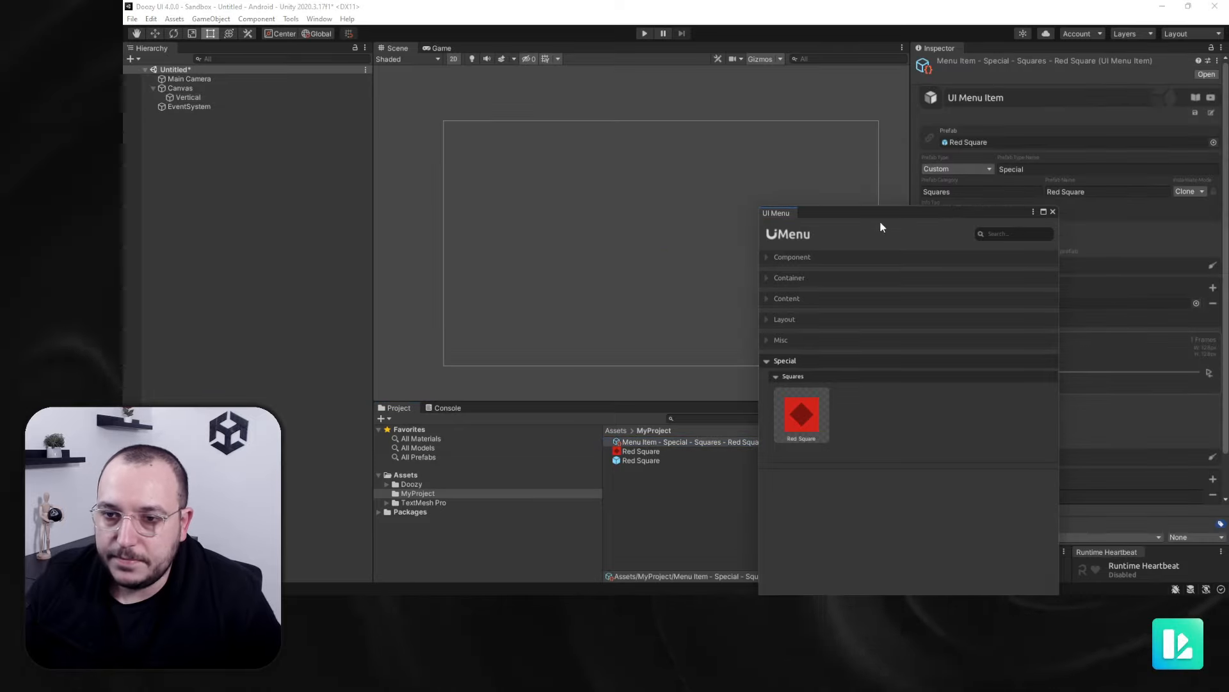
drag(854, 211, 853, 112)
click(166, 100)
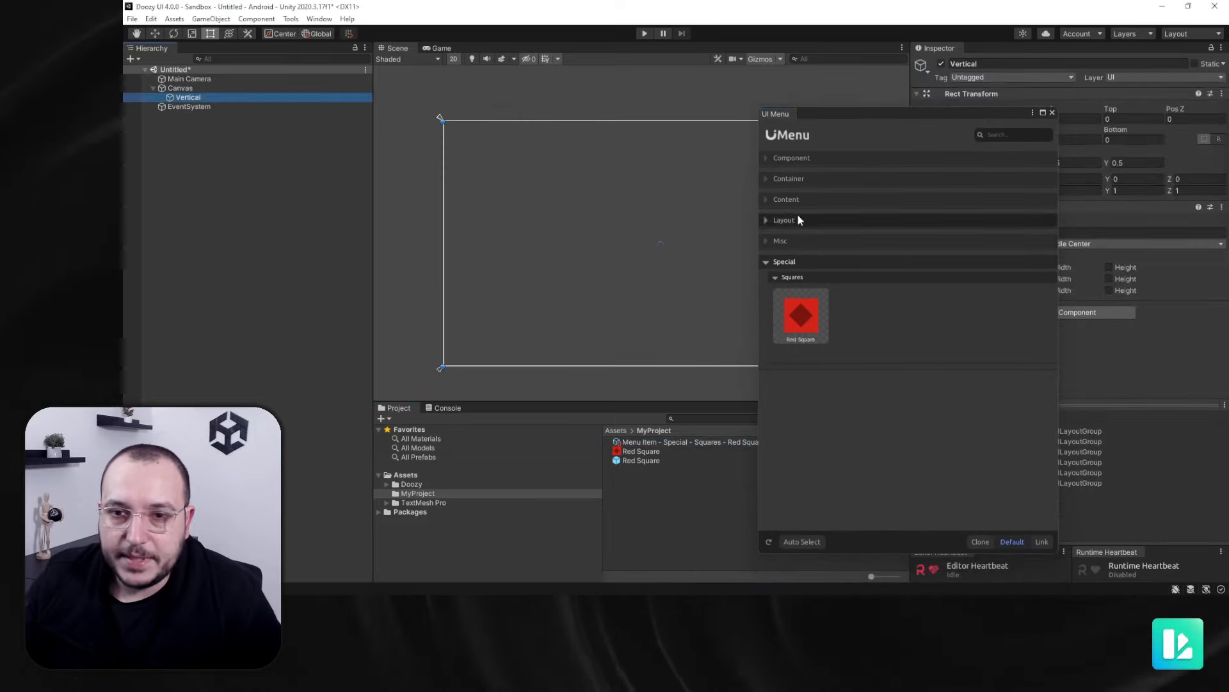
click(801, 314)
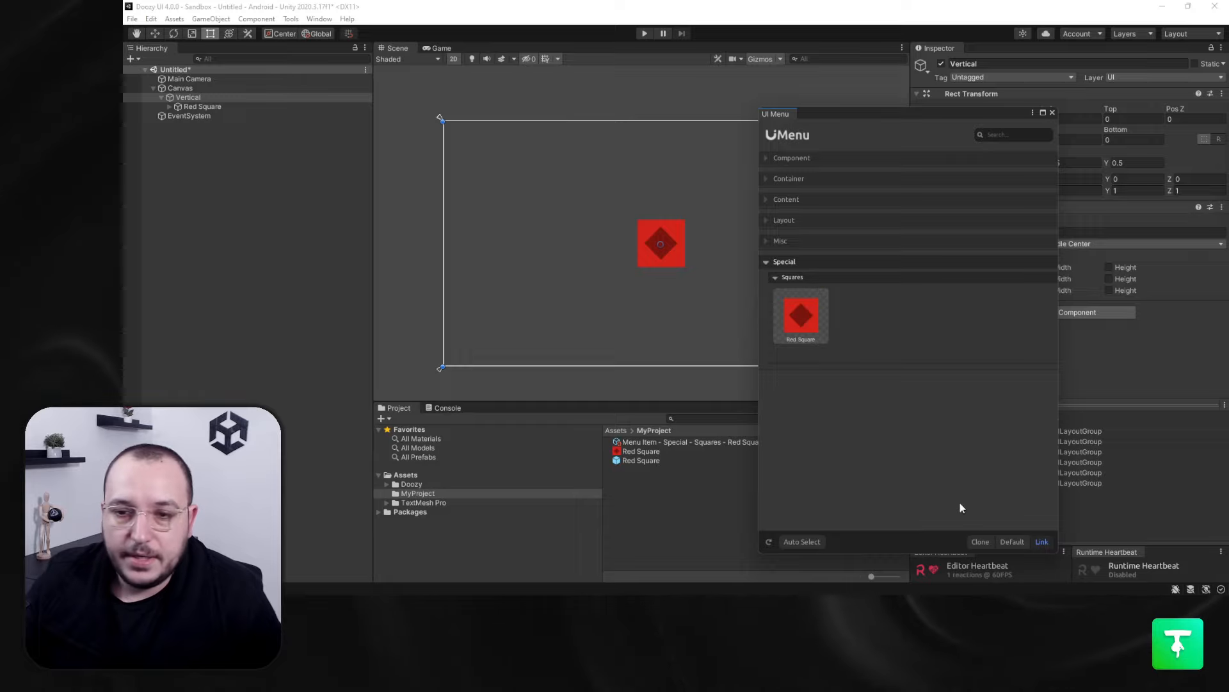
click(796, 307)
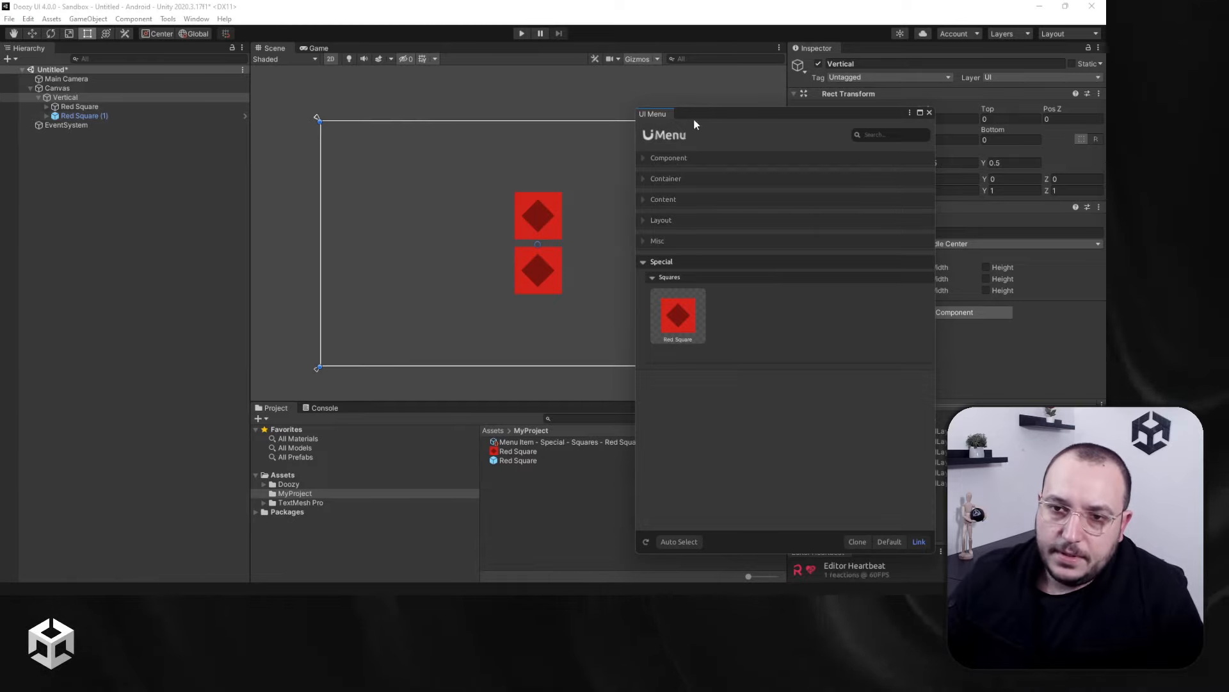
Expand the UI Menu's Container category to look over its Basic and Tab Layouts items
drag(694, 120, 410, 94)
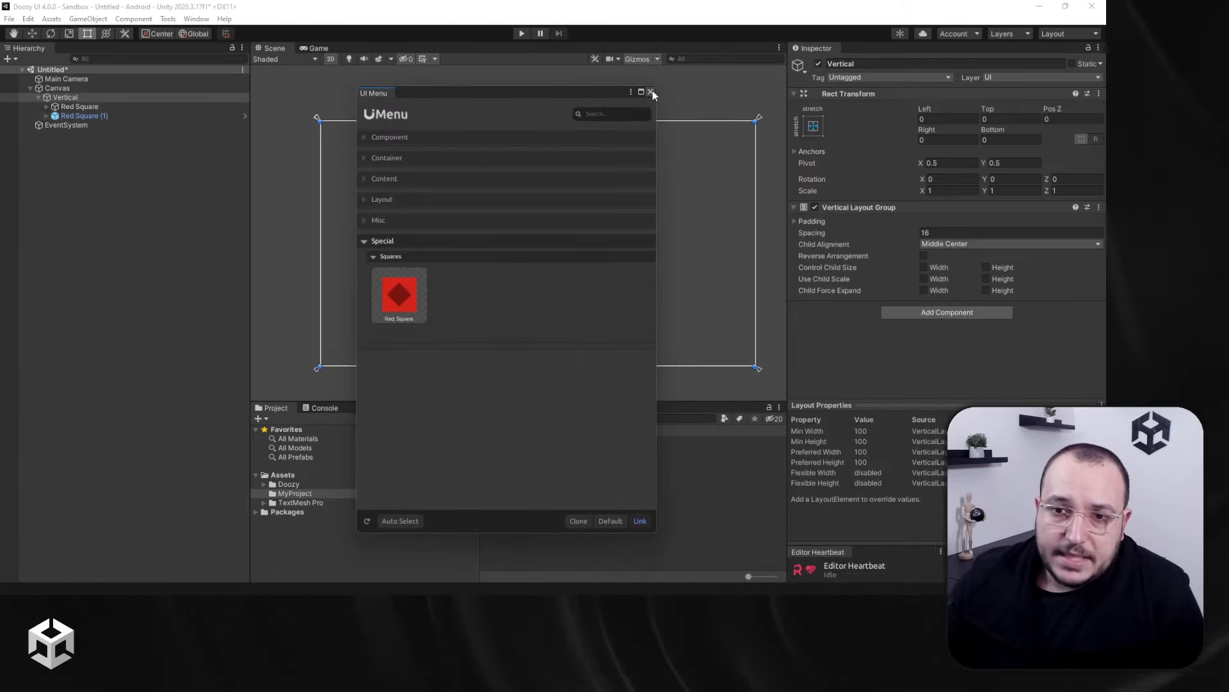
click(450, 159)
click(455, 187)
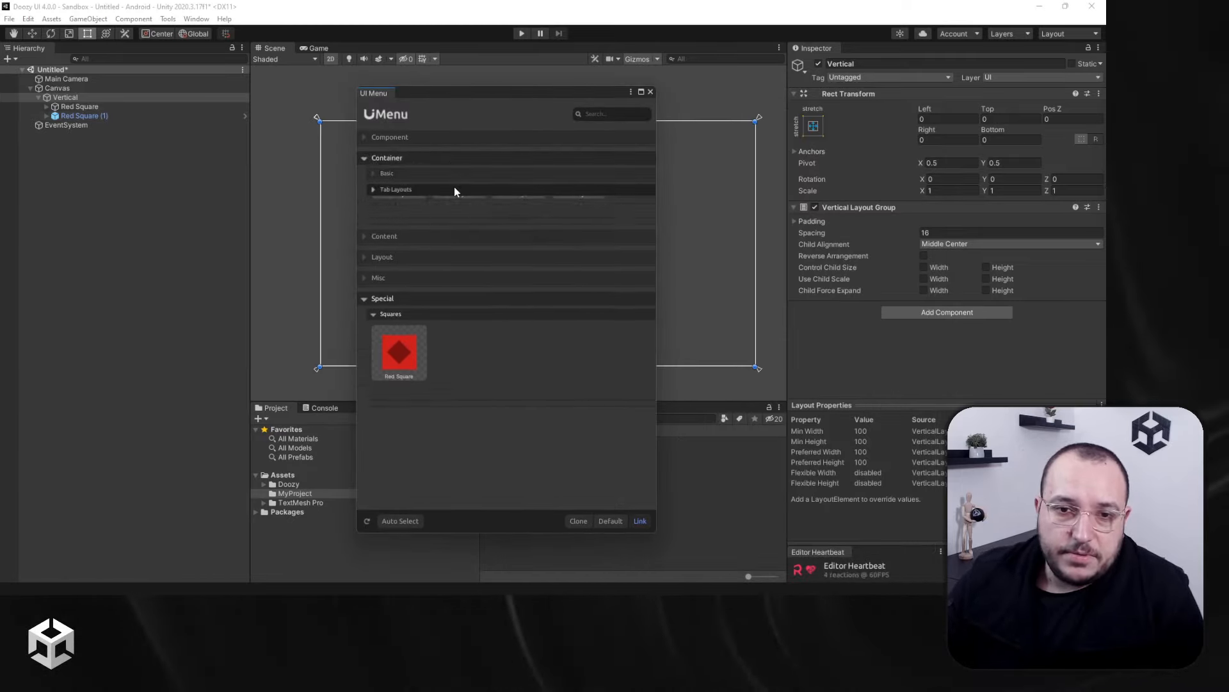
click(444, 173)
click(425, 159)
Expand the UI Menu's Component category and look over its items from Checkbox through Flex Switch
click(414, 137)
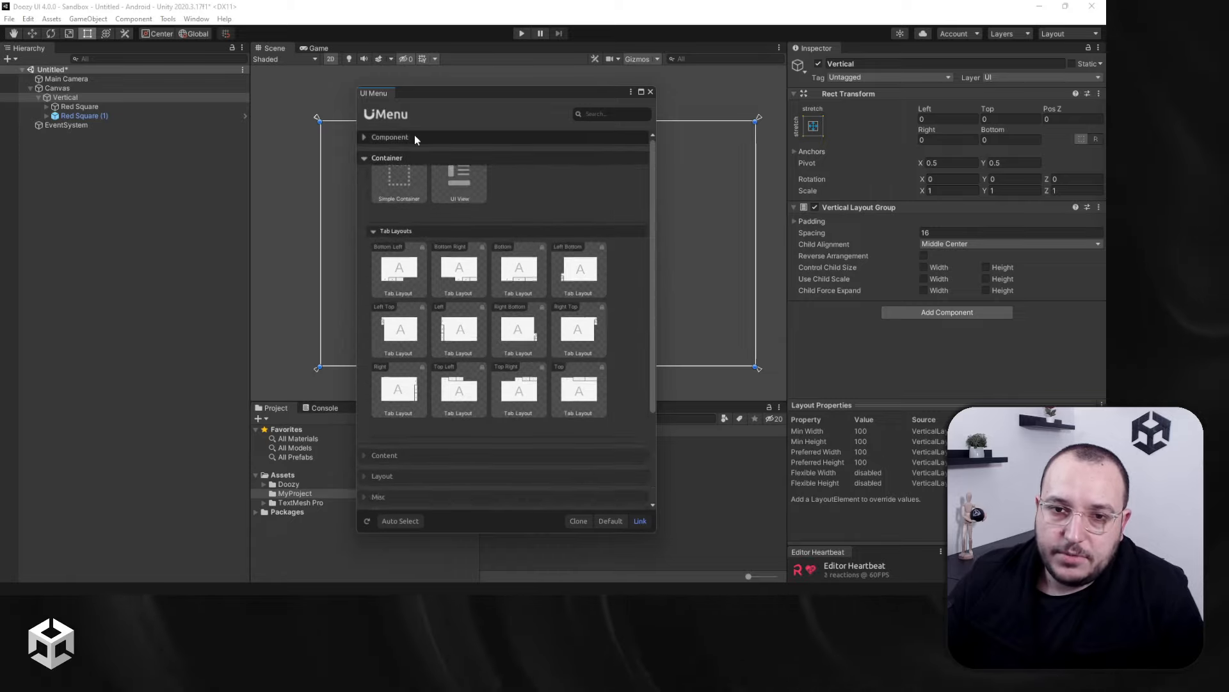
click(417, 152)
click(420, 172)
click(435, 268)
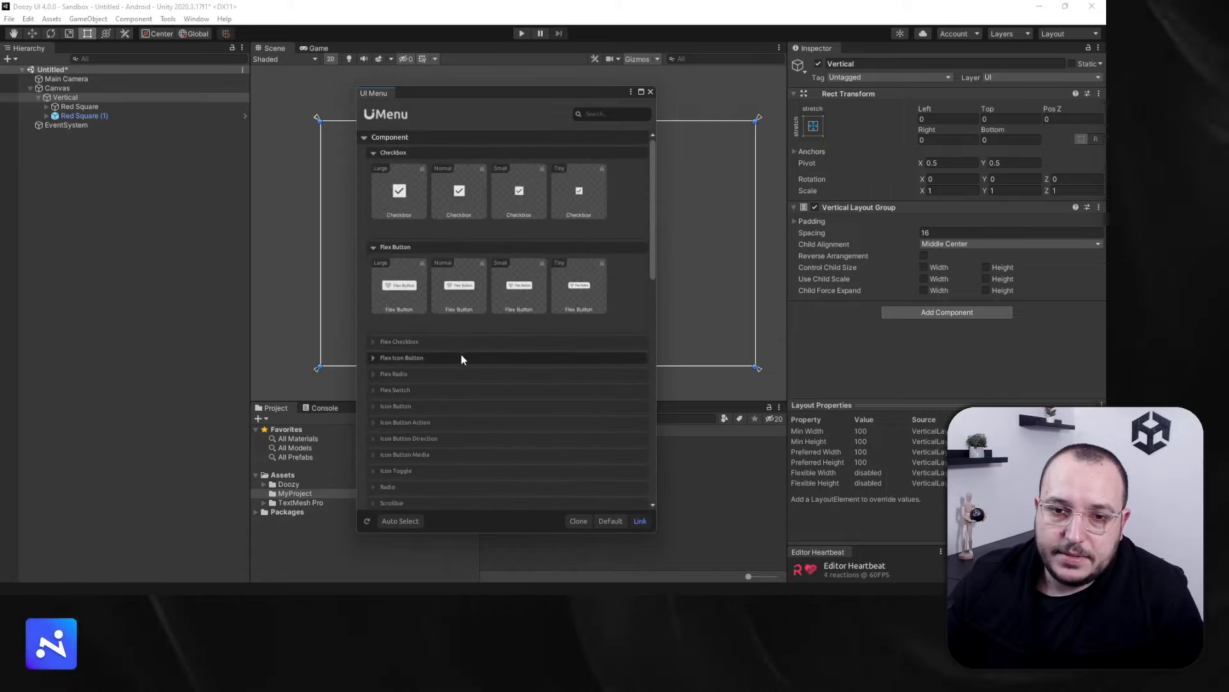
click(458, 361)
scroll(454, 375, down, 3)
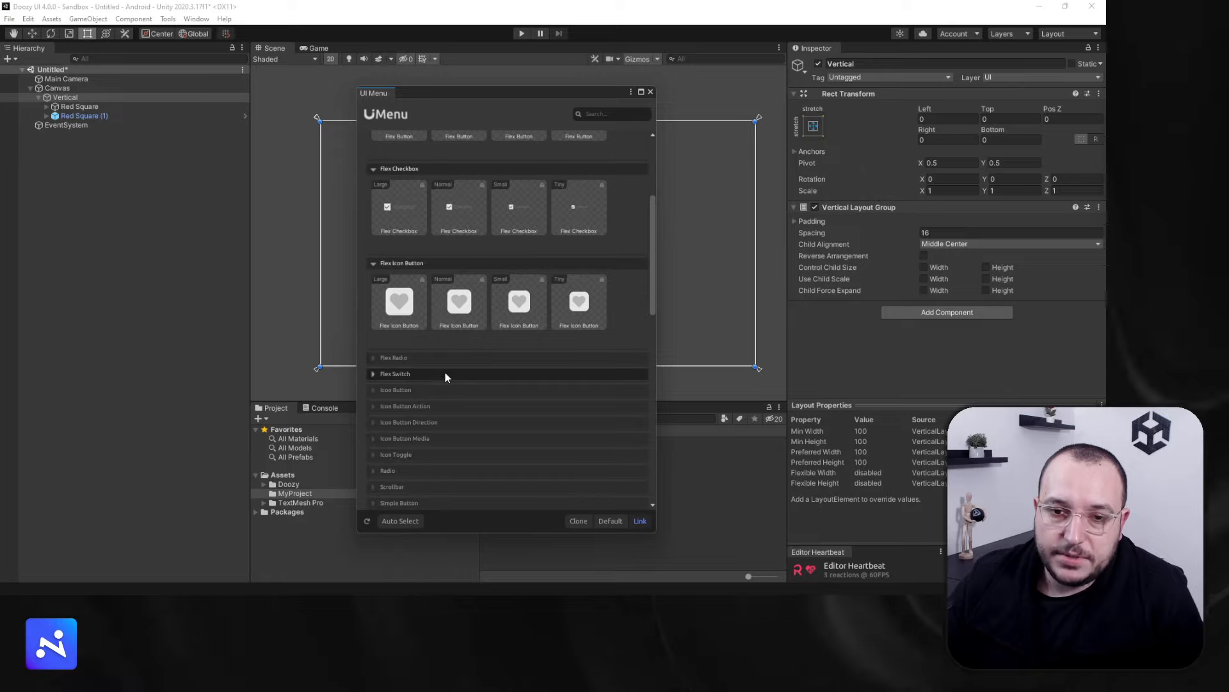
click(444, 374)
click(427, 358)
scroll(443, 395, down, 3)
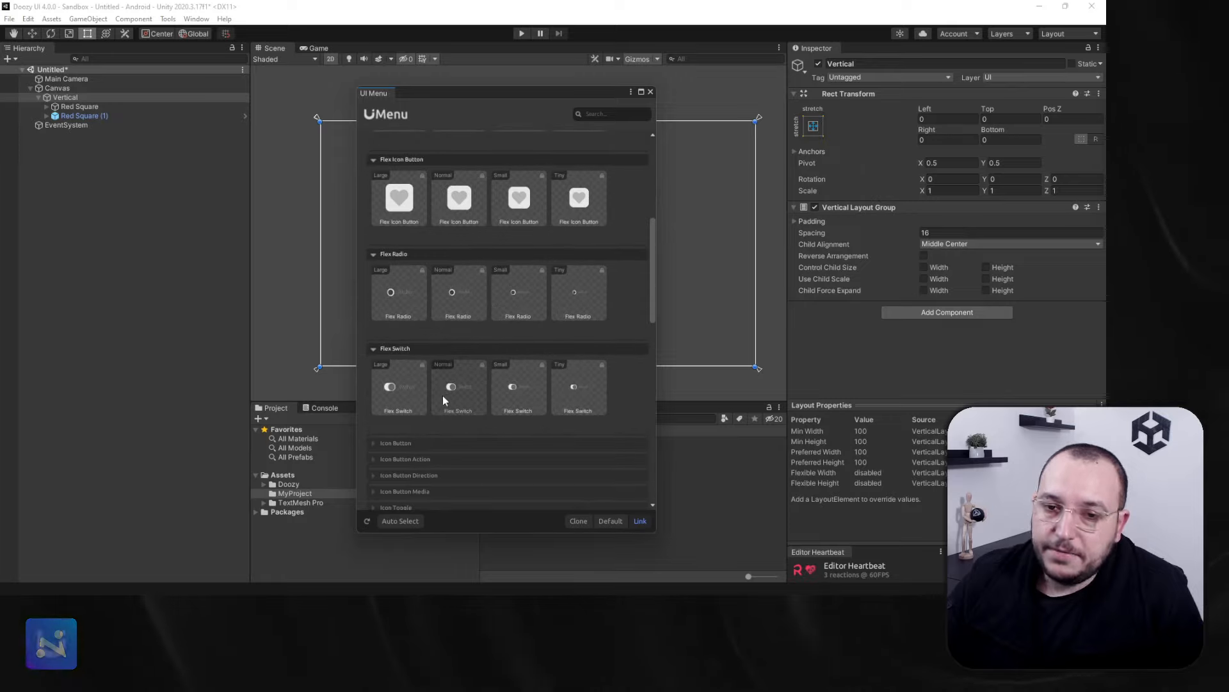
Expand the Icon Button, Icon Button Action, Icon Button Direction and Icon Button Media groups and look over their items
click(451, 443)
scroll(454, 441, down, 3)
click(452, 442)
scroll(445, 461, down, 9)
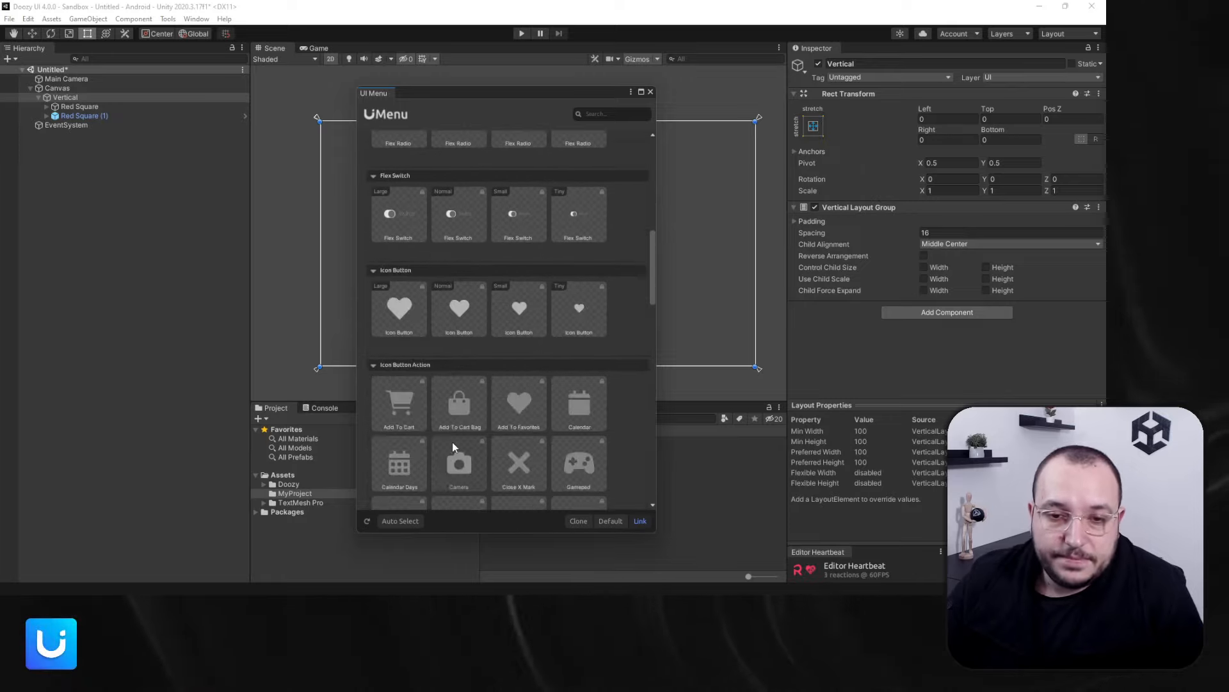
scroll(436, 474, down, 8)
click(436, 304)
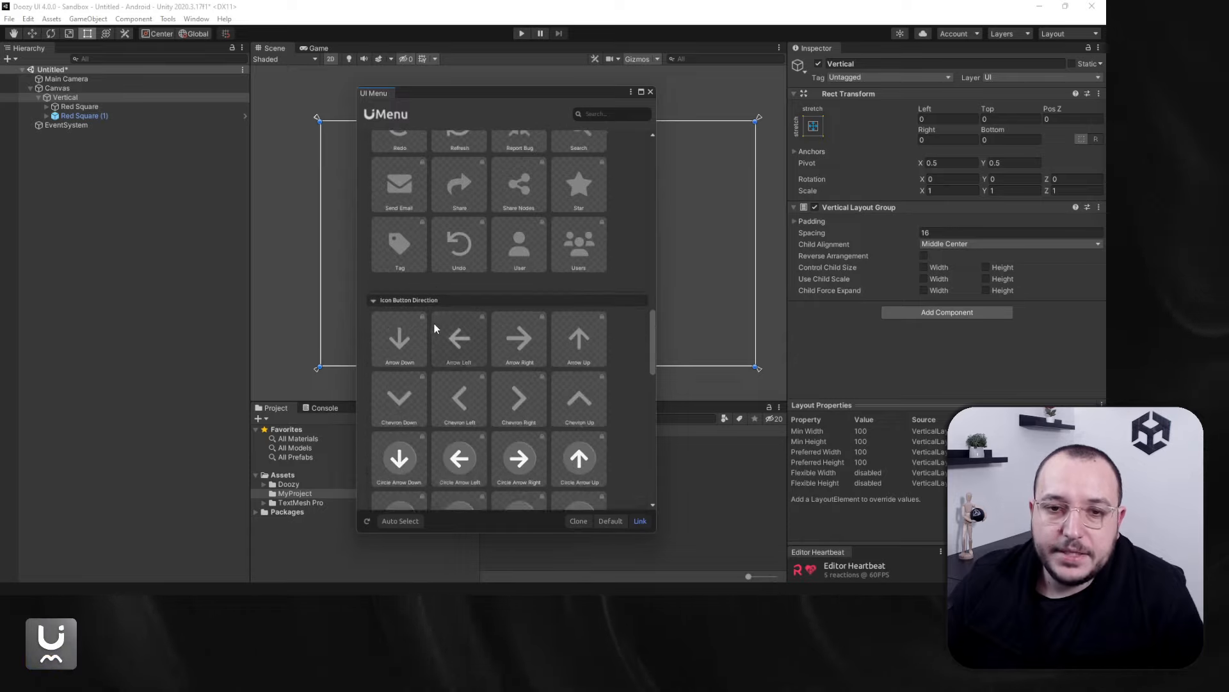
scroll(433, 353, down, 8)
click(408, 298)
scroll(423, 327, down, 5)
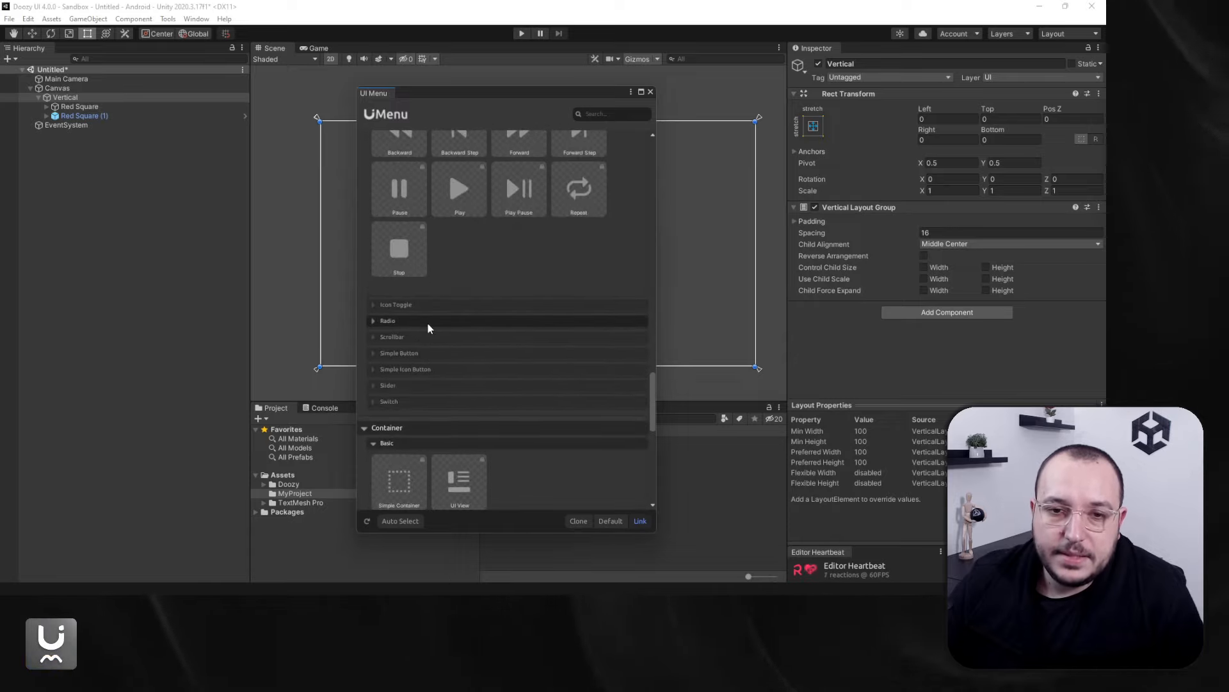
Expand the remaining Component groups from Icon Toggle through Switch and look over their items
click(416, 307)
scroll(451, 339, down, 5)
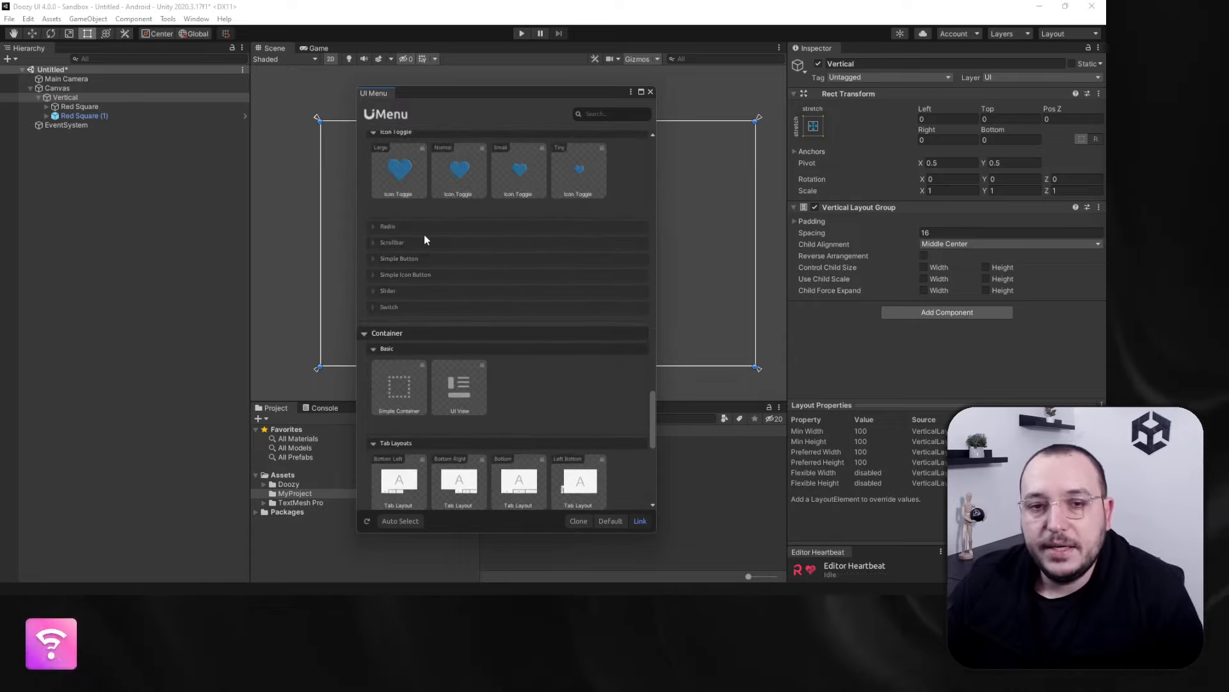
click(424, 227)
scroll(458, 283, down, 3)
click(443, 254)
scroll(445, 304, down, 2)
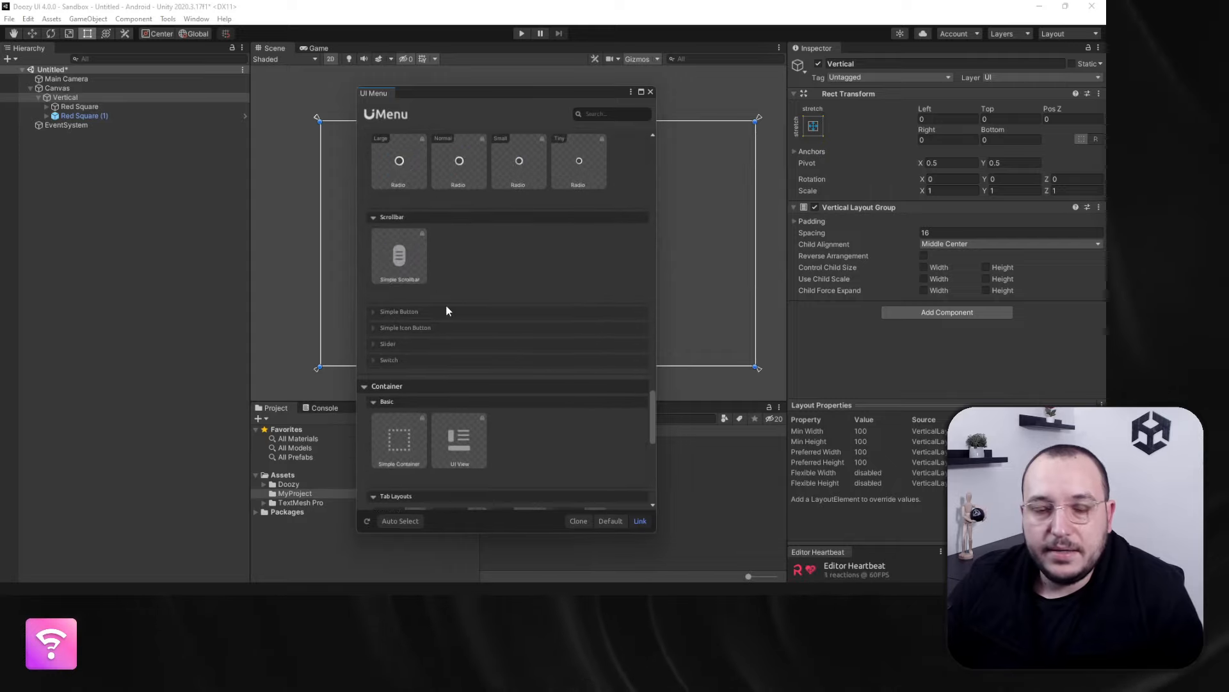
click(440, 312)
scroll(451, 324, down, 2)
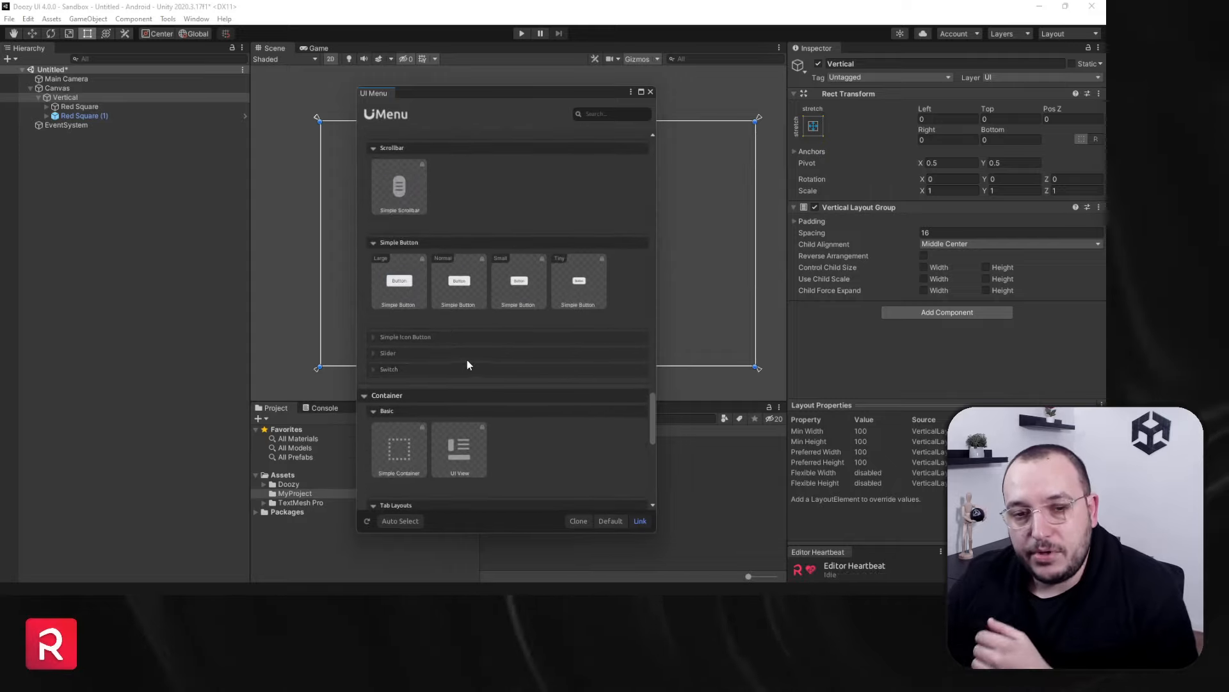
click(458, 350)
click(454, 338)
scroll(456, 341, down, 5)
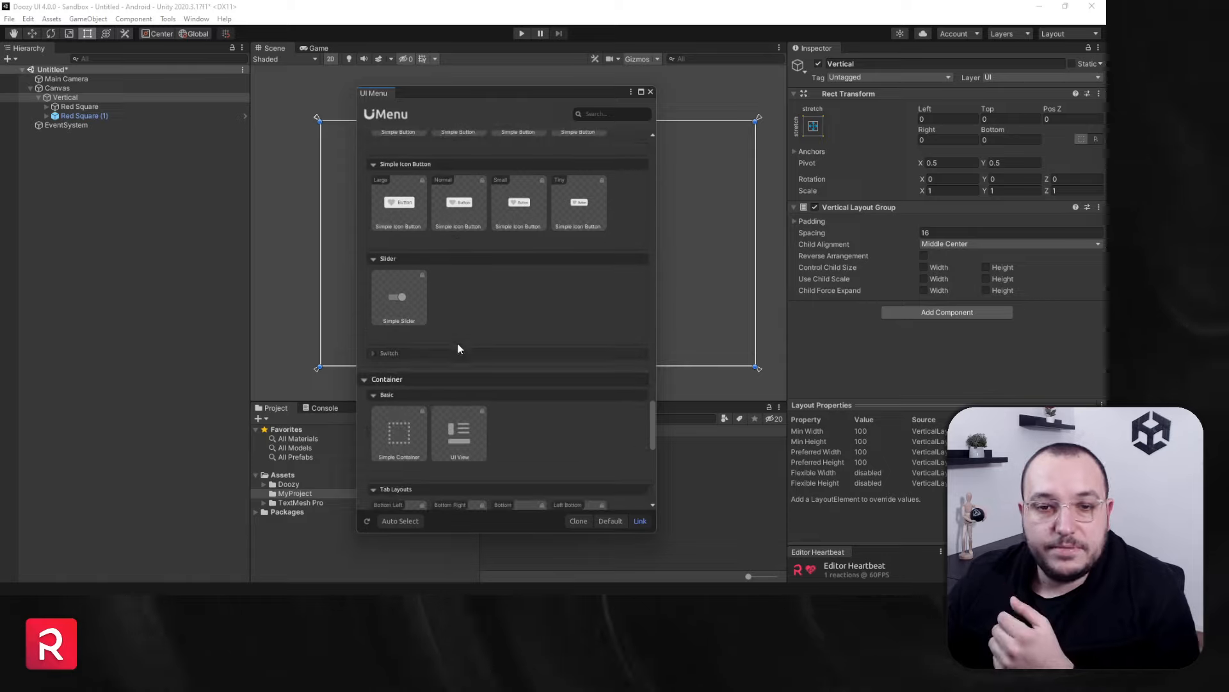
click(466, 356)
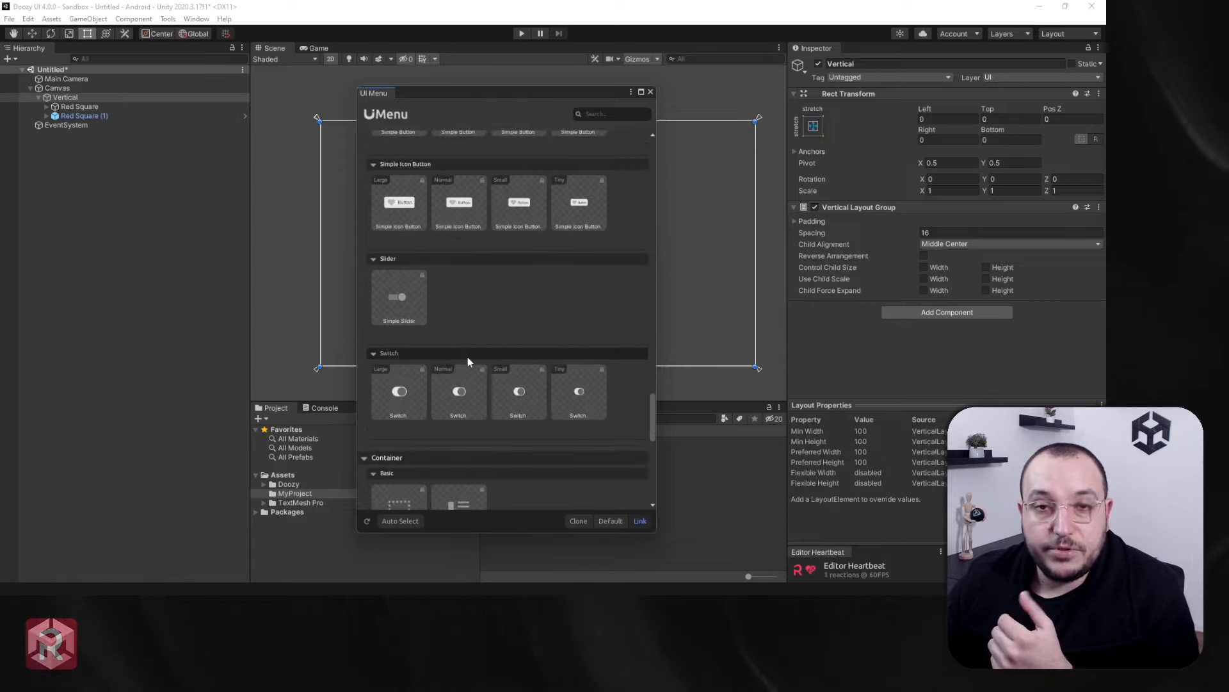
Close the UI Menu, delete both Red Squares from the Vertical layout and select the layout
click(650, 92)
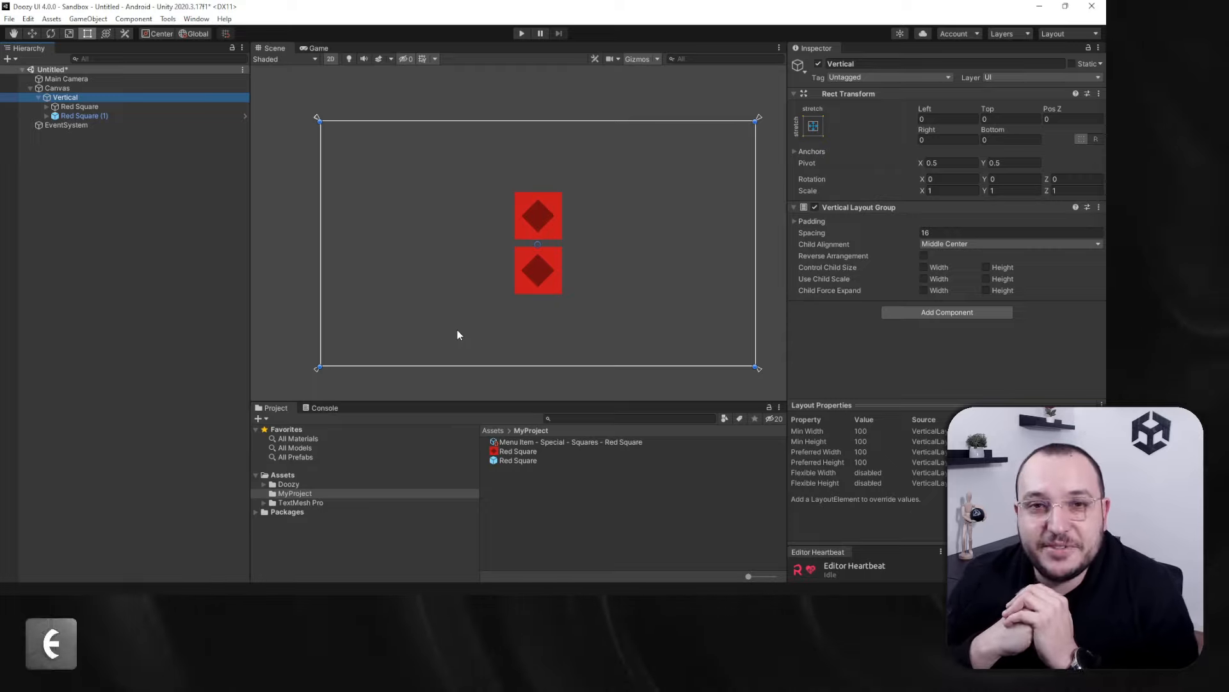
click(123, 115)
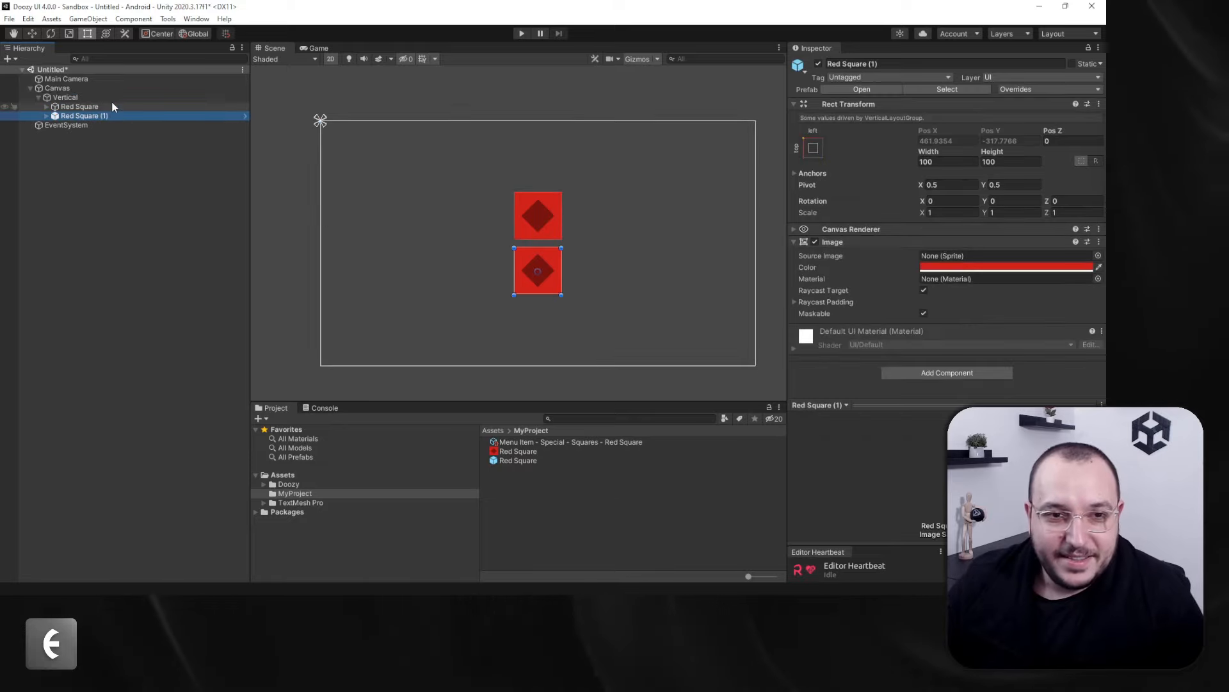
shift+click(112, 106)
key(Delete)
click(83, 97)
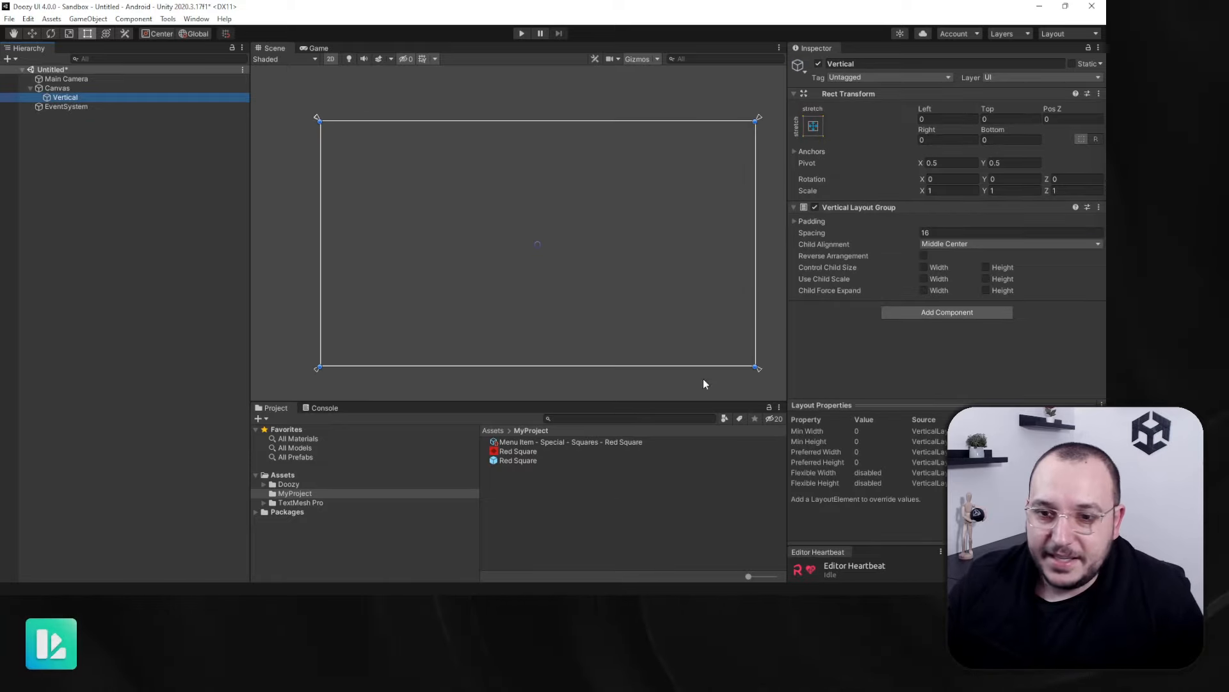
Select the Red Square menu item asset in MyProject and lock the Inspector on it
click(584, 443)
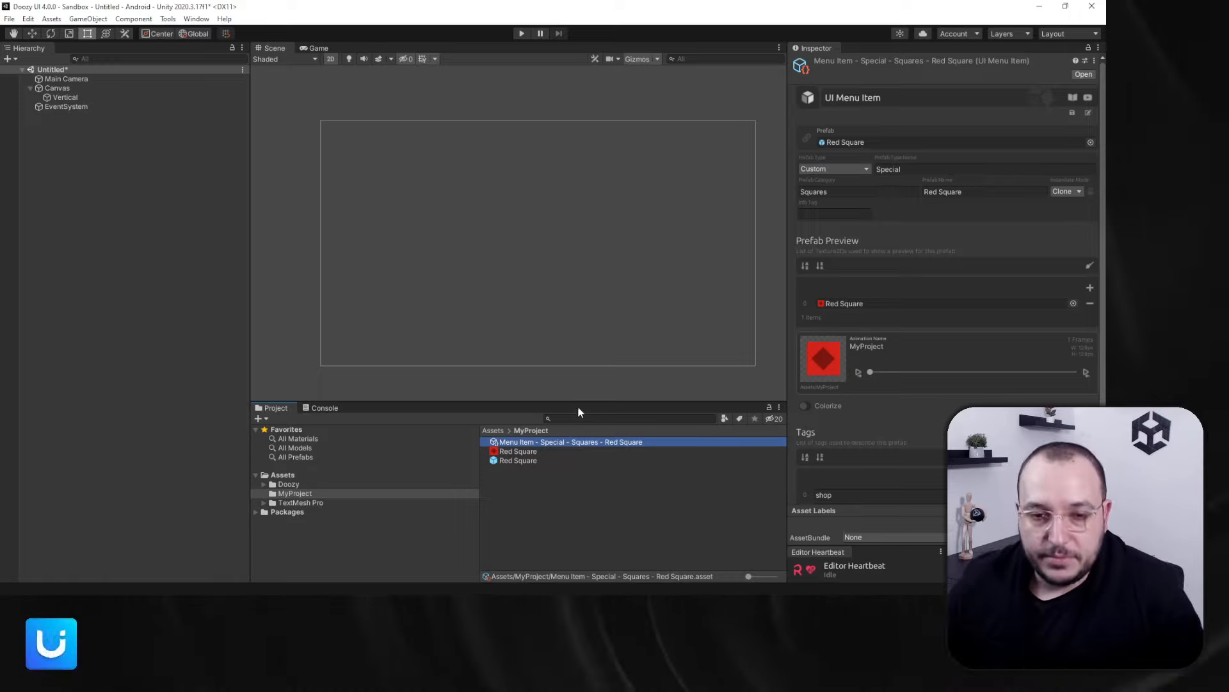
click(263, 485)
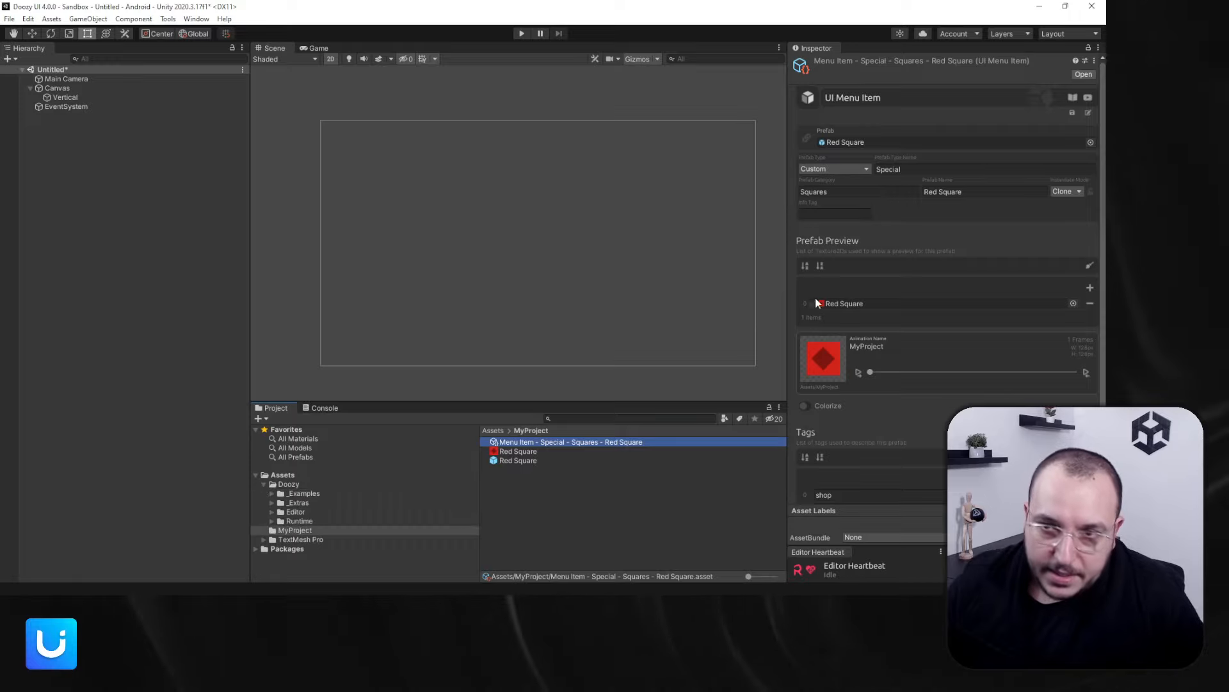
click(1088, 48)
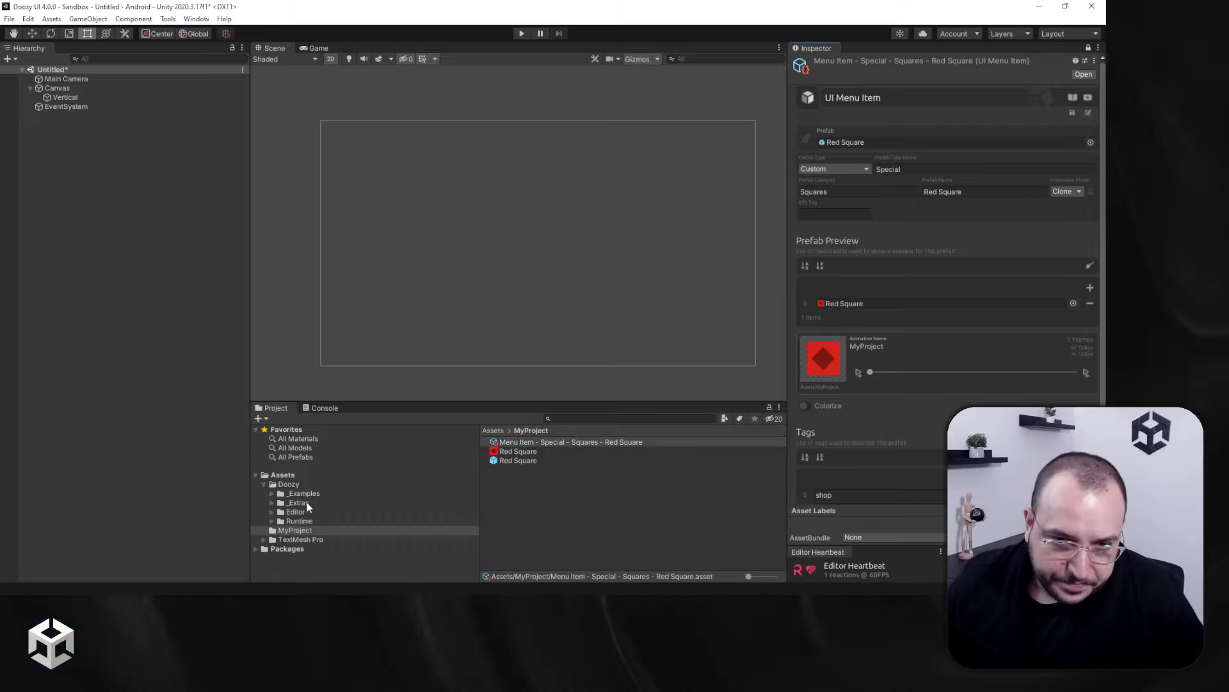
Replace the menu item's prefab preview with the Dancer02 textures from the _Examples Dancers folder, scrub the animation and save
click(273, 494)
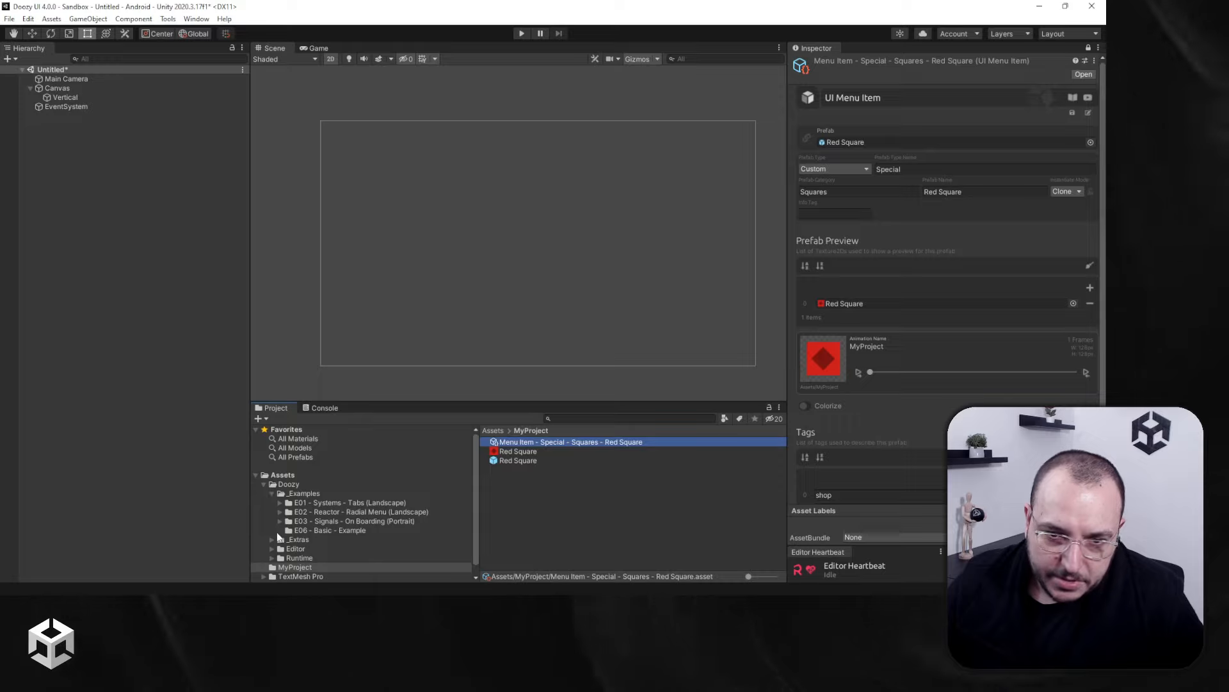
click(279, 503)
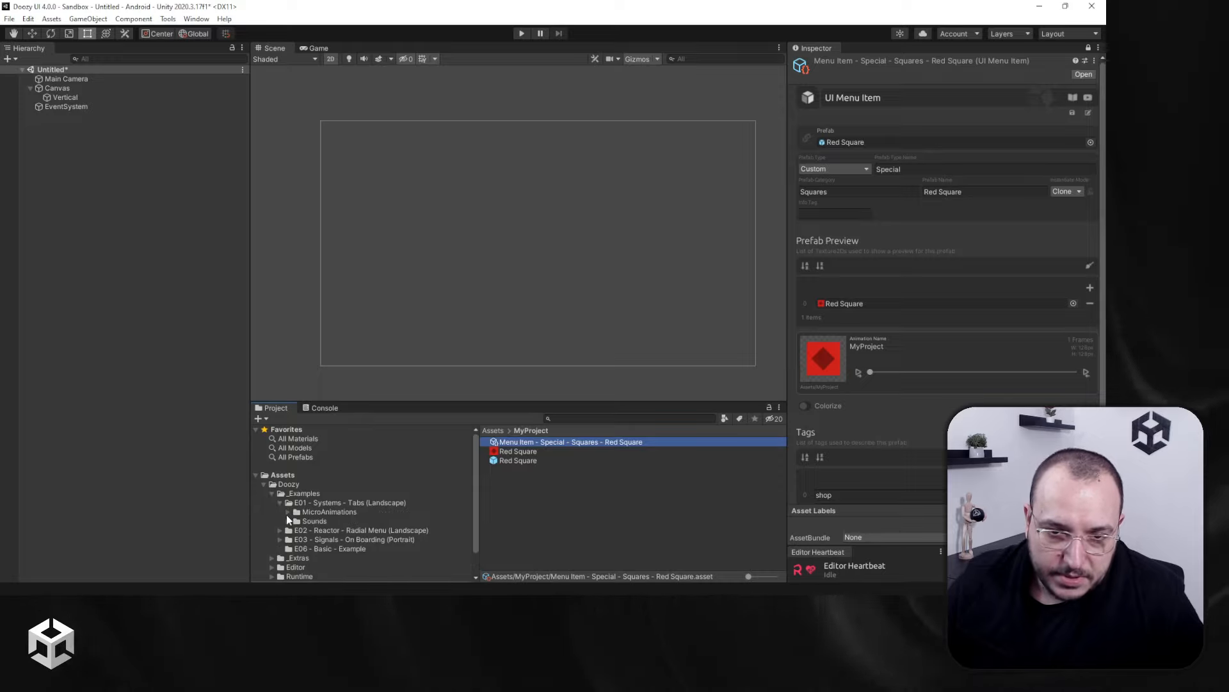
click(287, 513)
click(296, 522)
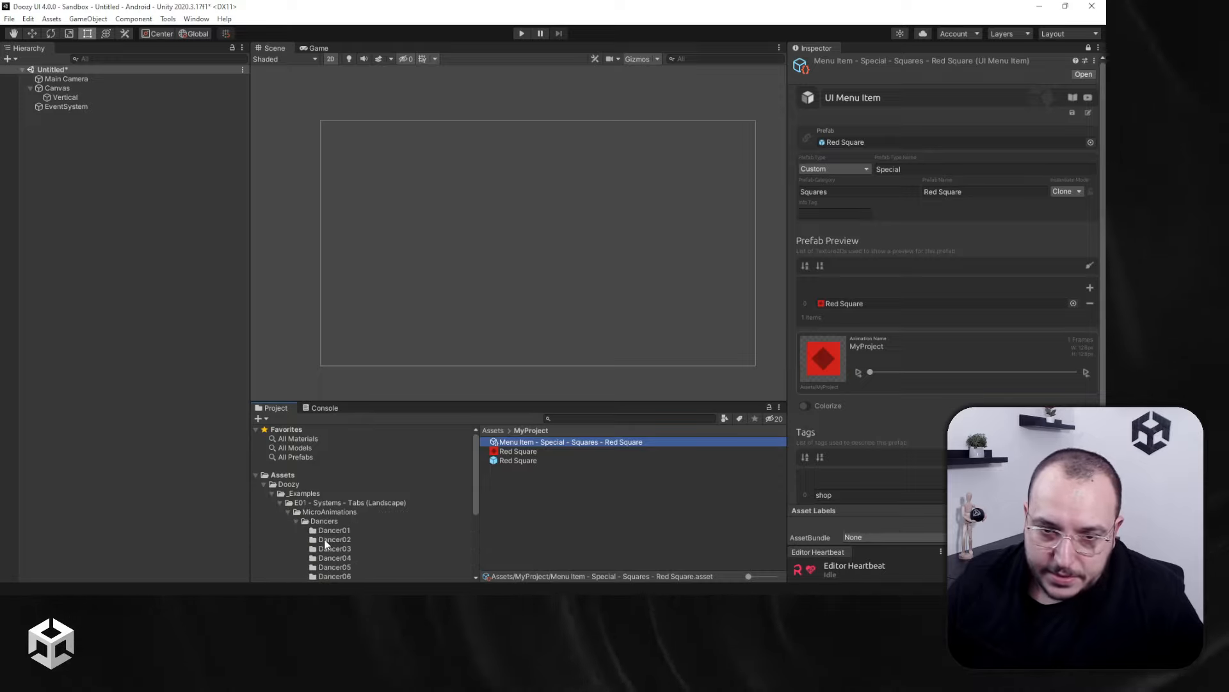
drag(324, 540, 908, 290)
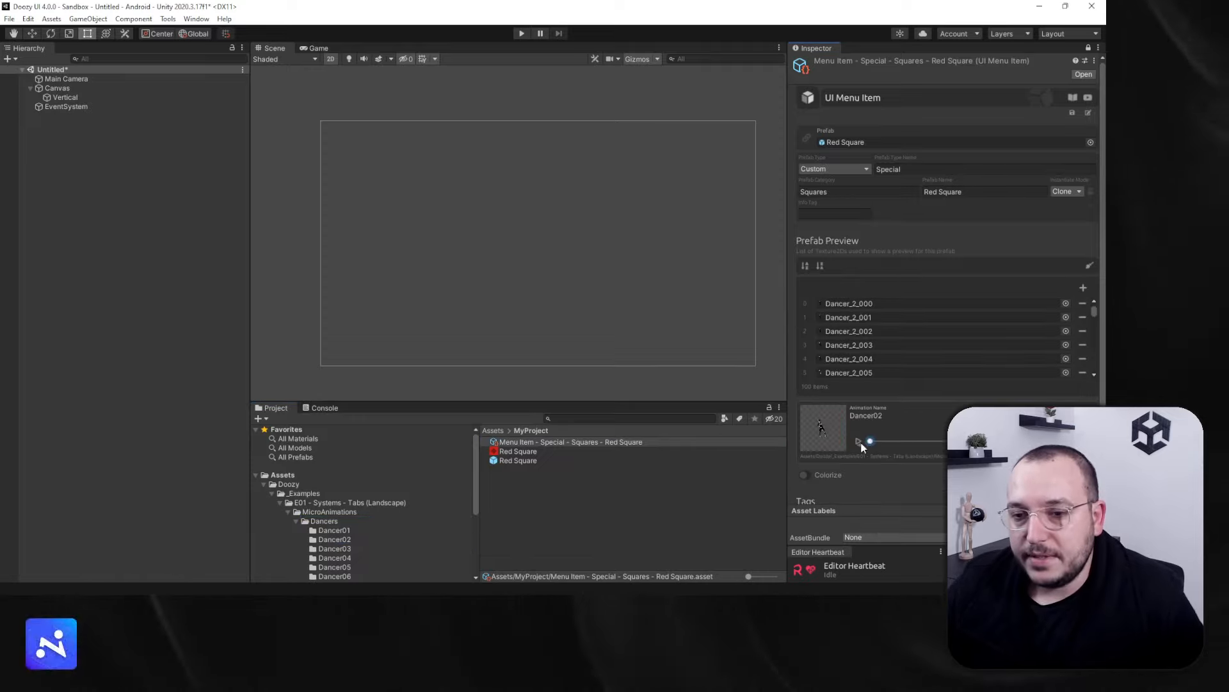
drag(942, 457, 884, 448)
click(1073, 113)
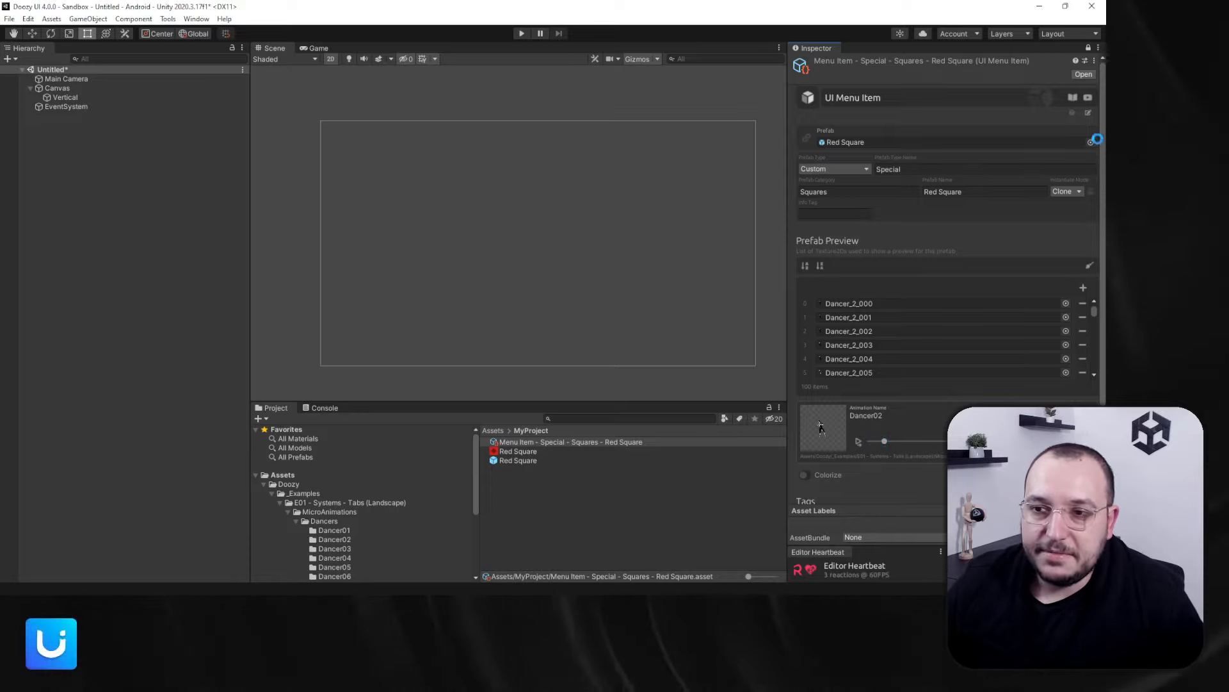
Reopen the UI Menu, collapse every category except Special to view Red Square's preview, and move the window clear of the project folders
click(168, 19)
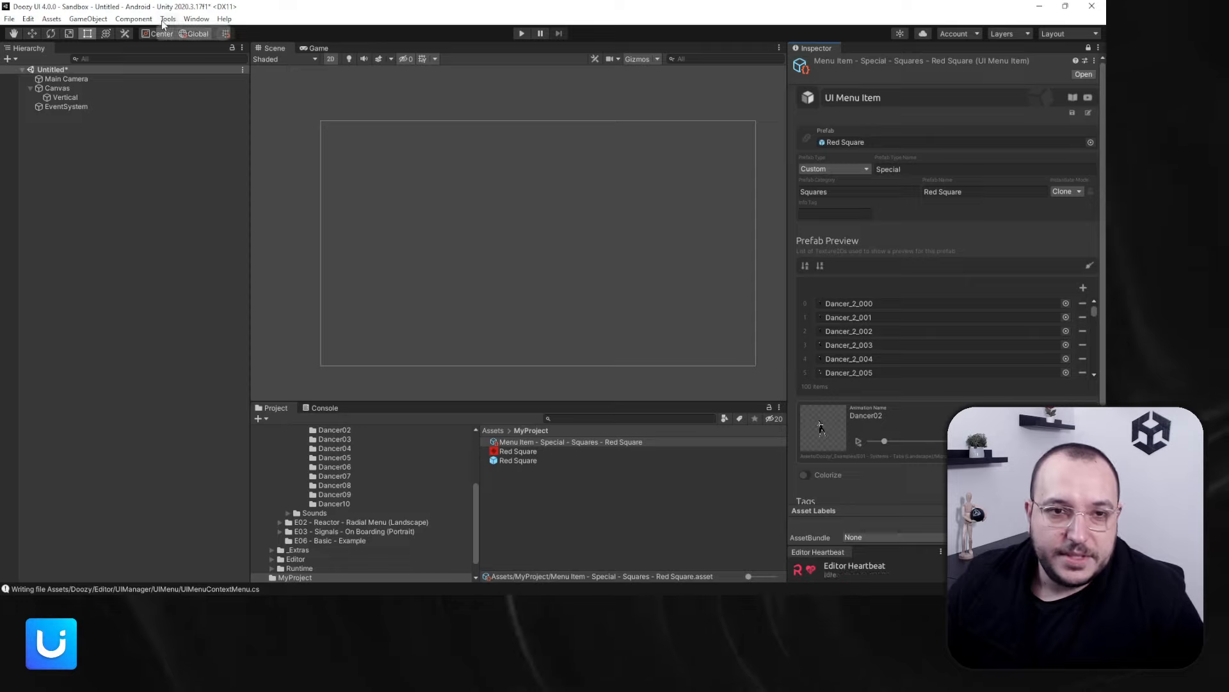
mouse_move(188, 30)
click(253, 30)
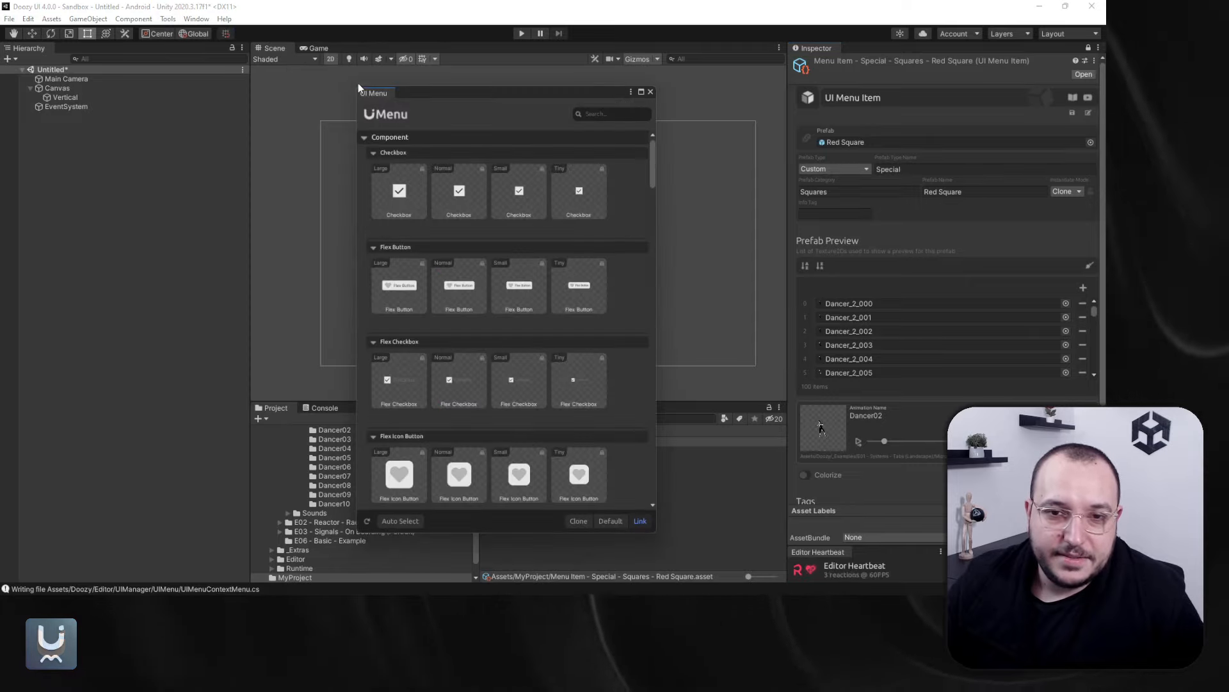
click(403, 138)
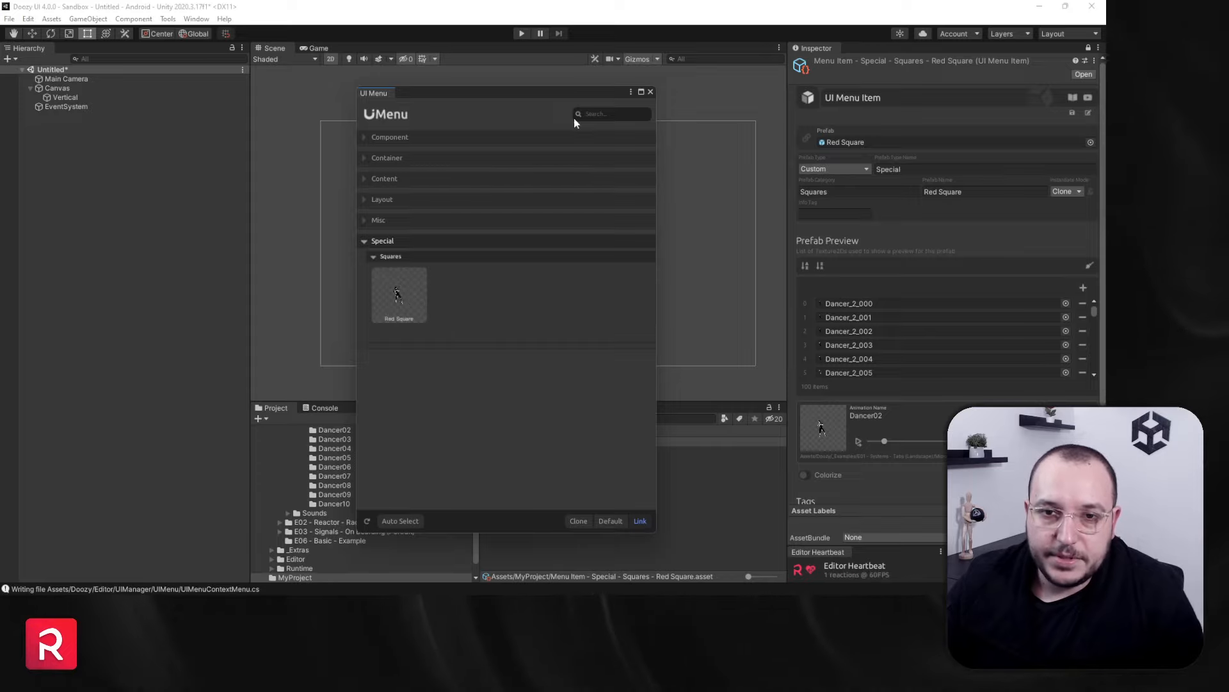
drag(519, 95, 635, 57)
Collapse the _Examples folder and expand _Extras down to the Logos folder under MicroAnimations
scroll(326, 511, up, 2)
scroll(314, 516, up, 3)
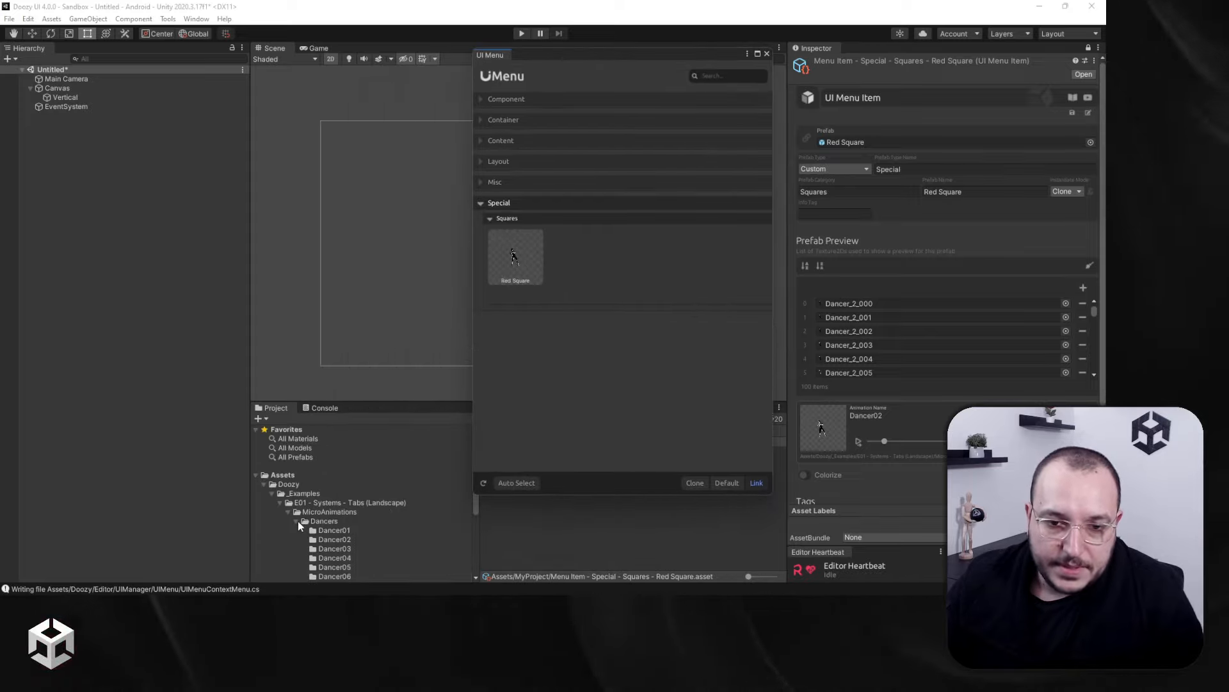
click(288, 511)
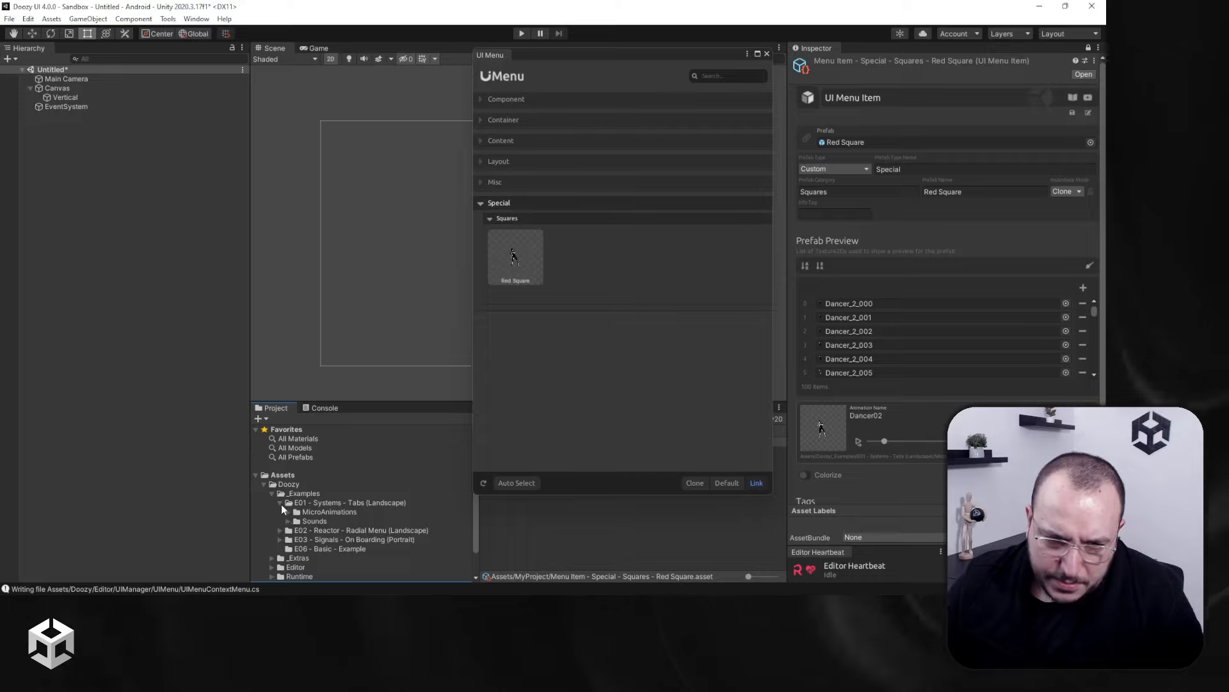
click(280, 503)
click(272, 494)
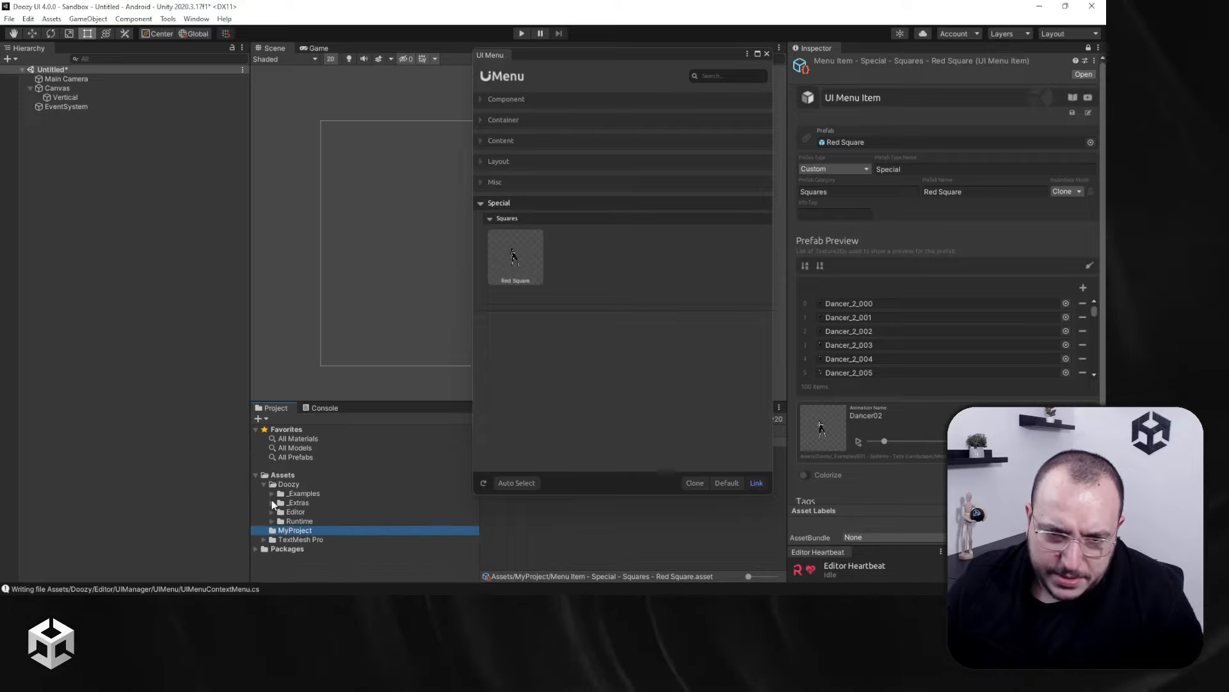
click(272, 502)
click(279, 521)
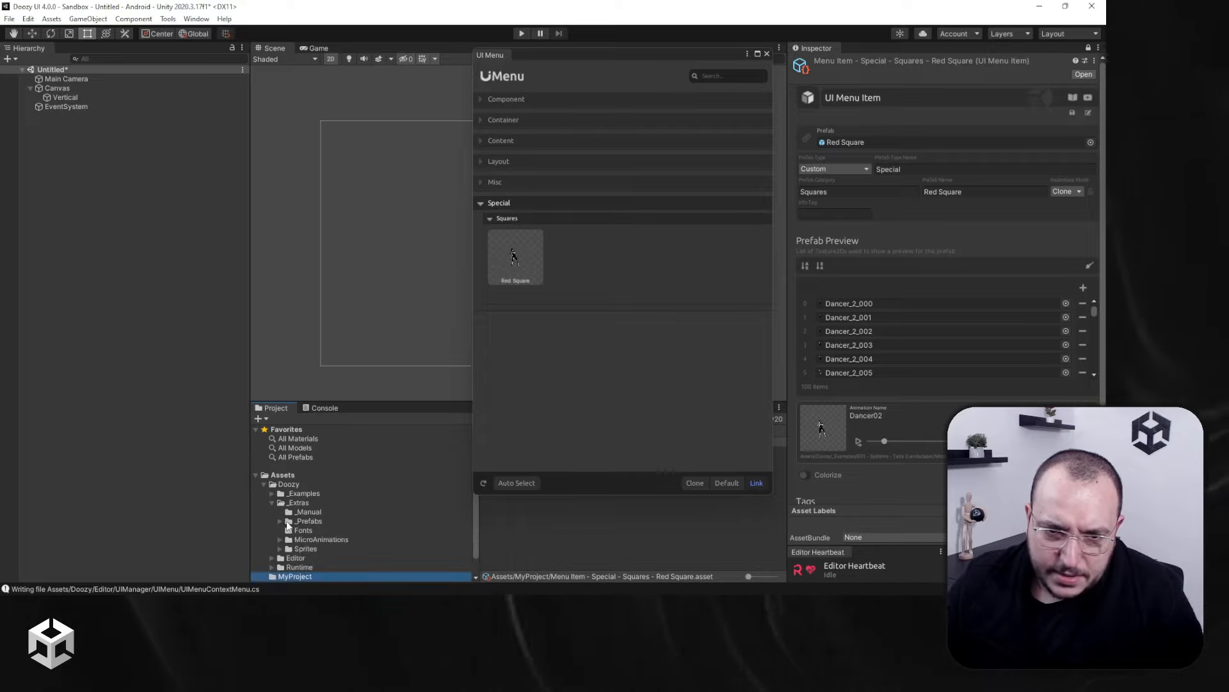
click(287, 538)
scroll(298, 533, down, 2)
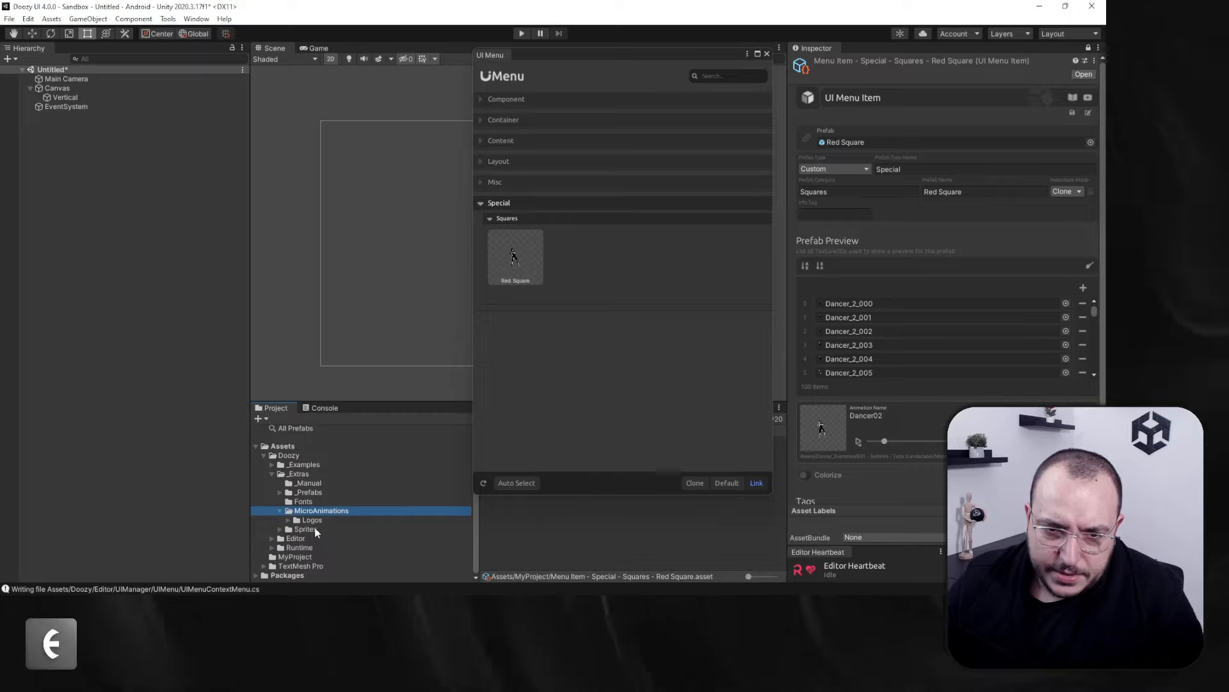
click(290, 521)
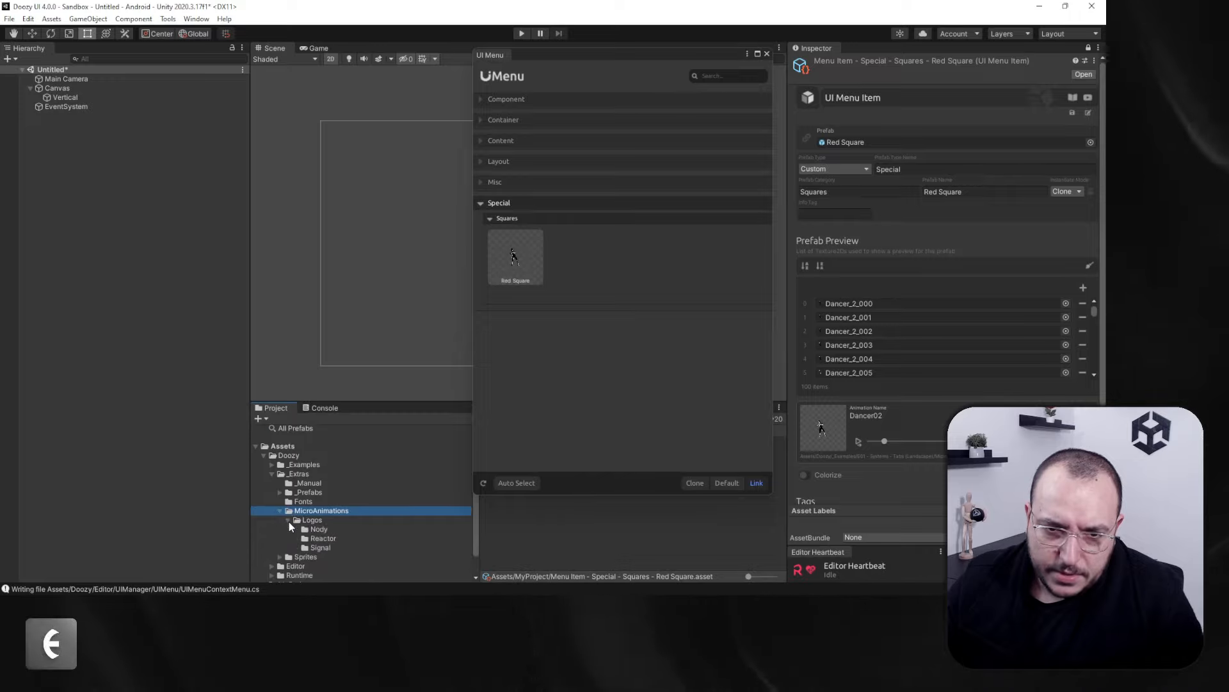
Replace the menu item's prefab preview with the Reactor logo animation textures and save the item
click(322, 537)
drag(322, 537, 870, 291)
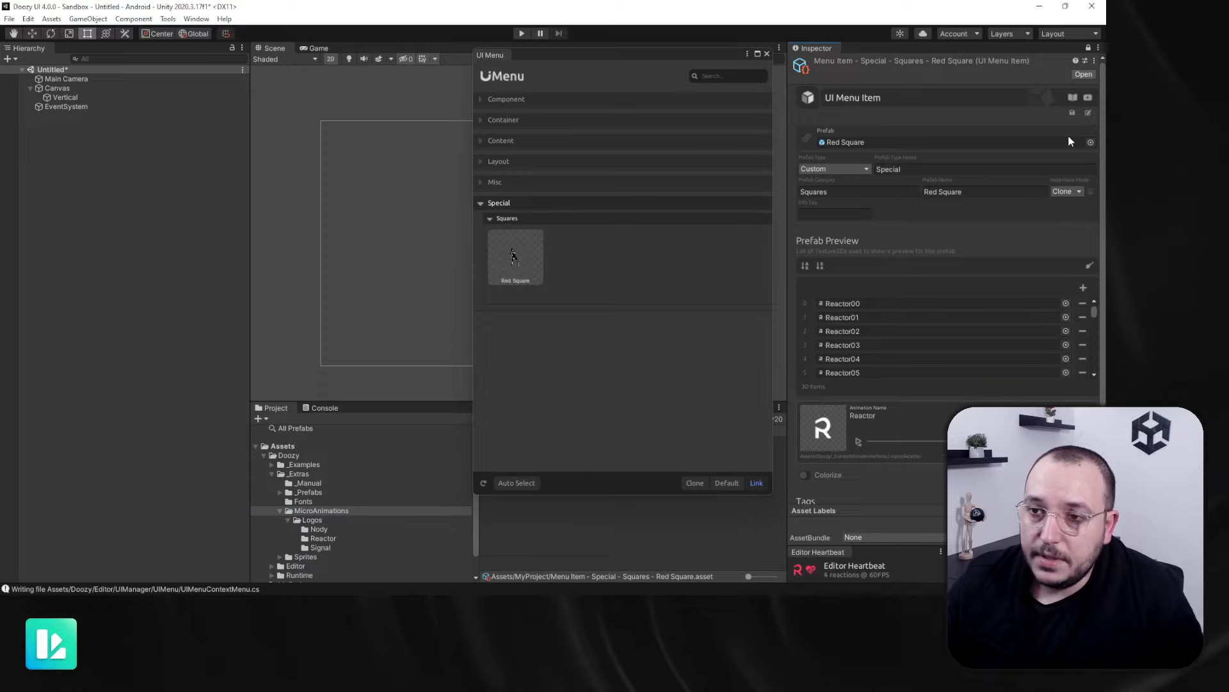
click(1071, 112)
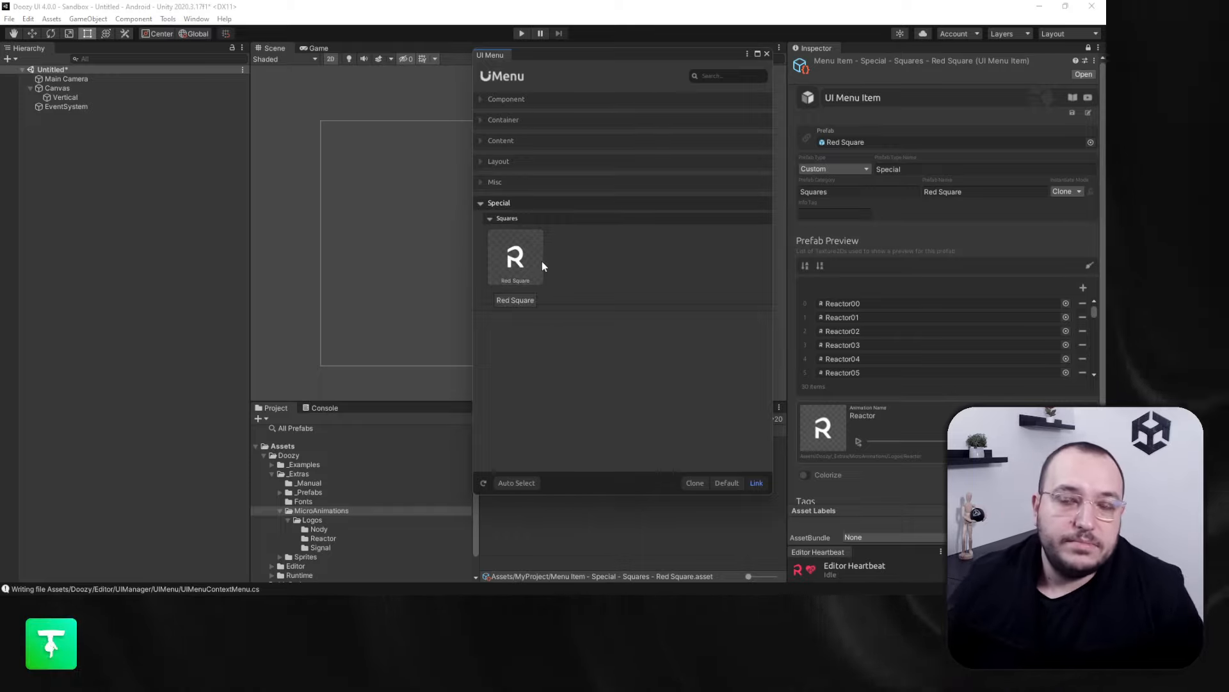
Move the UI Menu aside and examine the Reactor folder's texture sequence as enlarged thumbnails, restoring the list view at the end
drag(701, 64, 230, 71)
click(323, 538)
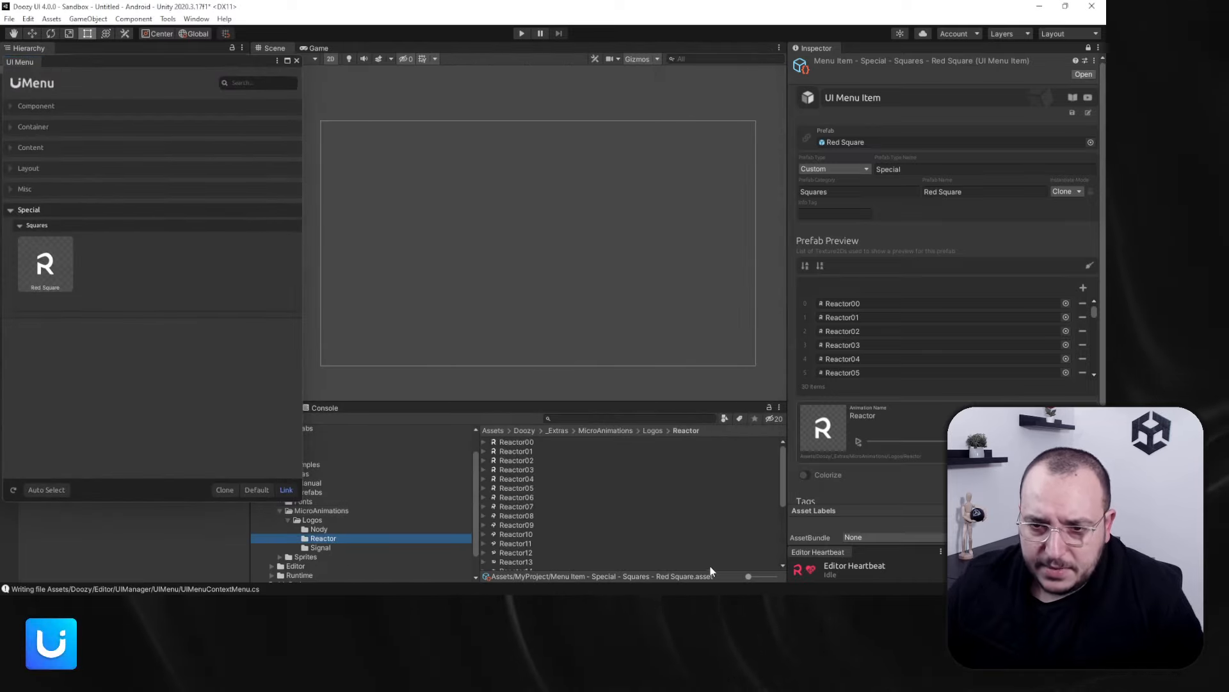
drag(748, 576, 774, 576)
scroll(691, 503, down, 10)
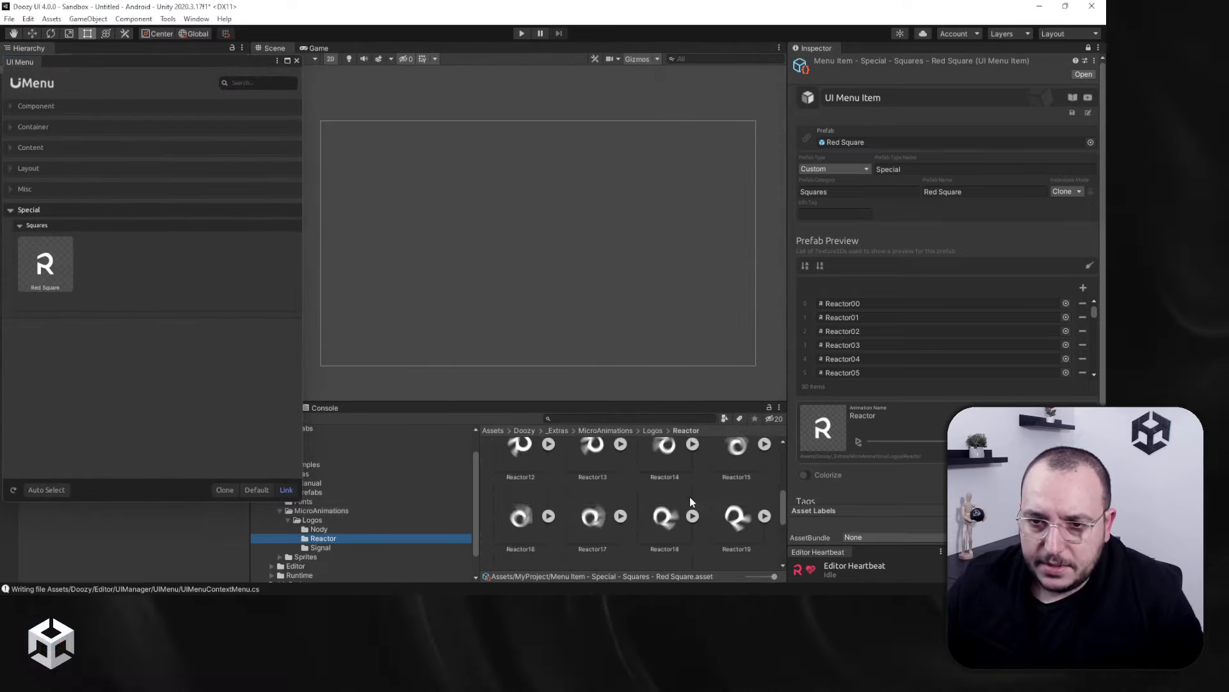
drag(783, 544, 783, 428)
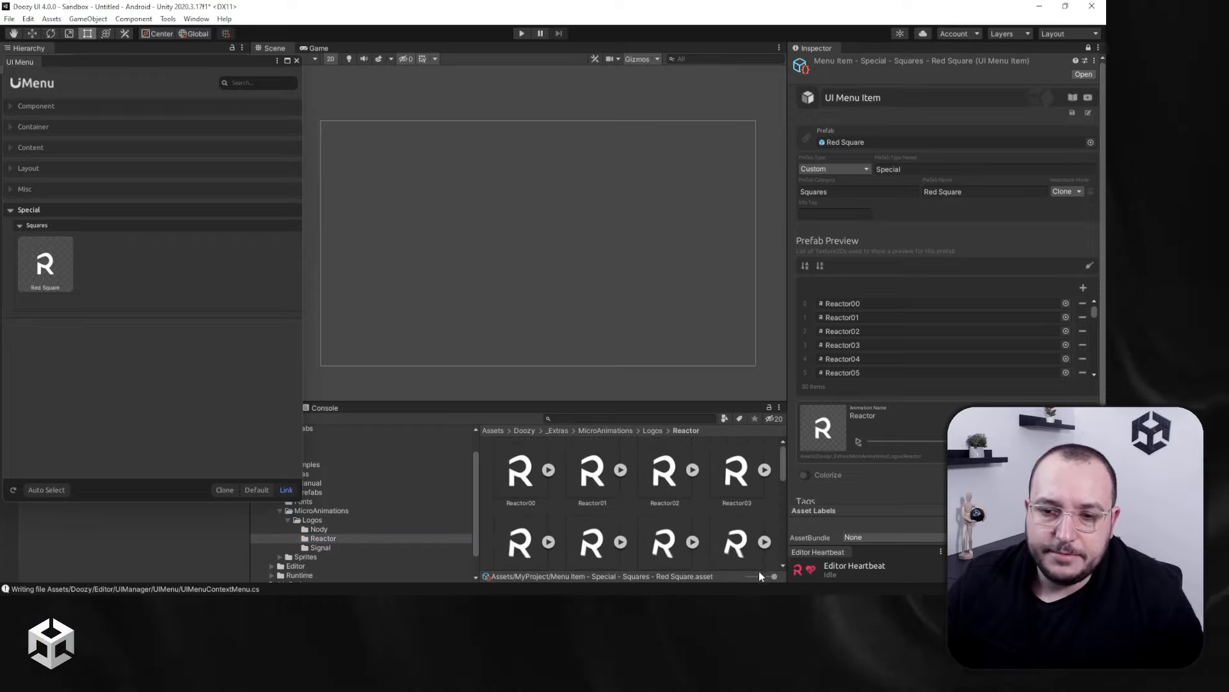
drag(773, 576, 743, 576)
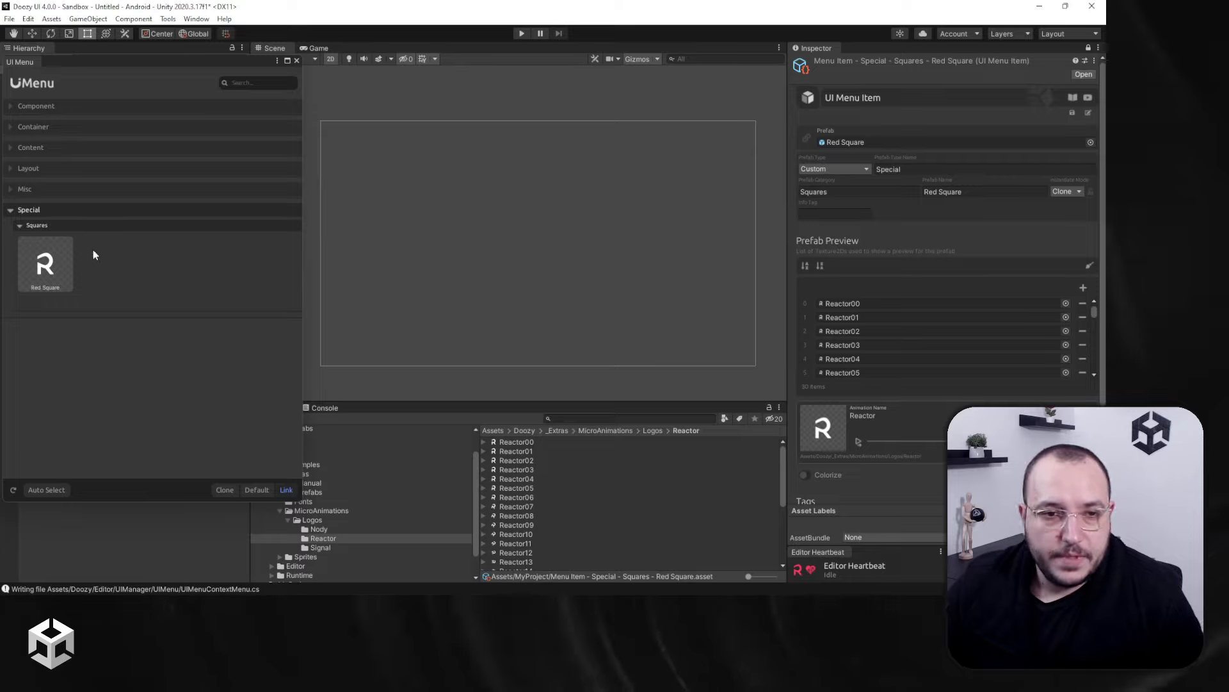